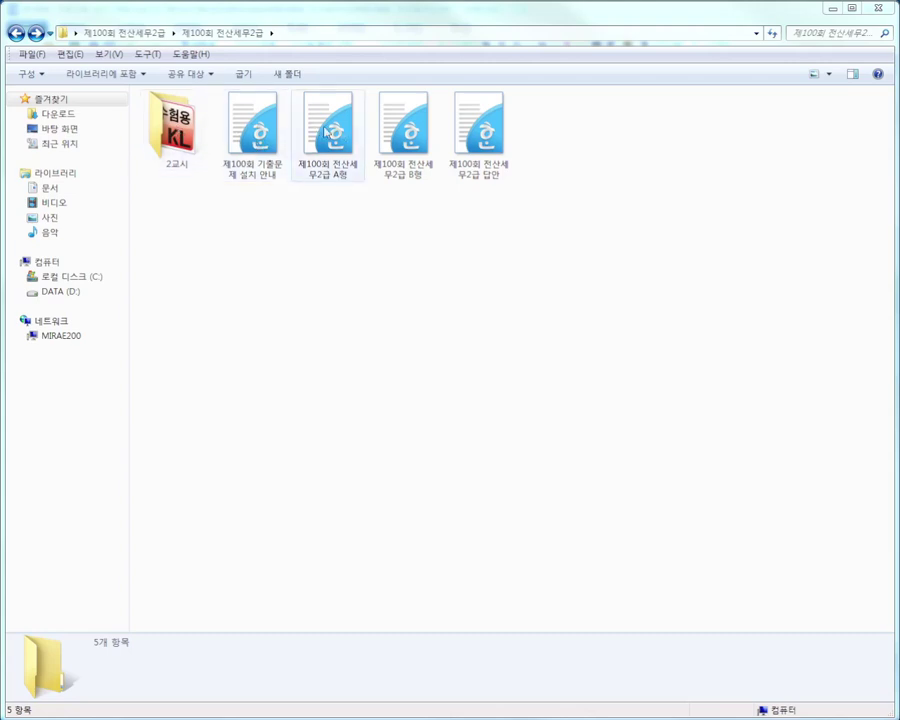
Launch Tax.exe from the 2교시 folder, allowing it past the security warning.
{"action": "double_click", "coordinate": [172, 124]}
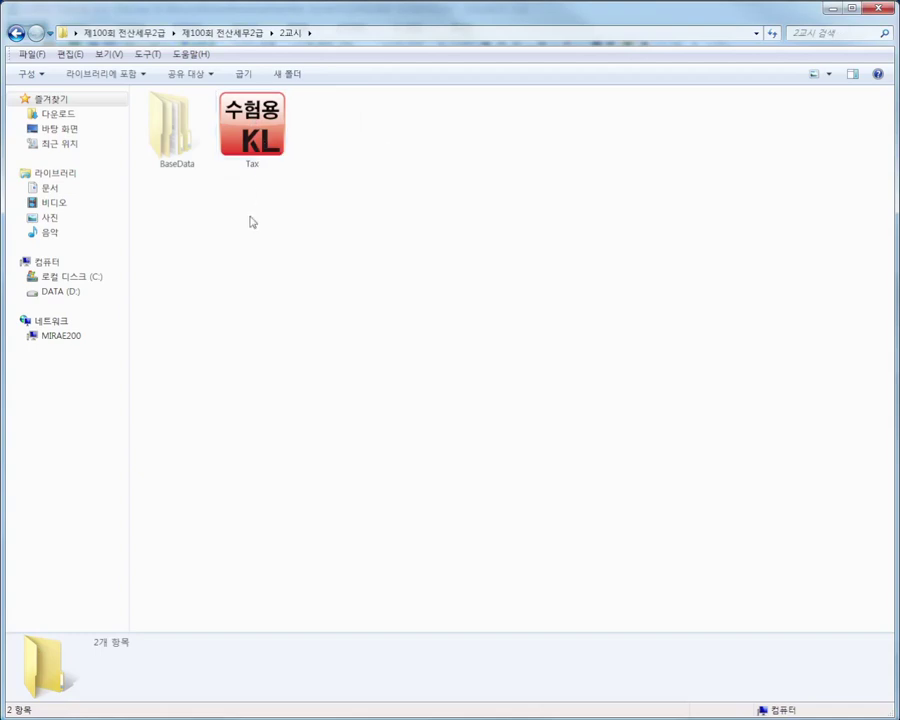
{"action": "double_click", "coordinate": [263, 143]}
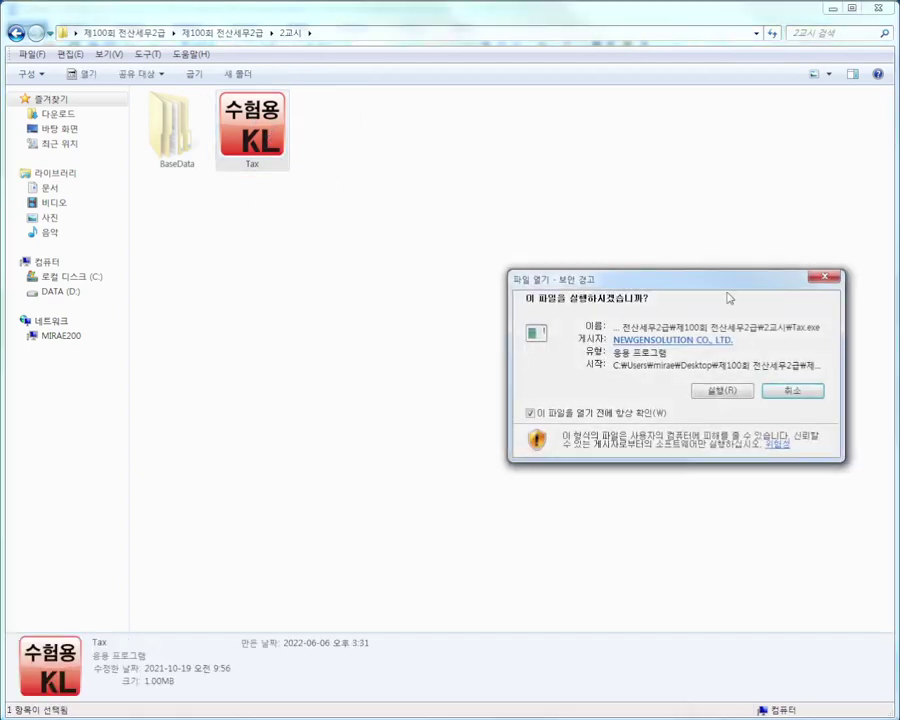
{"action": "left_click", "coordinate": [716, 394]}
Install the exam base data using the practice exam number and the candidate's name.
{"action": "left_click_drag", "start_coordinate": [659, 255], "coordinate": [436, 241]}
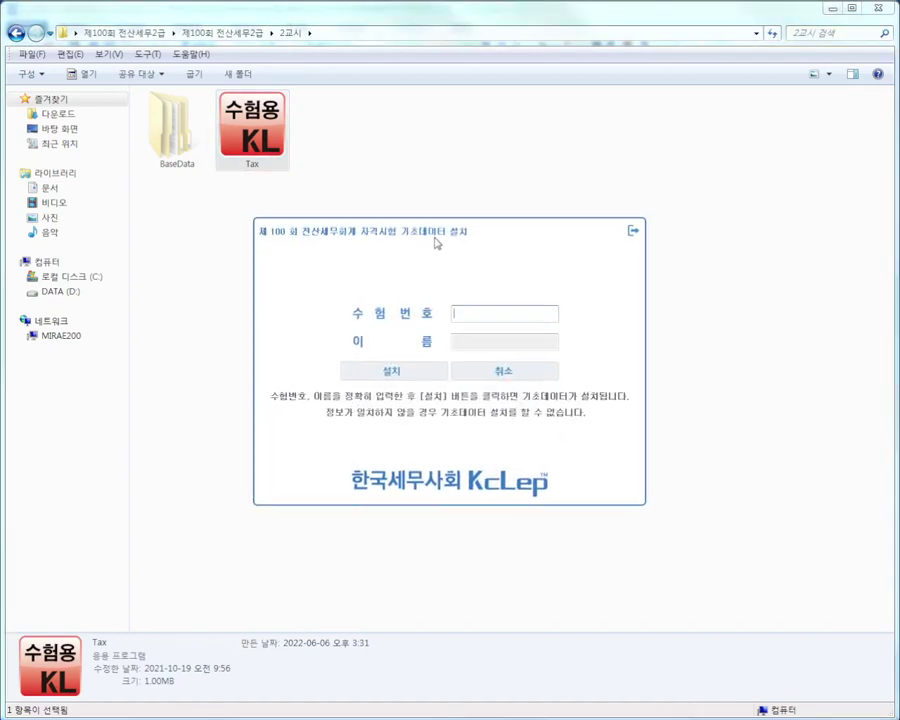
{"action": "left_click", "coordinate": [878, 8]}
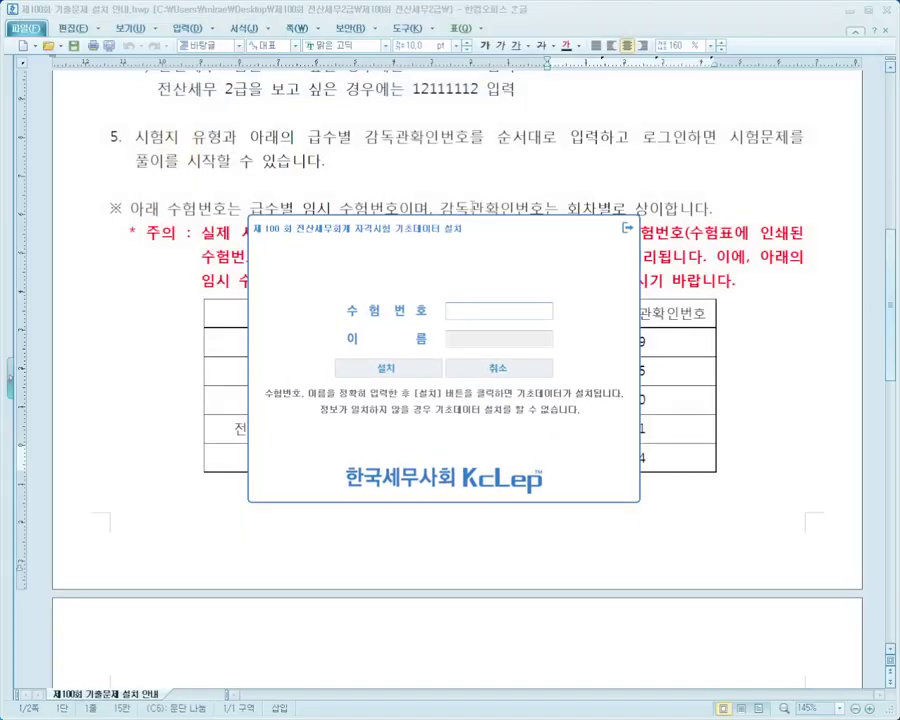
{"action": "left_click_drag", "start_coordinate": [425, 237], "coordinate": [460, 448]}
{"action": "type", "text": "12"}
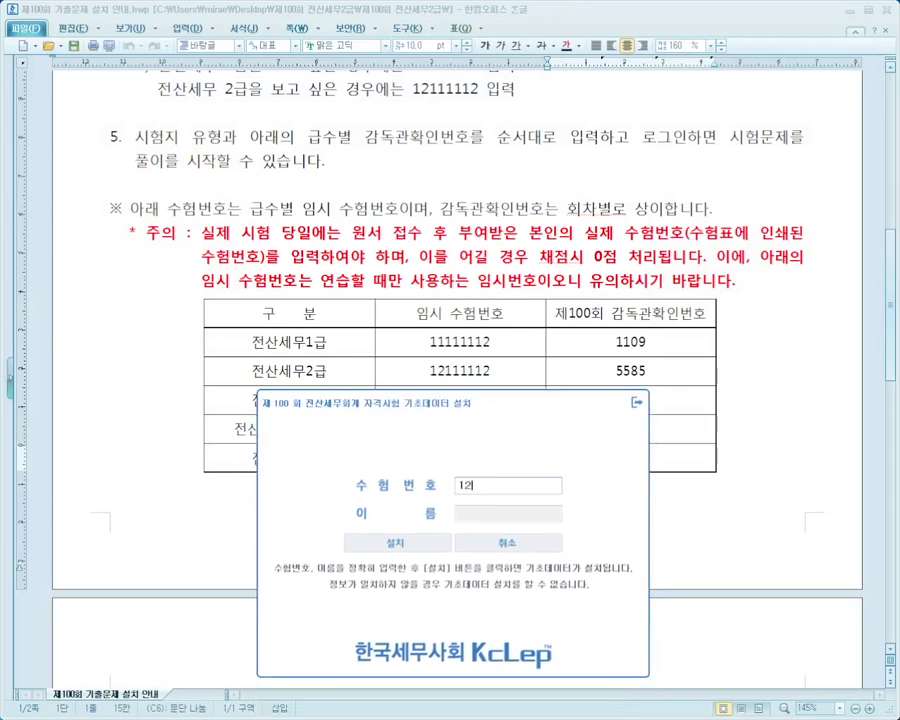
{"action": "type", "text": "111112"}
{"action": "key", "text": "Tab"}
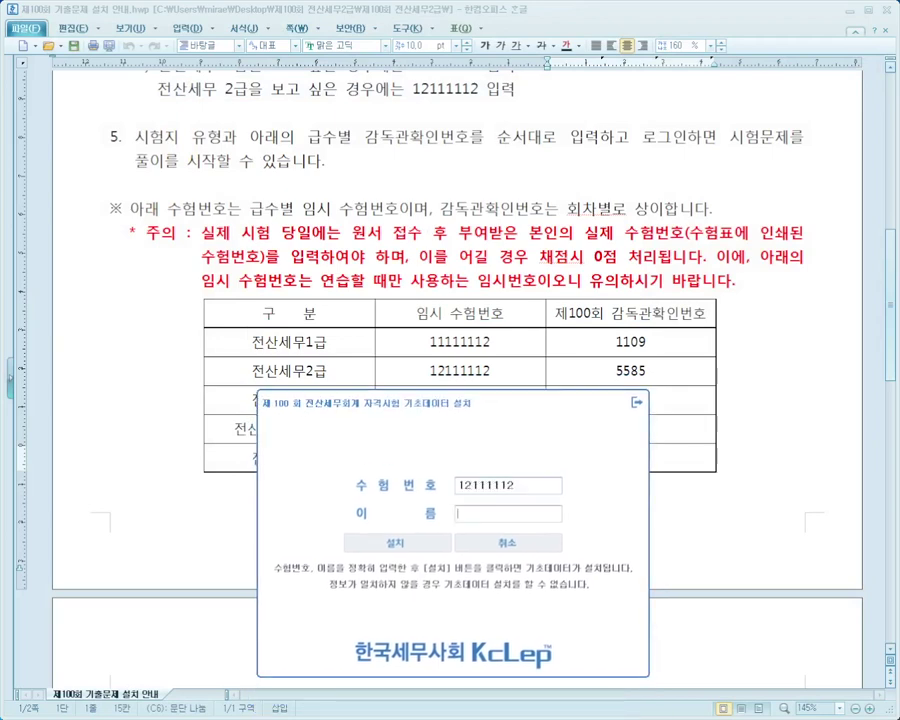
{"action": "type", "text": "홍길동"}
{"action": "left_click", "coordinate": [397, 542]}
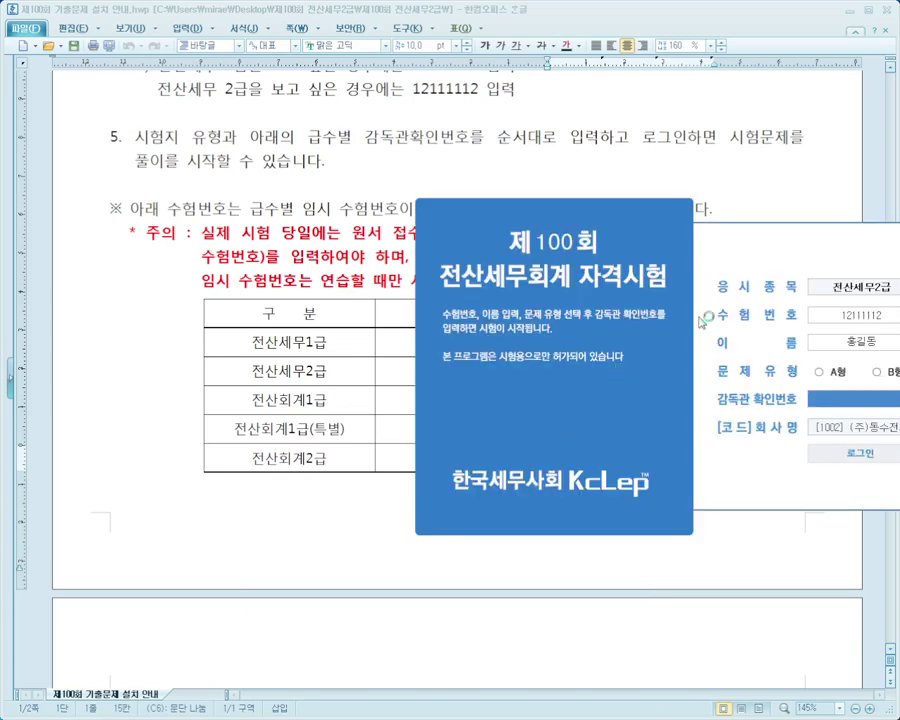
Log into the 전산세무2급 exam as A형 with the supervisor confirmation number, then switch to KcLep.
{"action": "left_click_drag", "start_coordinate": [650, 222], "coordinate": [438, 421]}
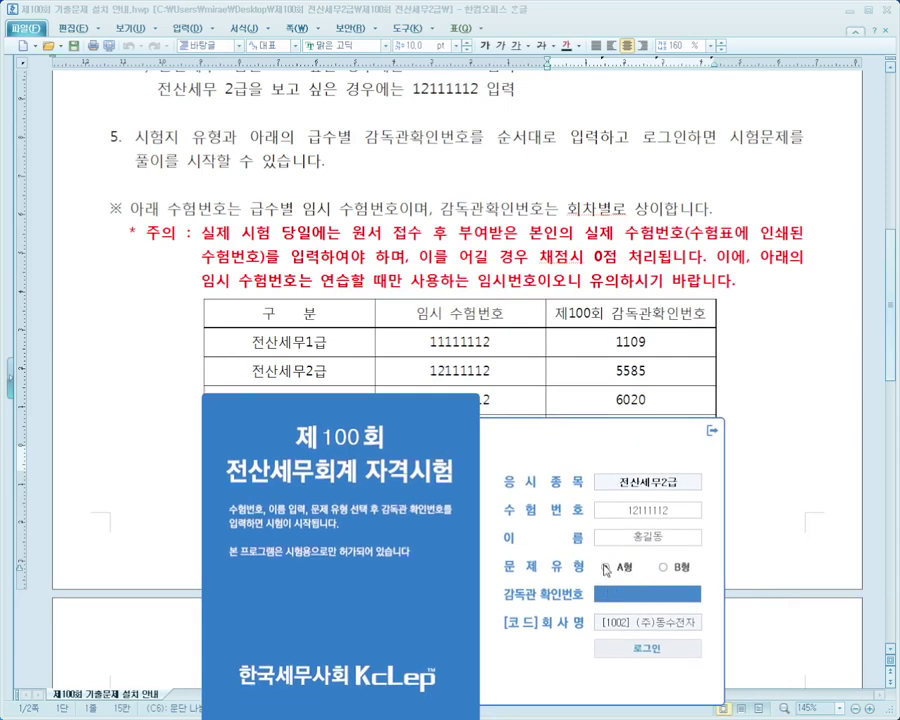
{"action": "left_click", "coordinate": [606, 568]}
{"action": "type", "text": "5585"}
{"action": "left_click", "coordinate": [647, 648]}
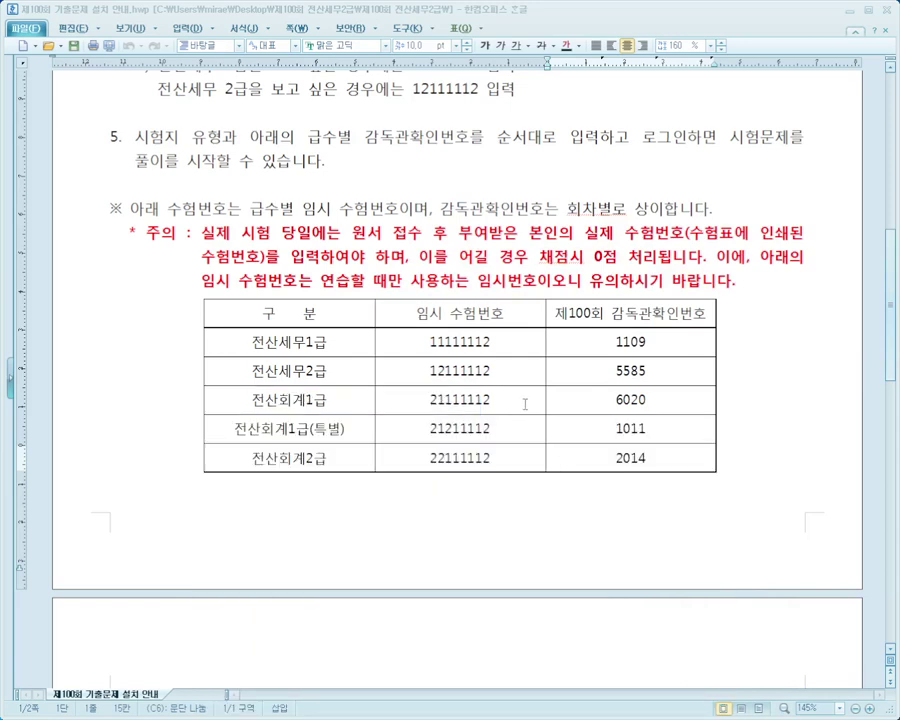
{"action": "left_click_drag", "start_coordinate": [305, 378], "coordinate": [630, 370]}
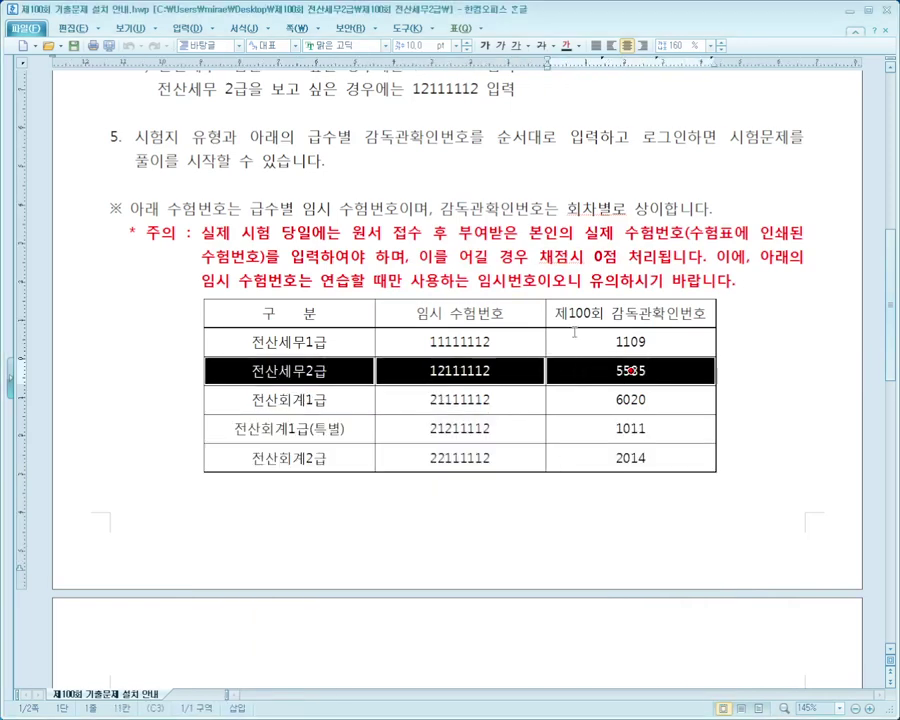
{"action": "key", "text": "Escape"}
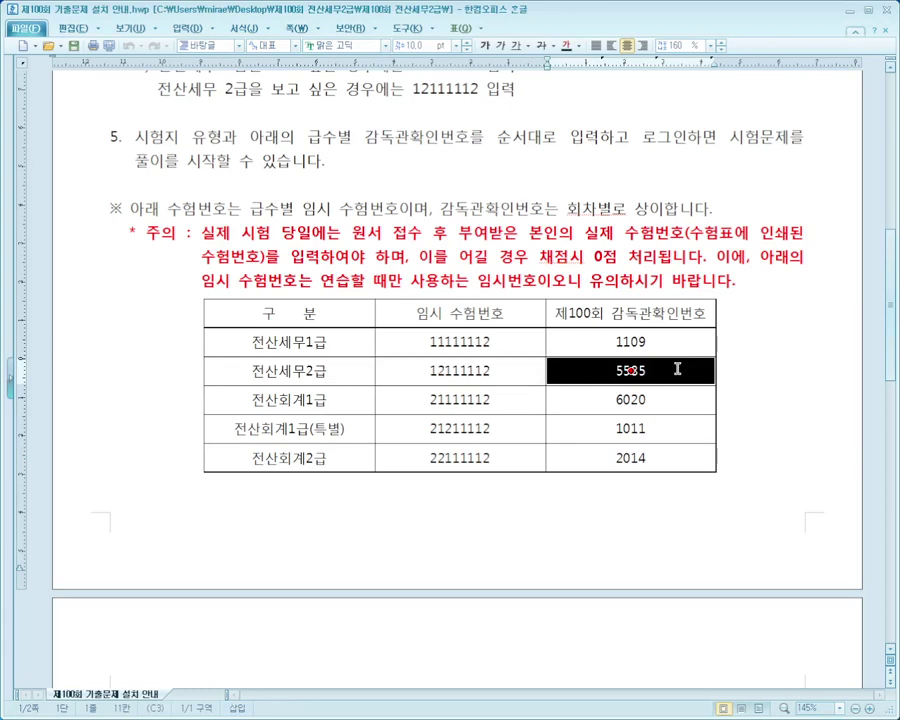
{"action": "key", "text": "alt+Tab"}
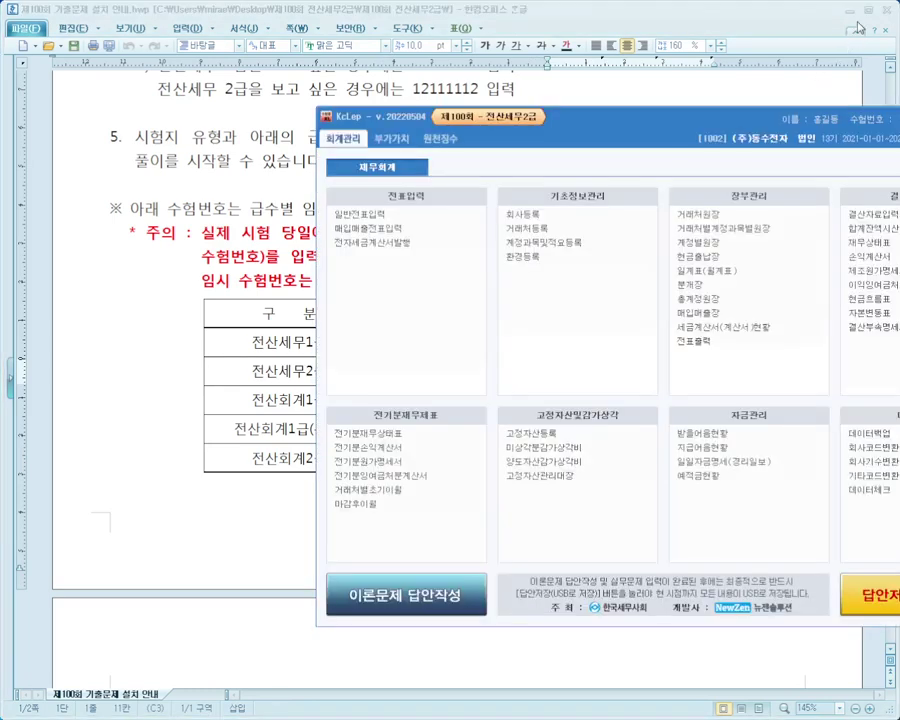
Close the installation guide and scroll the A형 exam paper to problem [1].
{"action": "left_click_drag", "start_coordinate": [742, 121], "coordinate": [514, 215]}
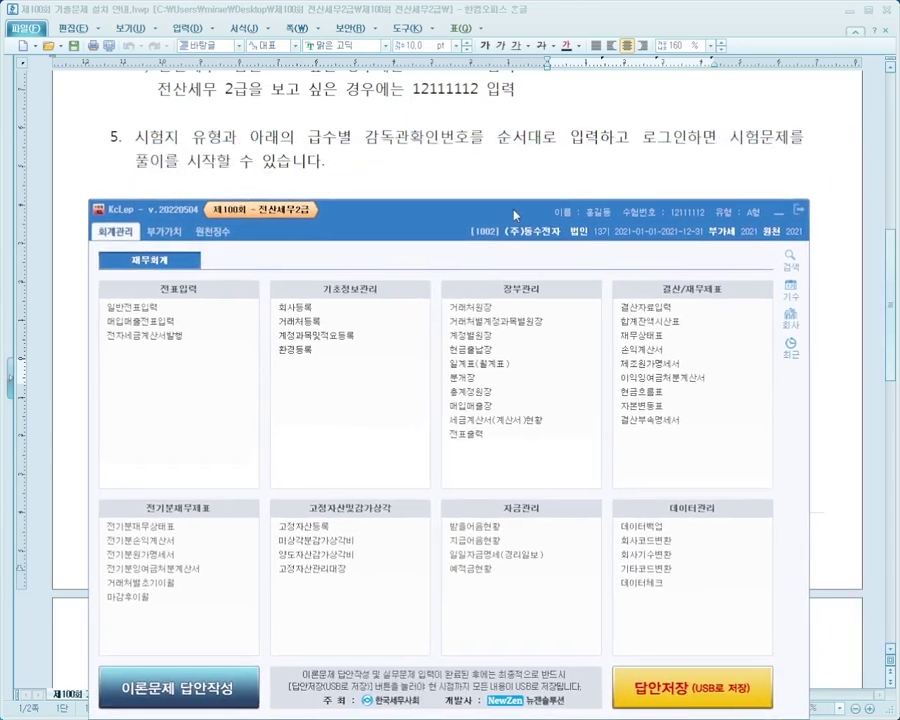
{"action": "left_click", "coordinate": [887, 12]}
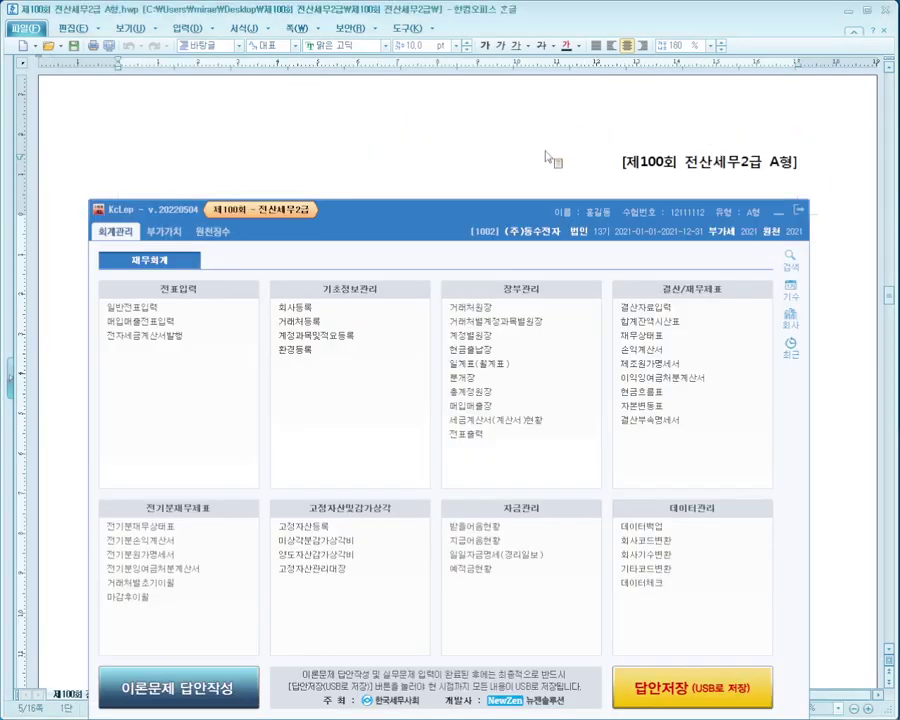
{"action": "left_click", "coordinate": [543, 151]}
{"action": "scroll", "coordinate": [420, 343], "scroll_direction": "down", "scroll_amount": 2}
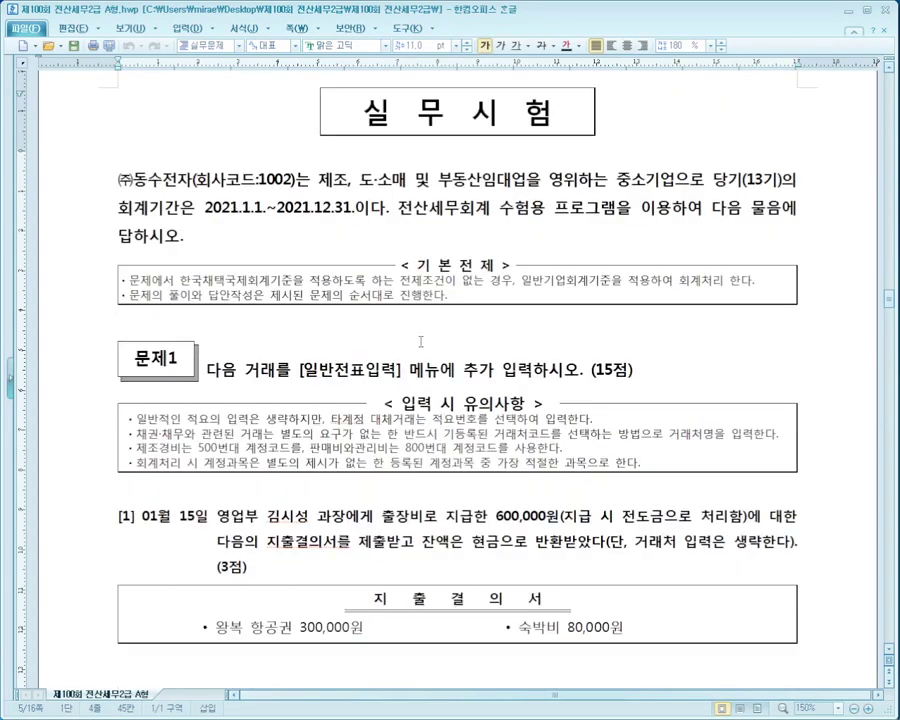
{"action": "scroll", "coordinate": [420, 343], "scroll_direction": "down", "scroll_amount": 3}
{"action": "scroll", "coordinate": [420, 343], "scroll_direction": "down", "scroll_amount": 6}
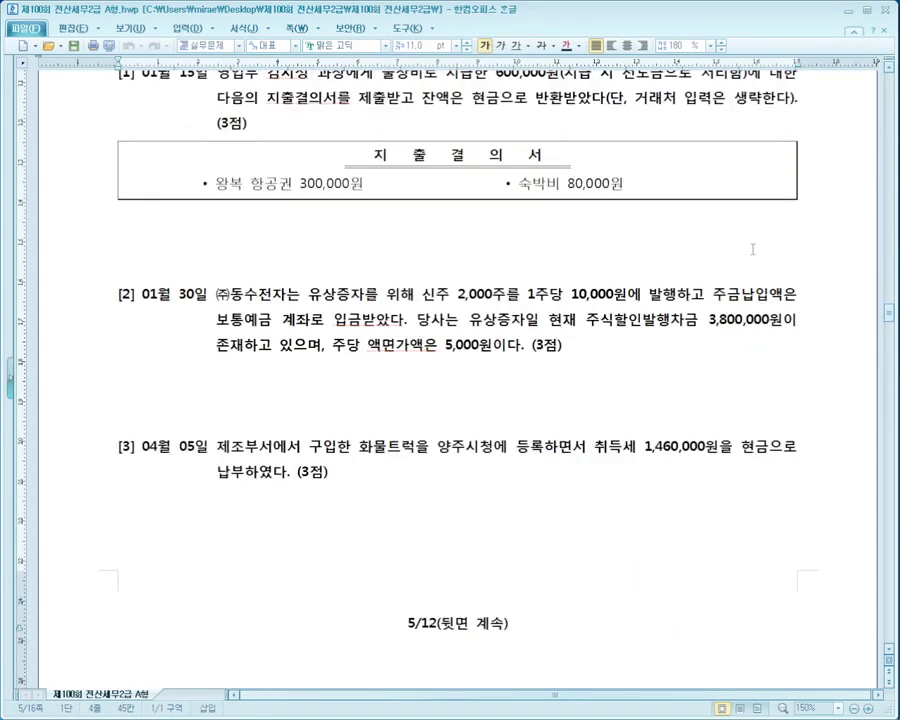
{"action": "left_click", "coordinate": [889, 66]}
{"action": "scroll", "coordinate": [446, 150], "scroll_direction": "up", "scroll_amount": 7}
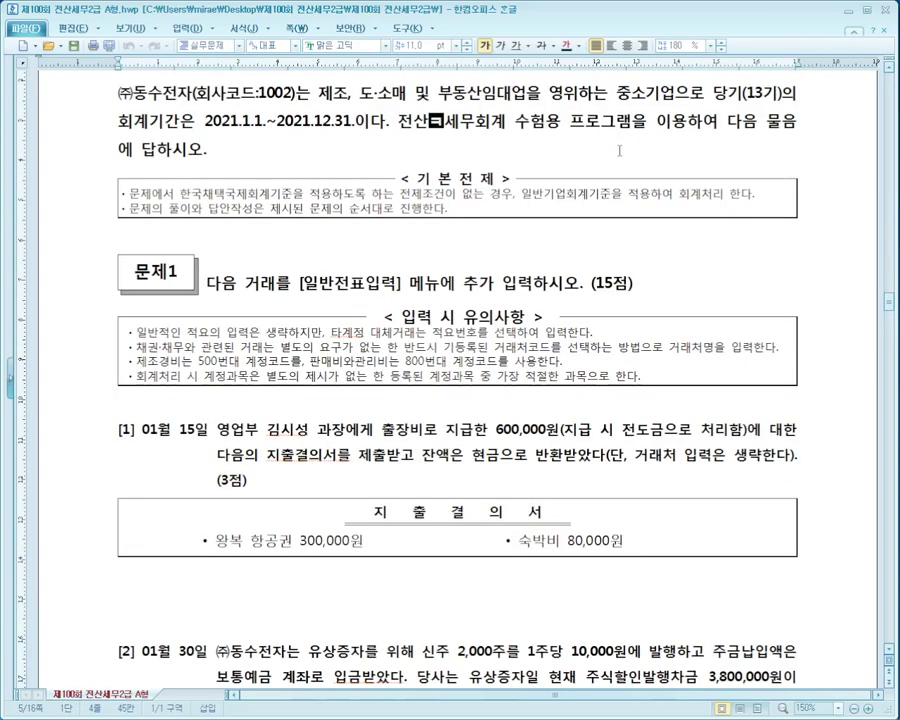
Arrange KcLep beside the exam paper so problem [1]'s 지출결의서 is visible.
{"action": "key", "text": "alt+Tab"}
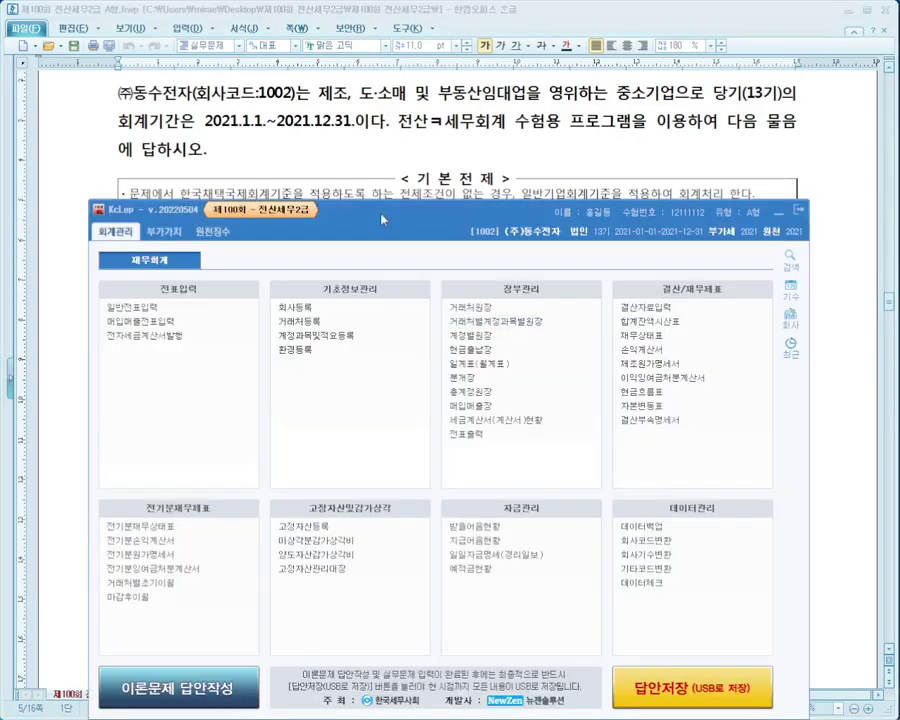
{"action": "left_click", "coordinate": [503, 150]}
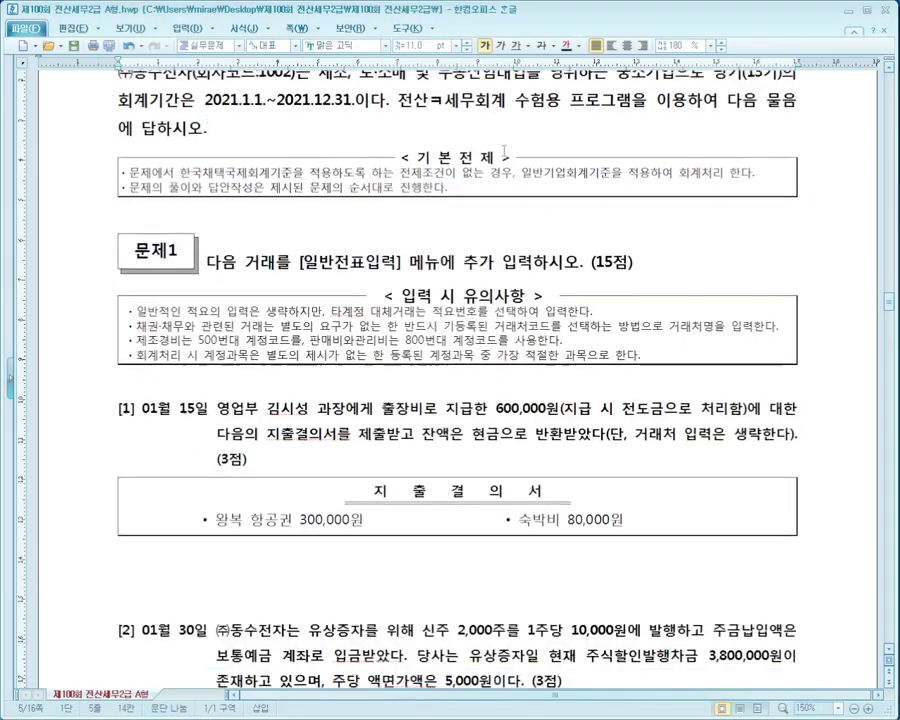
{"action": "scroll", "coordinate": [503, 150], "scroll_direction": "down", "scroll_amount": 5}
{"action": "key", "text": "alt+Tab"}
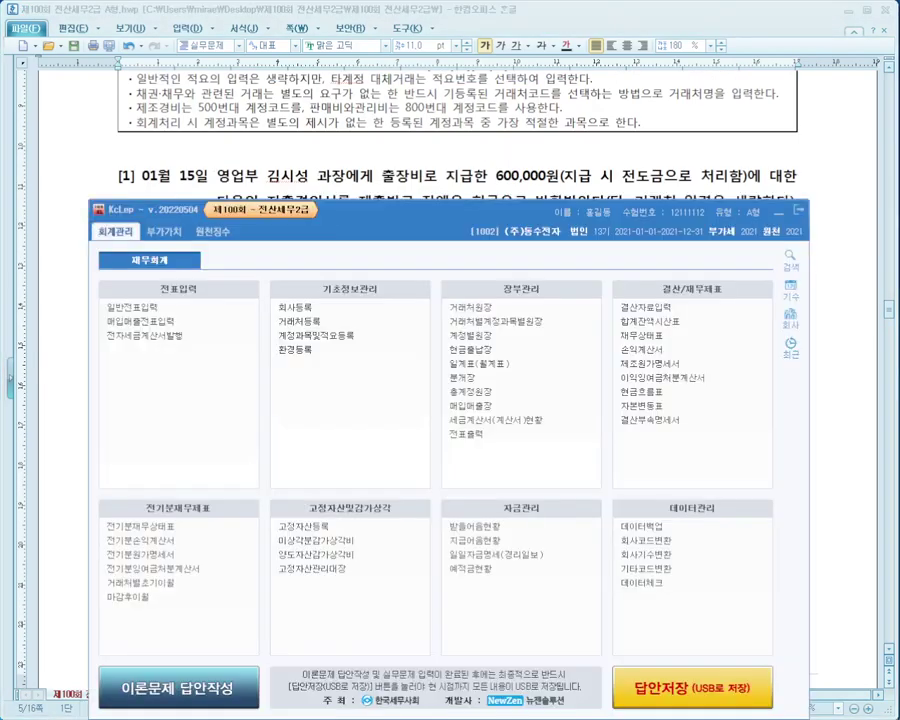
{"action": "left_click_drag", "start_coordinate": [415, 222], "coordinate": [436, 270]}
{"action": "left_click", "coordinate": [478, 218]}
{"action": "scroll", "coordinate": [477, 220], "scroll_direction": "down", "scroll_amount": 2}
{"action": "key", "text": "alt+Tab"}
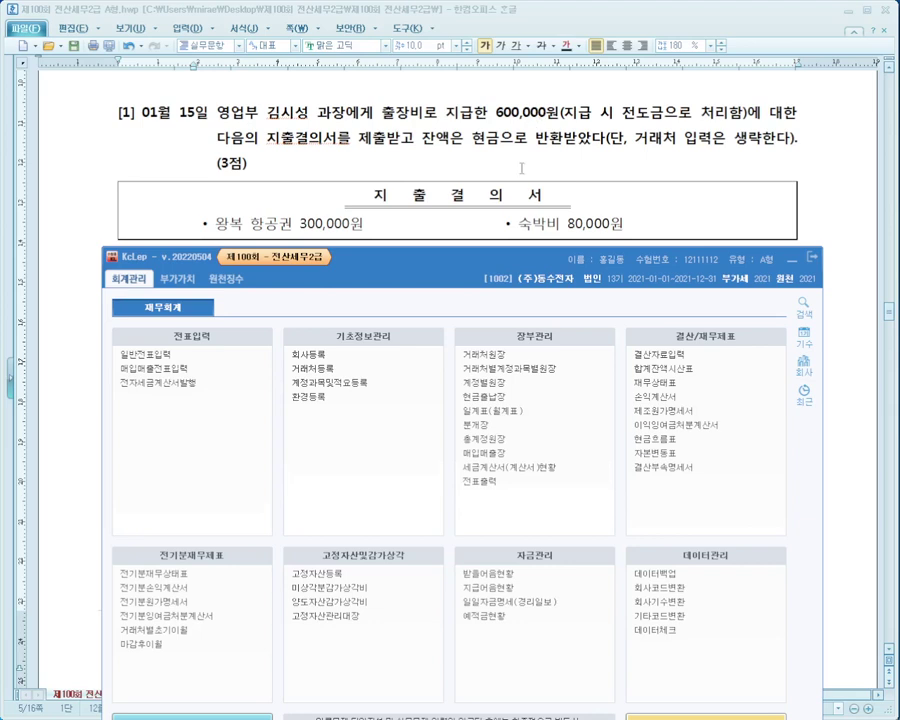
Mark problem [1]'s 전도금 and airfare/lodging details in red, clear the marks, then open 일반전표입력.
{"action": "mouse_move", "coordinate": [585, 93]}
{"action": "left_mouse_down"}
{"action": "mouse_move", "coordinate": [663, 121]}
{"action": "mouse_move", "coordinate": [750, 127]}
{"action": "left_mouse_up"}
{"action": "mouse_move", "coordinate": [200, 56]}
{"action": "left_mouse_down"}
{"action": "mouse_move", "coordinate": [240, 86]}
{"action": "mouse_move", "coordinate": [275, 48]}
{"action": "left_mouse_up"}
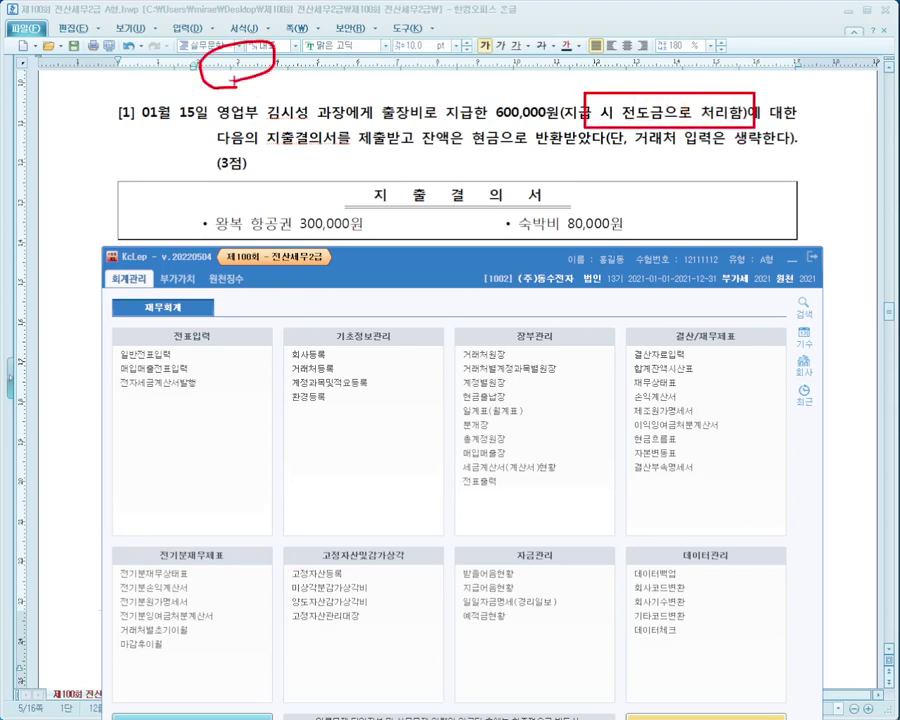
{"action": "left_click_drag", "start_coordinate": [364, 40], "coordinate": [343, 90]}
{"action": "left_click_drag", "start_coordinate": [217, 146], "coordinate": [800, 146]}
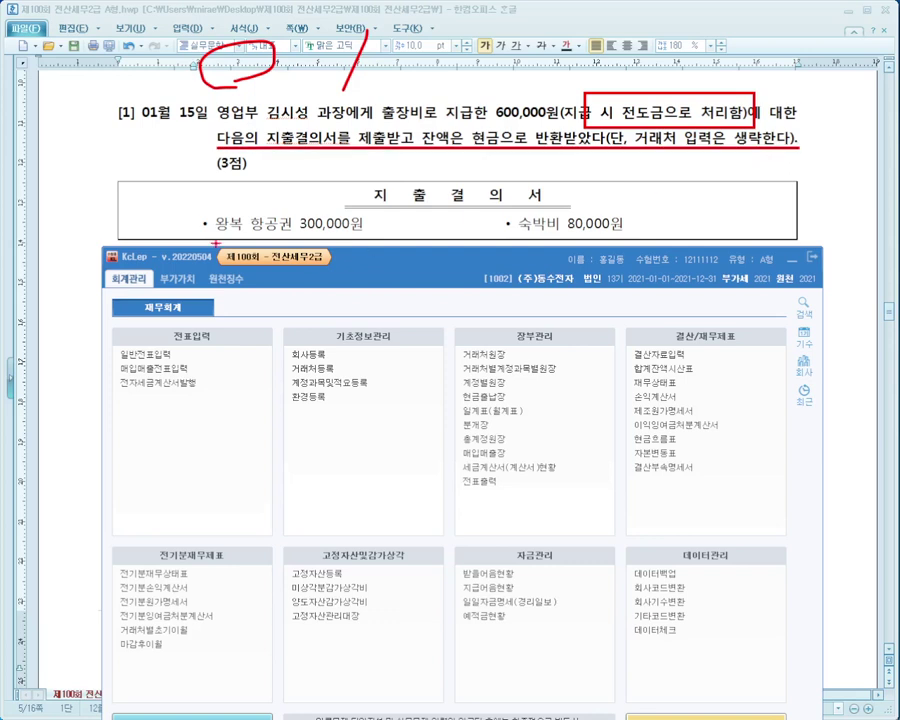
{"action": "mouse_move", "coordinate": [172, 205]}
{"action": "left_mouse_down"}
{"action": "mouse_move", "coordinate": [717, 217]}
{"action": "mouse_move", "coordinate": [752, 237]}
{"action": "left_mouse_up"}
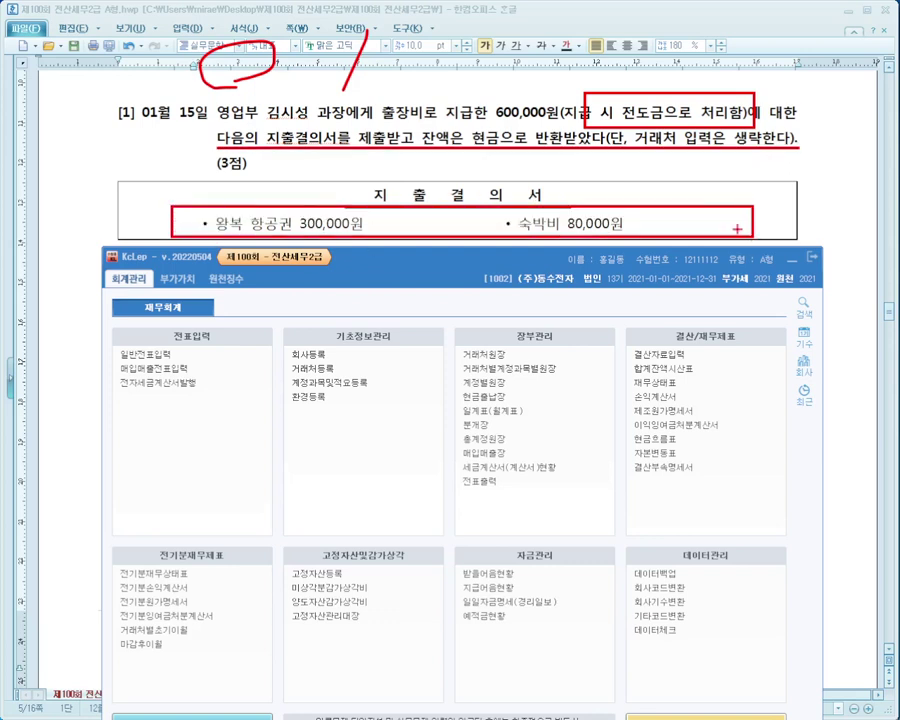
{"action": "key", "text": "Escape"}
{"action": "left_click", "coordinate": [160, 355]}
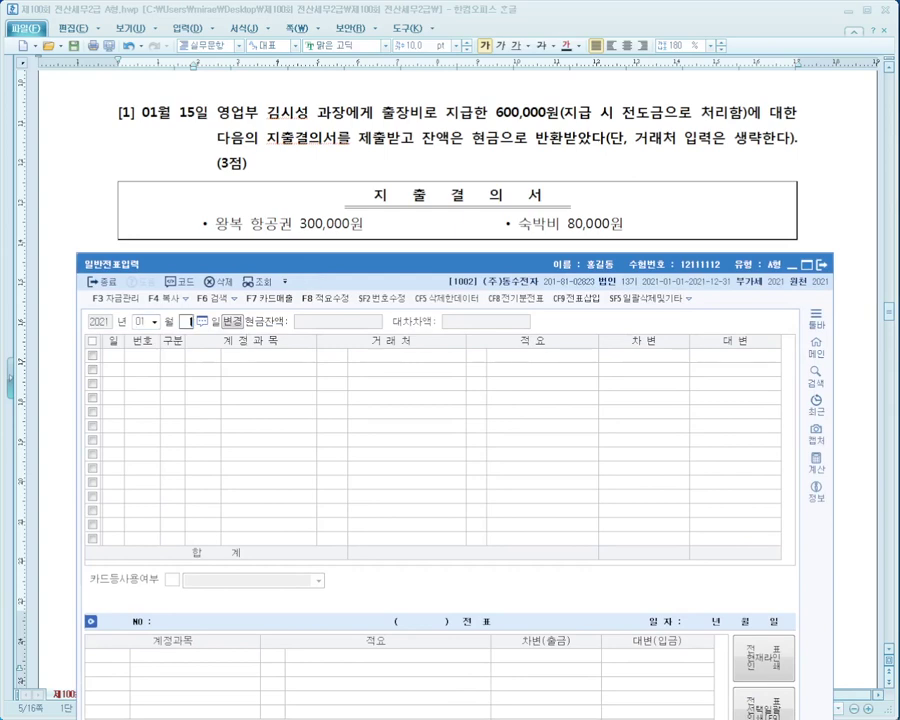
Start the 1월 15일 voucher with a 0812 여비교통비 debit of 380,000.
{"action": "type", "text": "15"}
{"action": "key", "text": "Return"}
{"action": "type", "text": "3"}
{"action": "key", "text": "Return"}
{"action": "type", "text": "여비"}
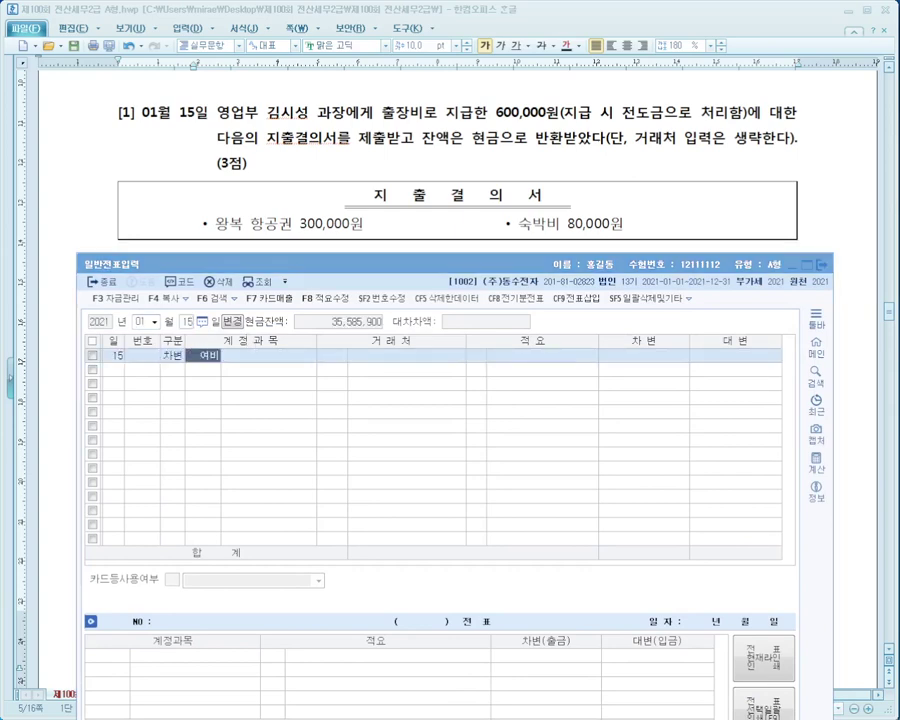
{"action": "key", "text": "Return"}
{"action": "key", "text": "Down"}
{"action": "key", "text": "Down"}
{"action": "key", "text": "Down"}
{"action": "key", "text": "Down"}
{"action": "key", "text": "Down"}
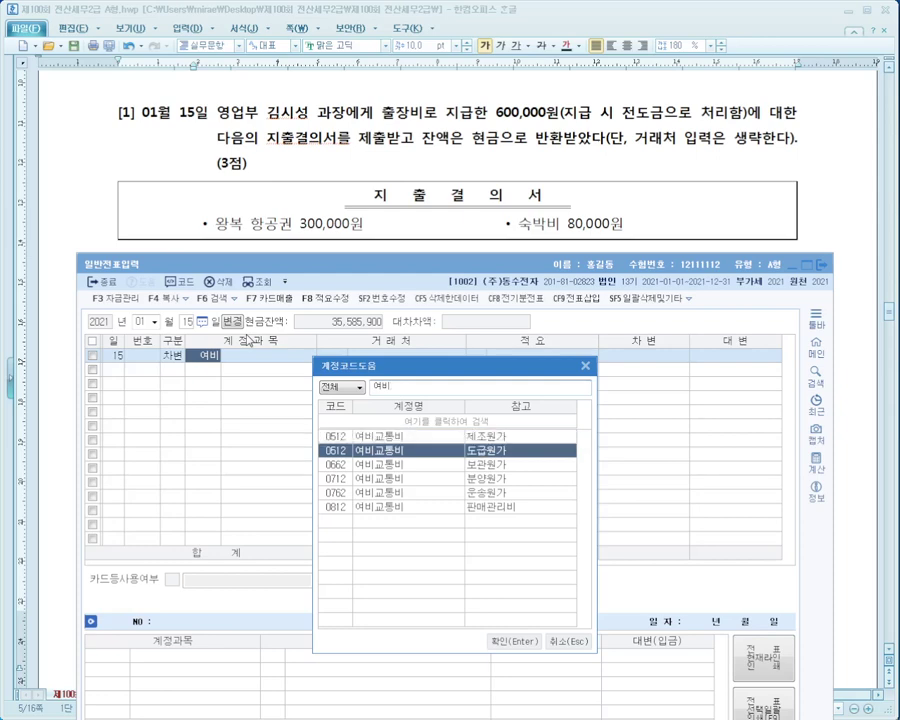
{"action": "key", "text": "Return"}
{"action": "key", "text": "Return"}
{"action": "key", "text": "Return"}
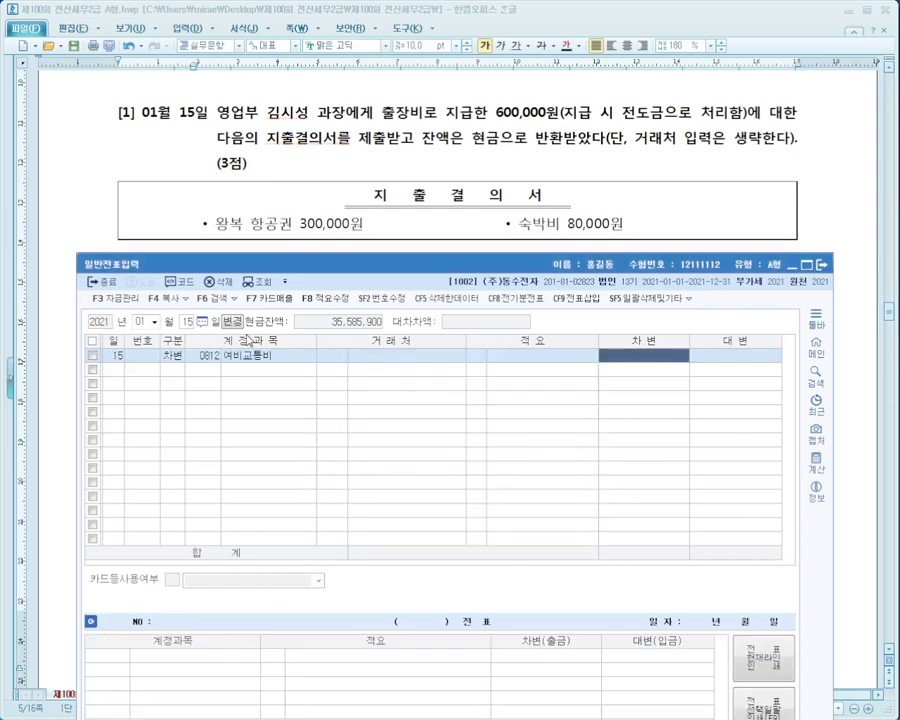
{"action": "type", "text": "3800000"}
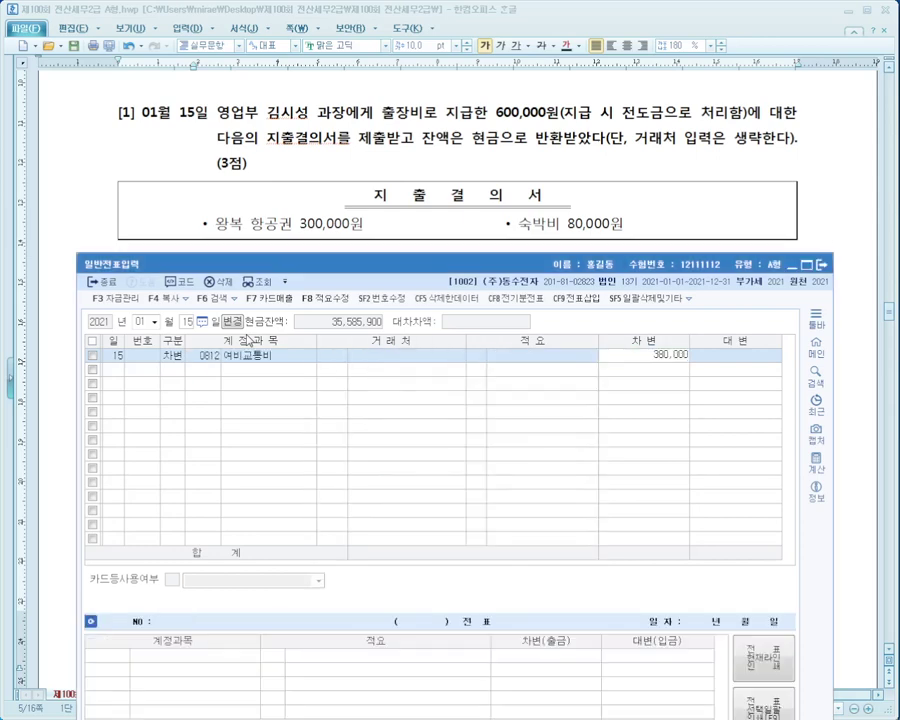
{"action": "key", "text": "Return"}
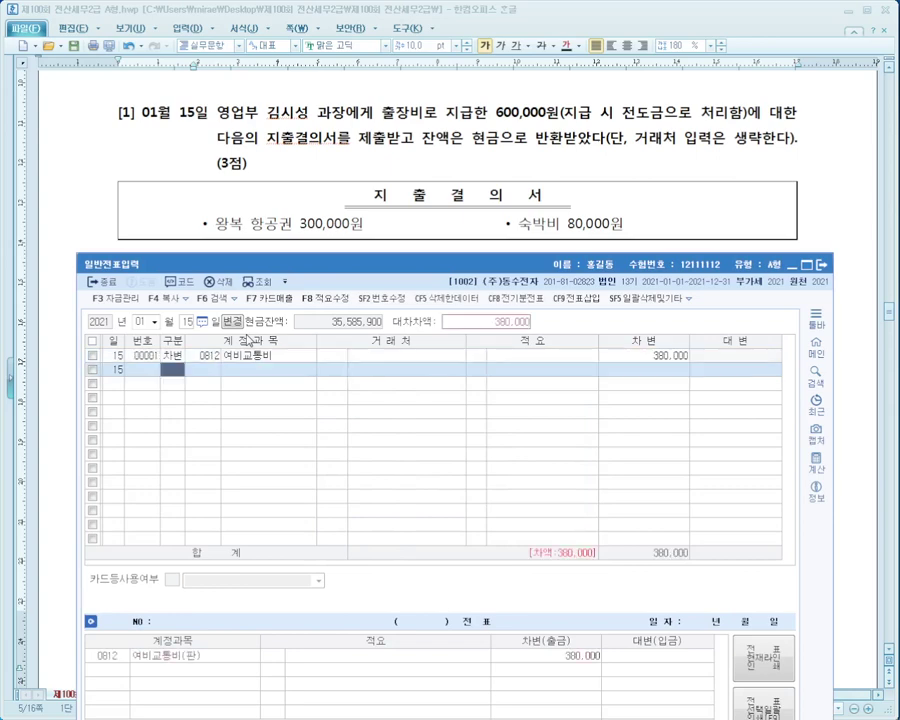
Credit 전도금 600,000 and debit 0101 현금 220,000 to balance the voucher.
{"action": "type", "text": "4"}
{"action": "key", "text": "Return"}
{"action": "type", "text": "전도"}
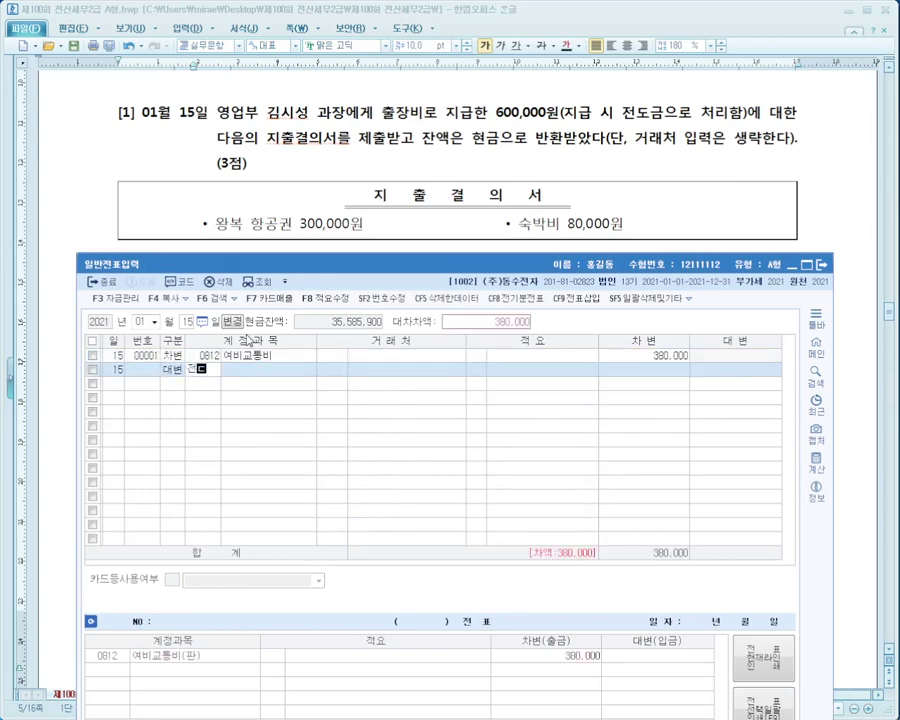
{"action": "key", "text": "Return"}
{"action": "key", "text": "Return"}
{"action": "key", "text": "Return"}
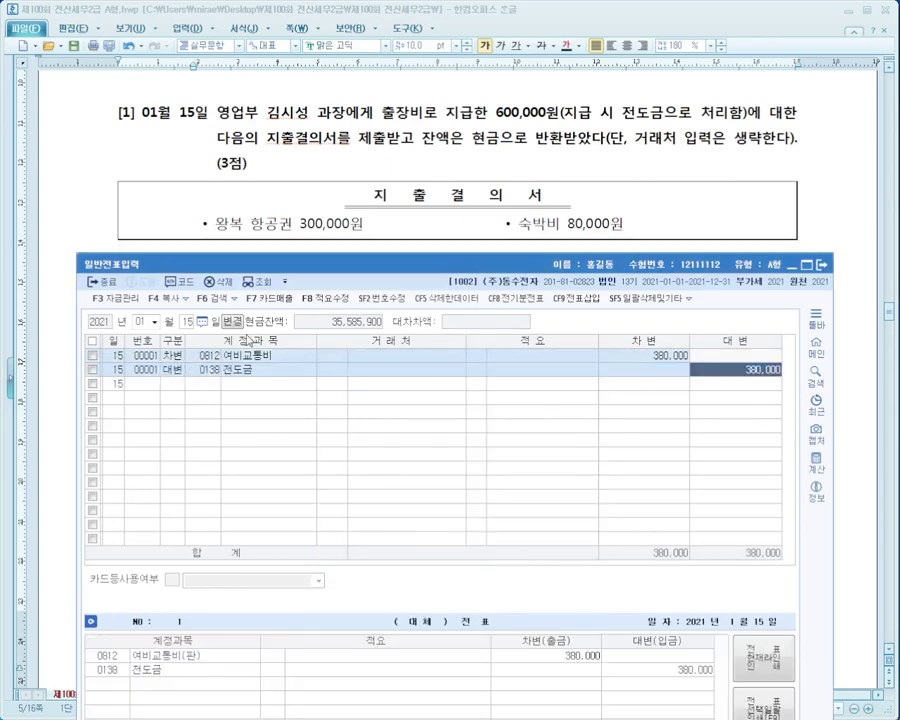
{"action": "type", "text": "600000"}
{"action": "key", "text": "Return"}
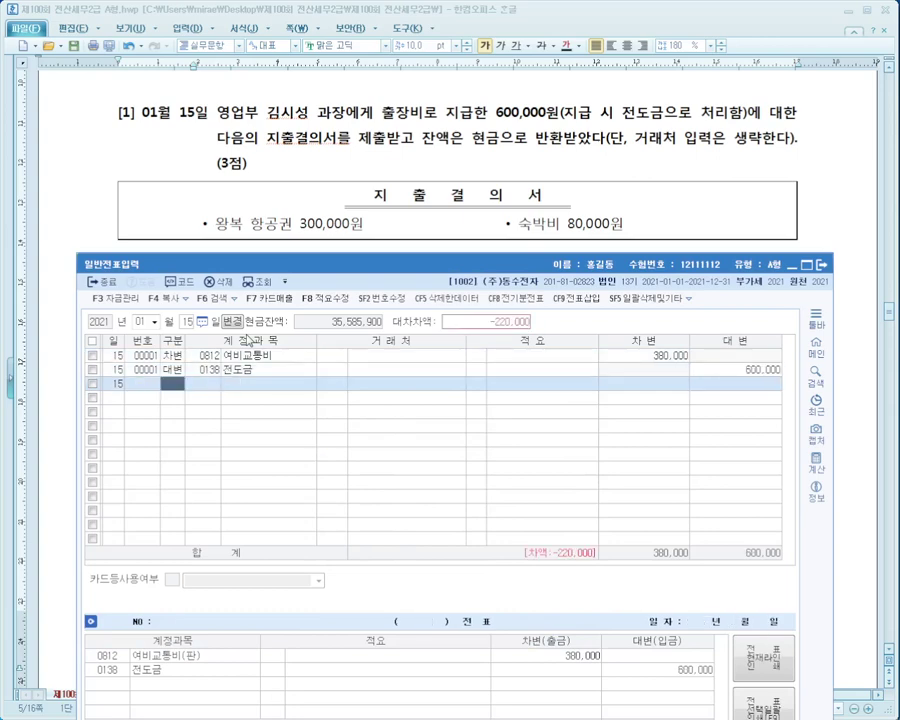
{"action": "type", "text": "3"}
{"action": "key", "text": "Return"}
{"action": "type", "text": "101"}
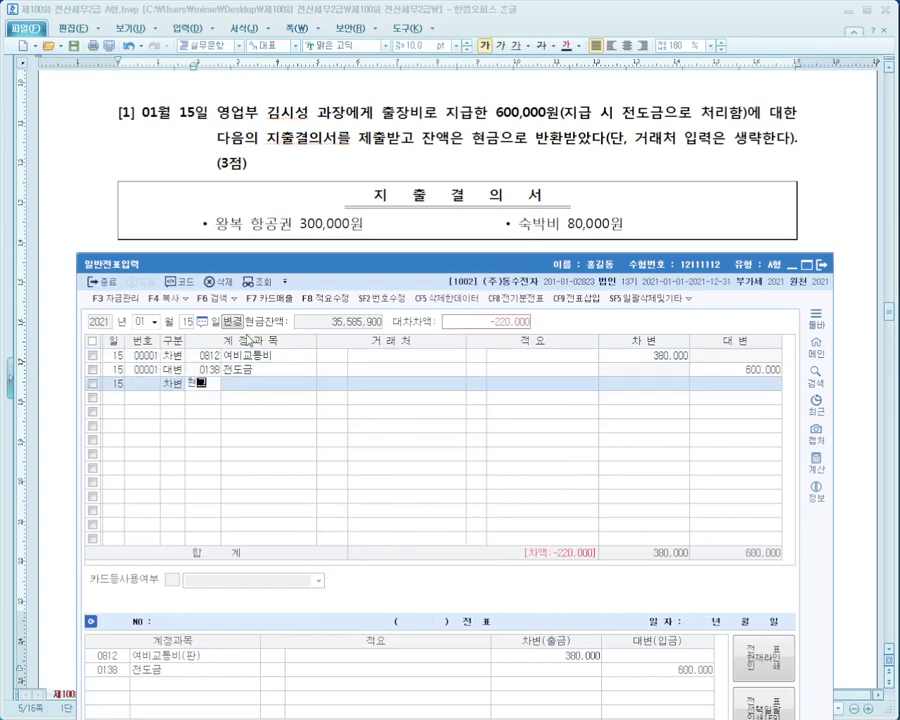
{"action": "key", "text": "Return"}
{"action": "key", "text": "Return"}
{"action": "key", "text": "Return"}
{"action": "key", "text": "Return"}
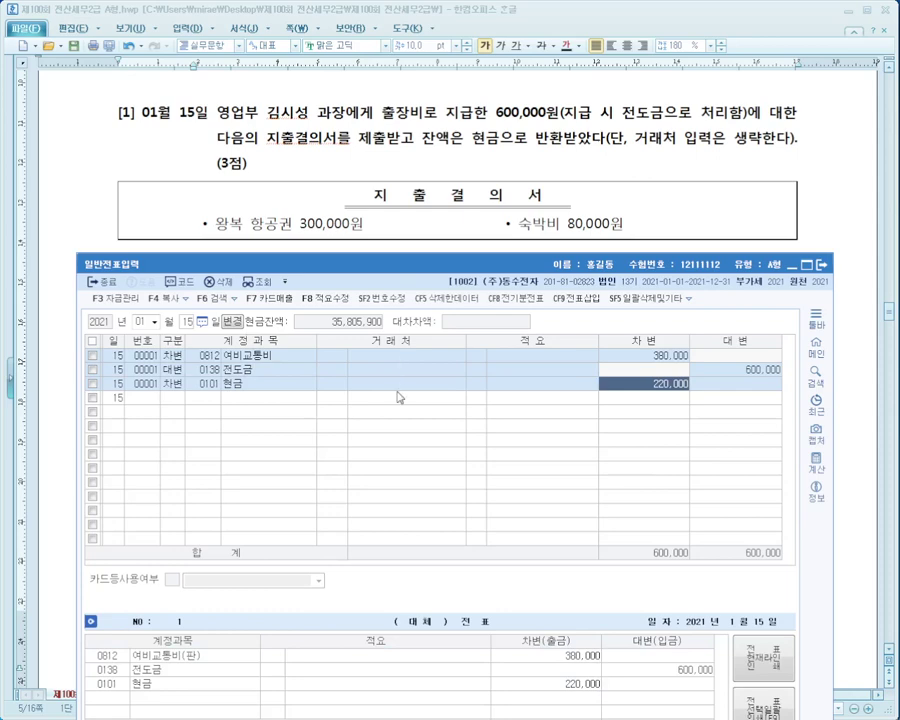
{"action": "left_click", "coordinate": [260, 371]}
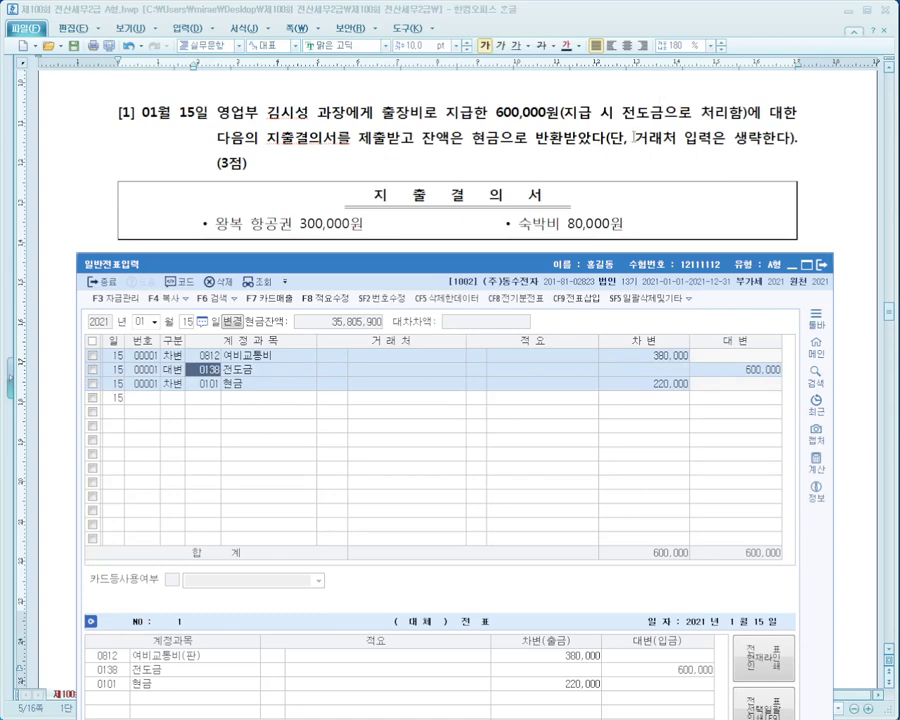
{"action": "left_click", "coordinate": [572, 163]}
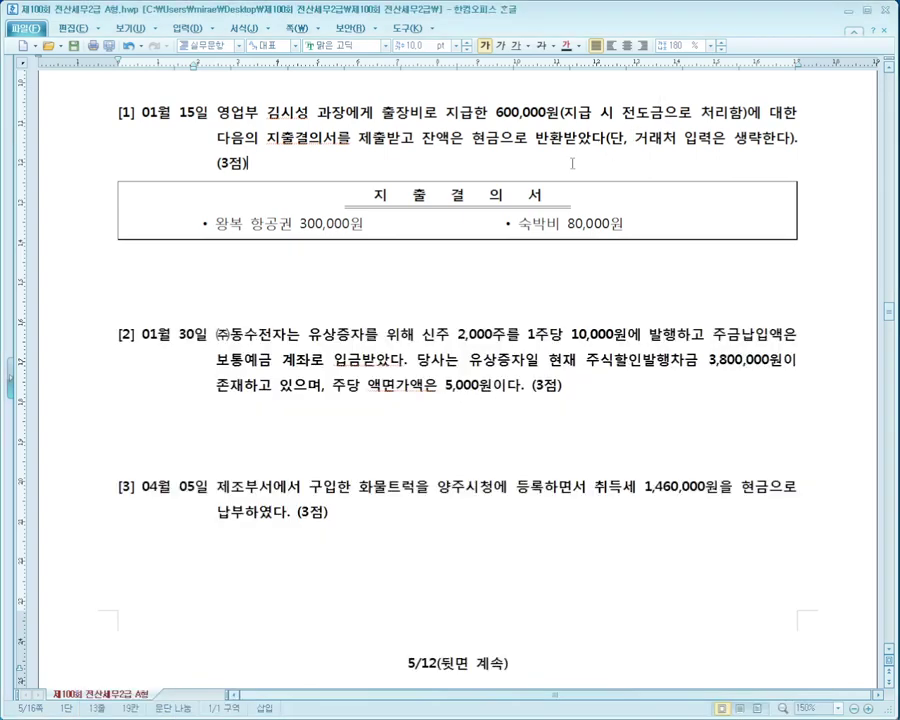
Scroll the exam paper to problem [2] and move the voucher window higher.
{"action": "scroll", "coordinate": [572, 163], "scroll_direction": "down", "scroll_amount": 3}
{"action": "scroll", "coordinate": [572, 163], "scroll_direction": "down", "scroll_amount": 1}
{"action": "key", "text": "alt+Tab"}
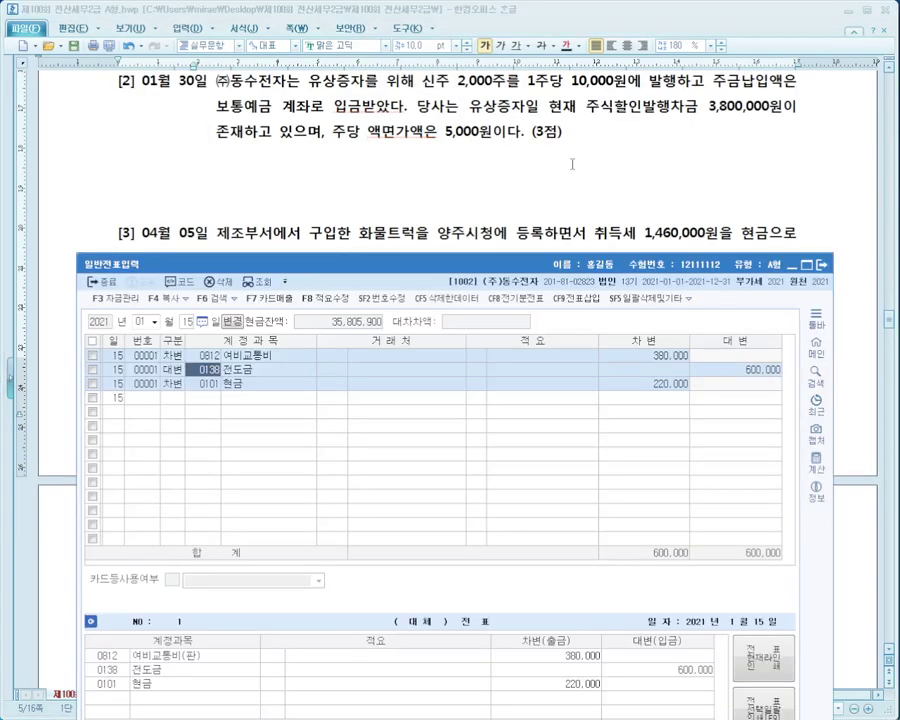
{"action": "left_click_drag", "start_coordinate": [519, 267], "coordinate": [522, 211]}
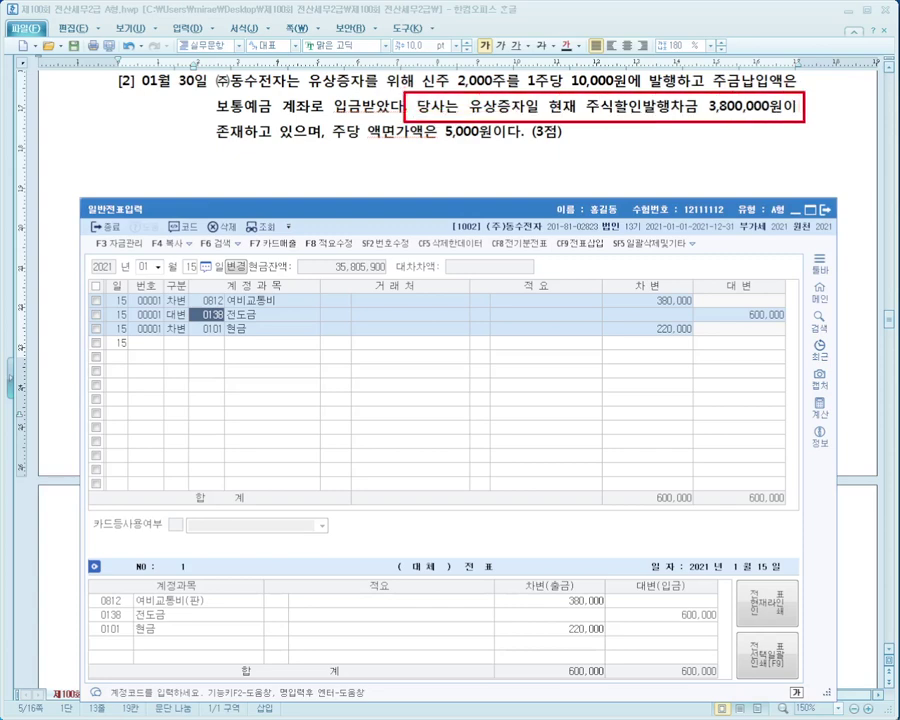
Mark the 3,800,000원 discount and 5,000원 par-value sentences with red and blue pen.
{"action": "left_click_drag", "start_coordinate": [212, 147], "coordinate": [310, 147]}
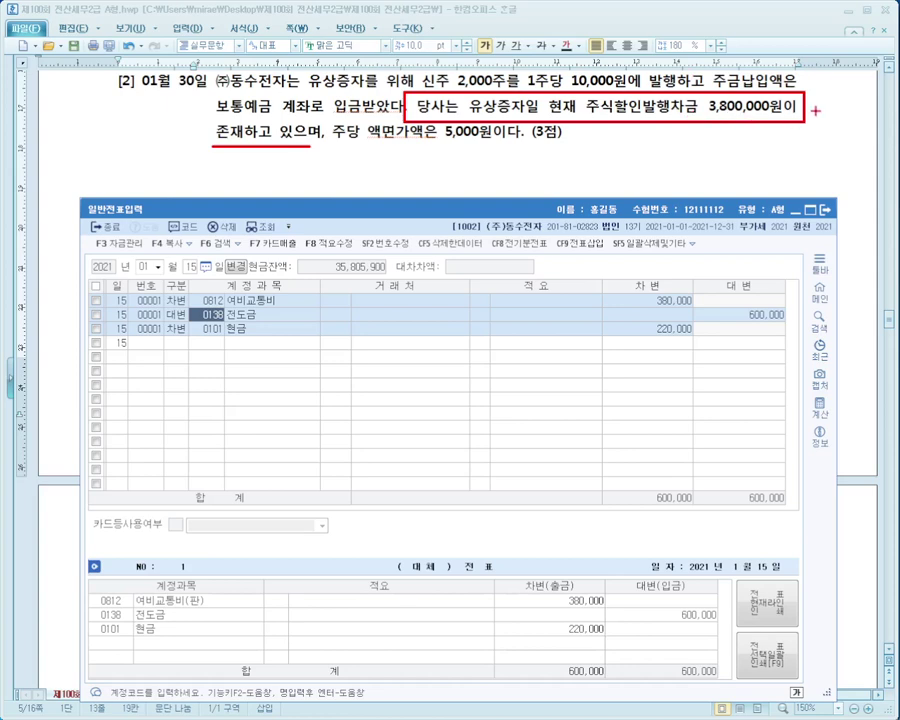
{"action": "mouse_move", "coordinate": [806, 86]}
{"action": "left_mouse_down"}
{"action": "mouse_move", "coordinate": [809, 132]}
{"action": "mouse_move", "coordinate": [820, 135]}
{"action": "mouse_move", "coordinate": [795, 100]}
{"action": "mouse_move", "coordinate": [830, 110]}
{"action": "mouse_move", "coordinate": [815, 80]}
{"action": "left_mouse_up"}
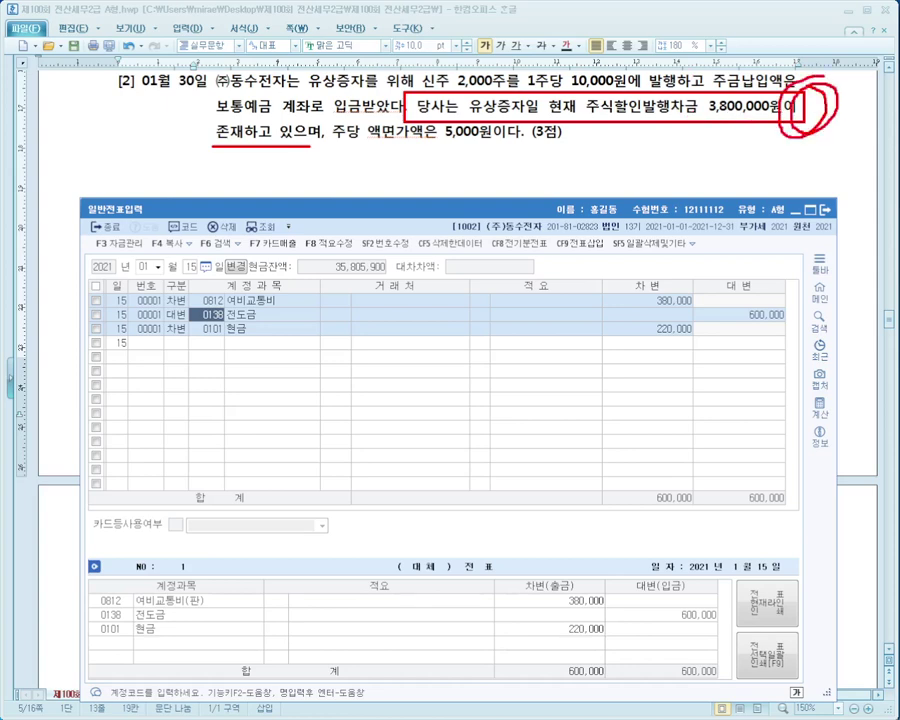
{"action": "left_click_drag", "start_coordinate": [815, 135], "coordinate": [845, 100]}
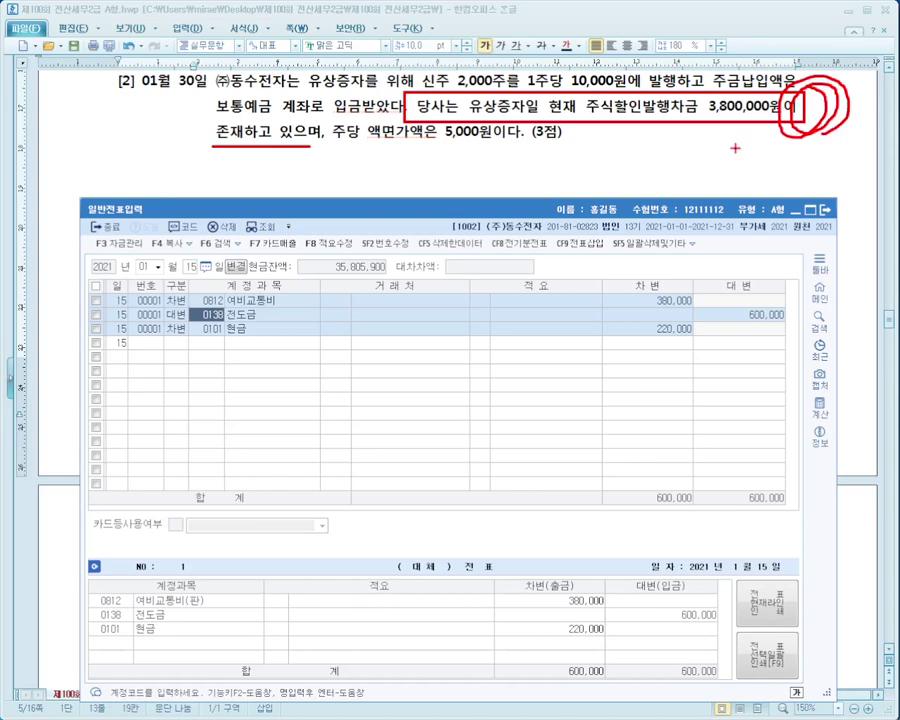
{"action": "mouse_move", "coordinate": [477, 146]}
{"action": "left_mouse_down"}
{"action": "mouse_move", "coordinate": [555, 145]}
{"action": "mouse_move", "coordinate": [537, 128]}
{"action": "mouse_move", "coordinate": [583, 74]}
{"action": "mouse_move", "coordinate": [578, 88]}
{"action": "left_mouse_up"}
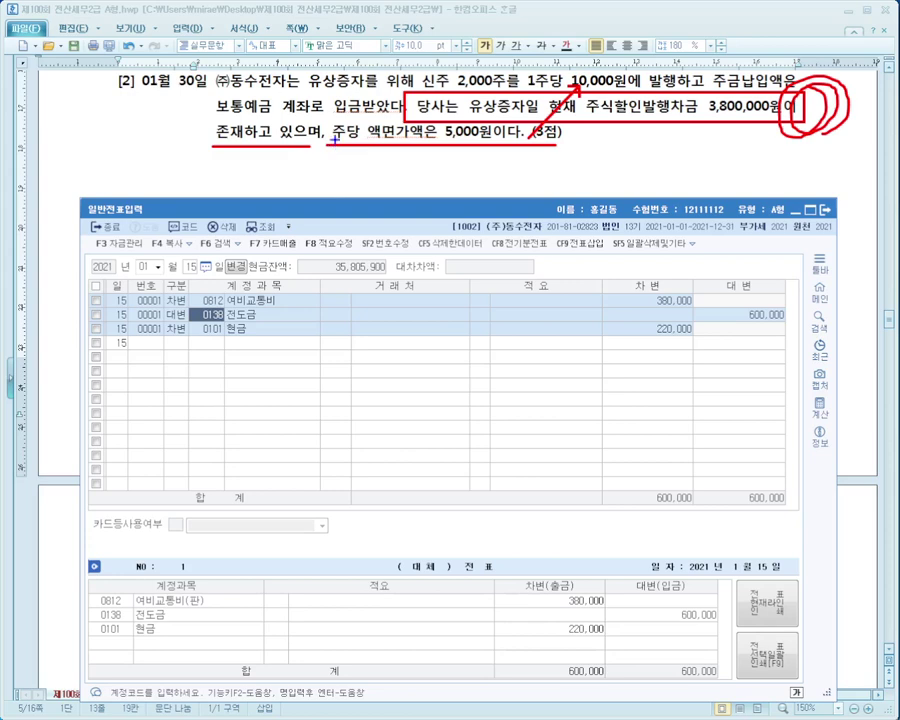
{"action": "left_click_drag", "start_coordinate": [333, 140], "coordinate": [540, 140]}
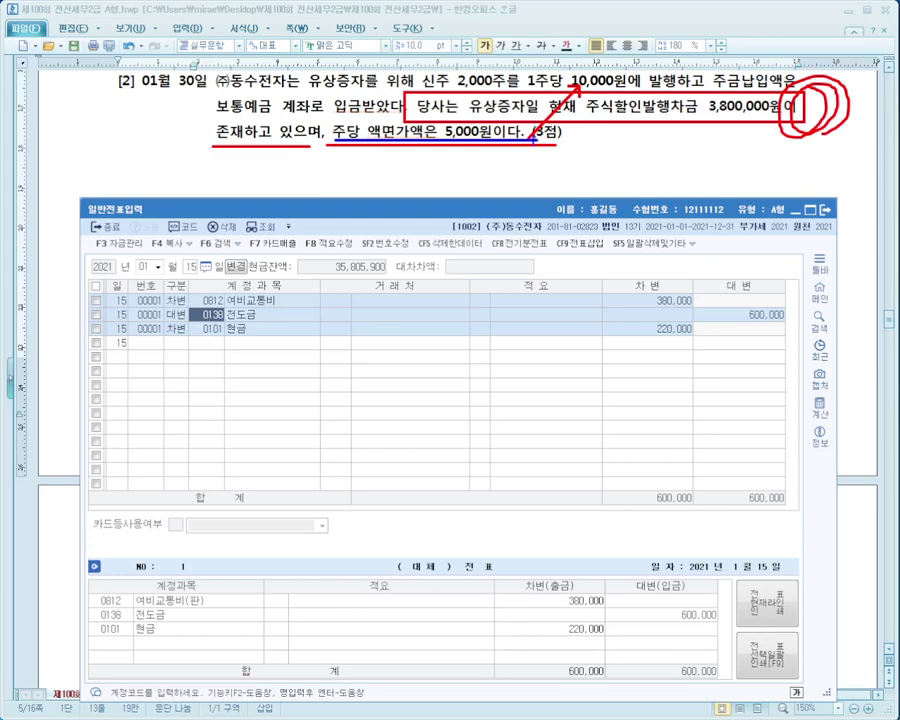
Begin the 1월 30일 voucher with a 자본금 credit of 10,000,000.
{"action": "key", "text": "Escape"}
{"action": "left_click", "coordinate": [191, 268]}
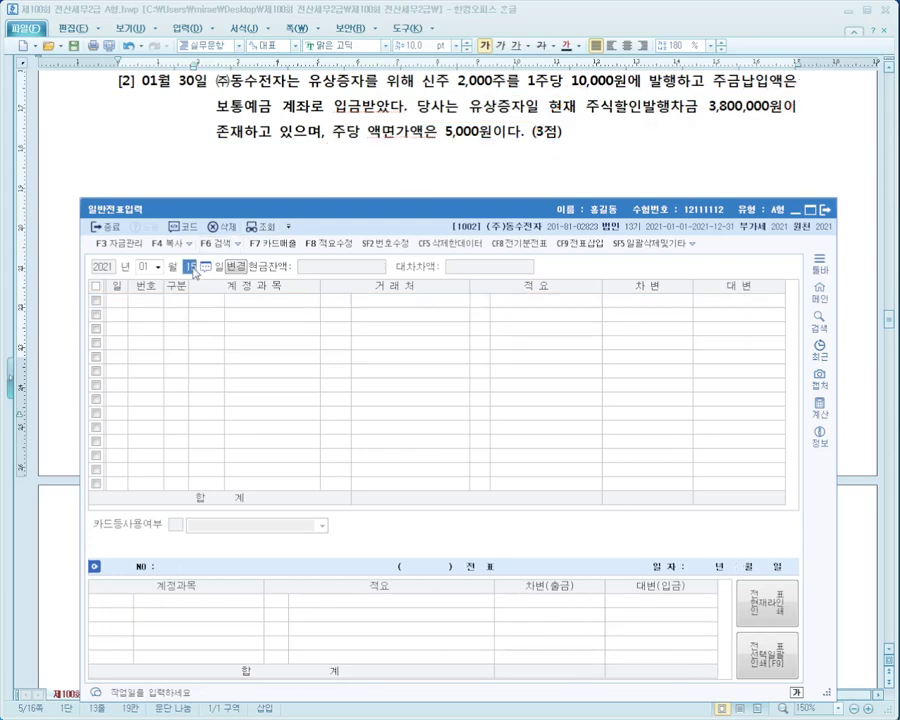
{"action": "type", "text": "30"}
{"action": "key", "text": "Return"}
{"action": "key", "text": "Return"}
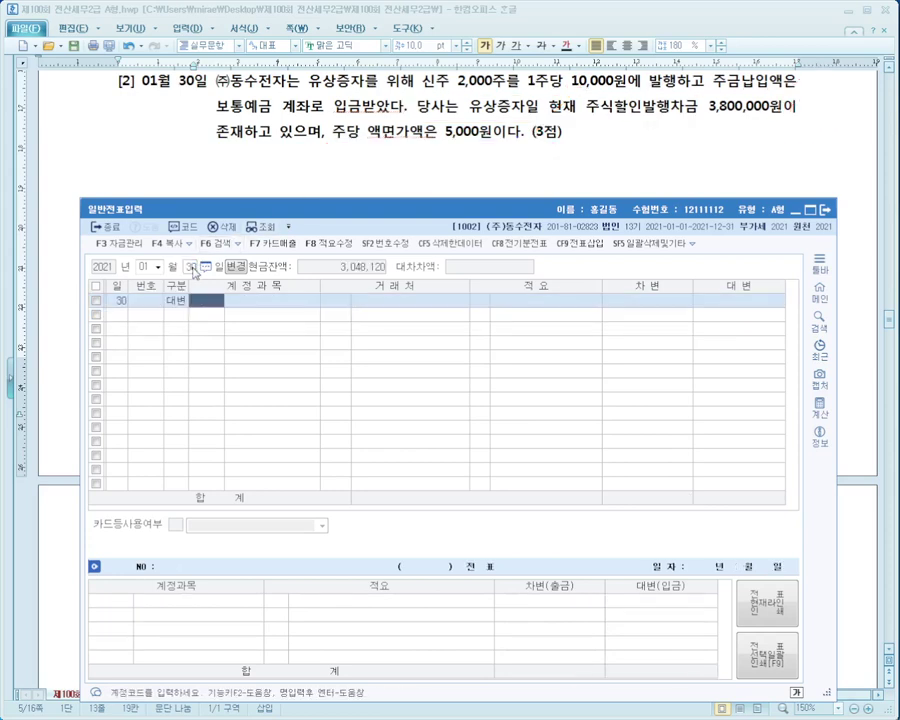
{"action": "type", "text": "4"}
{"action": "key", "text": "Return"}
{"action": "type", "text": "자본"}
{"action": "key", "text": "Return"}
{"action": "key", "text": "Return"}
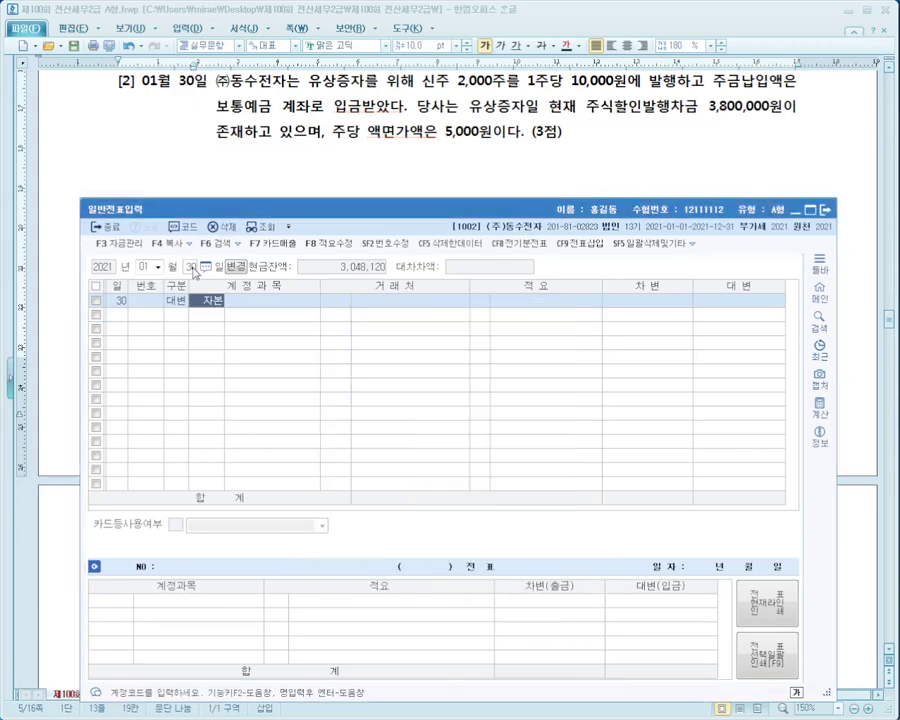
{"action": "key", "text": "Return"}
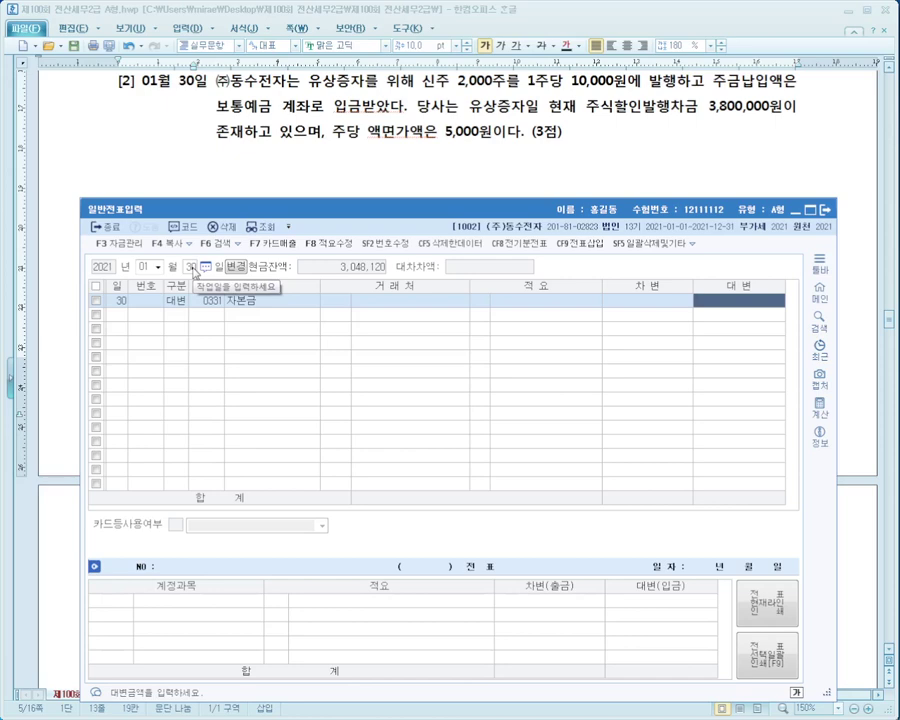
{"action": "type", "text": "10000000"}
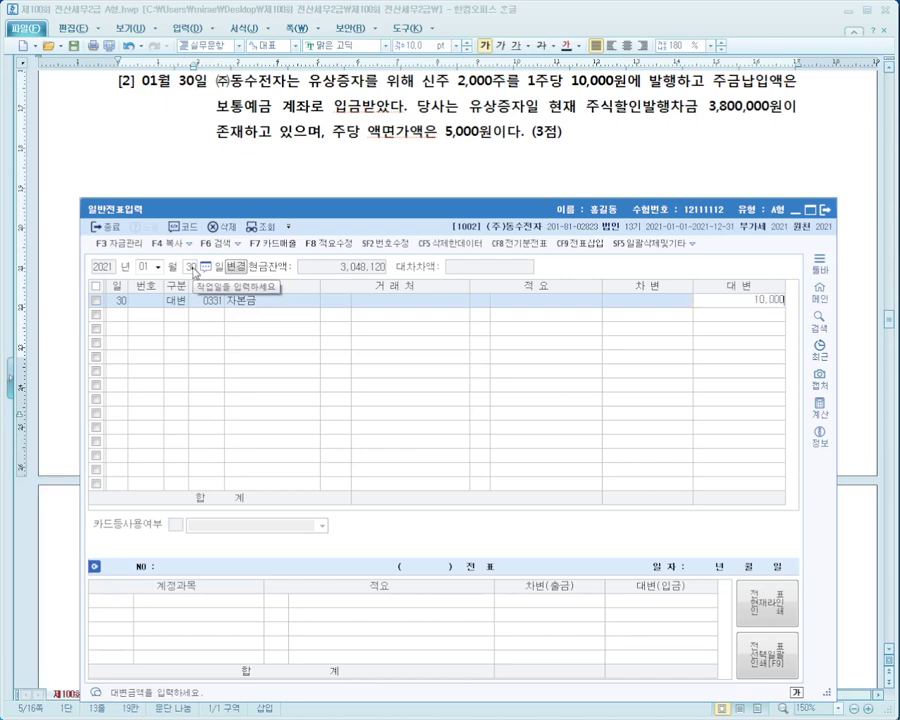
{"action": "key", "text": "Return"}
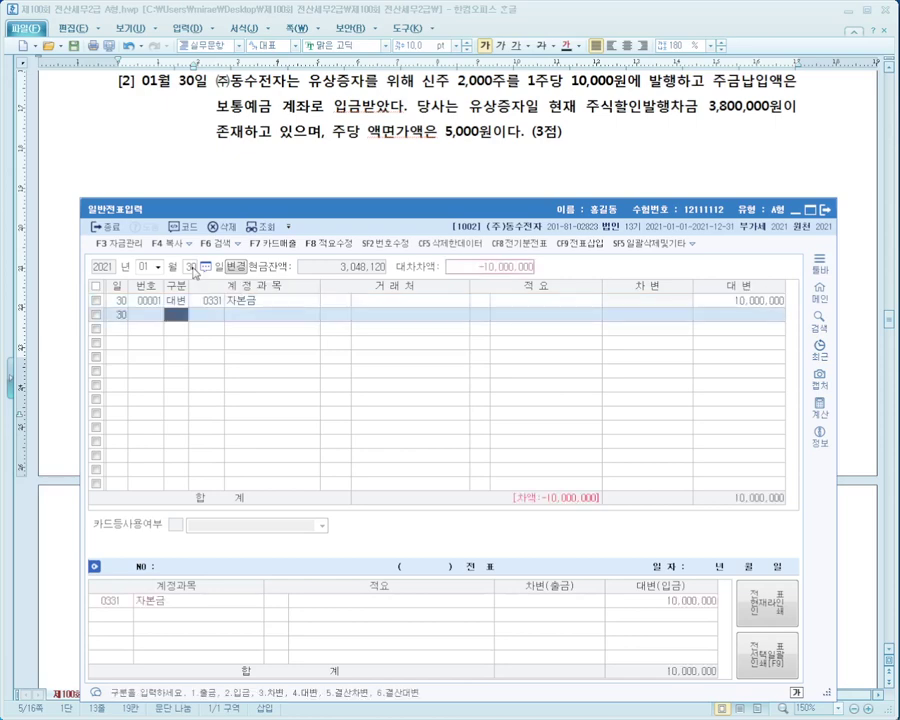
Add a 보통예금 debit of 20,000,000.
{"action": "type", "text": "3보통"}
{"action": "key", "text": "Return"}
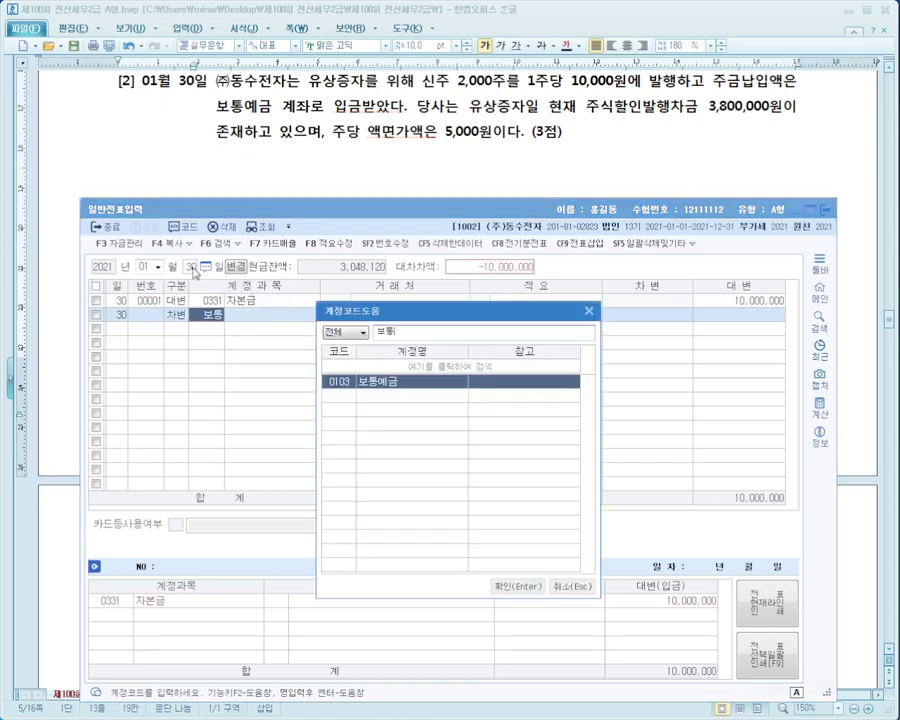
{"action": "key", "text": "Return"}
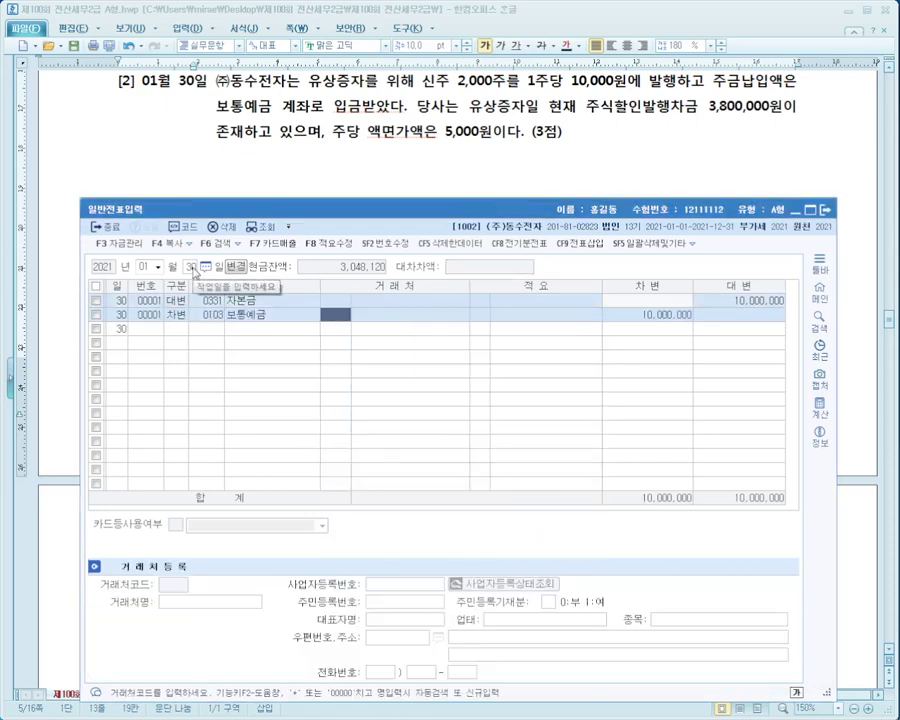
{"action": "key", "text": "Return"}
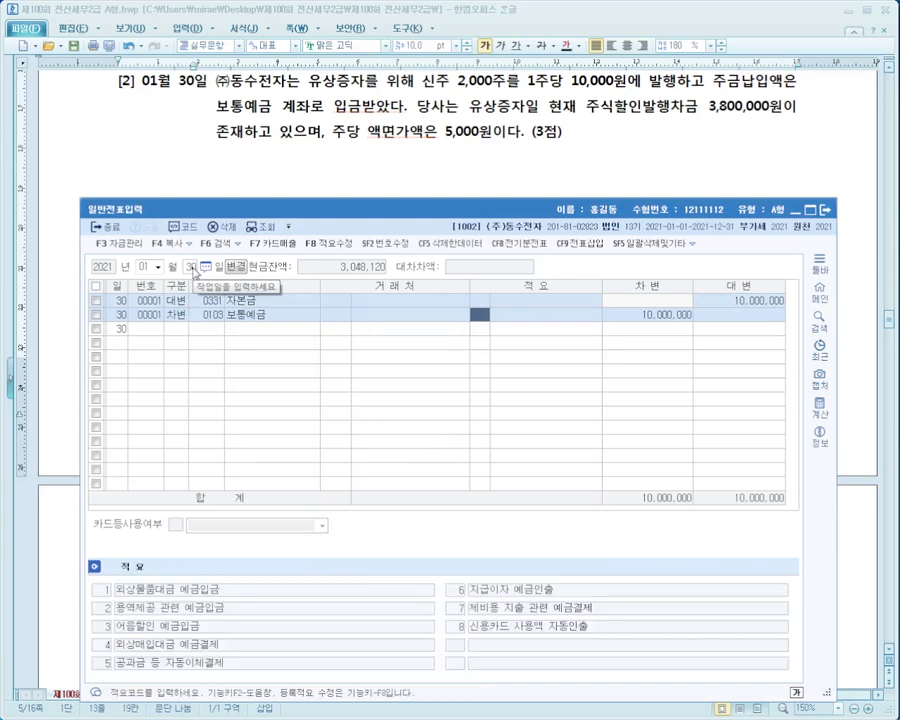
{"action": "key", "text": "Return"}
{"action": "key", "text": "Return"}
{"action": "key", "text": "Left"}
{"action": "key", "text": "Up"}
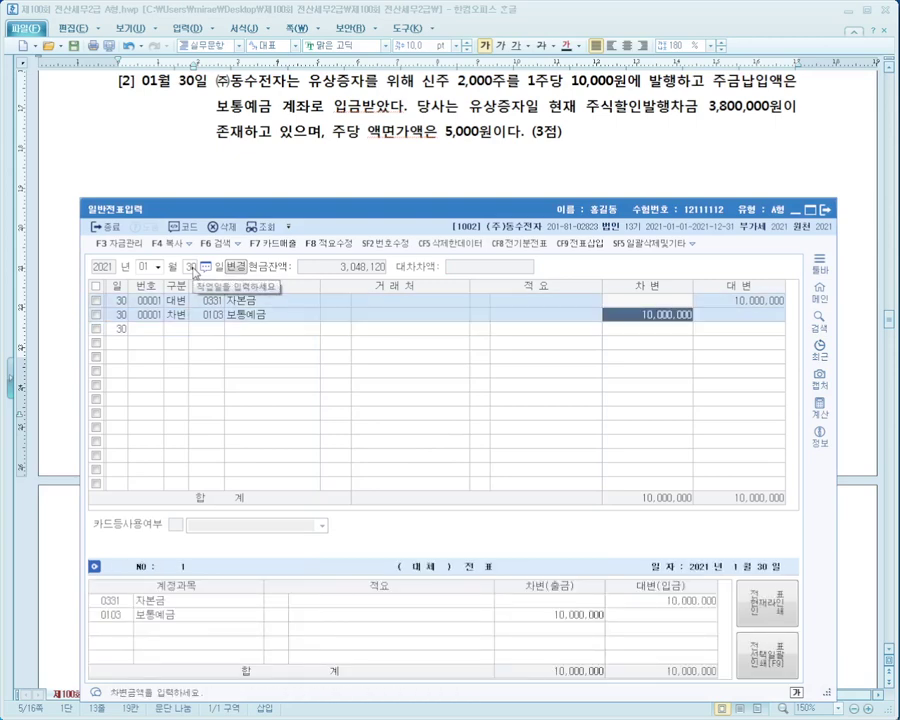
{"action": "type", "text": "20000000"}
{"action": "key", "text": "Return"}
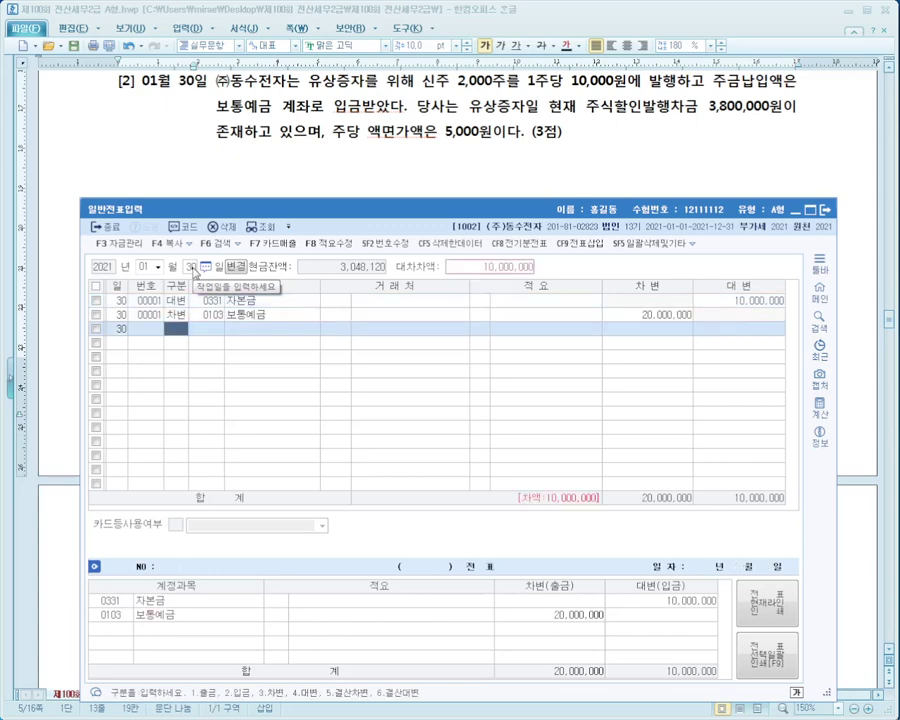
Add a 0381 주식할인발행차금 credit of 3,800,000.
{"action": "type", "text": "4"}
{"action": "key", "text": "Return"}
{"action": "type", "text": "주식"}
{"action": "key", "text": "Return"}
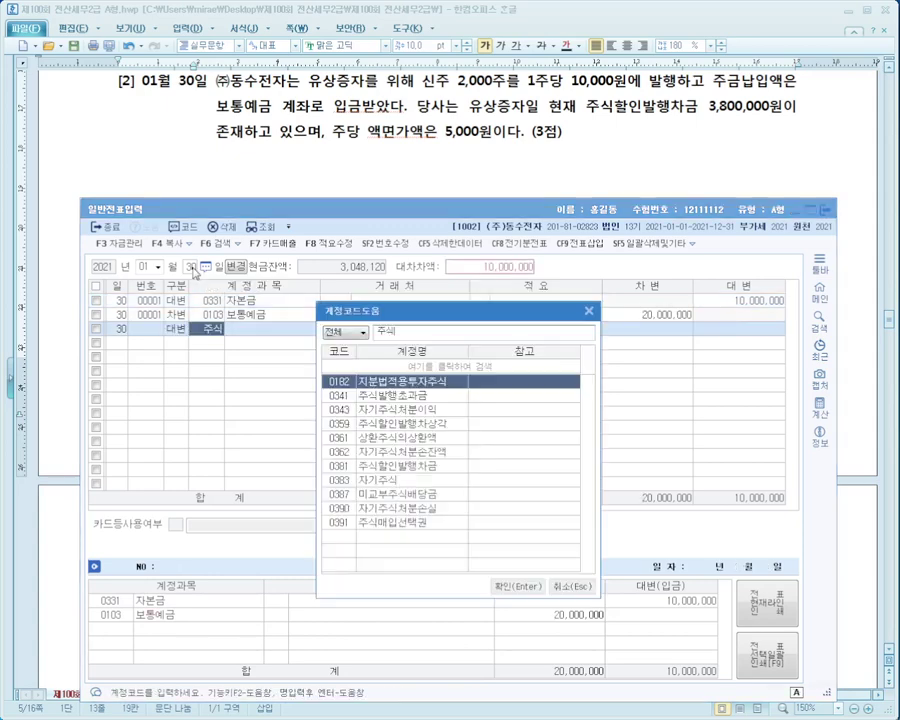
{"action": "key", "text": "Down"}
{"action": "key", "text": "Down"}
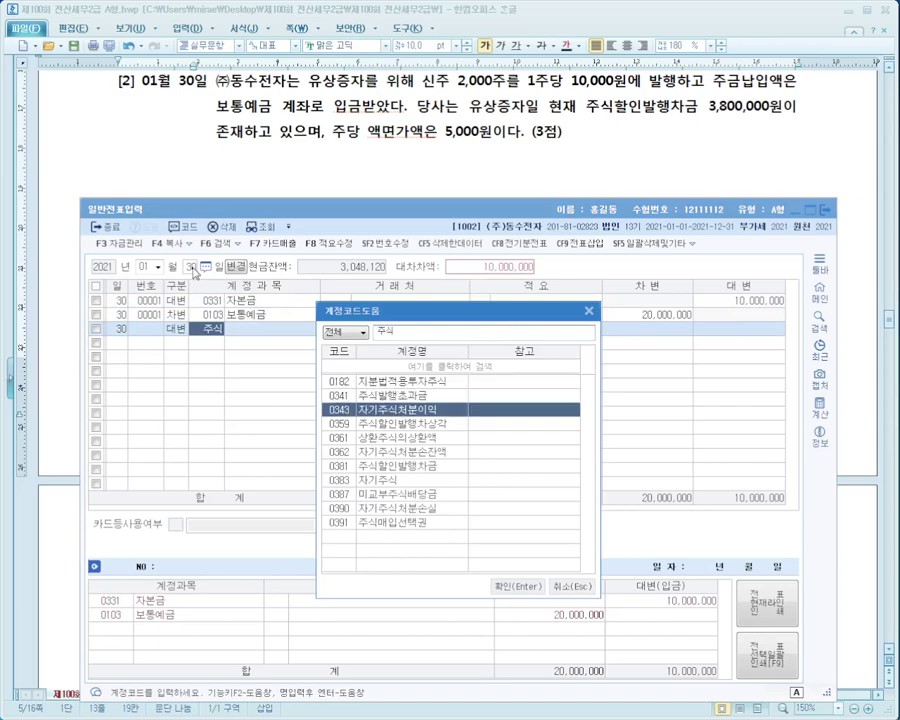
{"action": "key", "text": "Down"}
{"action": "key", "text": "Down"}
{"action": "key", "text": "Down"}
{"action": "key", "text": "Down"}
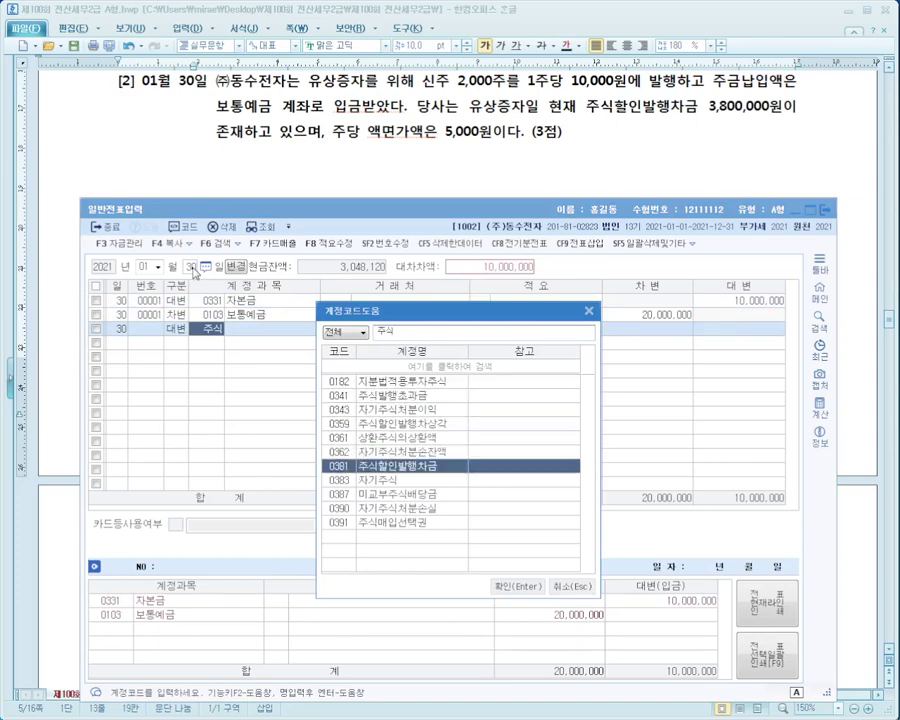
{"action": "key", "text": "Return"}
{"action": "key", "text": "Return"}
{"action": "key", "text": "Return"}
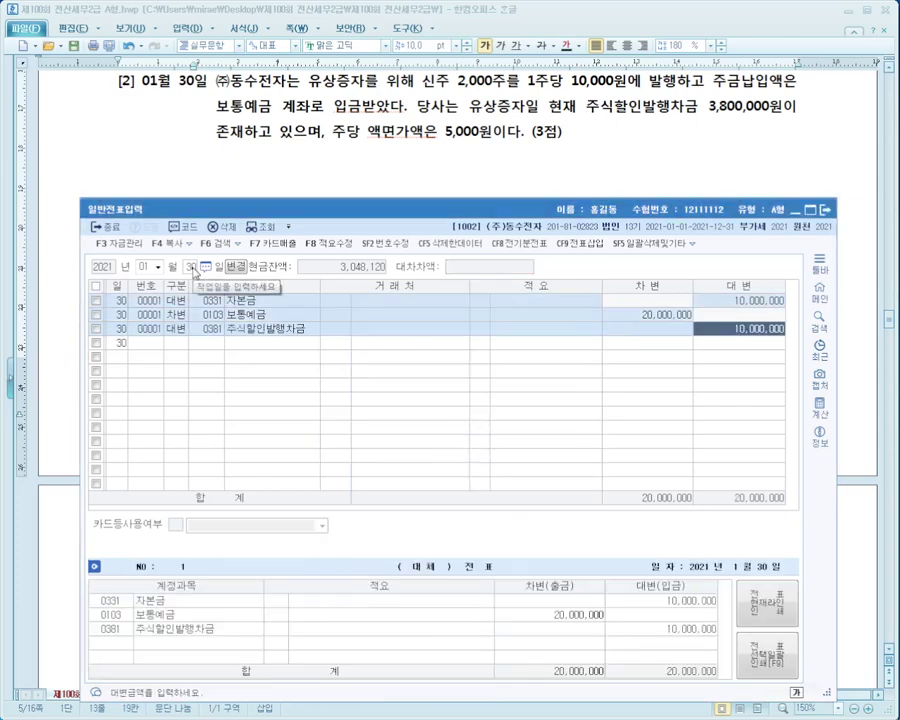
{"action": "type", "text": "3800000"}
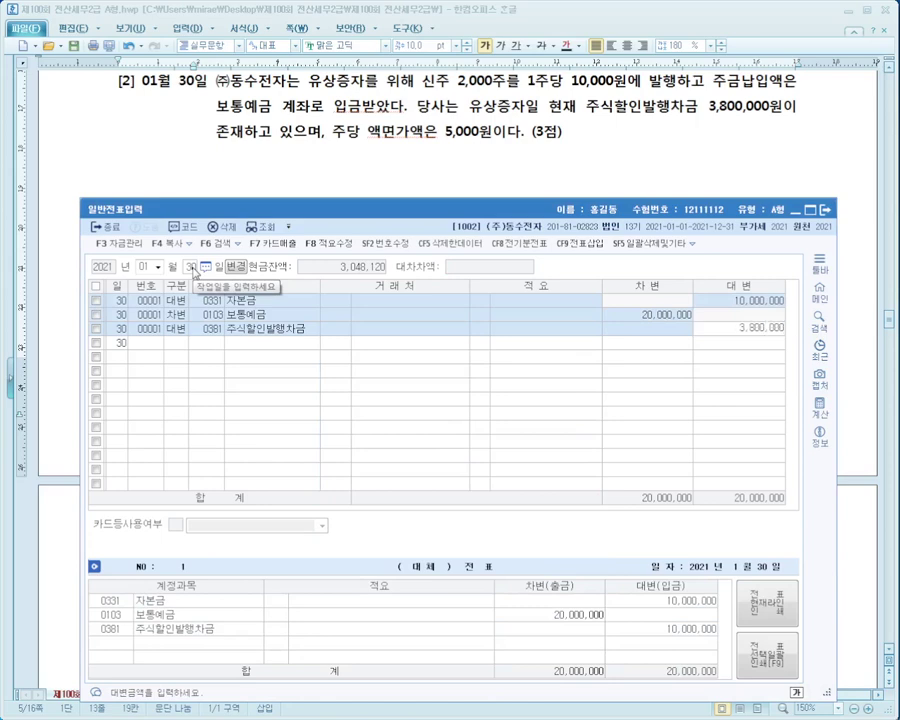
{"action": "key", "text": "Return"}
Add a 0341 주식발행초과금 credit of 6,200,000 and check the voucher balances.
{"action": "type", "text": "4"}
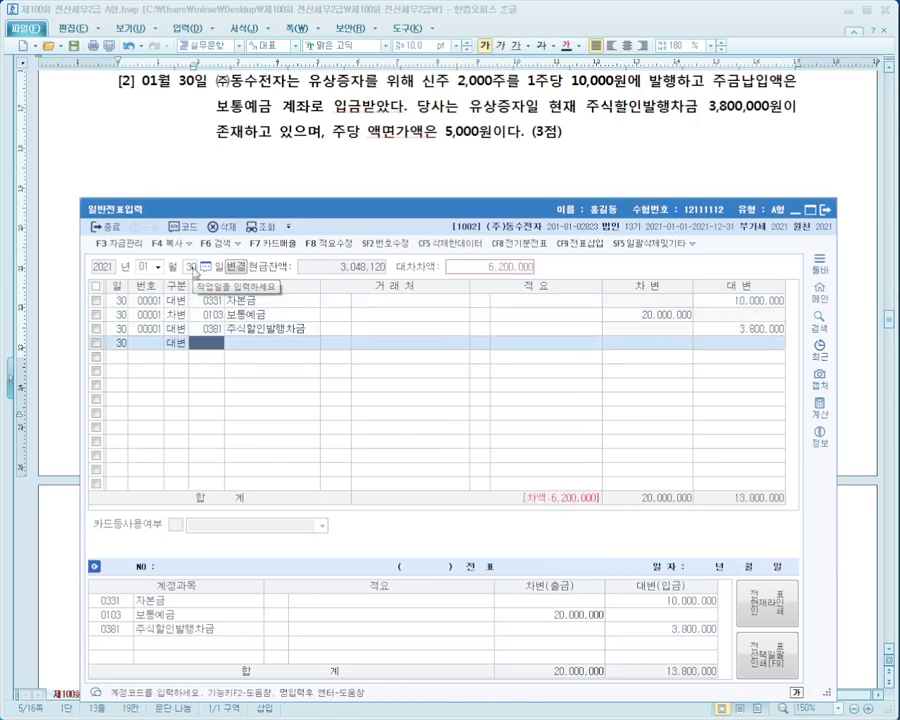
{"action": "type", "text": "주식"}
{"action": "key", "text": "Return"}
{"action": "key", "text": "Down"}
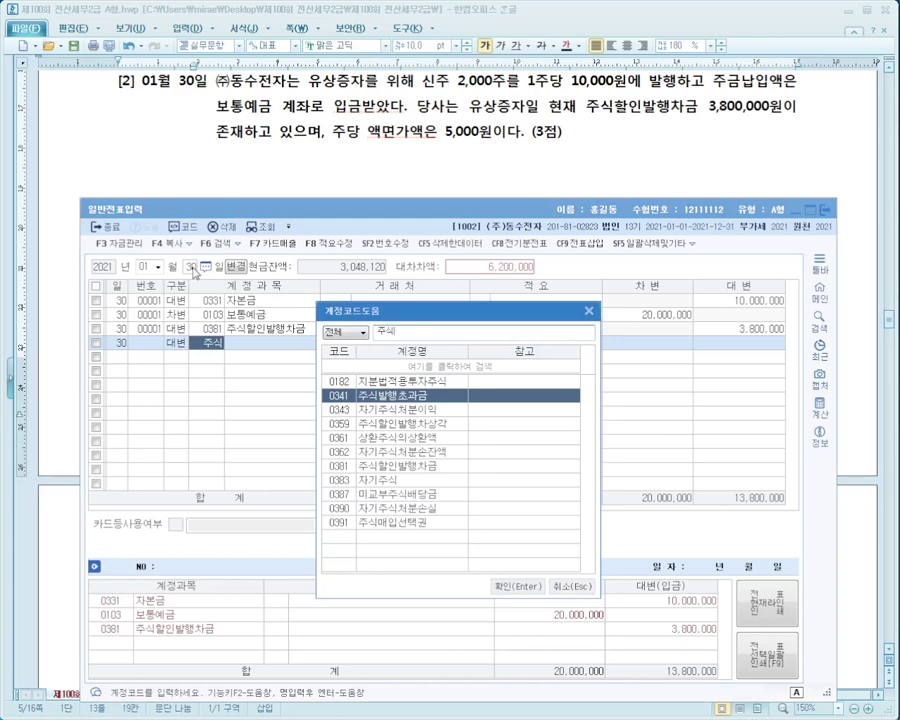
{"action": "key", "text": "Return"}
{"action": "key", "text": "Return"}
{"action": "key", "text": "Return"}
{"action": "key", "text": "Return"}
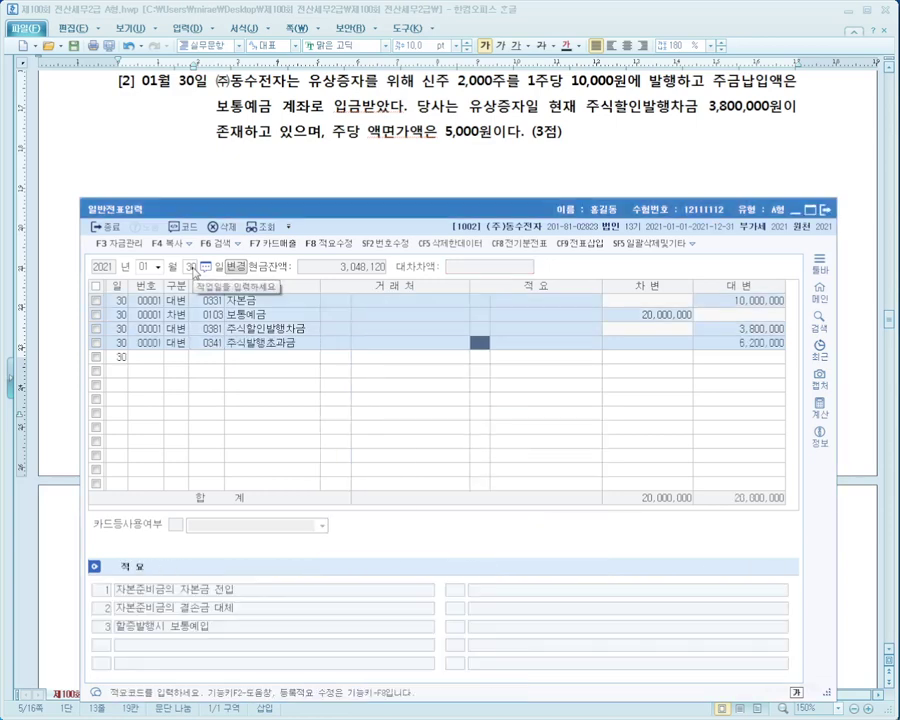
{"action": "key", "text": "Up"}
{"action": "key", "text": "Return"}
{"action": "key", "text": "Return"}
{"action": "key", "text": "Return"}
{"action": "key", "text": "Return"}
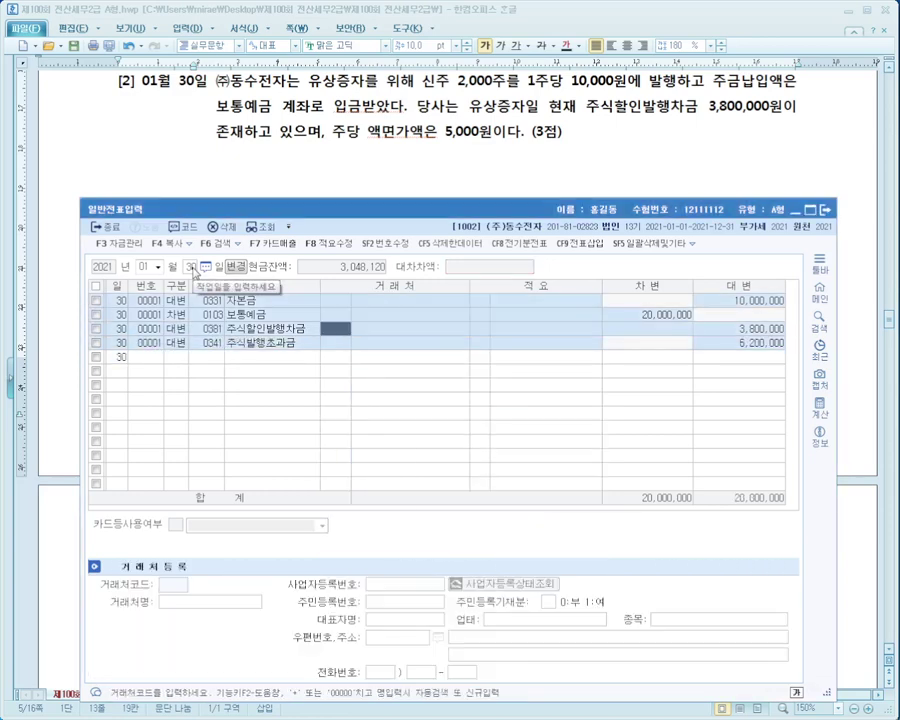
{"action": "key", "text": "Down"}
{"action": "key", "text": "Up"}
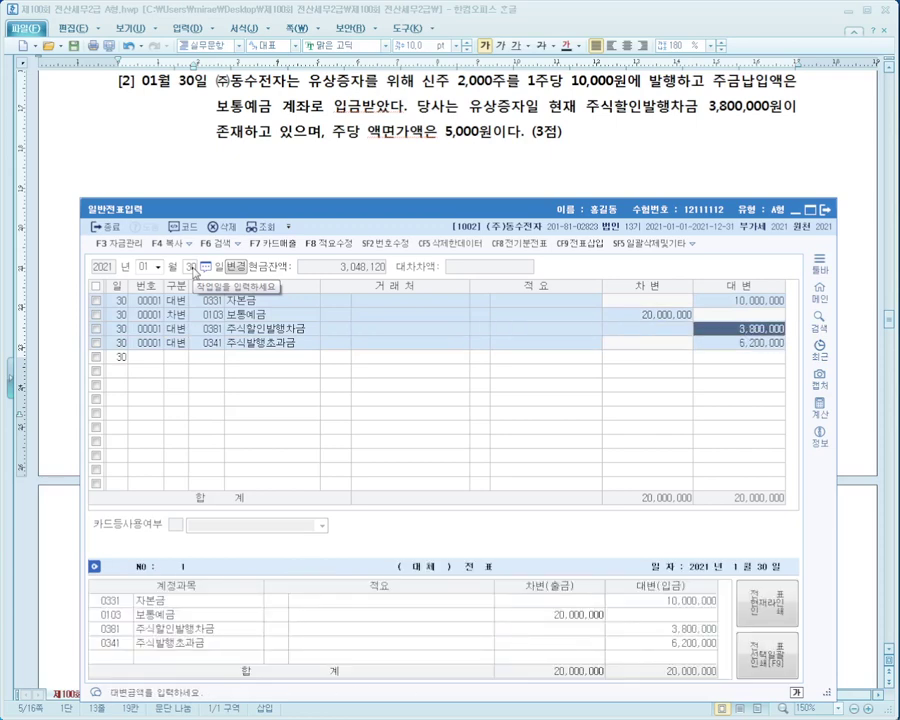
{"action": "key", "text": "Down"}
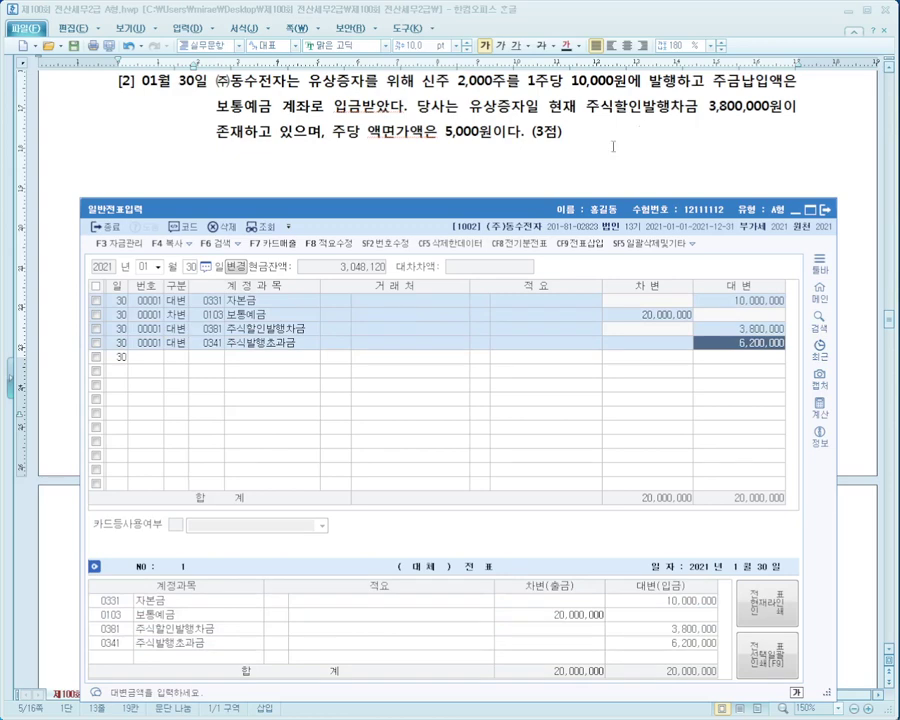
Scroll the exam paper down to problem [3].
{"action": "left_click", "coordinate": [610, 144]}
{"action": "scroll", "coordinate": [612, 145], "scroll_direction": "down", "scroll_amount": 3}
{"action": "scroll", "coordinate": [612, 145], "scroll_direction": "down", "scroll_amount": 1}
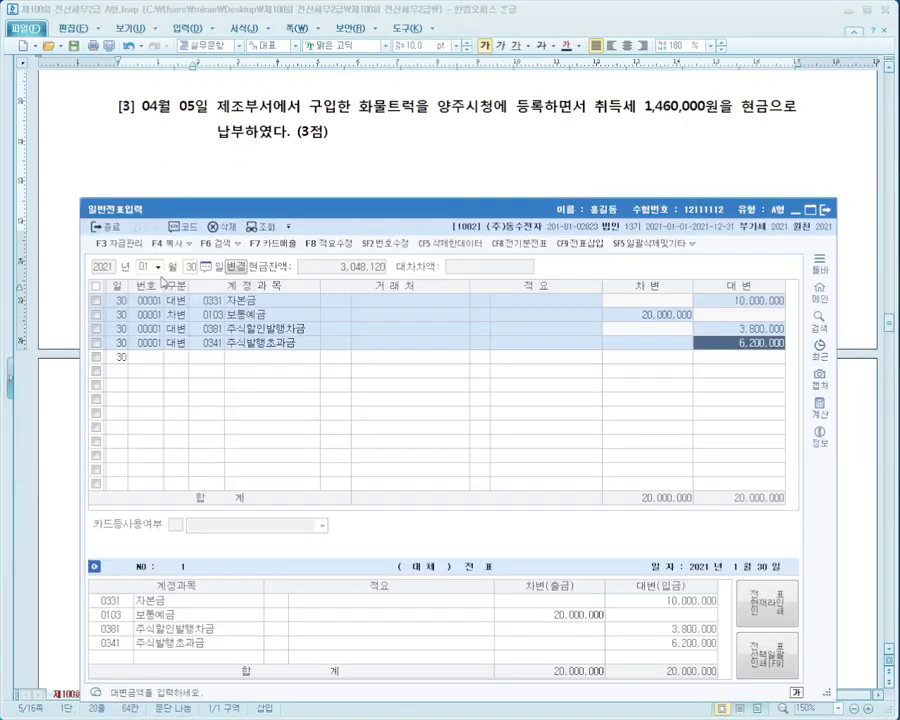
Enter a 04월 05일 출금 voucher for 0208 차량운반구 of 1,460,000.
{"action": "left_click", "coordinate": [146, 268]}
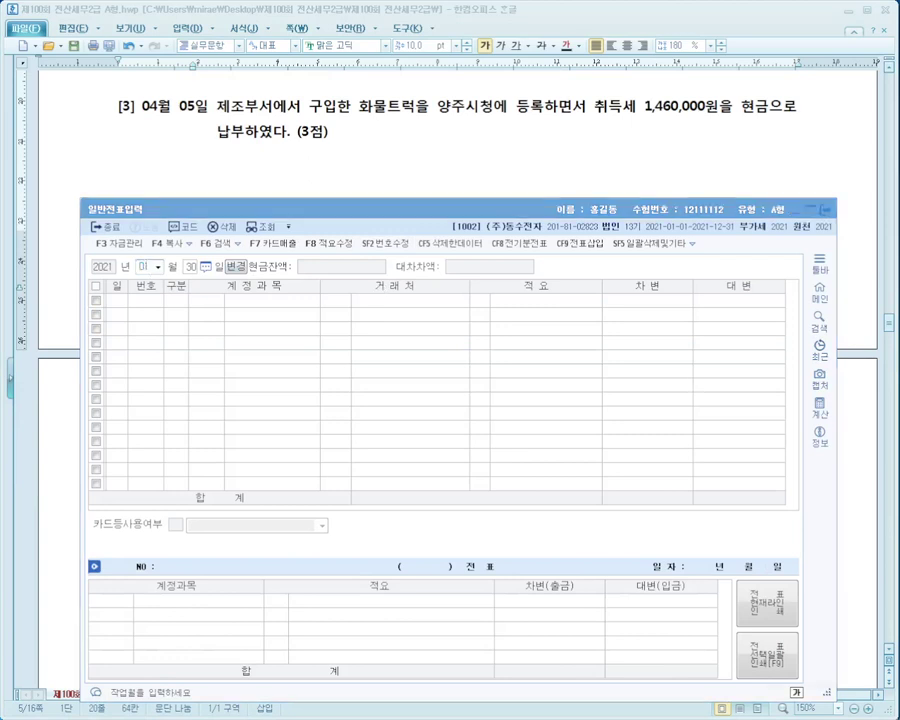
{"action": "left_click", "coordinate": [148, 268]}
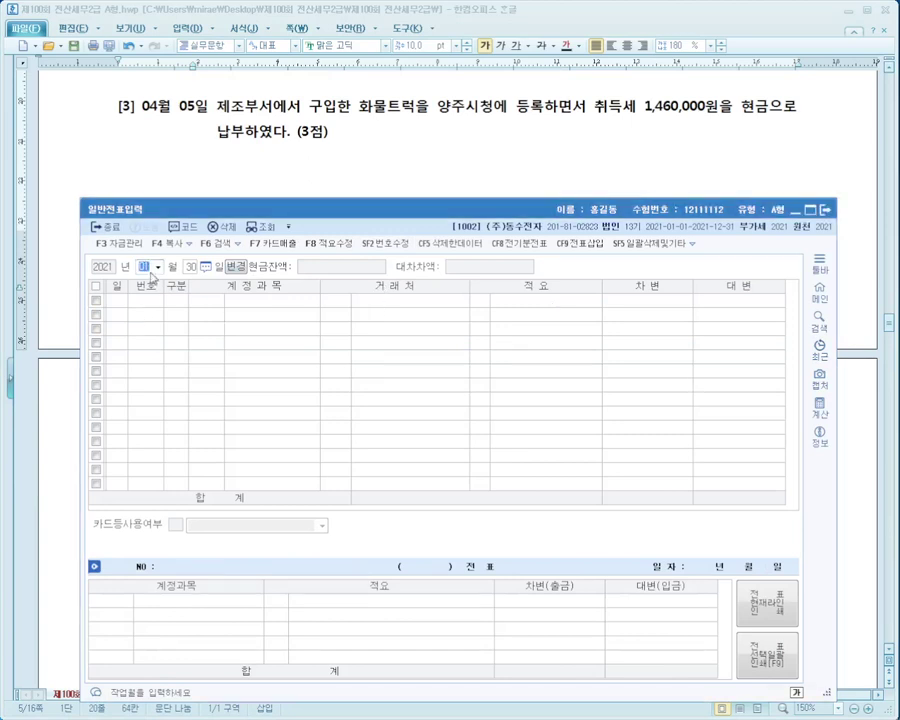
{"action": "type", "text": "04"}
{"action": "key", "text": "Return"}
{"action": "type", "text": "5"}
{"action": "key", "text": "Return"}
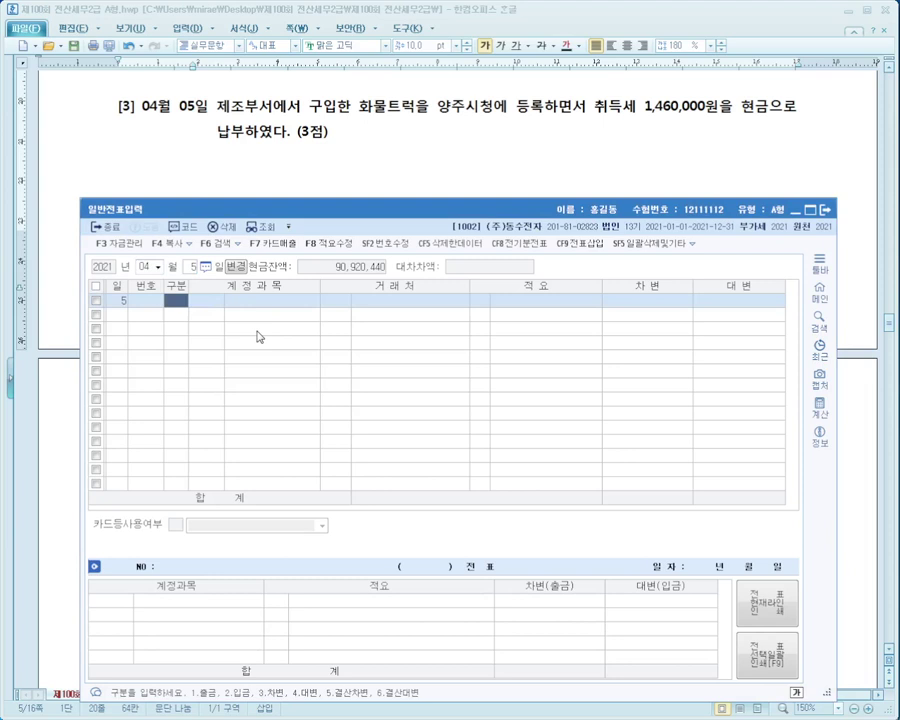
{"action": "type", "text": "1"}
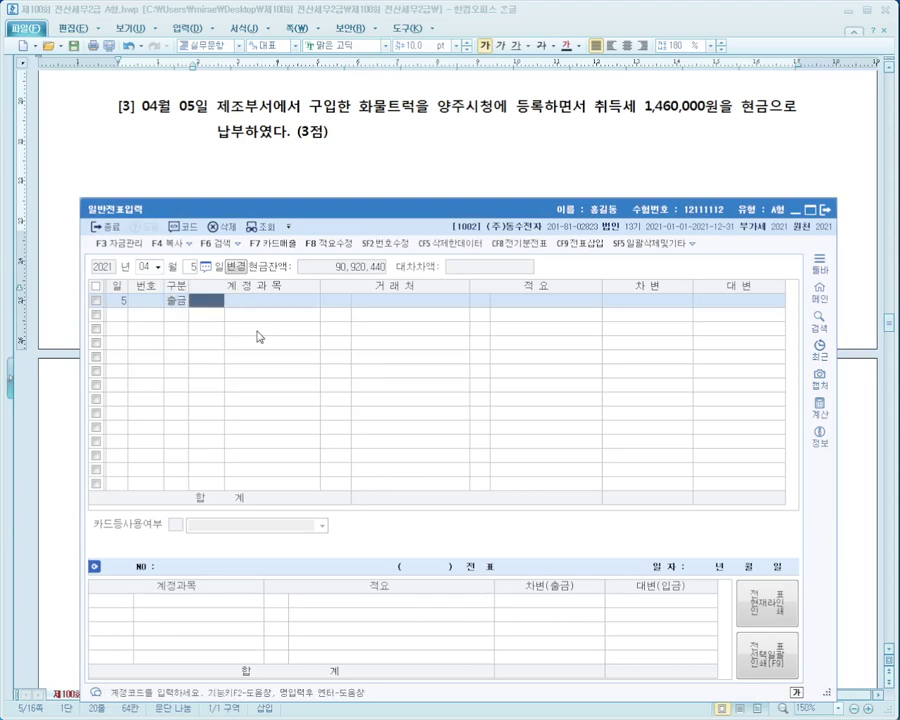
{"action": "type", "text": "차량"}
{"action": "key", "text": "Return"}
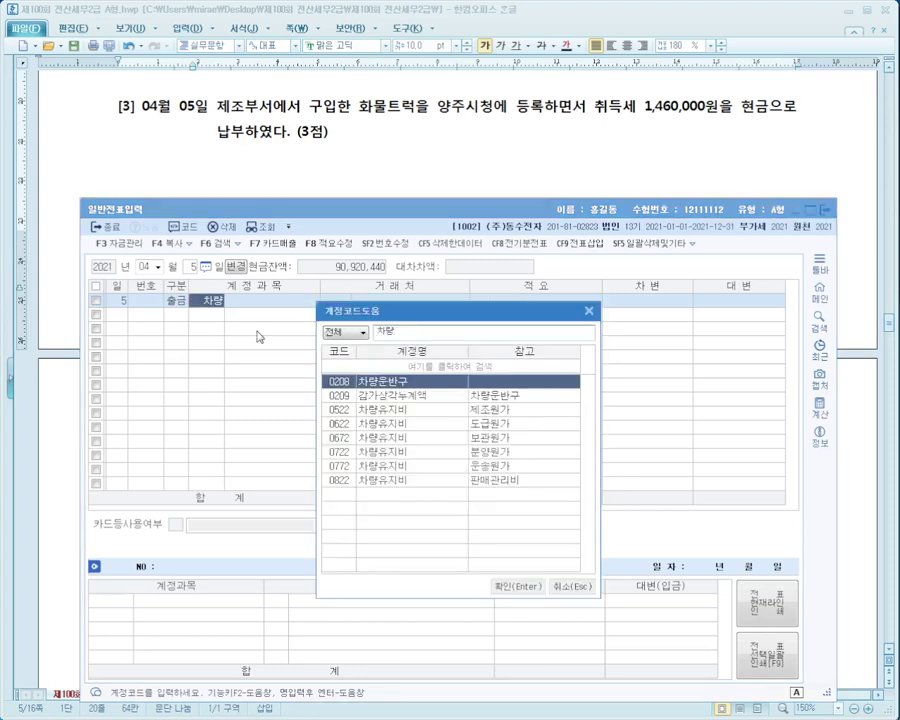
{"action": "key", "text": "Return"}
{"action": "key", "text": "Return"}
{"action": "key", "text": "Return"}
{"action": "type", "text": "1,460"}
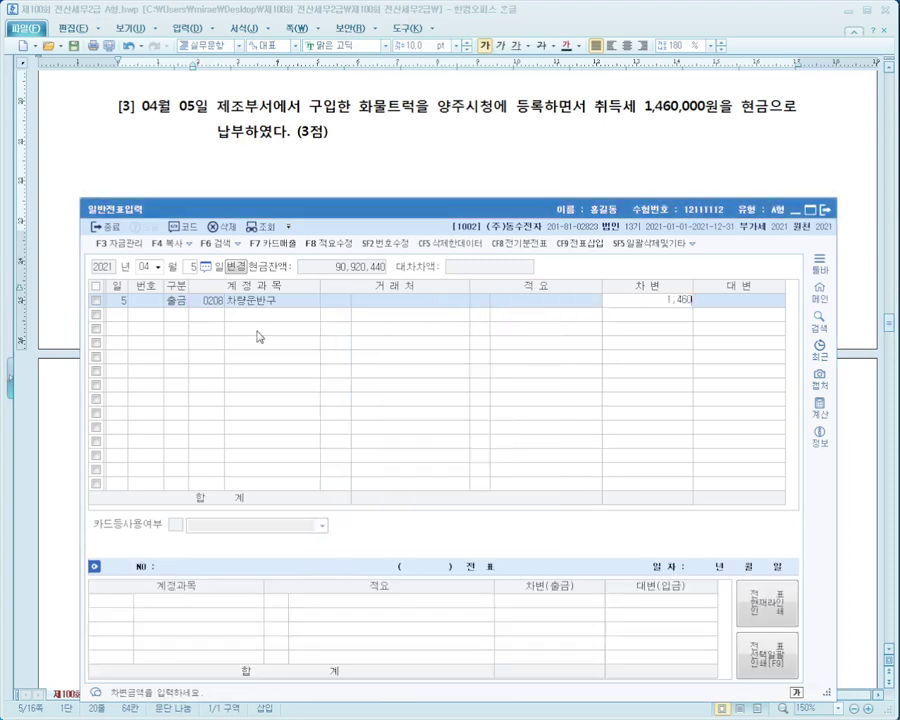
{"action": "type", "text": ",000"}
{"action": "key", "text": "Return"}
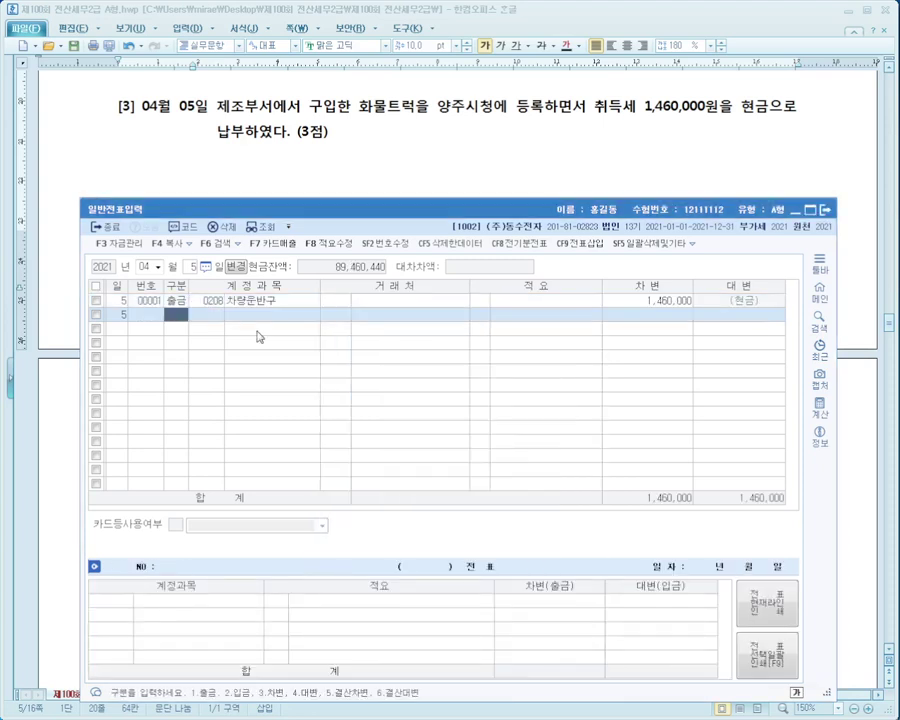
{"action": "key", "text": "Up"}
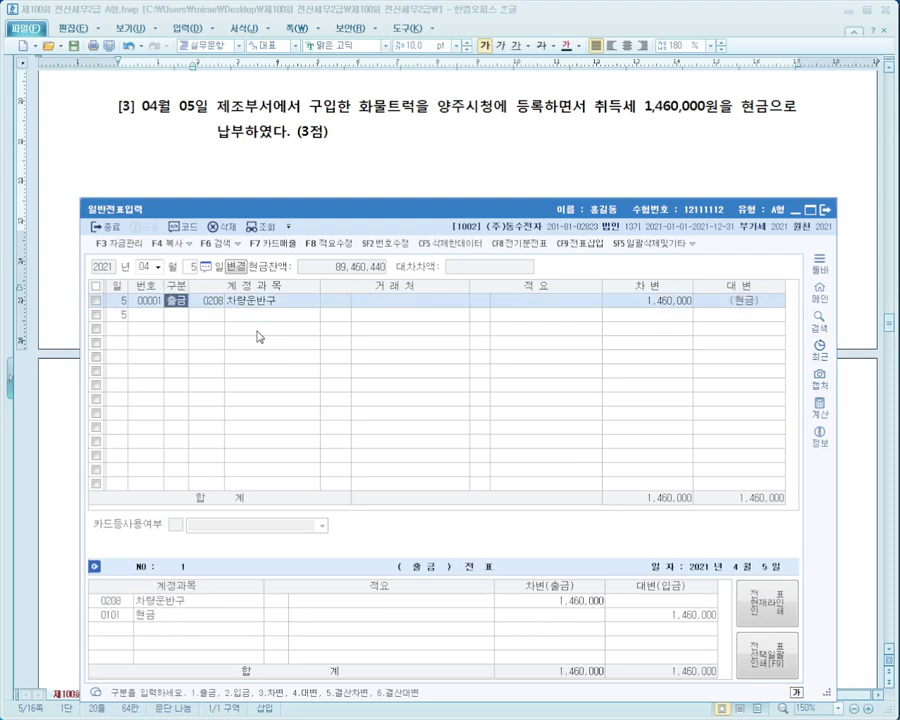
{"action": "key", "text": "Down"}
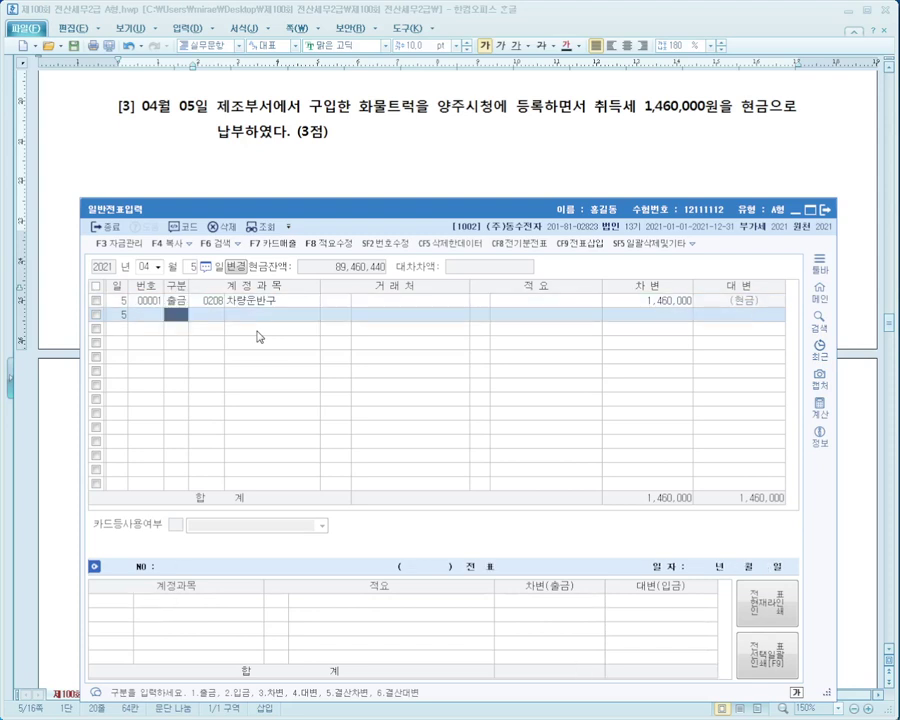
Bring question [4] into view and set the voucher date to May 15.
{"action": "left_click", "coordinate": [403, 143]}
{"action": "scroll", "coordinate": [403, 143], "scroll_direction": "down", "scroll_amount": 7}
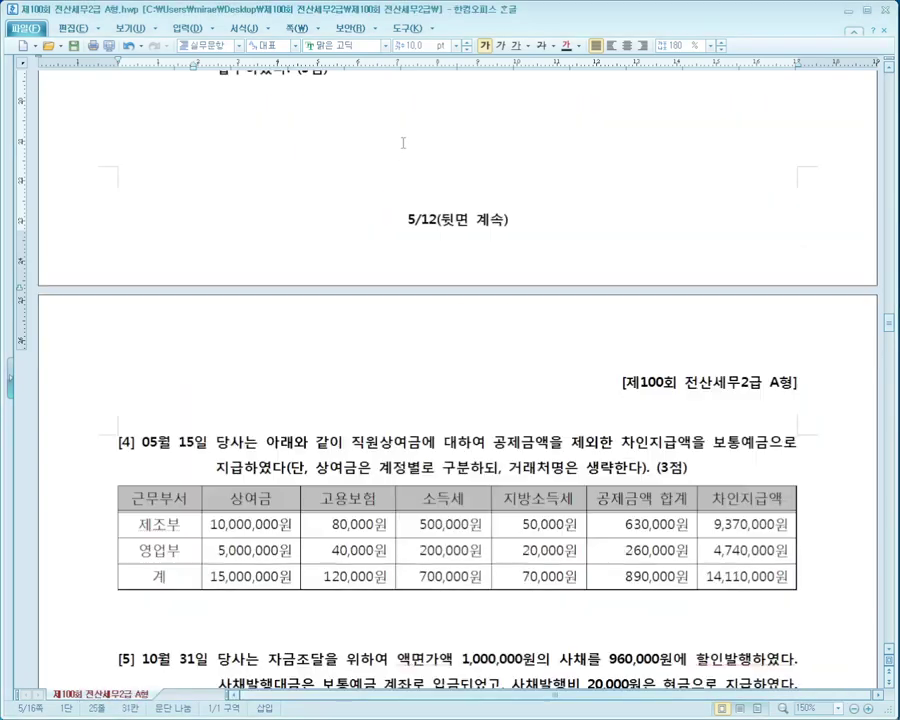
{"action": "scroll", "coordinate": [403, 143], "scroll_direction": "down", "scroll_amount": 2}
{"action": "scroll", "coordinate": [403, 143], "scroll_direction": "up", "scroll_amount": 2}
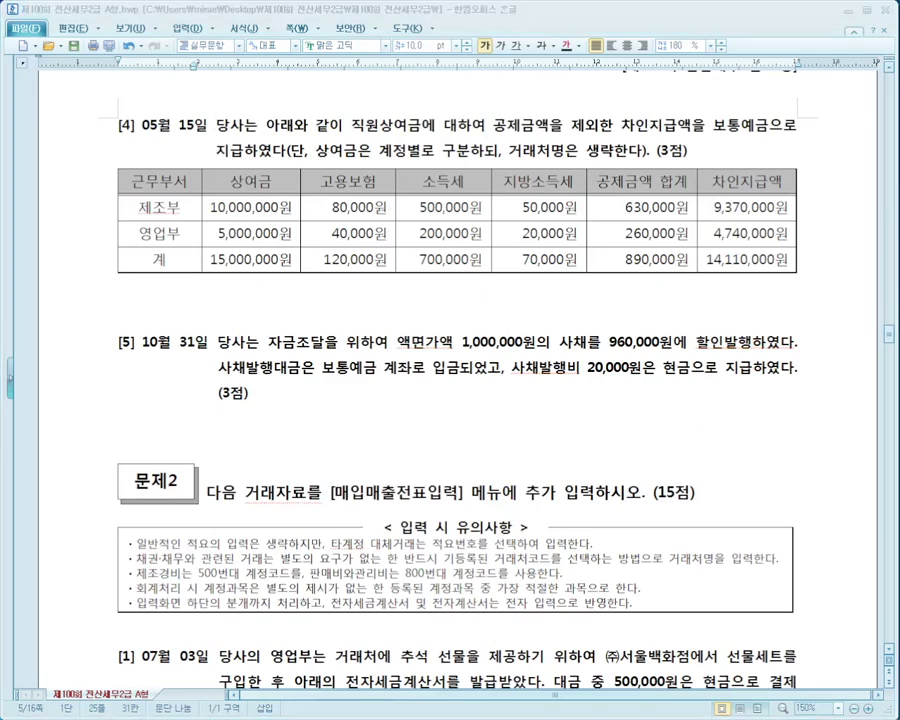
{"action": "key", "text": "alt+Tab"}
{"action": "left_click_drag", "start_coordinate": [431, 214], "coordinate": [451, 304]}
{"action": "left_click", "coordinate": [171, 356]}
{"action": "type", "text": "08"}
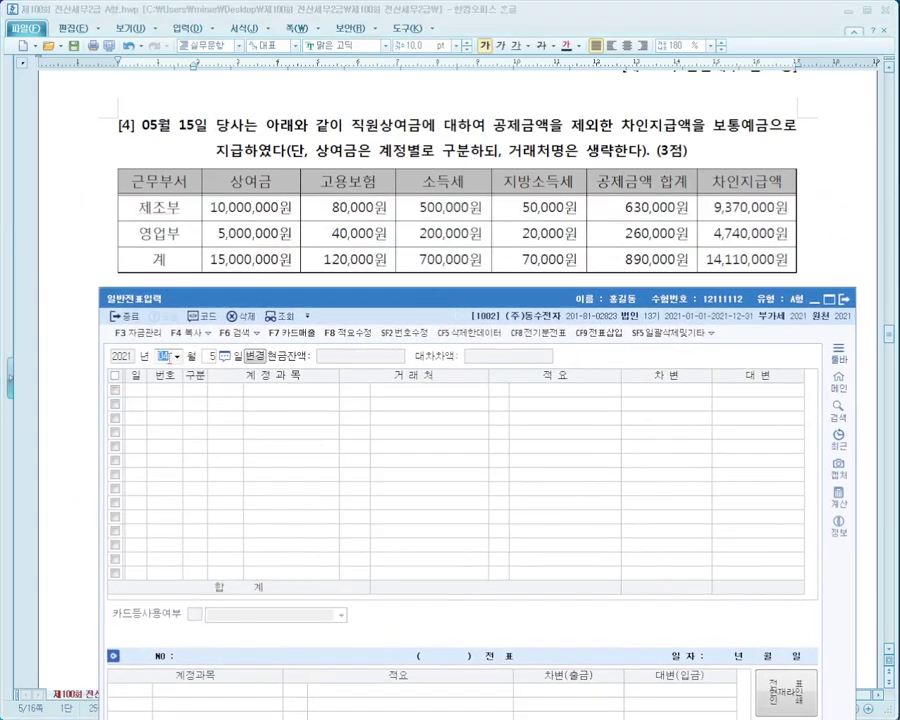
{"action": "type", "text": "05"}
{"action": "key", "text": "Return"}
{"action": "left_click", "coordinate": [180, 357]}
{"action": "type", "text": "0515"}
{"action": "key", "text": "Return"}
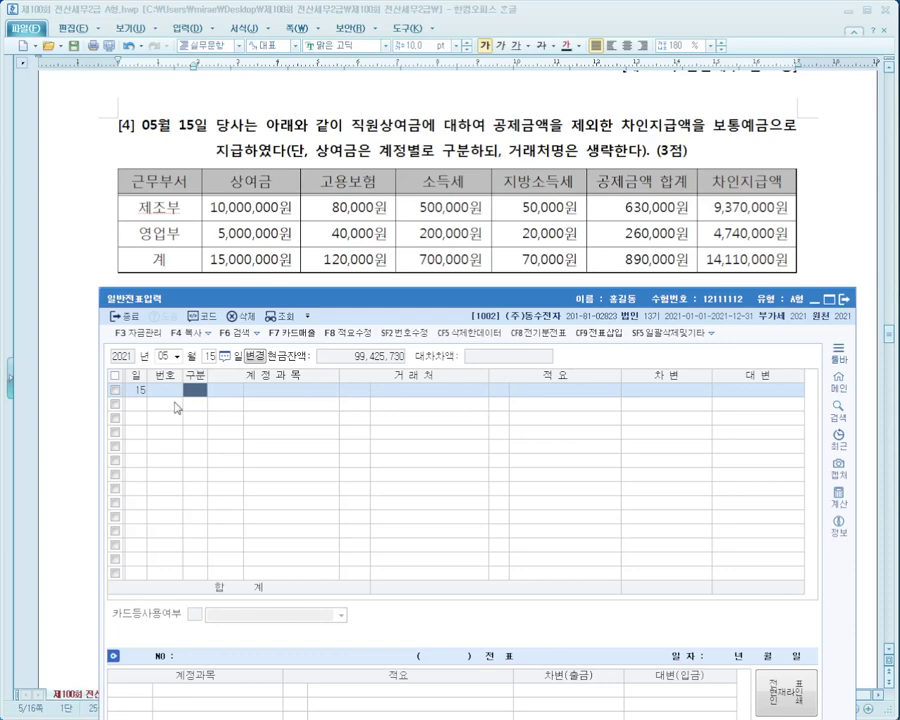
Debit 0505 상여금 for 10,000,000.
{"action": "type", "text": "3상여"}
{"action": "key", "text": "Return"}
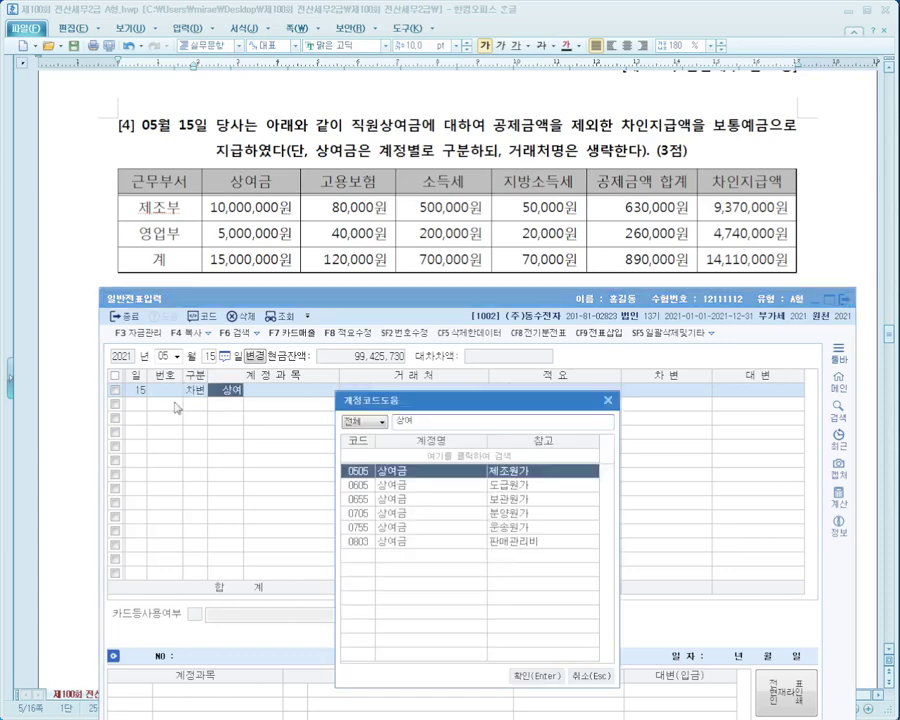
{"action": "key", "text": "Down"}
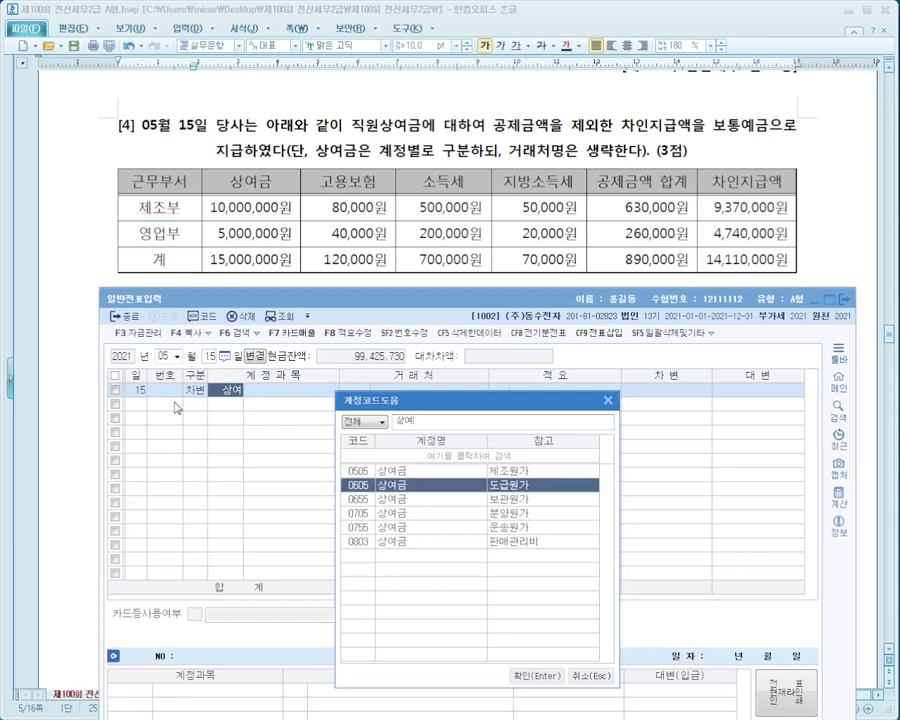
{"action": "key", "text": "Up"}
{"action": "key", "text": "Return"}
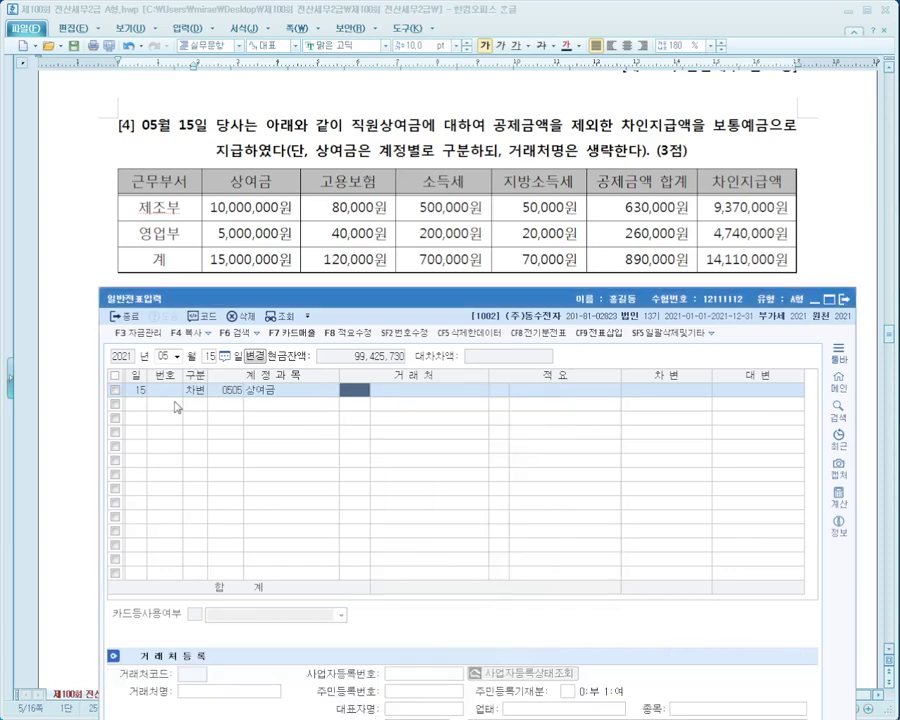
{"action": "key", "text": "Return"}
{"action": "key", "text": "Return"}
{"action": "key", "text": "Return"}
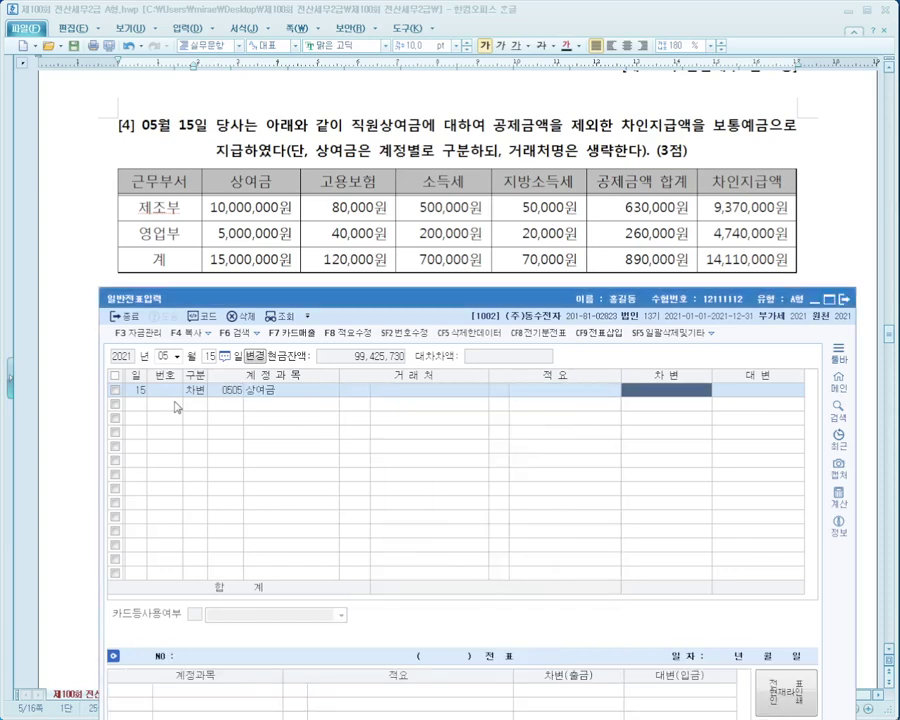
{"action": "type", "text": "10000000"}
{"action": "key", "text": "Return"}
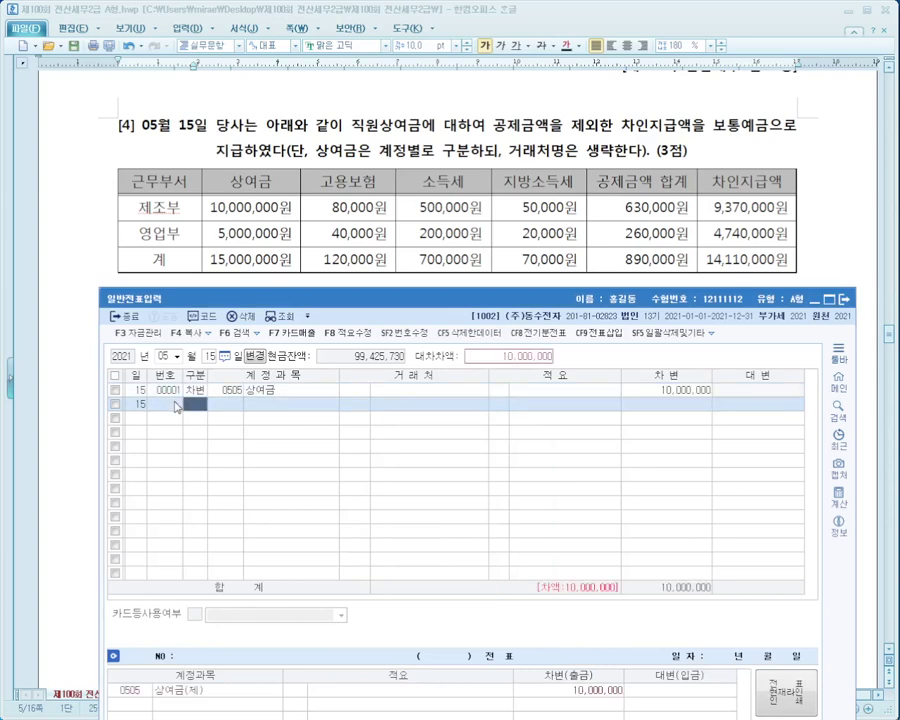
Debit 0803 상여금 for 5,000,000.
{"action": "type", "text": "3"}
{"action": "type", "text": "상여"}
{"action": "key", "text": "Return"}
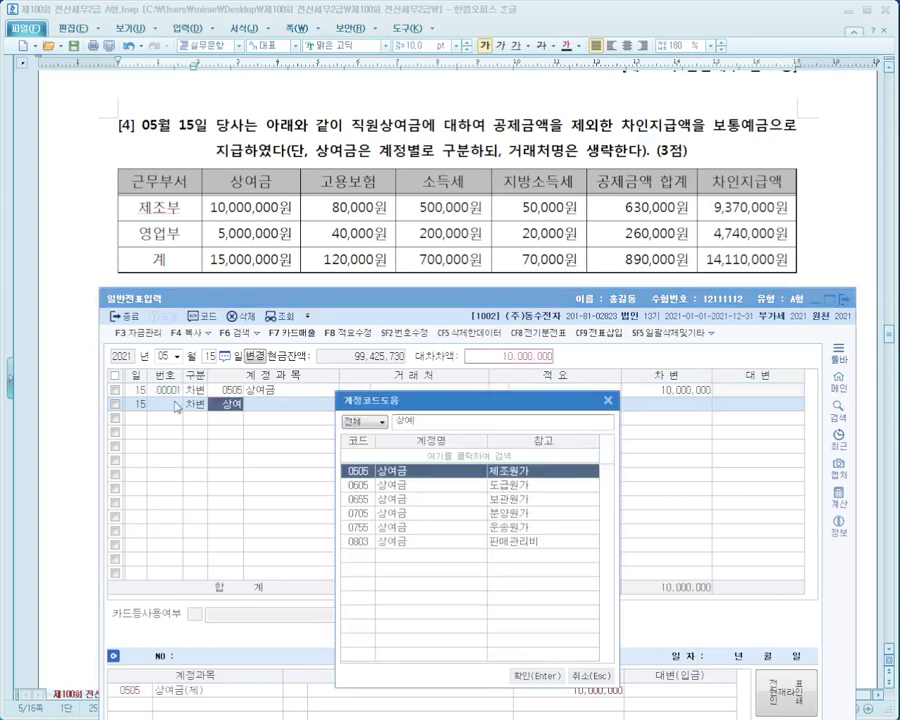
{"action": "key", "text": "Down"}
{"action": "key", "text": "Down"}
{"action": "key", "text": "Down"}
{"action": "key", "text": "Down"}
{"action": "key", "text": "Down"}
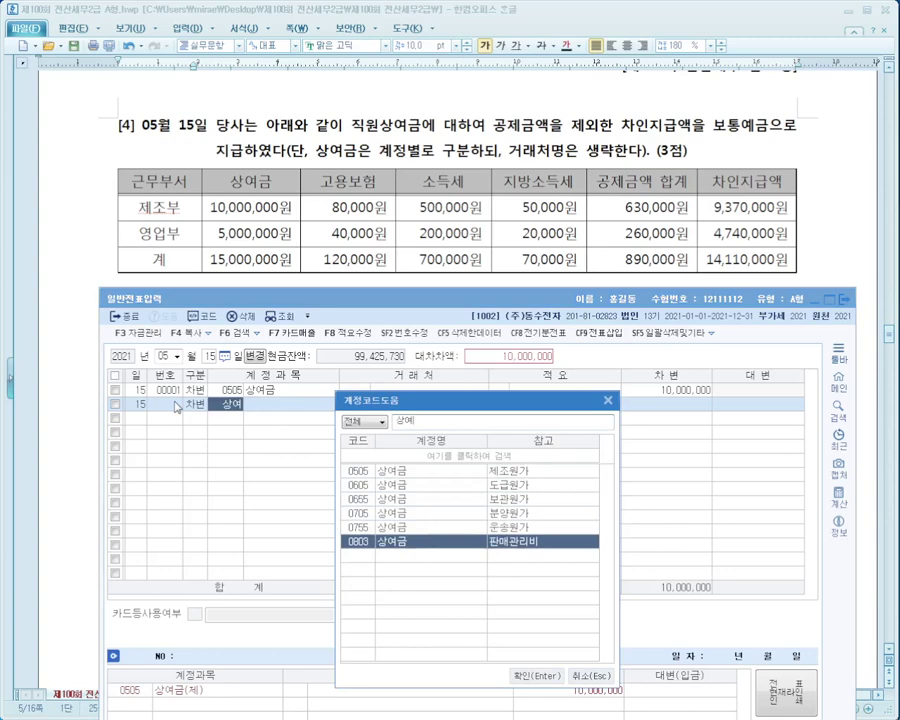
{"action": "key", "text": "Return"}
{"action": "key", "text": "Return"}
{"action": "key", "text": "Return"}
{"action": "type", "text": "1"}
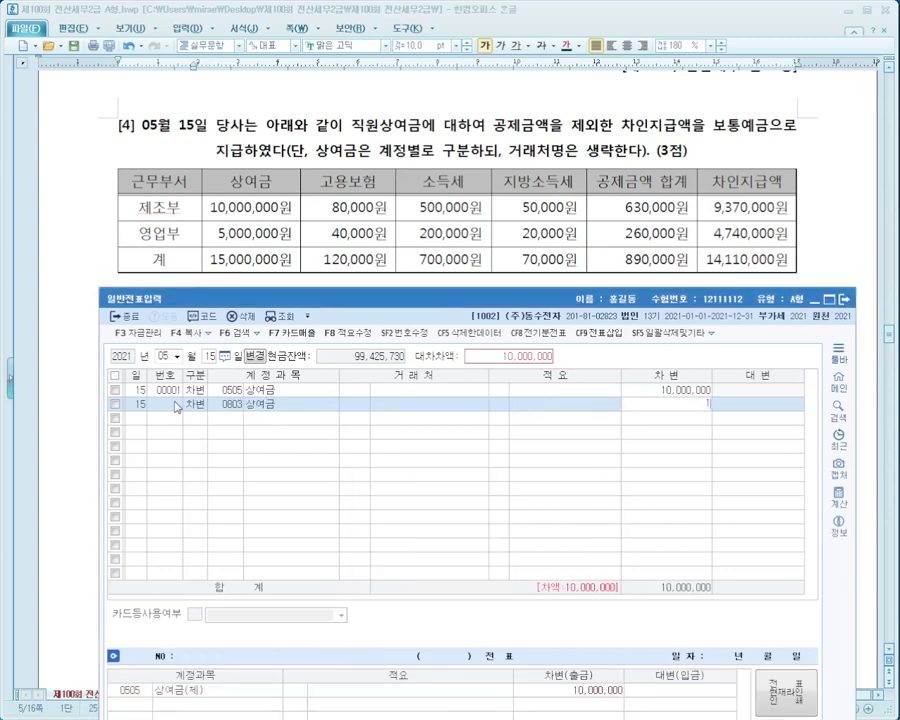
{"action": "type", "text": "5,000,000"}
{"action": "key", "text": "BackSpace"}
{"action": "key", "text": "BackSpace"}
{"action": "key", "text": "BackSpace"}
{"action": "key", "text": "BackSpace"}
{"action": "key", "text": "BackSpace"}
{"action": "key", "text": "BackSpace"}
{"action": "key", "text": "BackSpace"}
{"action": "key", "text": "BackSpace"}
{"action": "type", "text": "5,000,000"}
{"action": "key", "text": "Return"}
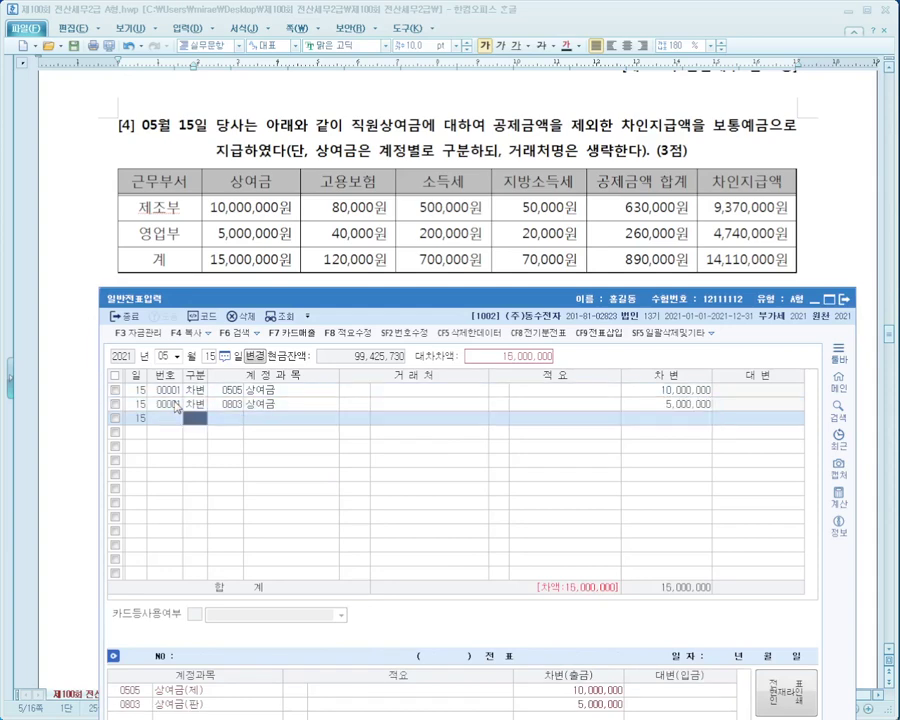
Credit 0254 예수금 890,000 and add a 0103 보통예금 credit line.
{"action": "type", "text": "4"}
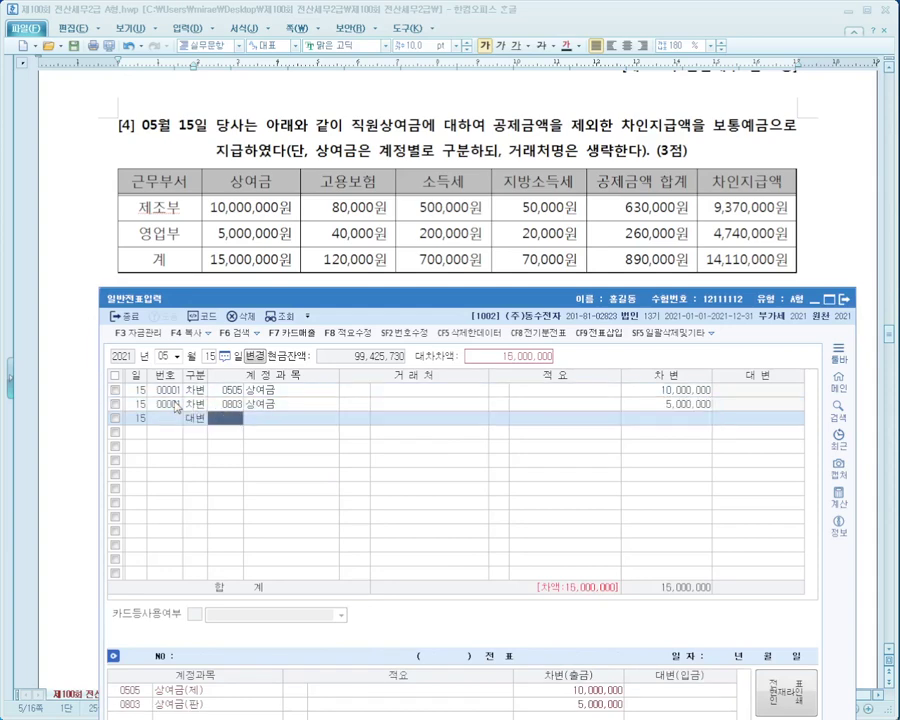
{"action": "type", "text": "예수"}
{"action": "key", "text": "Return"}
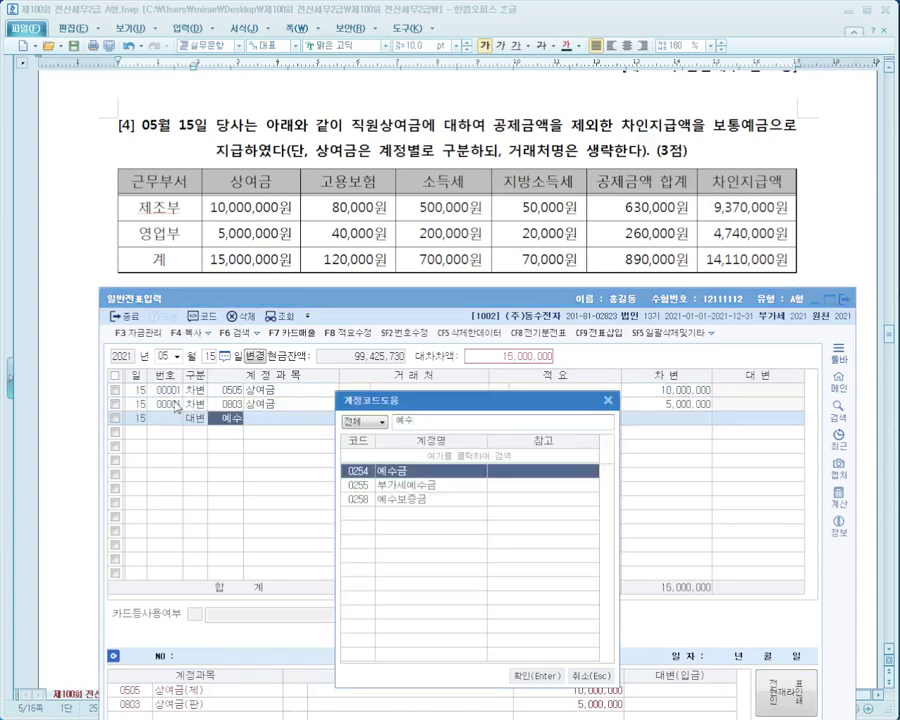
{"action": "key", "text": "Return"}
{"action": "key", "text": "Return"}
{"action": "key", "text": "Return"}
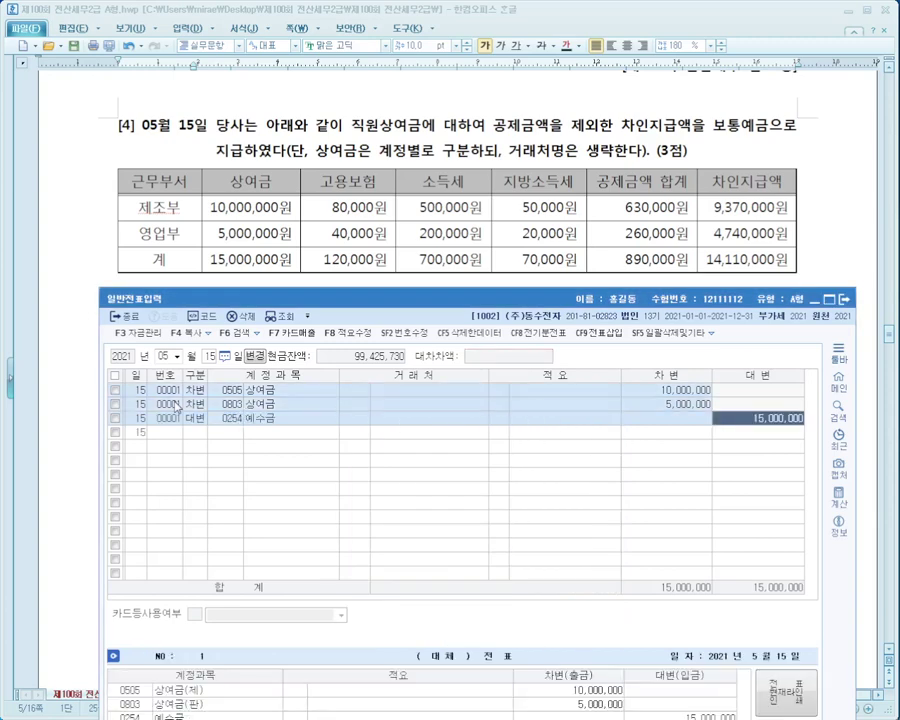
{"action": "type", "text": "890000"}
{"action": "key", "text": "Return"}
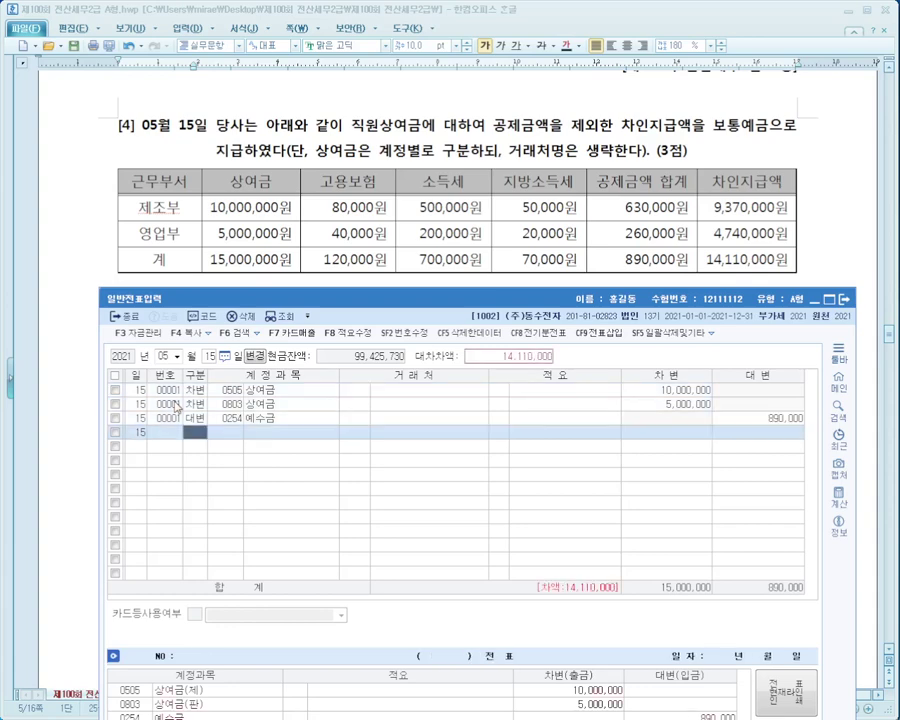
{"action": "type", "text": "4"}
{"action": "key", "text": "Return"}
{"action": "type", "text": "보통"}
{"action": "key", "text": "Return"}
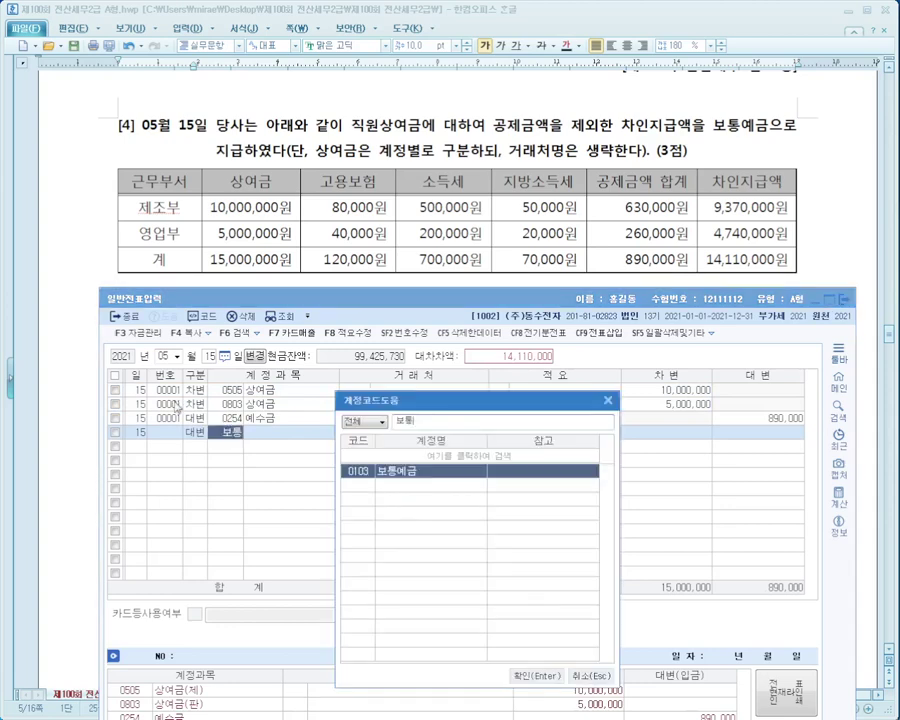
{"action": "key", "text": "Return"}
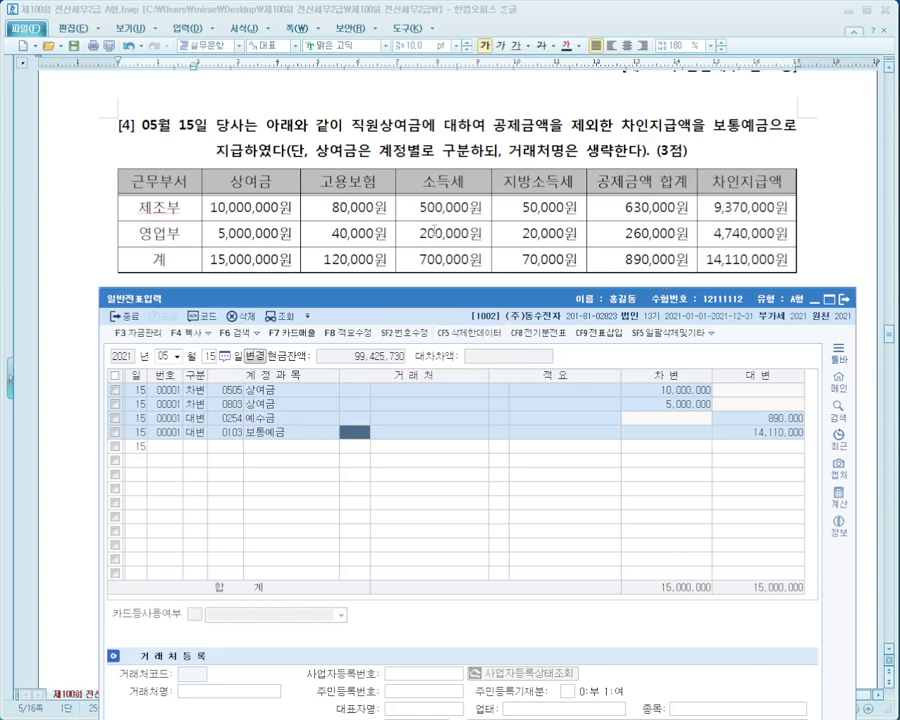
Show problem [5]'s bond issue and date a new journal entry October 31.
{"action": "left_click", "coordinate": [436, 232]}
{"action": "scroll", "coordinate": [436, 232], "scroll_direction": "down", "scroll_amount": 5}
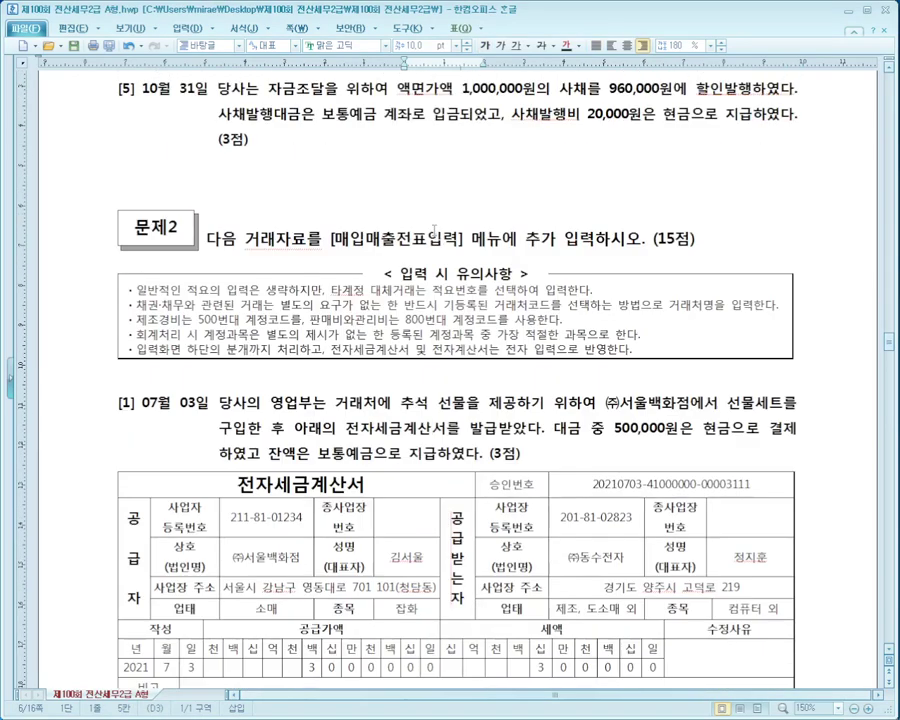
{"action": "key", "text": "alt+Tab"}
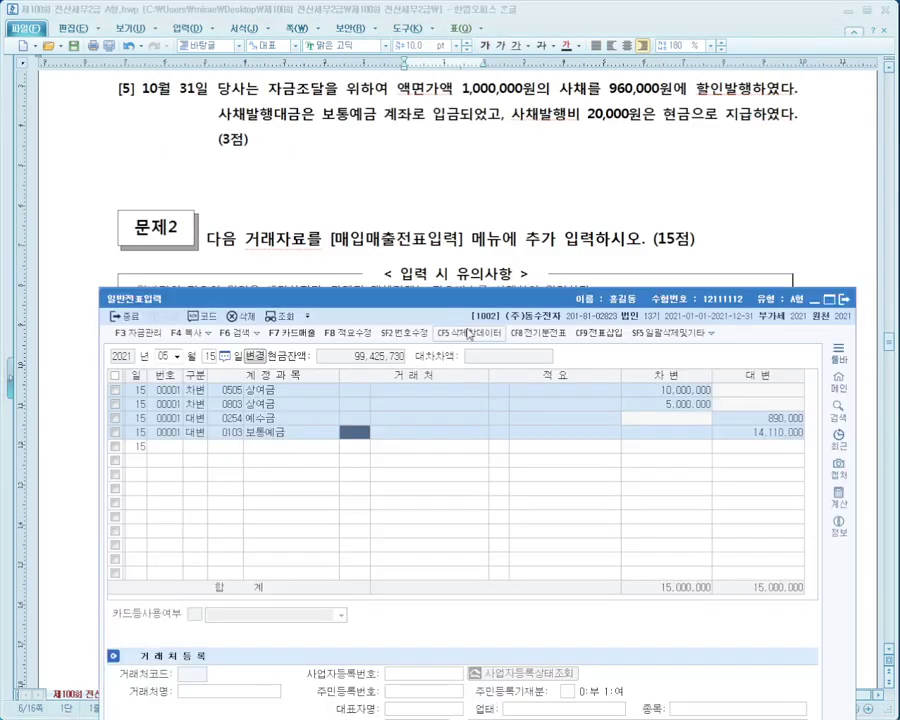
{"action": "left_click_drag", "start_coordinate": [463, 284], "coordinate": [449, 237]}
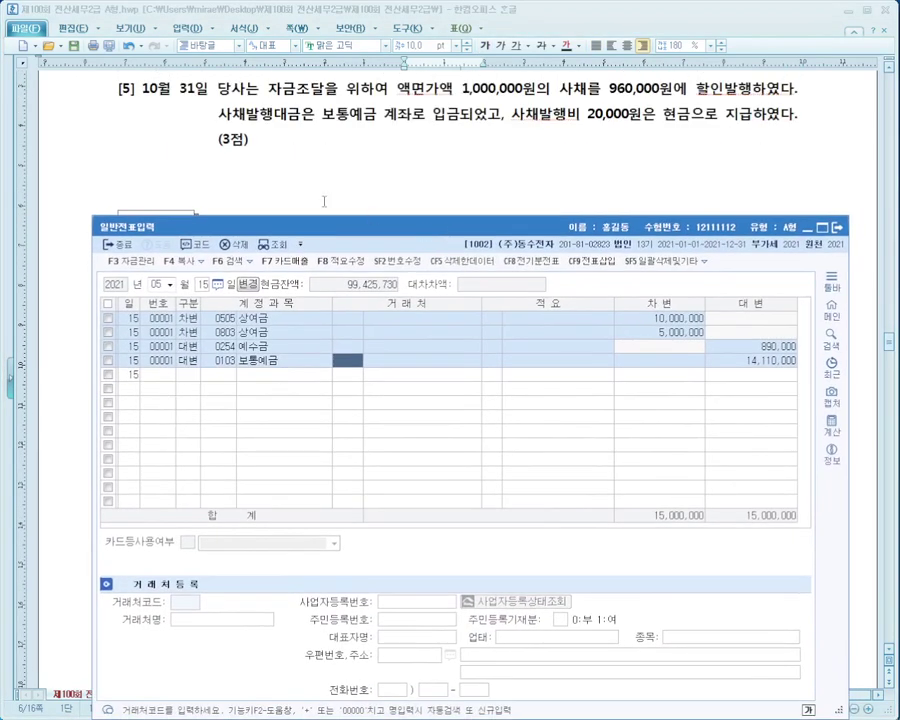
{"action": "left_click", "coordinate": [155, 284]}
{"action": "type", "text": "1210"}
{"action": "key", "text": "Return"}
{"action": "type", "text": "31"}
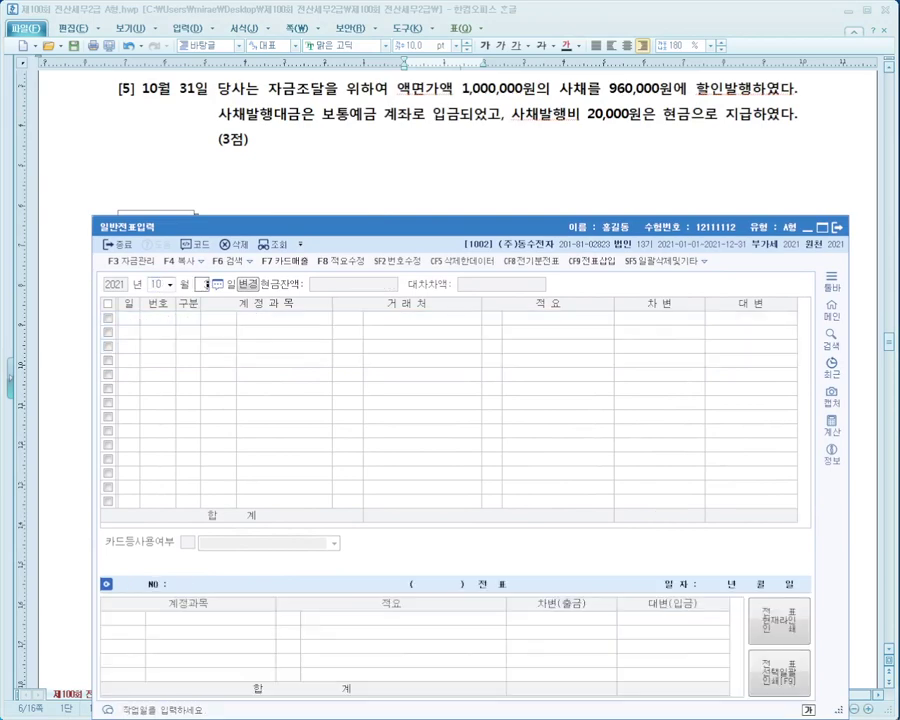
{"action": "key", "text": "Return"}
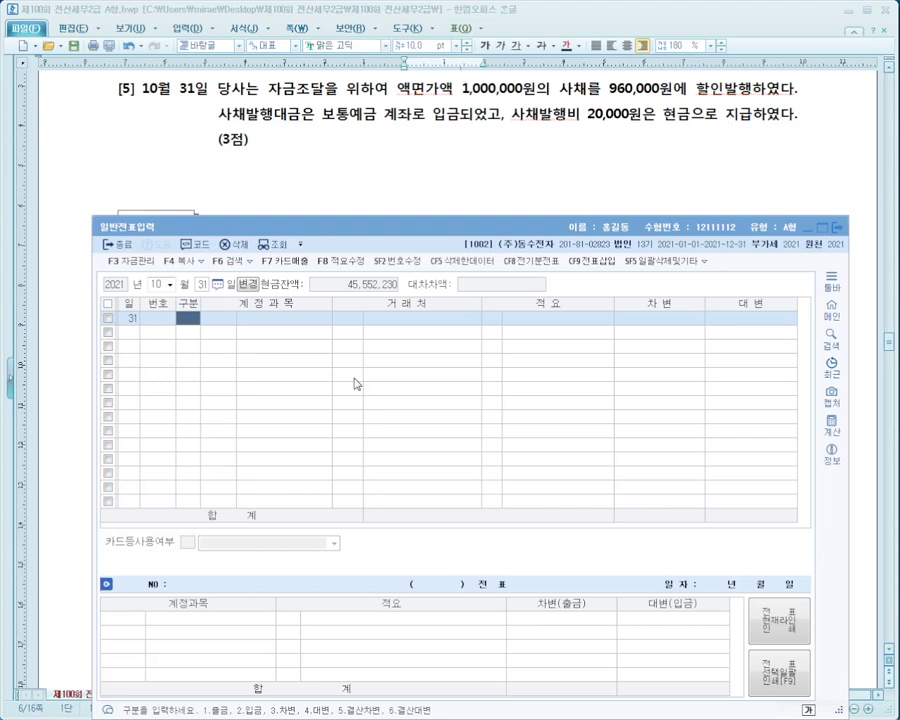
Credit 0291 사채 for 1,000,000.
{"action": "type", "text": "4"}
{"action": "key", "text": "Return"}
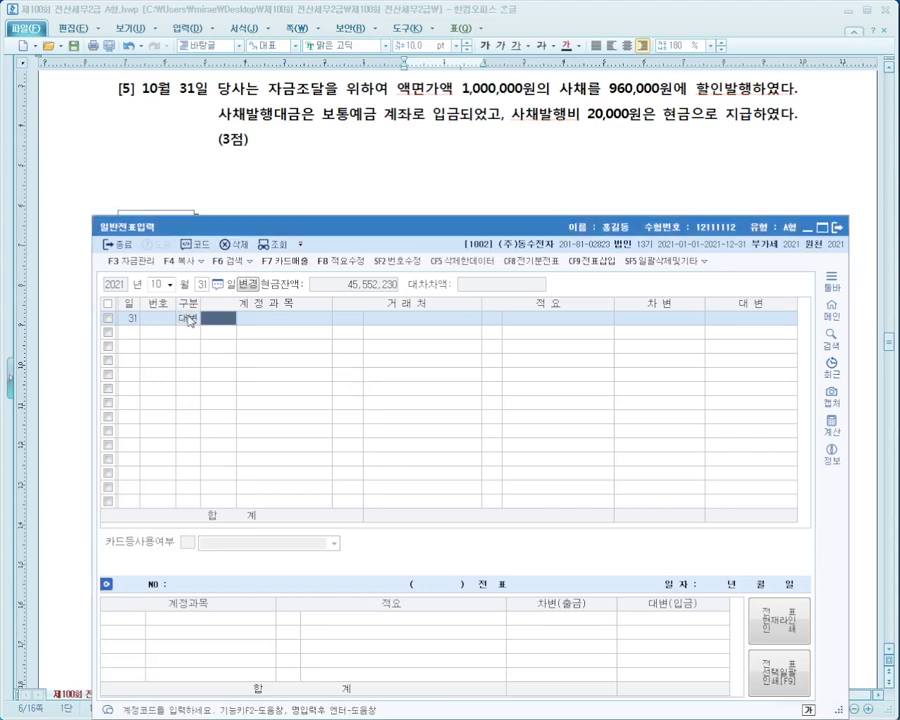
{"action": "type", "text": "0291"}
{"action": "key", "text": "Return"}
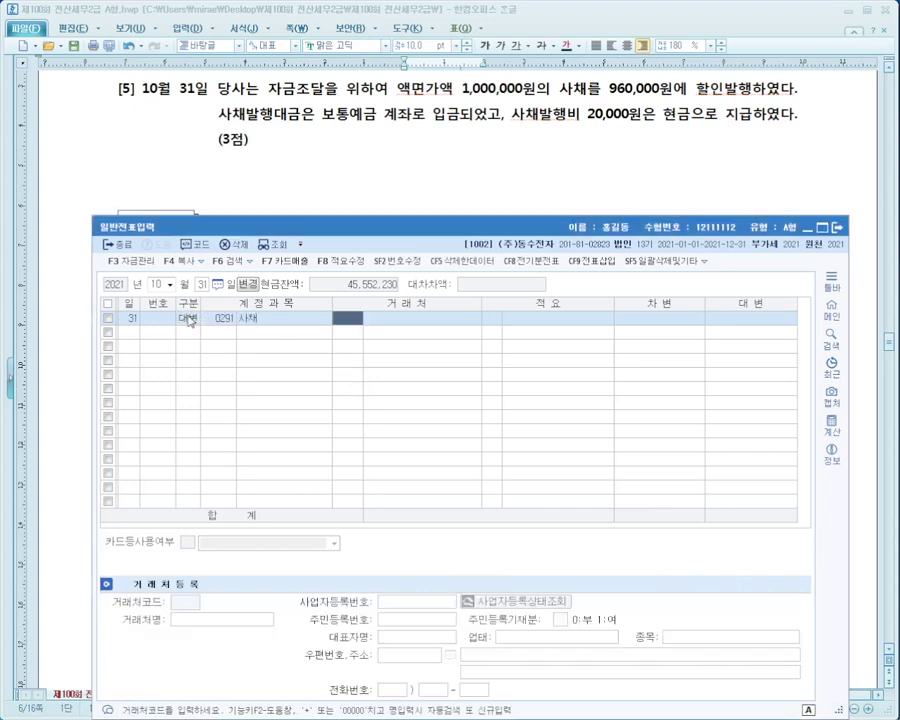
{"action": "key", "text": "Return"}
{"action": "key", "text": "Return"}
{"action": "key", "text": "Return"}
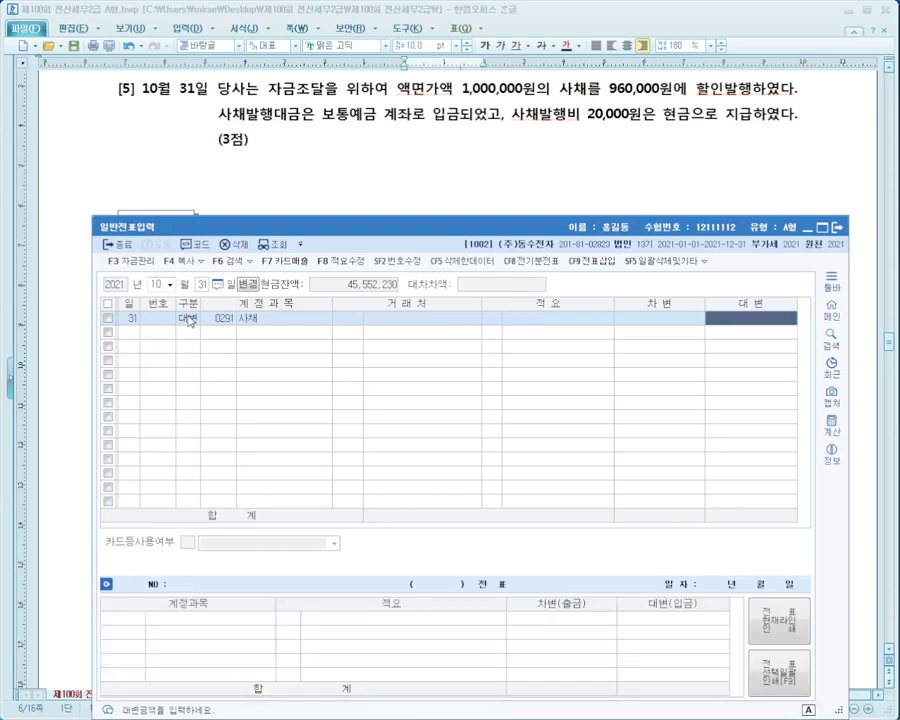
{"action": "type", "text": "1000000"}
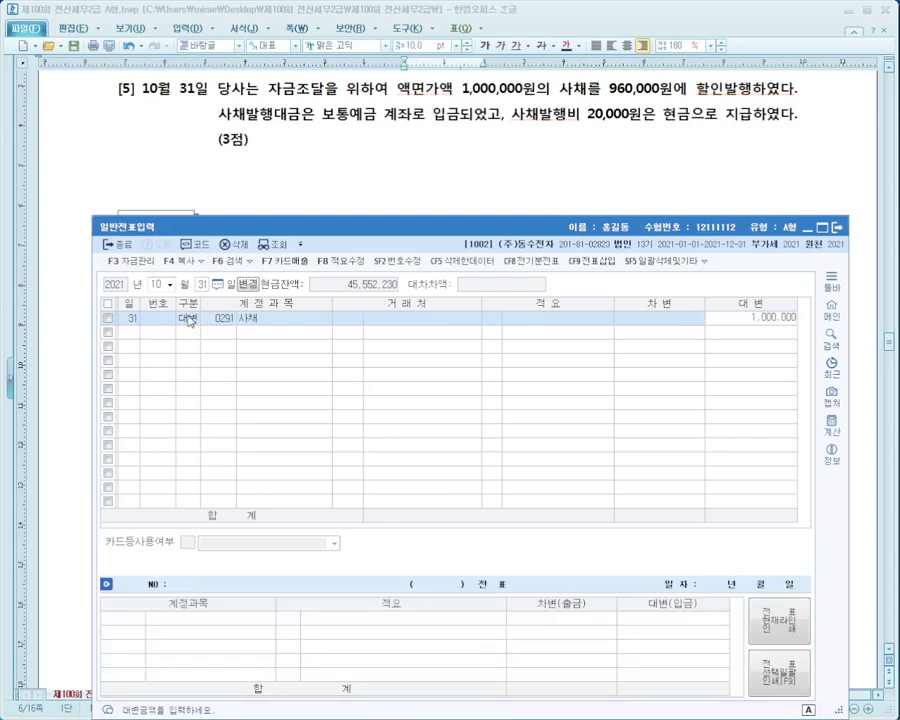
{"action": "key", "text": "Return"}
Debit 보통예금 for 960,000.
{"action": "type", "text": "3"}
{"action": "key", "text": "Return"}
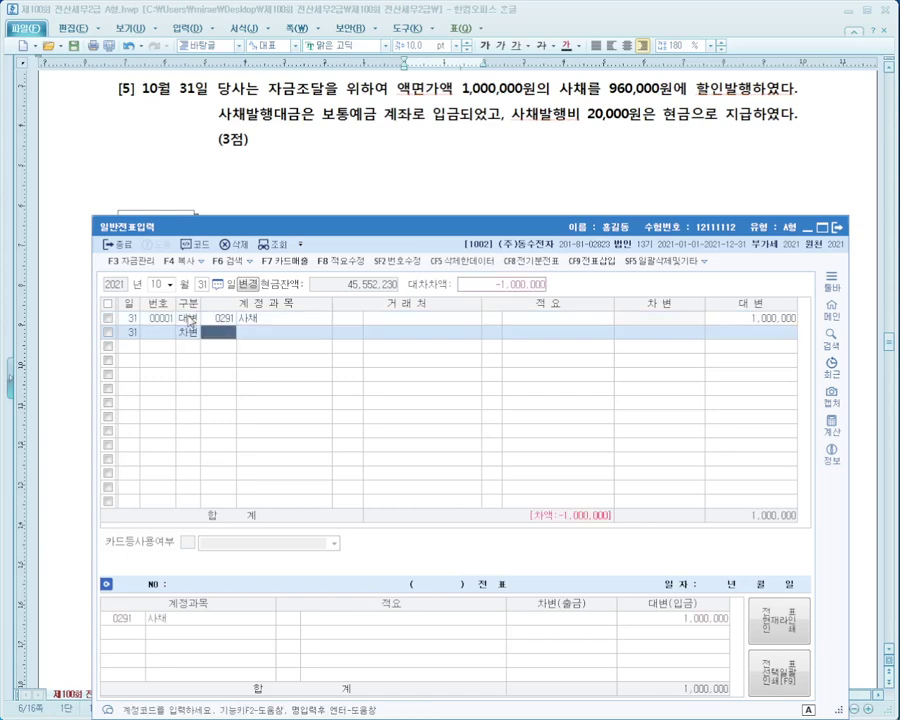
{"action": "type", "text": "보통"}
{"action": "key", "text": "Return"}
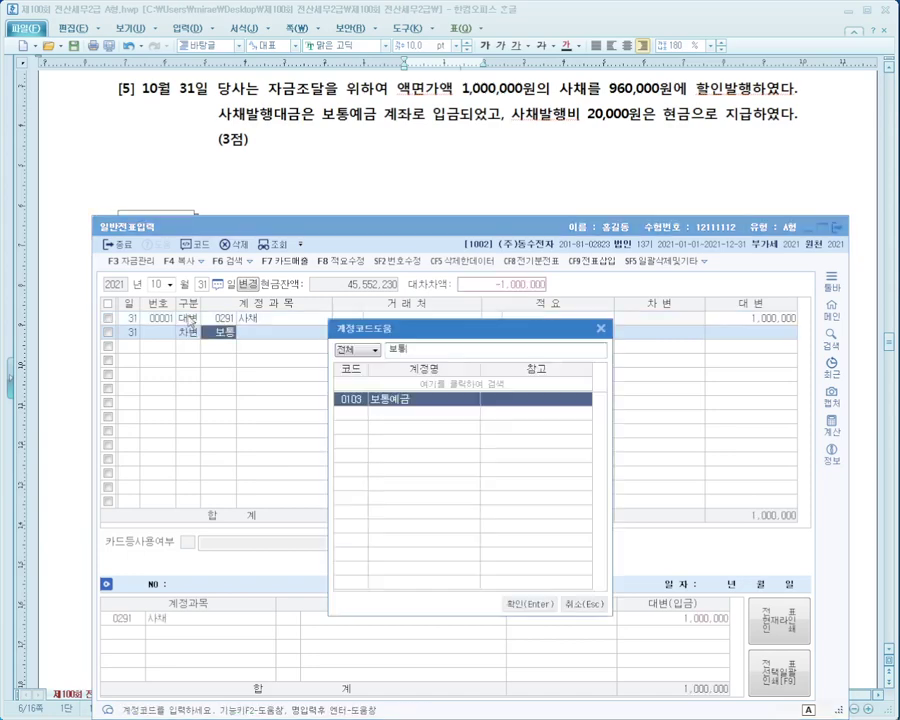
{"action": "key", "text": "Return"}
{"action": "key", "text": "Return"}
{"action": "key", "text": "Return"}
{"action": "key", "text": "Return"}
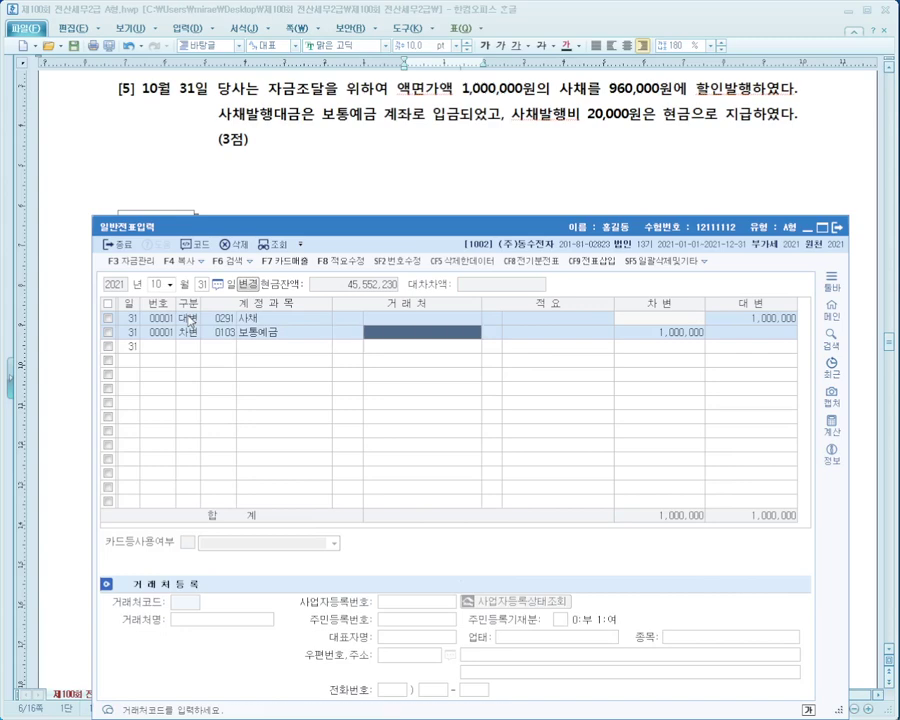
{"action": "type", "text": "960000"}
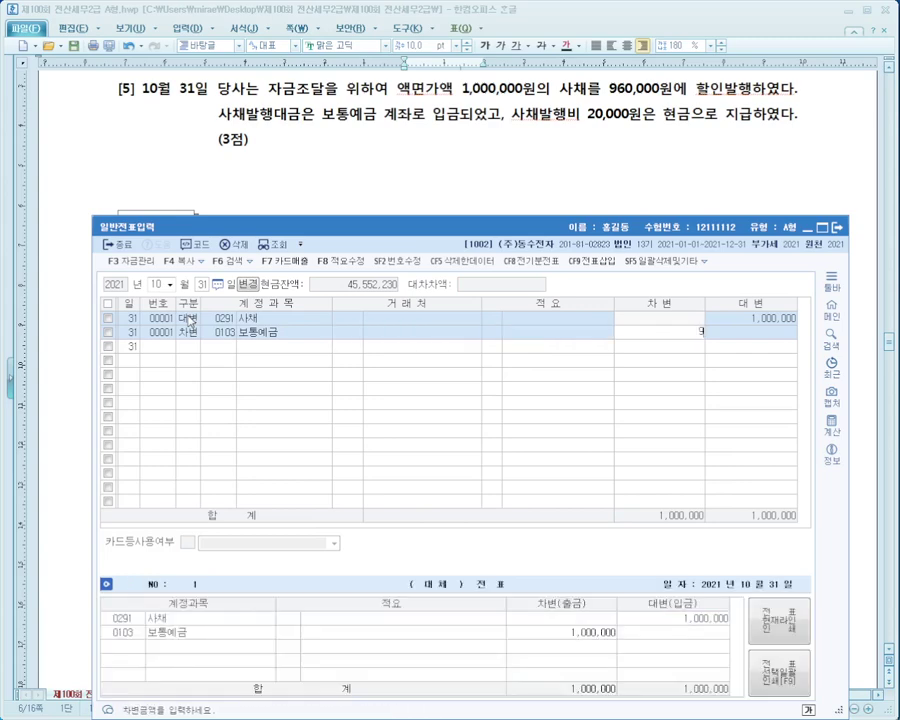
{"action": "key", "text": "Return"}
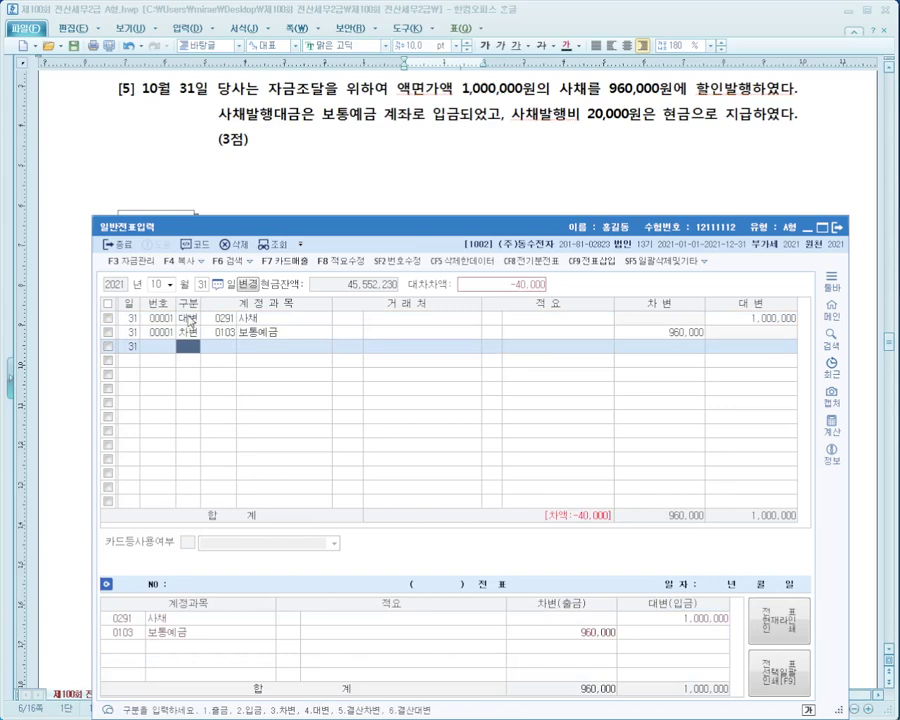
Credit 0101 현금 for 20,000.
{"action": "type", "text": "4"}
{"action": "key", "text": "Return"}
{"action": "type", "text": "101"}
{"action": "key", "text": "Return"}
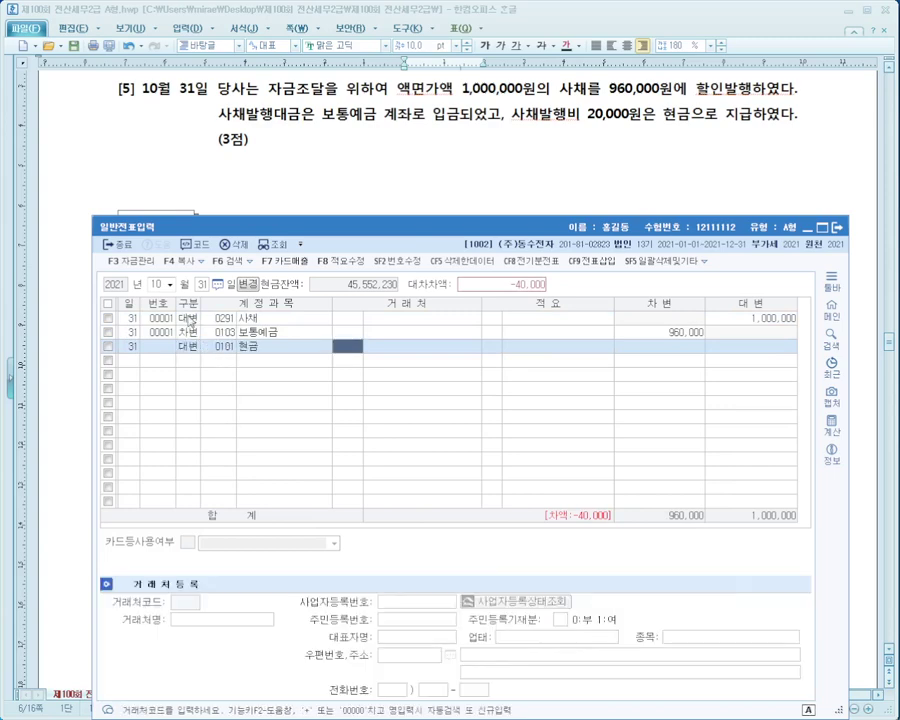
{"action": "key", "text": "Return"}
{"action": "key", "text": "Return"}
{"action": "type", "text": "200000"}
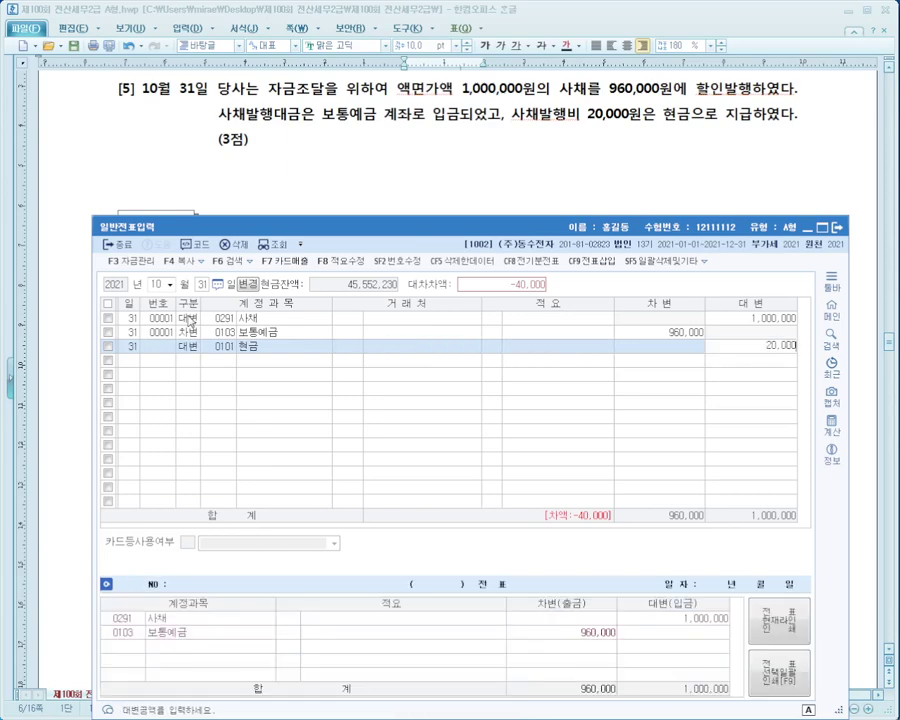
{"action": "key", "text": "Return"}
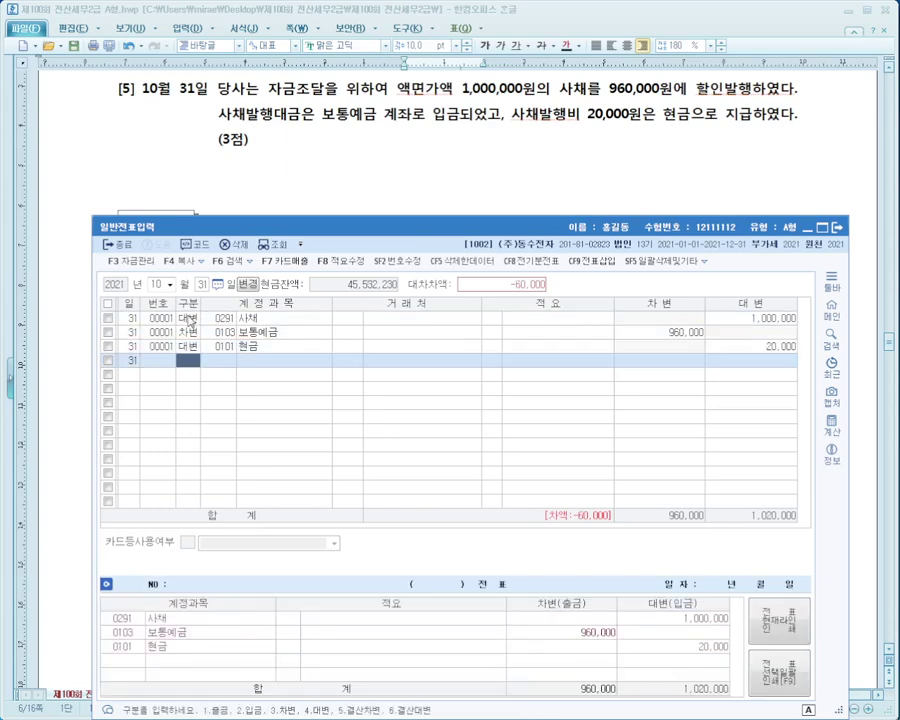
Add the 60,000 balancing debit line and search accounts for 할인.
{"action": "key", "text": "Return"}
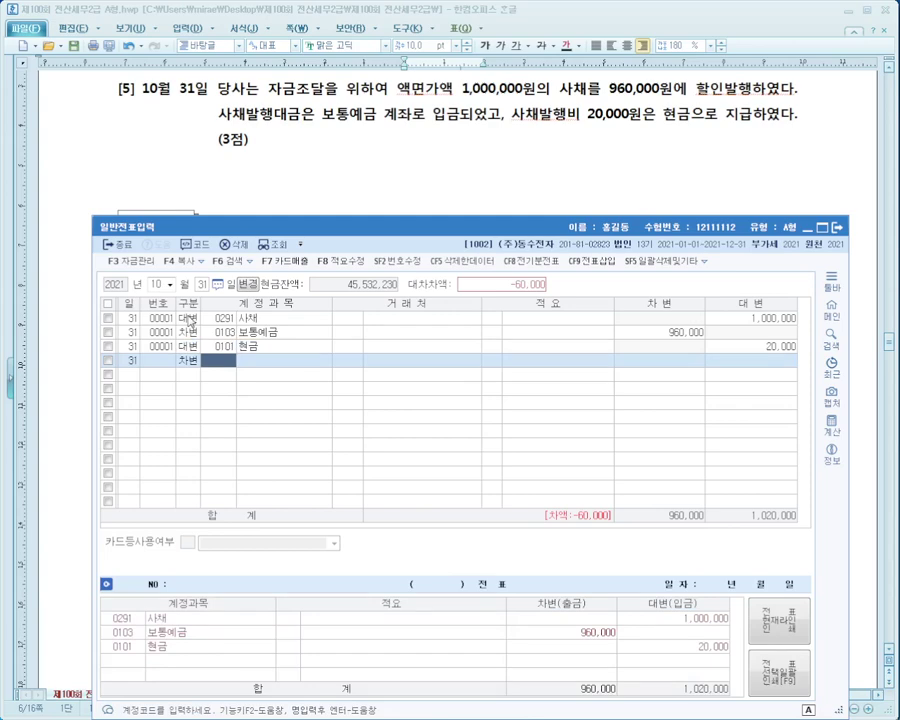
{"action": "type", "text": "0291"}
{"action": "key", "text": "Return"}
{"action": "key", "text": "Return"}
{"action": "key", "text": "Return"}
{"action": "key", "text": "Return"}
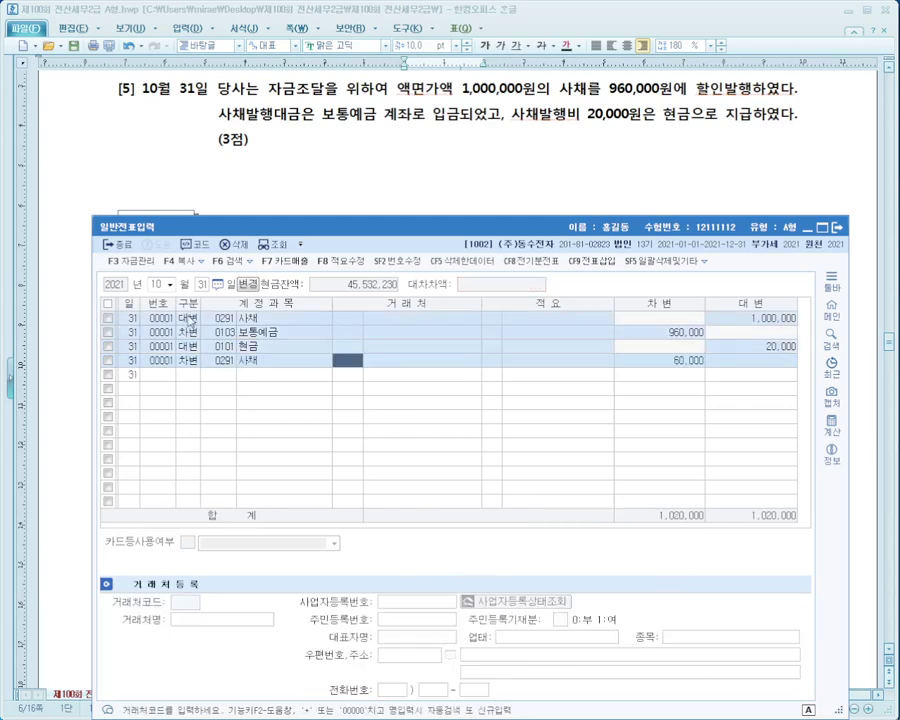
{"action": "type", "text": "할인"}
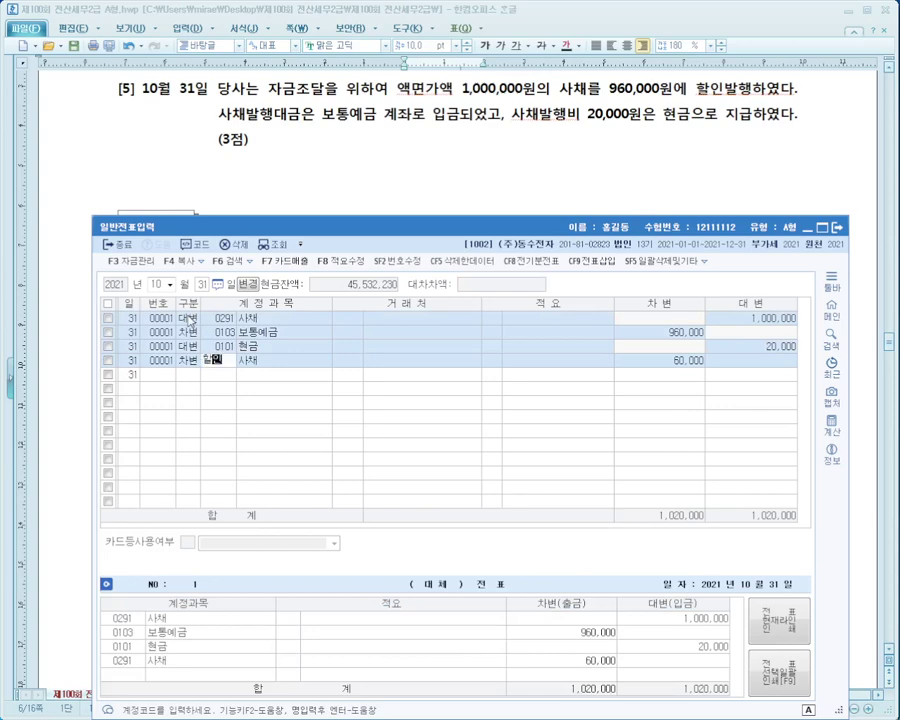
{"action": "key", "text": "Return"}
{"action": "key", "text": "Down"}
{"action": "key", "text": "Down"}
{"action": "key", "text": "Down"}
{"action": "key", "text": "Down"}
{"action": "key", "text": "Down"}
{"action": "key", "text": "Down"}
{"action": "key", "text": "Down"}
{"action": "key", "text": "Down"}
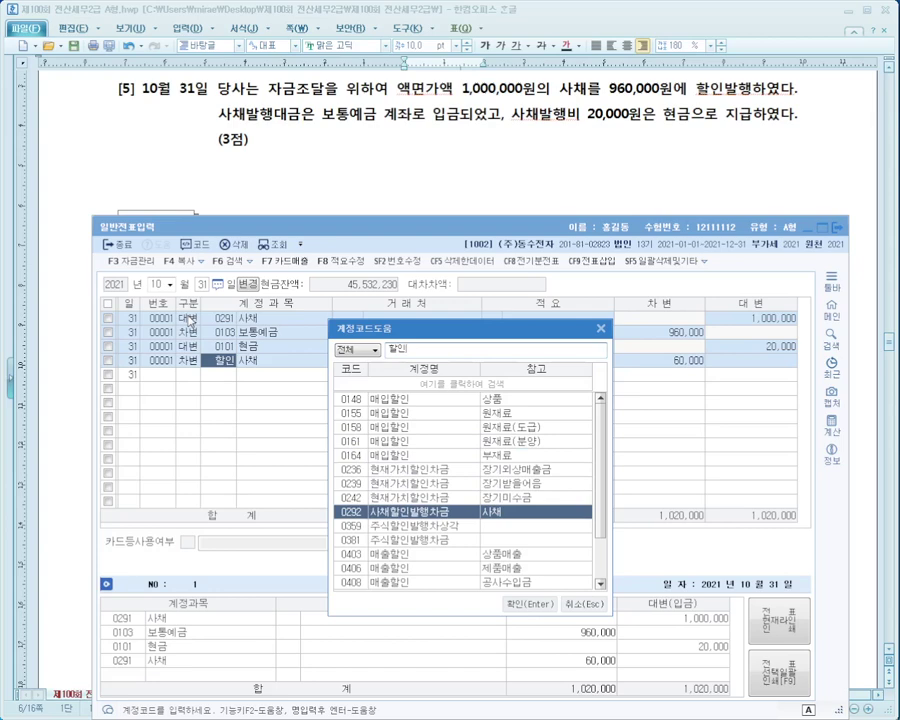
Assign 0292 사채할인발행차금 to the 60,000 debit line and verify the amounts.
{"action": "key", "text": "Down"}
{"action": "key", "text": "Down"}
{"action": "key", "text": "Down"}
{"action": "key", "text": "Down"}
{"action": "key", "text": "Down"}
{"action": "key", "text": "Down"}
{"action": "key", "text": "Down"}
{"action": "key", "text": "Down"}
{"action": "key", "text": "Down"}
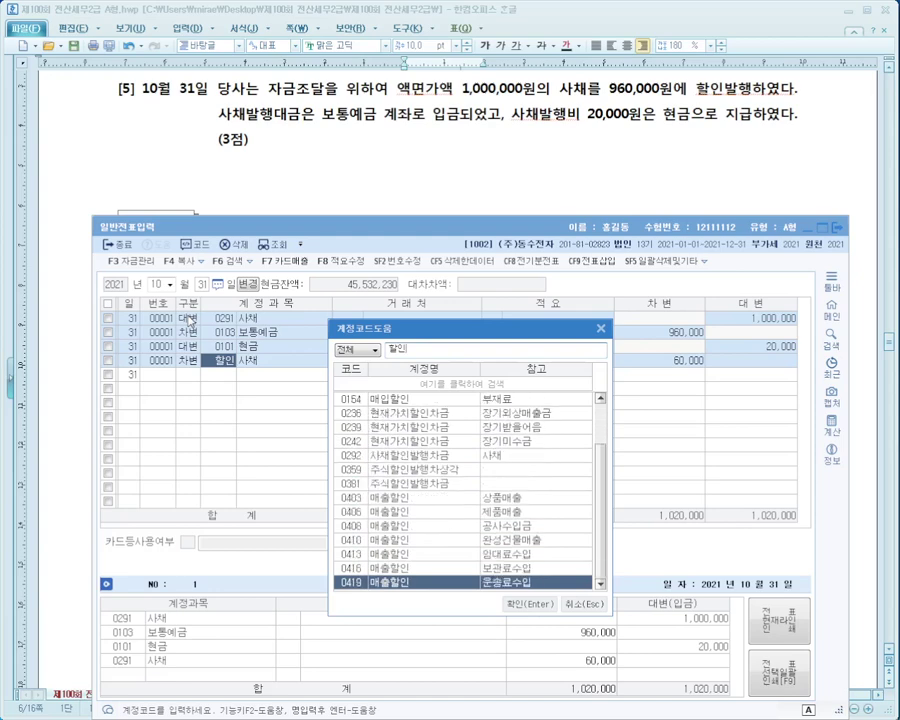
{"action": "key", "text": "Up"}
{"action": "key", "text": "Up"}
{"action": "key", "text": "Up"}
{"action": "key", "text": "Up"}
{"action": "key", "text": "Up"}
{"action": "key", "text": "Up"}
{"action": "key", "text": "Up"}
{"action": "key", "text": "Up"}
{"action": "key", "text": "Up"}
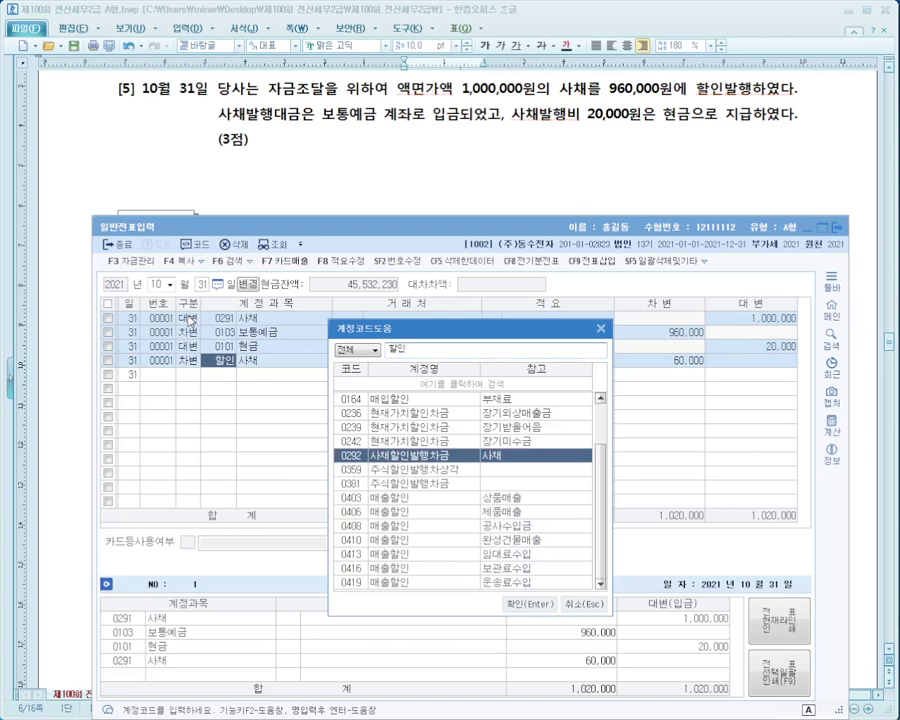
{"action": "key", "text": "Return"}
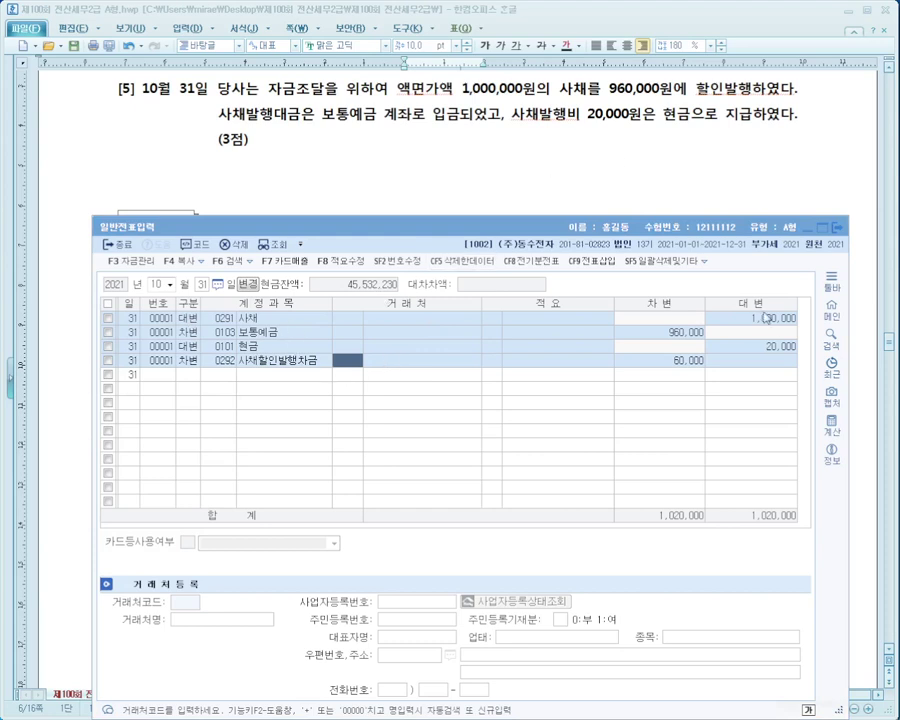
{"action": "left_click", "coordinate": [637, 338]}
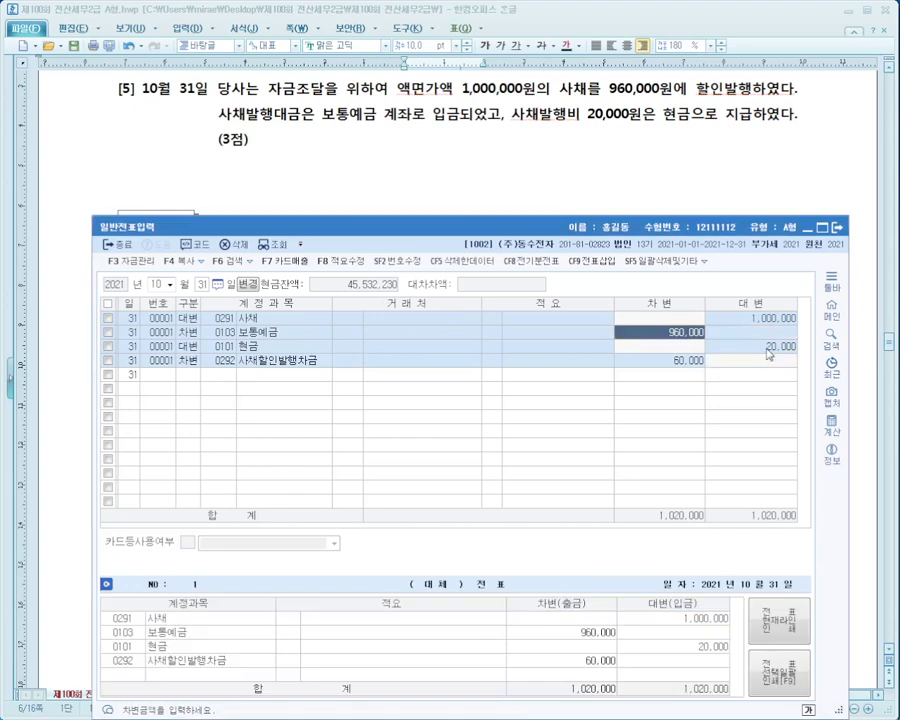
{"action": "left_click", "coordinate": [768, 350]}
{"action": "left_click", "coordinate": [665, 360]}
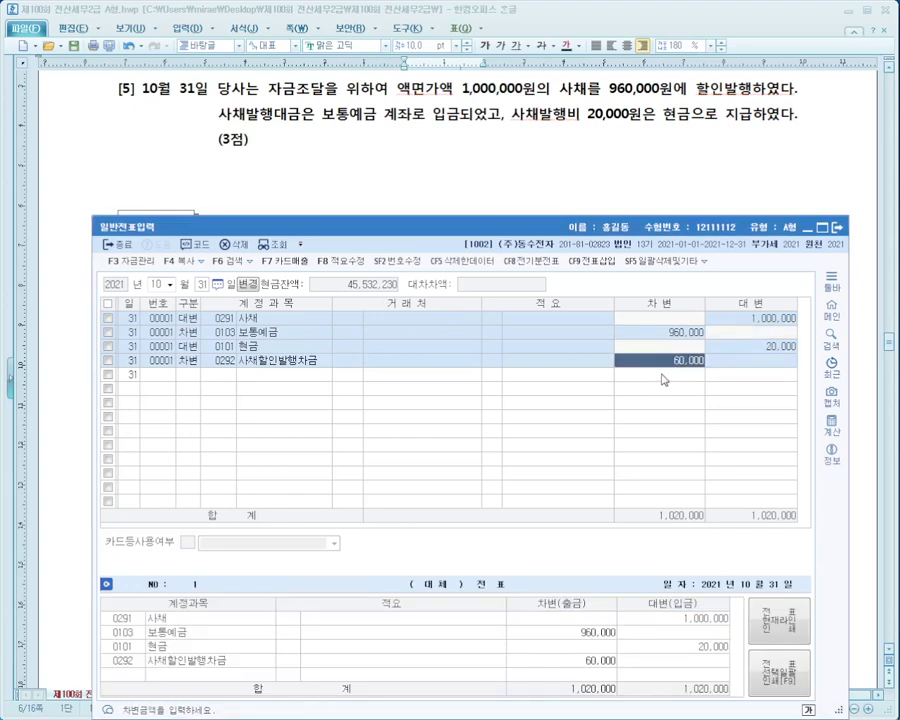
Scroll the exam paper to 문제2 [1], then switch KcLep to 매입매출전표입력.
{"action": "left_click", "coordinate": [310, 148]}
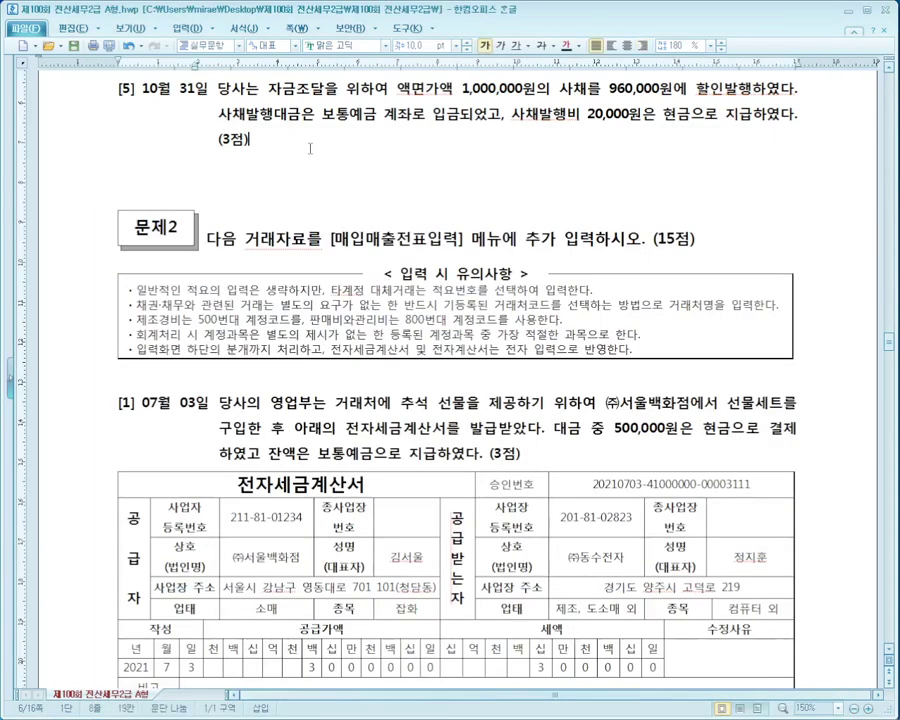
{"action": "scroll", "coordinate": [310, 148], "scroll_direction": "down", "scroll_amount": 5}
{"action": "scroll", "coordinate": [450, 360], "scroll_direction": "down", "scroll_amount": 2}
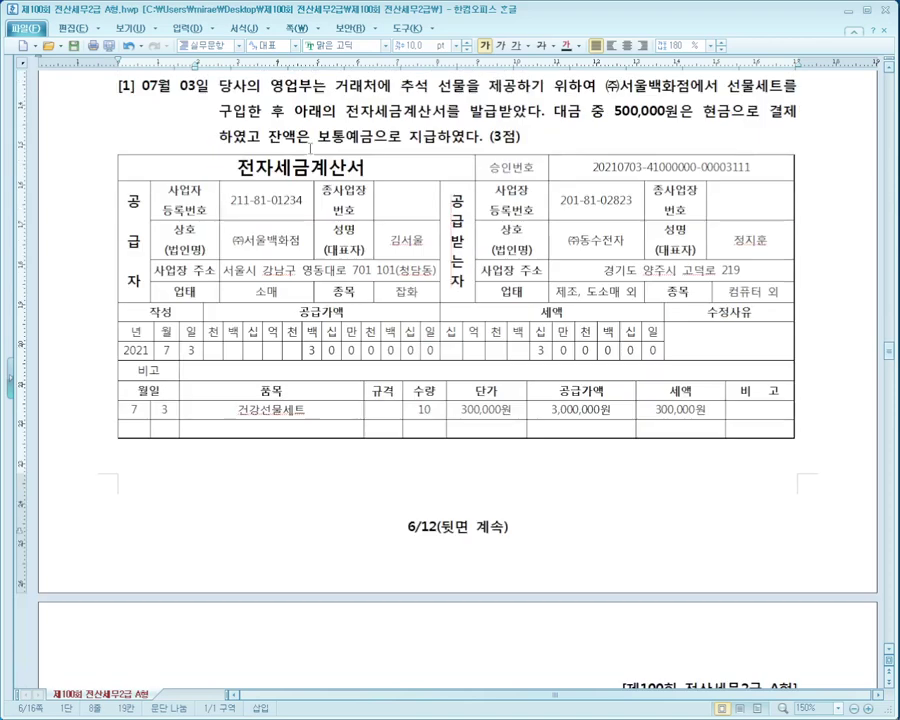
{"action": "key", "text": "alt+Tab"}
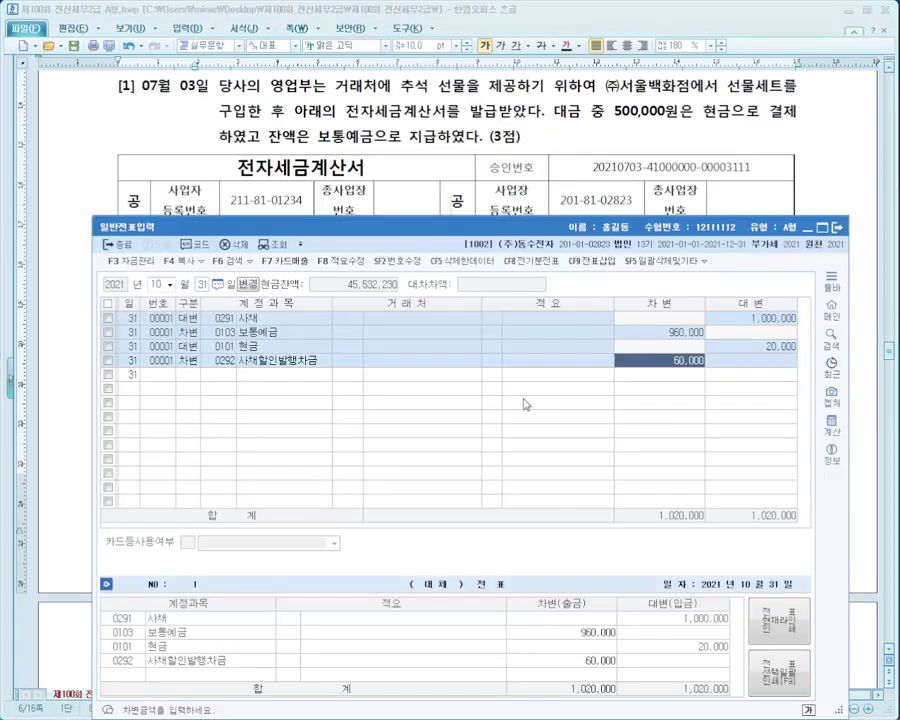
{"action": "key", "text": "alt+Tab"}
{"action": "key", "text": "alt+Tab"}
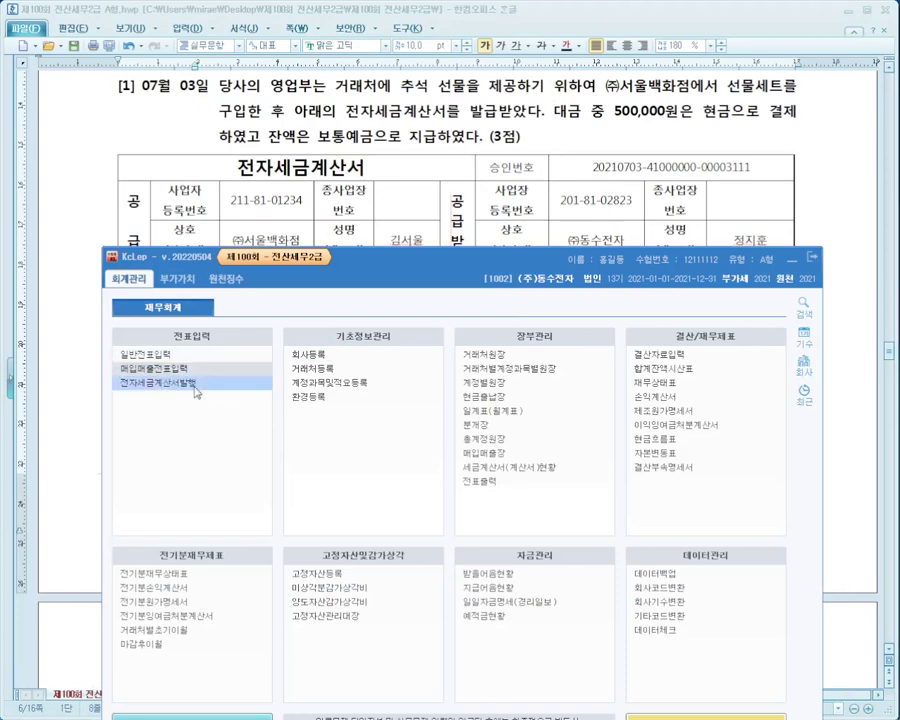
{"action": "left_click", "coordinate": [165, 368]}
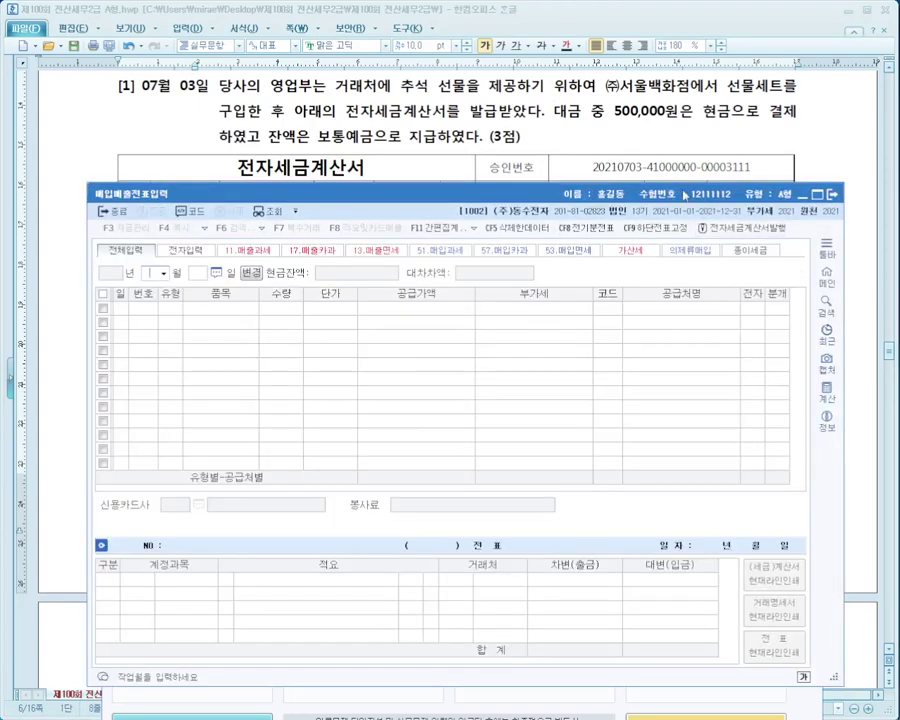
Move the 매입매출전표입력 window lower so the 07/03 tax invoice is visible.
{"action": "left_click_drag", "start_coordinate": [747, 192], "coordinate": [690, 472]}
{"action": "left_click", "coordinate": [762, 256]}
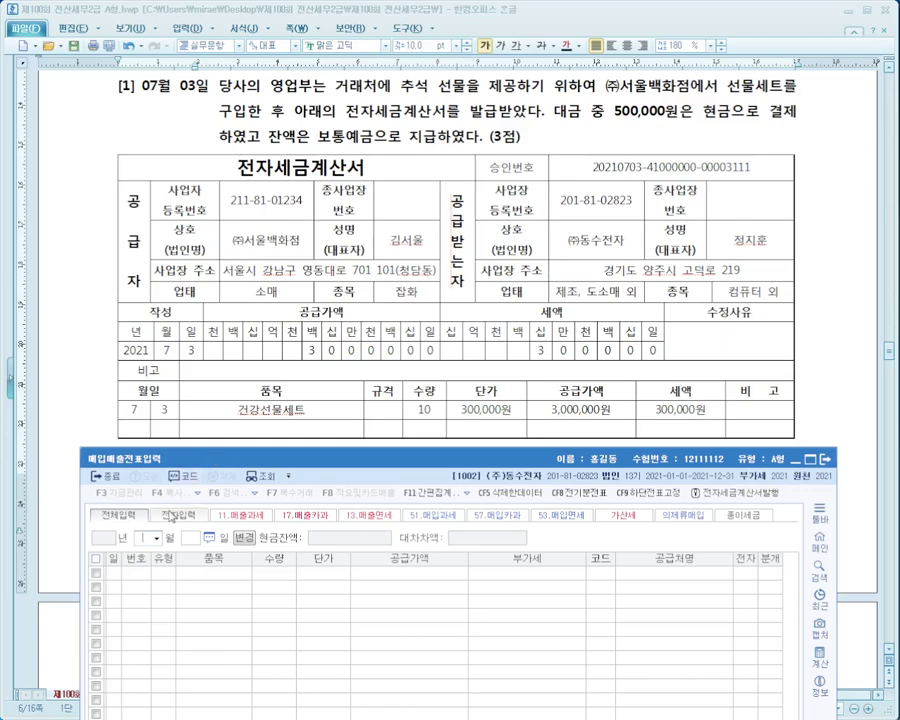
Date the purchase-sales entry July 3.
{"action": "type", "text": "07"}
{"action": "key", "text": "Return"}
{"action": "type", "text": "3"}
{"action": "key", "text": "Return"}
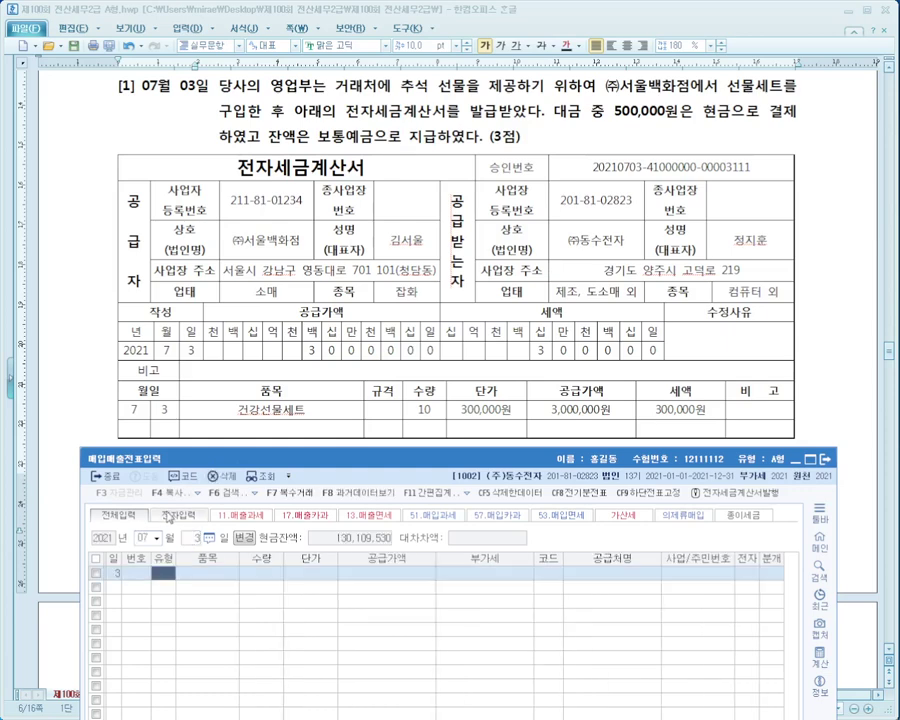
Link the client-gift wording to type 54 불공 and set the type to 54.
{"action": "left_click_drag", "start_coordinate": [400, 464], "coordinate": [410, 221]}
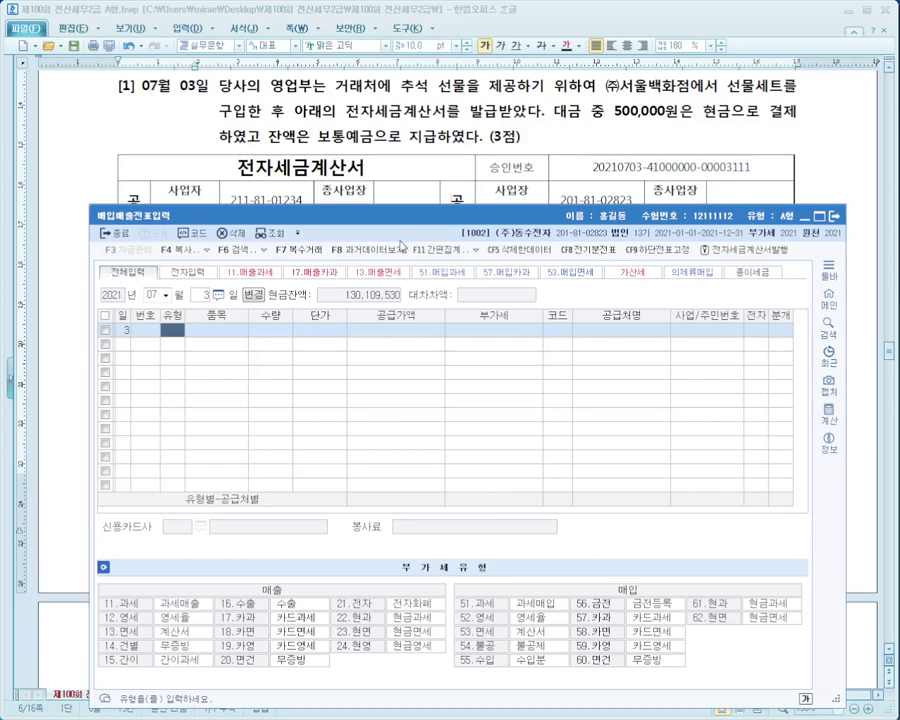
{"action": "mouse_move", "coordinate": [449, 565]}
{"action": "left_mouse_down"}
{"action": "mouse_move", "coordinate": [521, 642]}
{"action": "mouse_move", "coordinate": [770, 672]}
{"action": "mouse_move", "coordinate": [773, 680]}
{"action": "left_mouse_up"}
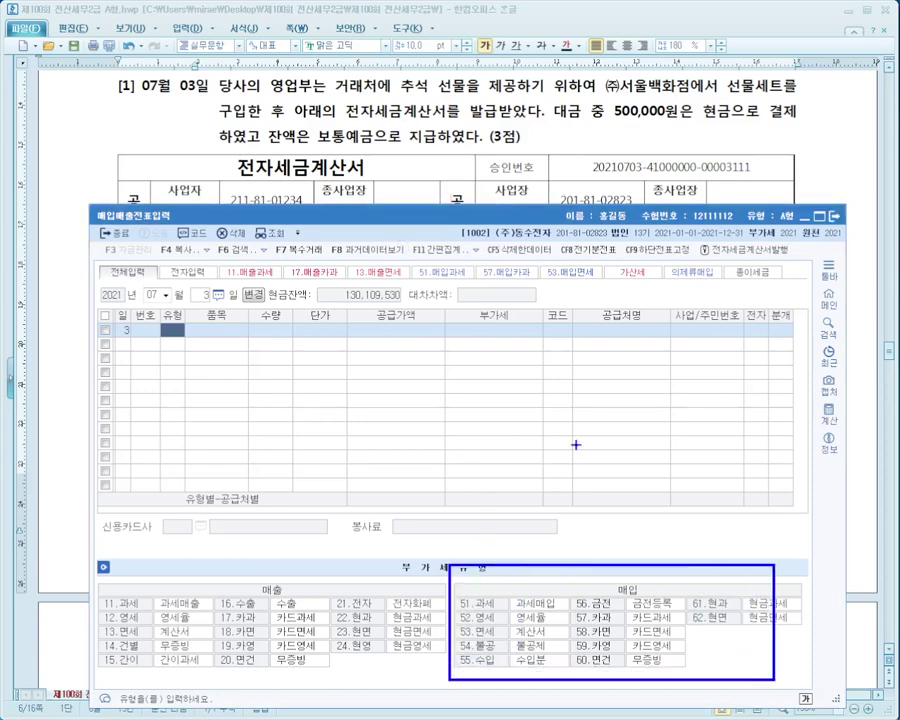
{"action": "left_click_drag", "start_coordinate": [265, 68], "coordinate": [665, 94]}
{"action": "mouse_move", "coordinate": [472, 98]}
{"action": "left_mouse_down"}
{"action": "mouse_move", "coordinate": [490, 236]}
{"action": "mouse_move", "coordinate": [491, 492]}
{"action": "mouse_move", "coordinate": [503, 632]}
{"action": "left_mouse_up"}
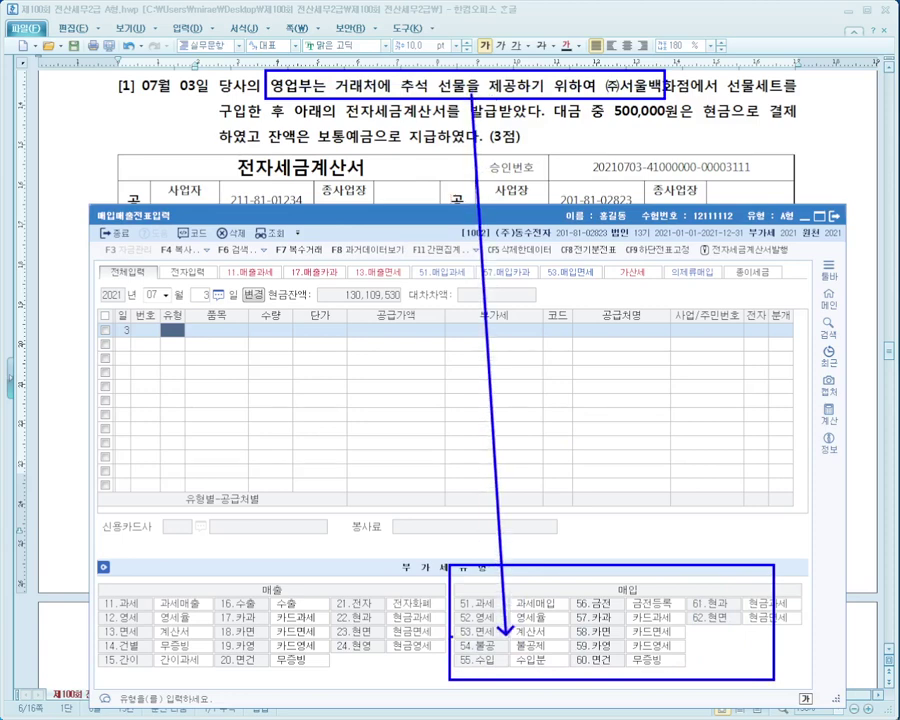
{"action": "mouse_move", "coordinate": [449, 637]}
{"action": "left_mouse_down"}
{"action": "mouse_move", "coordinate": [563, 655]}
{"action": "mouse_move", "coordinate": [557, 650]}
{"action": "left_mouse_up"}
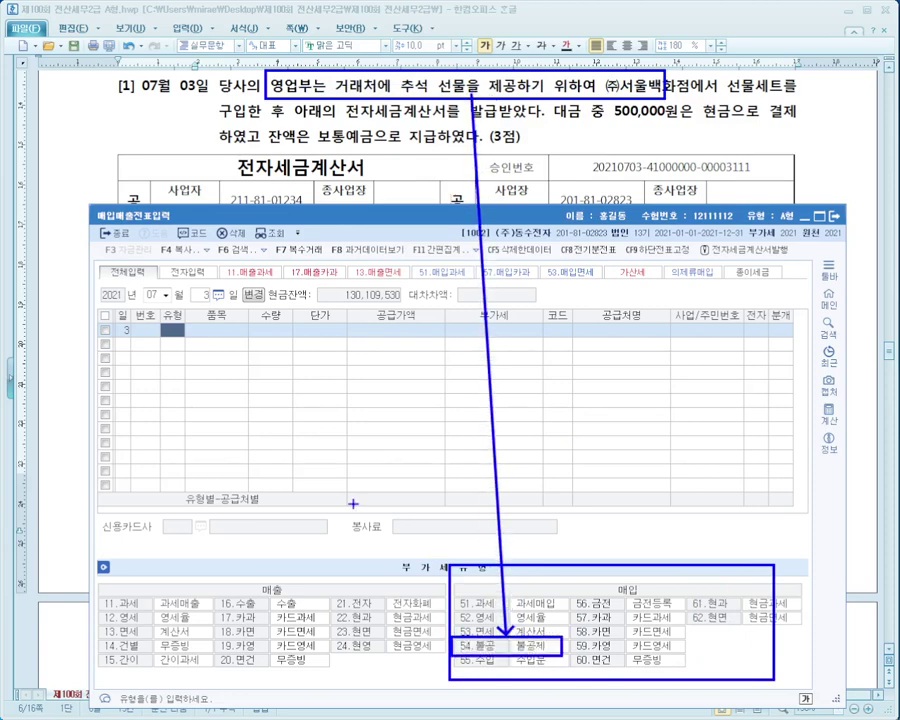
{"action": "key", "text": "Escape"}
{"action": "type", "text": "54"}
{"action": "key", "text": "Return"}
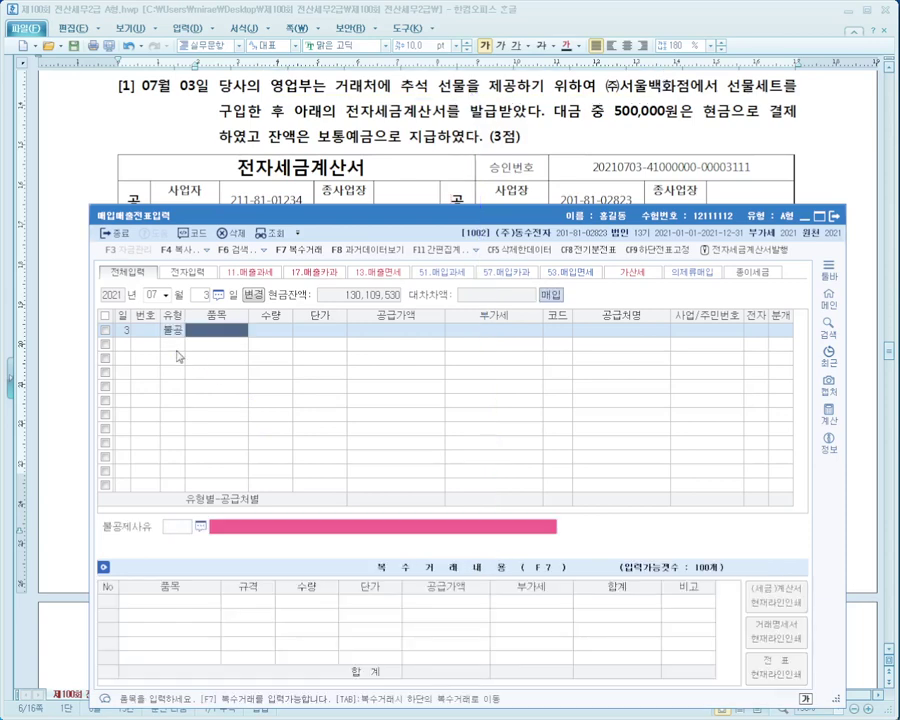
Enter 선물세트, supply 3,000,000 with 300,000 VAT, supplier (주)서울백화점, electronic 여.
{"action": "type", "text": "선"}
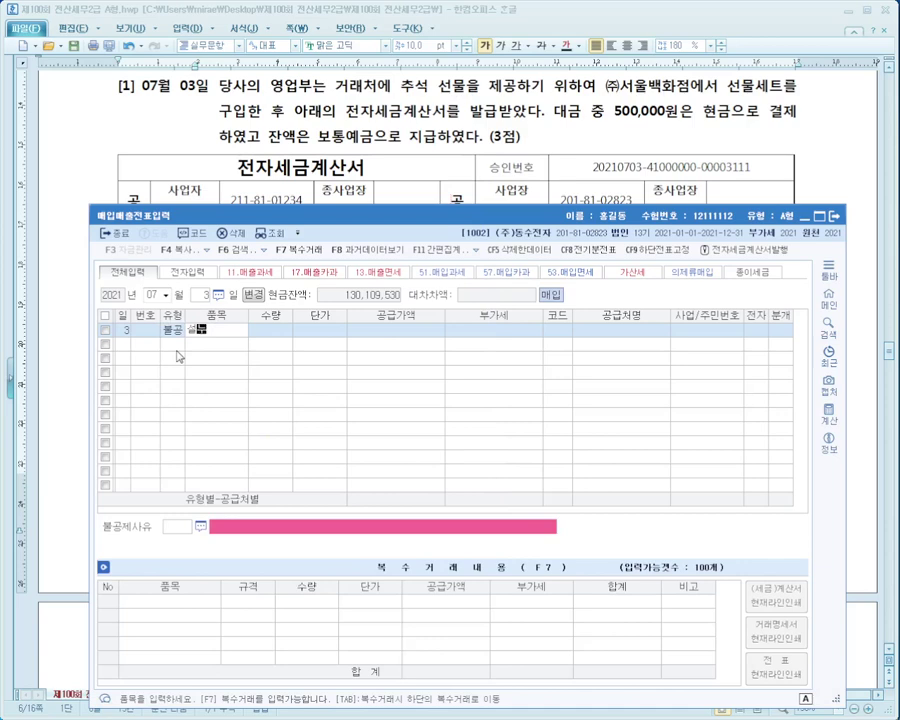
{"action": "type", "text": "물세트"}
{"action": "key", "text": "Return"}
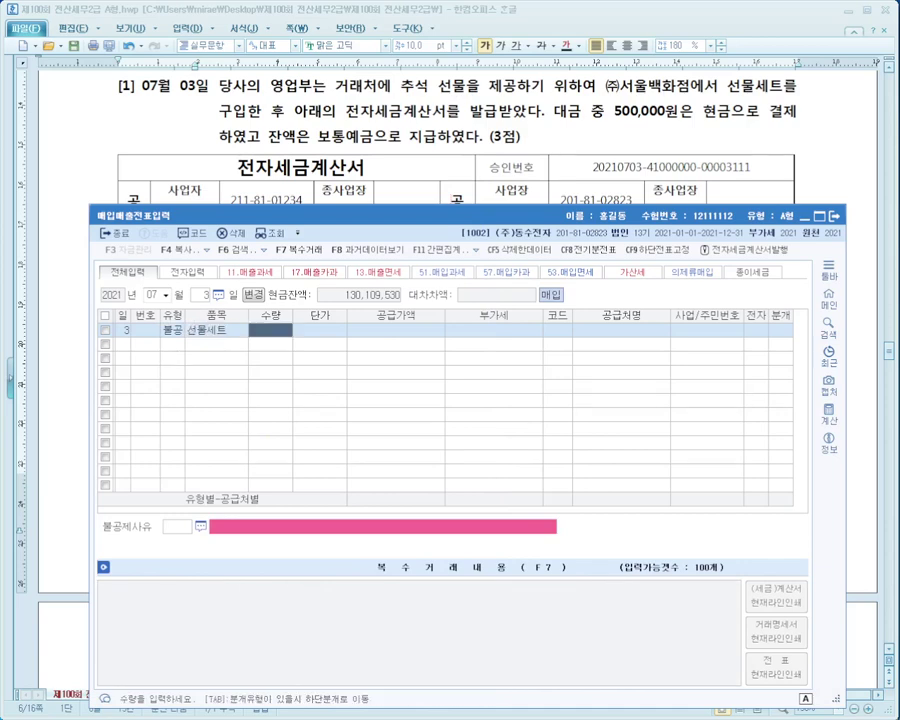
{"action": "key", "text": "Return"}
{"action": "left_click_drag", "start_coordinate": [502, 216], "coordinate": [507, 441]}
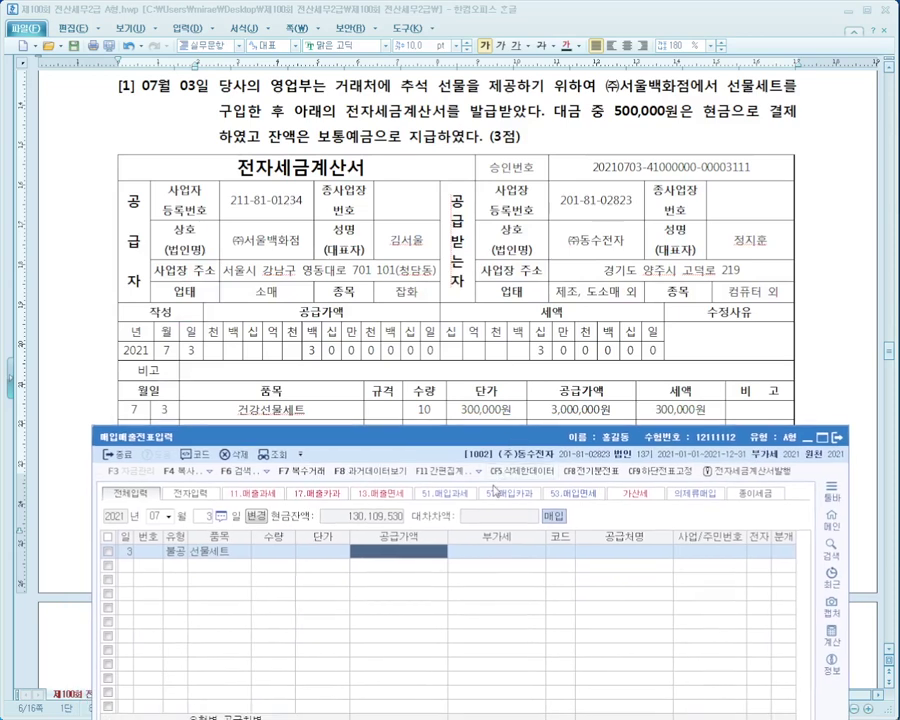
{"action": "type", "text": "3000000"}
{"action": "key", "text": "Return"}
{"action": "key", "text": "Return"}
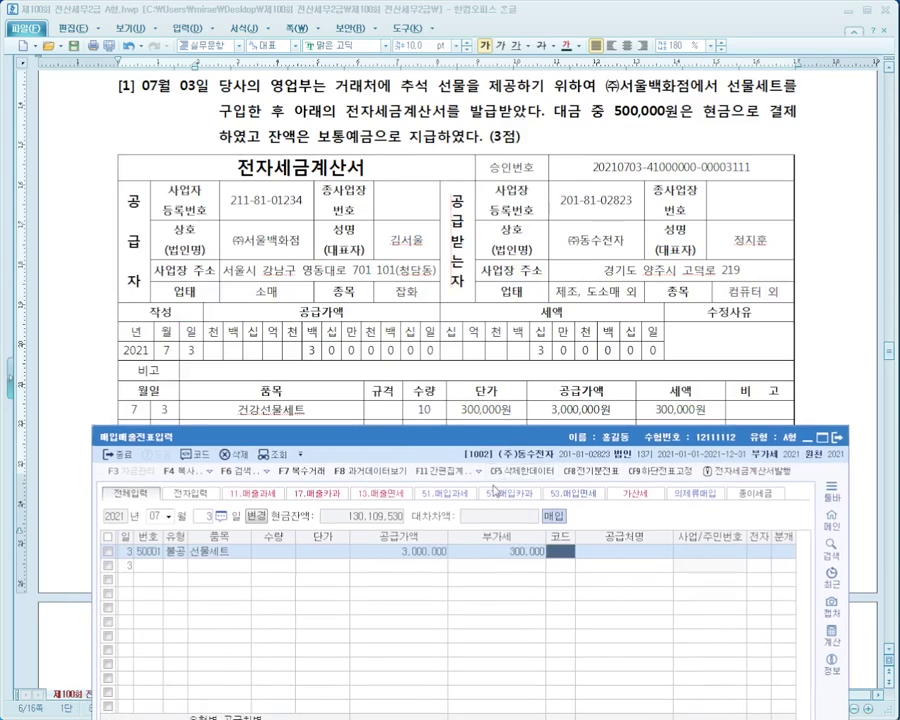
{"action": "type", "text": "서울"}
{"action": "key", "text": "Return"}
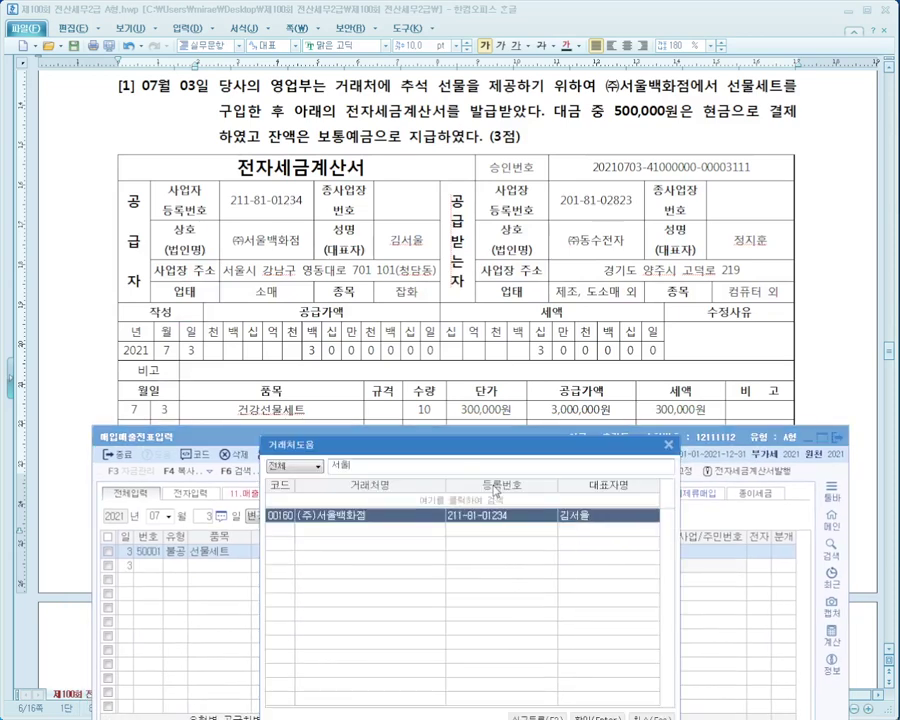
{"action": "key", "text": "Return"}
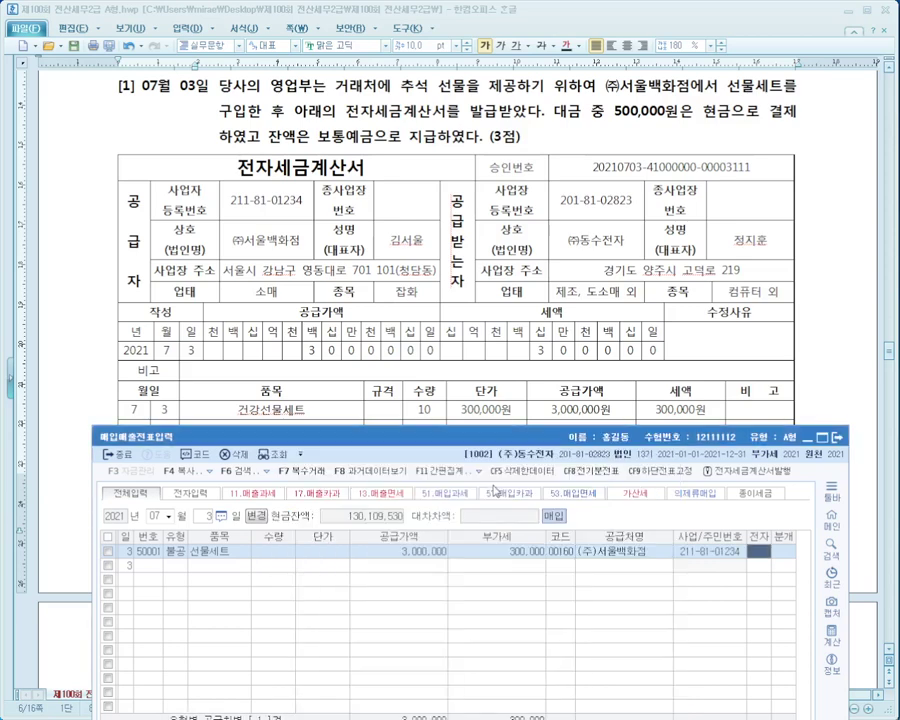
{"action": "key", "text": "1"}
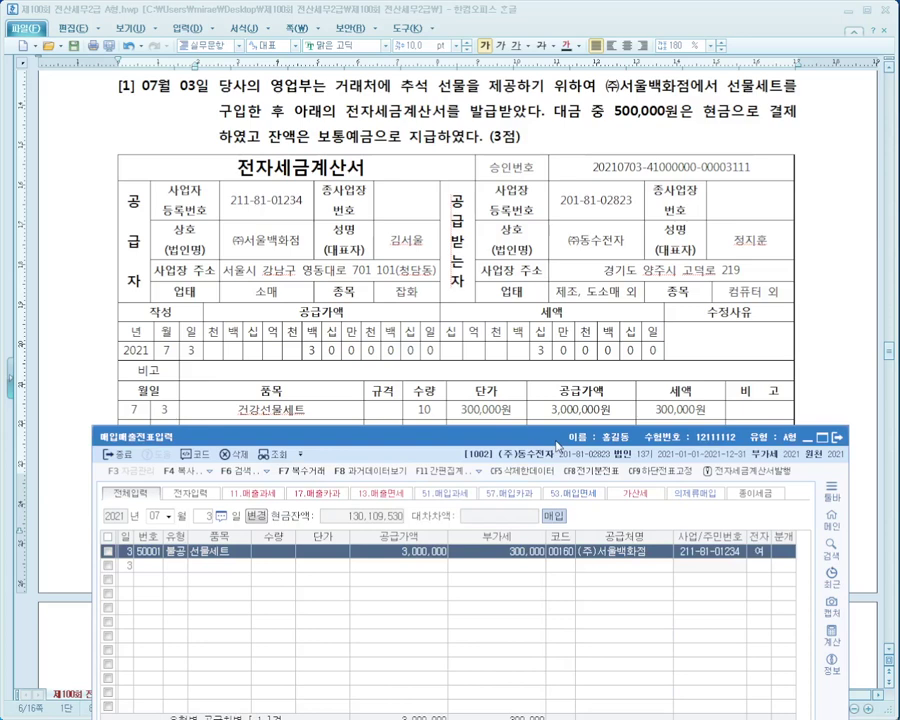
{"action": "left_click_drag", "start_coordinate": [557, 418], "coordinate": [570, 188]}
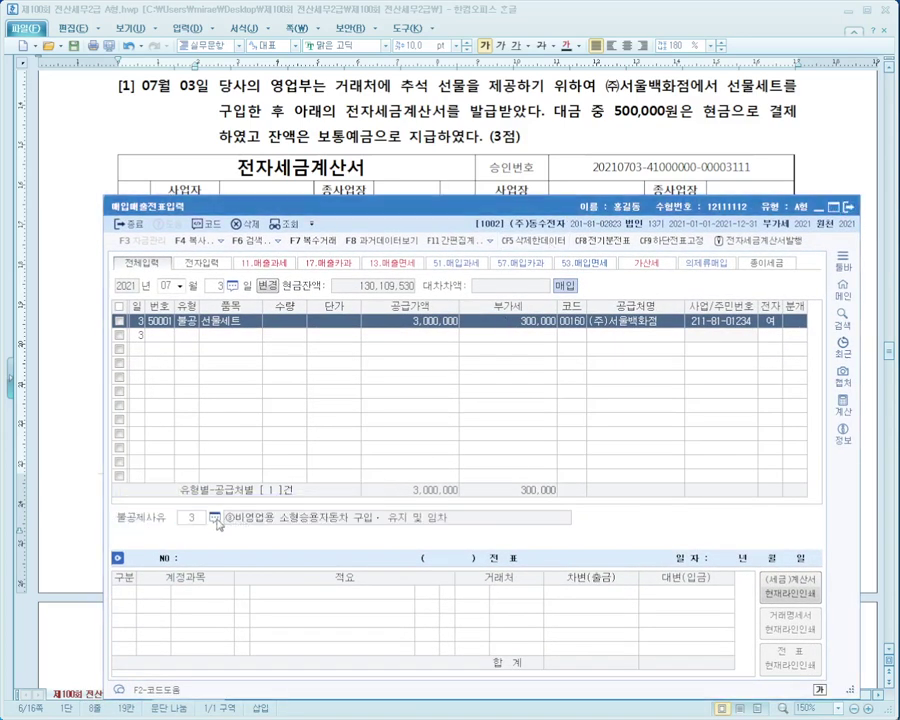
Set 불공제사유 to ④ 접대비 관련 and the journal type to 혼합.
{"action": "left_click", "coordinate": [216, 519]}
{"action": "left_click", "coordinate": [445, 421]}
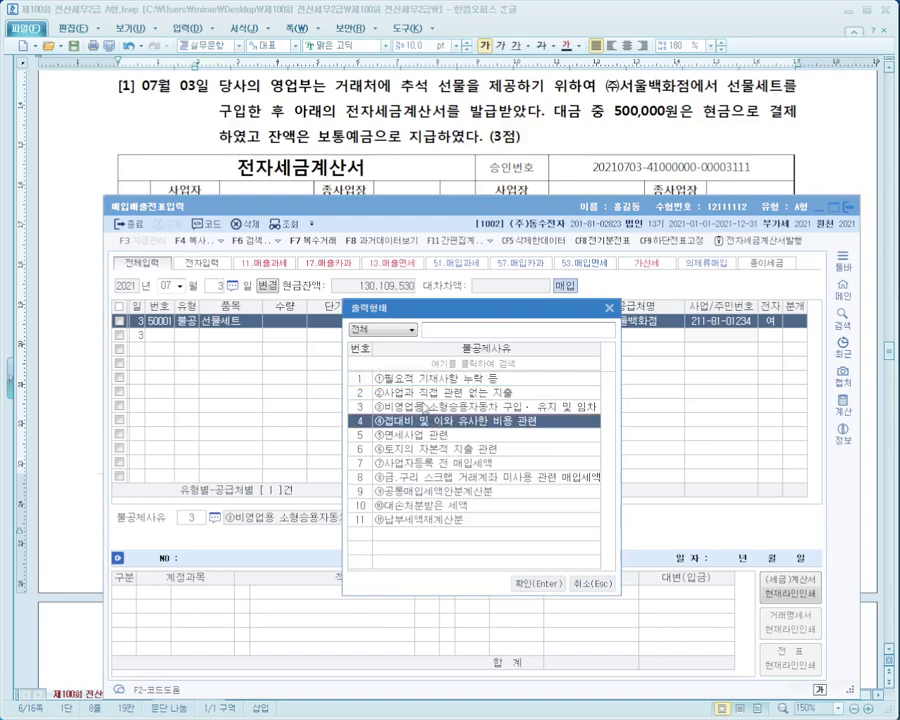
{"action": "left_click", "coordinate": [537, 583]}
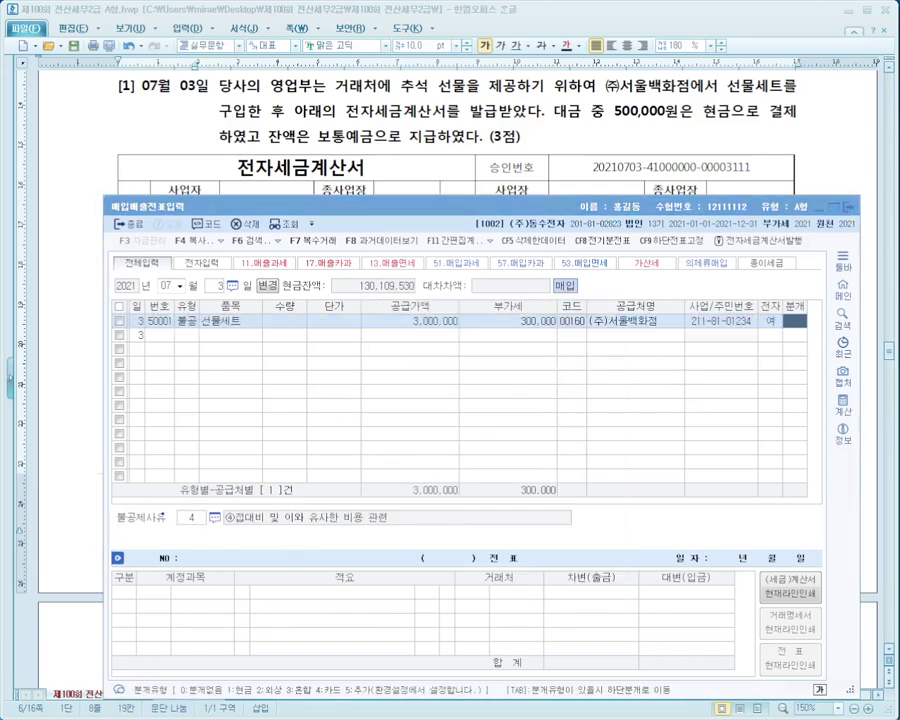
{"action": "mouse_move", "coordinate": [104, 497]}
{"action": "left_mouse_down"}
{"action": "mouse_move", "coordinate": [437, 532]}
{"action": "mouse_move", "coordinate": [778, 343]}
{"action": "left_mouse_up"}
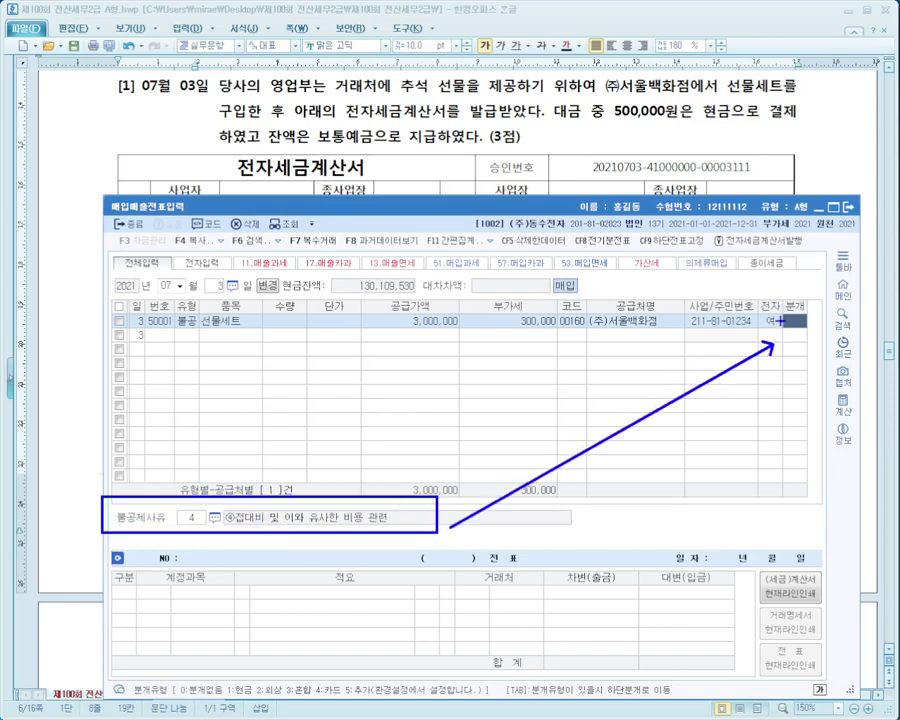
{"action": "key", "text": "Escape"}
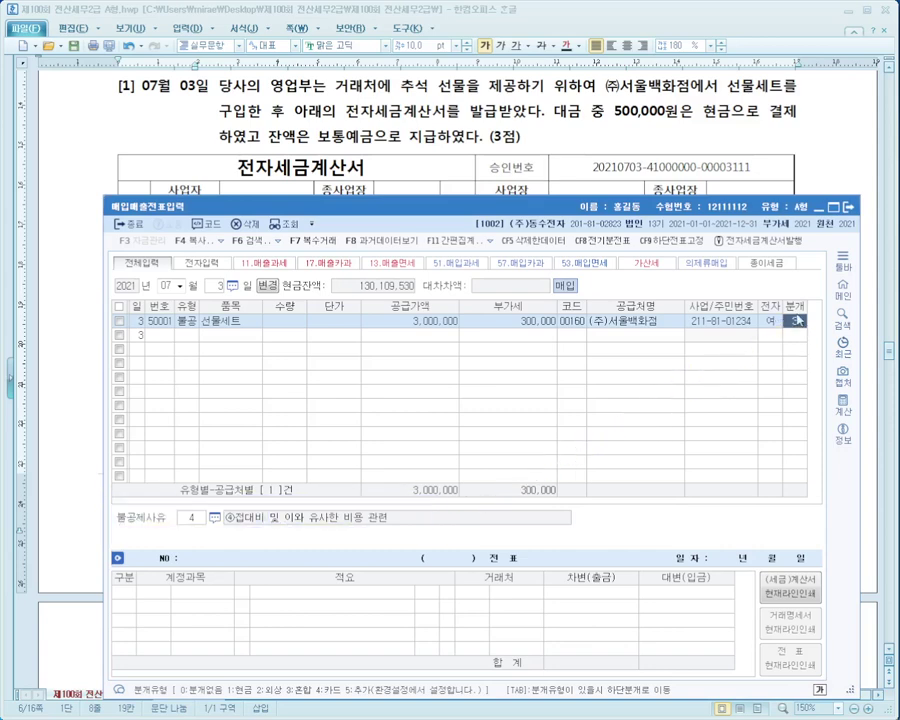
{"action": "key", "text": "Return"}
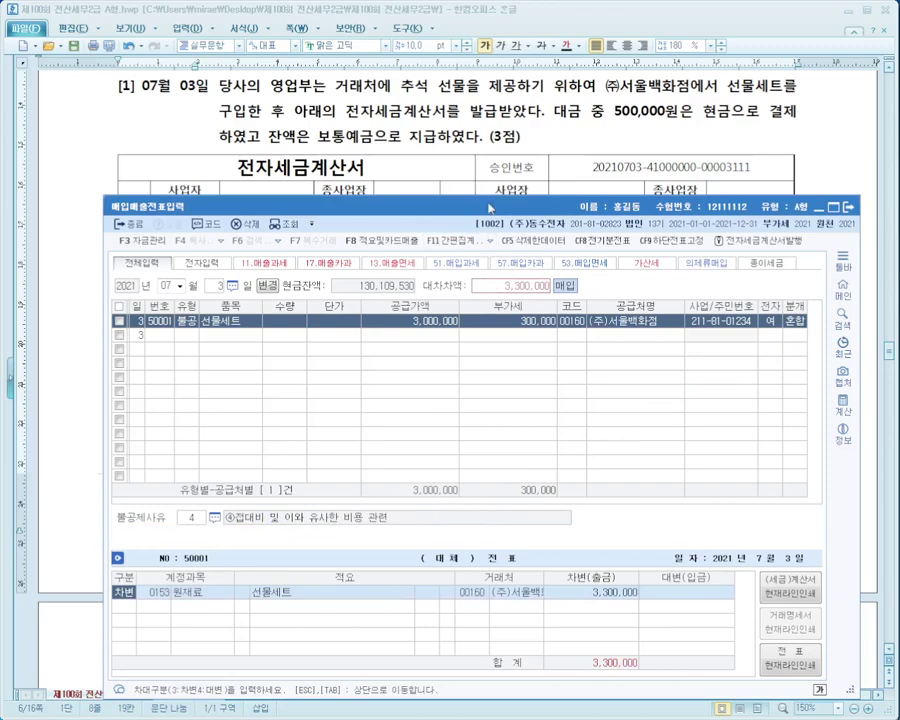
Highlight the payment terms: 500,000 in cash, the remainder by deposit.
{"action": "left_click_drag", "start_coordinate": [489, 207], "coordinate": [475, 367]}
{"action": "mouse_move", "coordinate": [555, 97]}
{"action": "left_mouse_down"}
{"action": "mouse_move", "coordinate": [605, 125]}
{"action": "mouse_move", "coordinate": [807, 125]}
{"action": "left_mouse_up"}
{"action": "left_click_drag", "start_coordinate": [216, 114], "coordinate": [532, 147]}
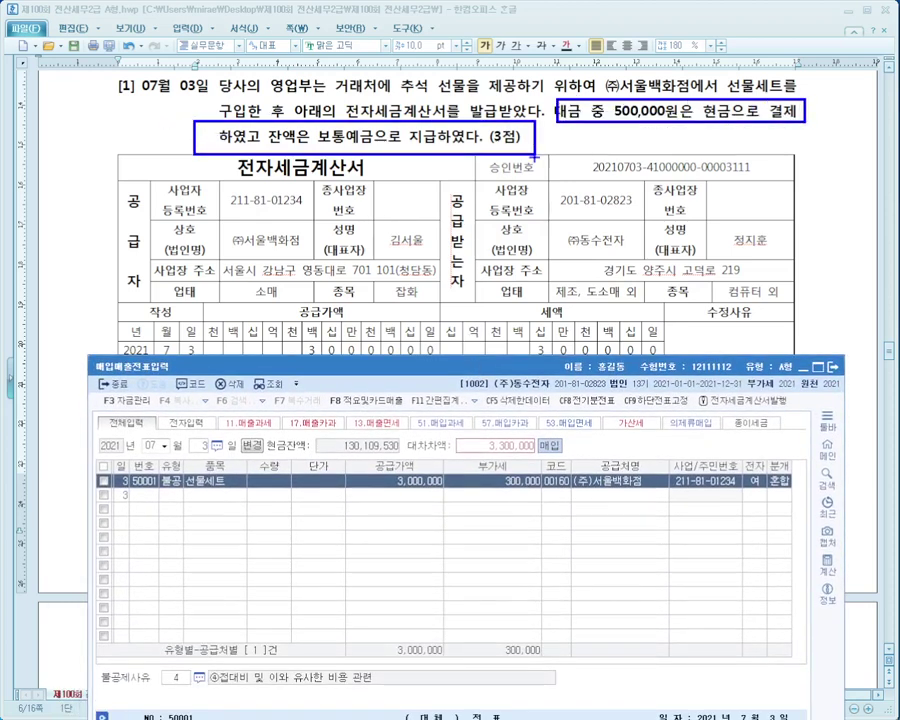
Change the debit account to 0813 접대비.
{"action": "left_click", "coordinate": [309, 548]}
{"action": "left_click_drag", "start_coordinate": [495, 367], "coordinate": [507, 235]}
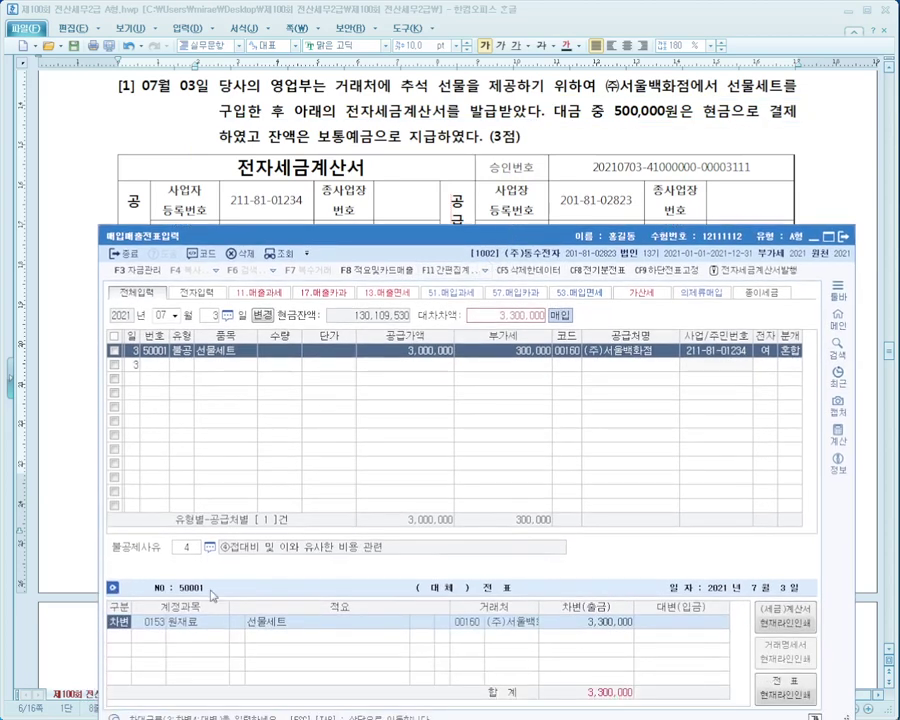
{"action": "type", "text": "접대"}
{"action": "key", "text": "Return"}
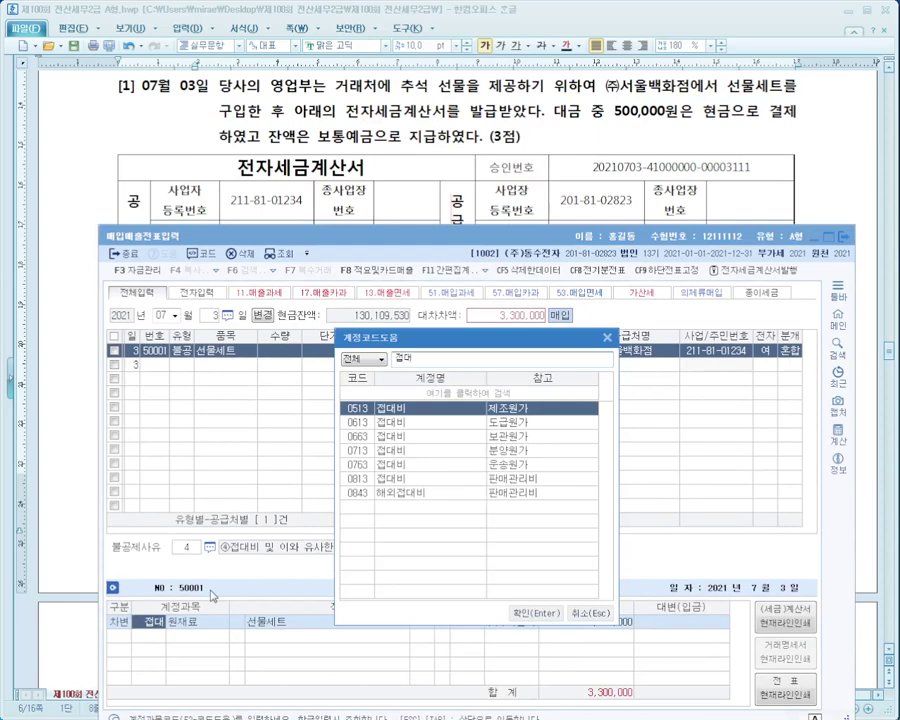
{"action": "key", "text": "Down"}
{"action": "key", "text": "Down"}
{"action": "key", "text": "Down"}
{"action": "key", "text": "Down"}
{"action": "key", "text": "Down"}
{"action": "key", "text": "Return"}
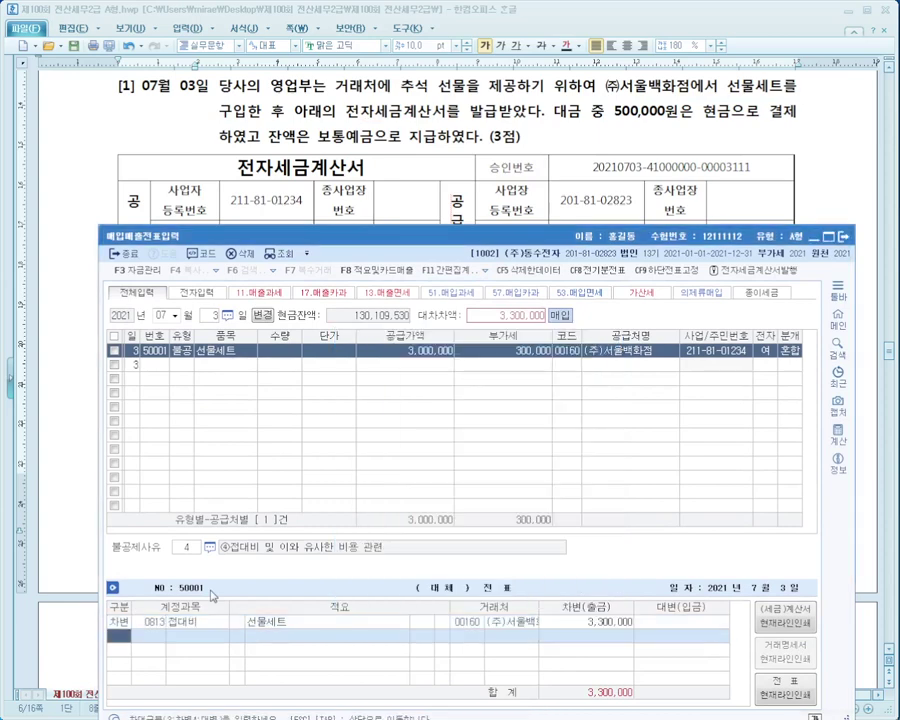
Credit 0101 현금 500,000 and 0103 보통예금 2,800,000 to balance the voucher.
{"action": "type", "text": "4현금"}
{"action": "key", "text": "Return"}
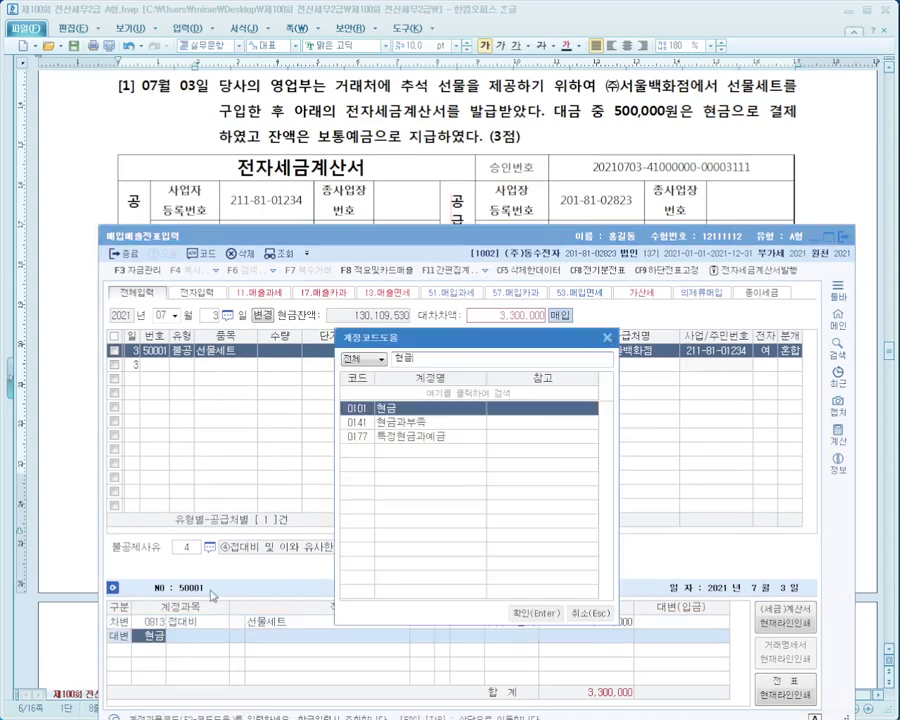
{"action": "key", "text": "Return"}
{"action": "type", "text": "5000000"}
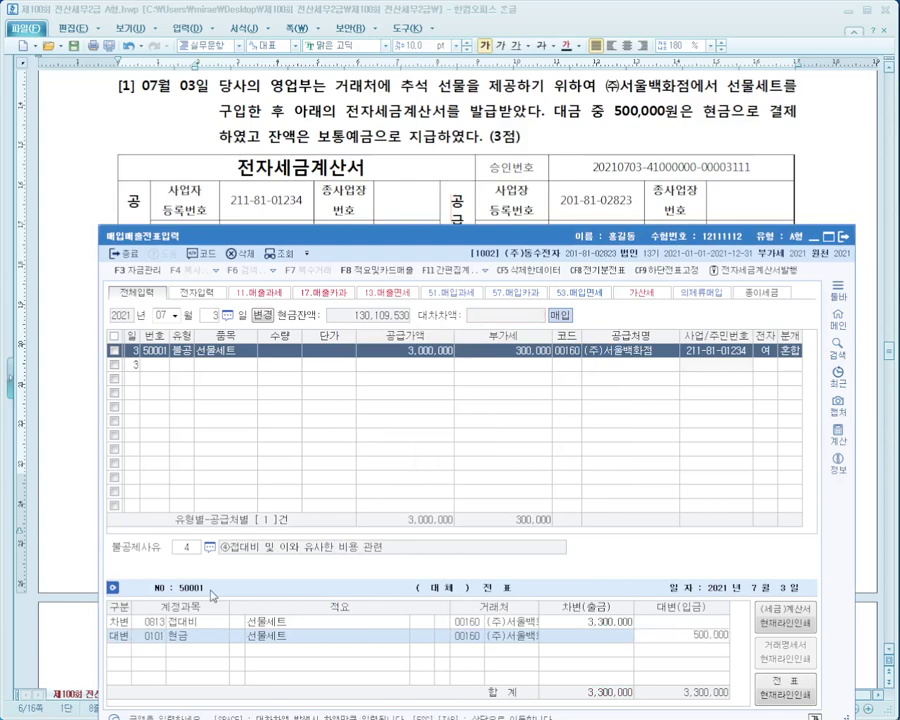
{"action": "key", "text": "Return"}
{"action": "type", "text": "4"}
{"action": "type", "text": "보통"}
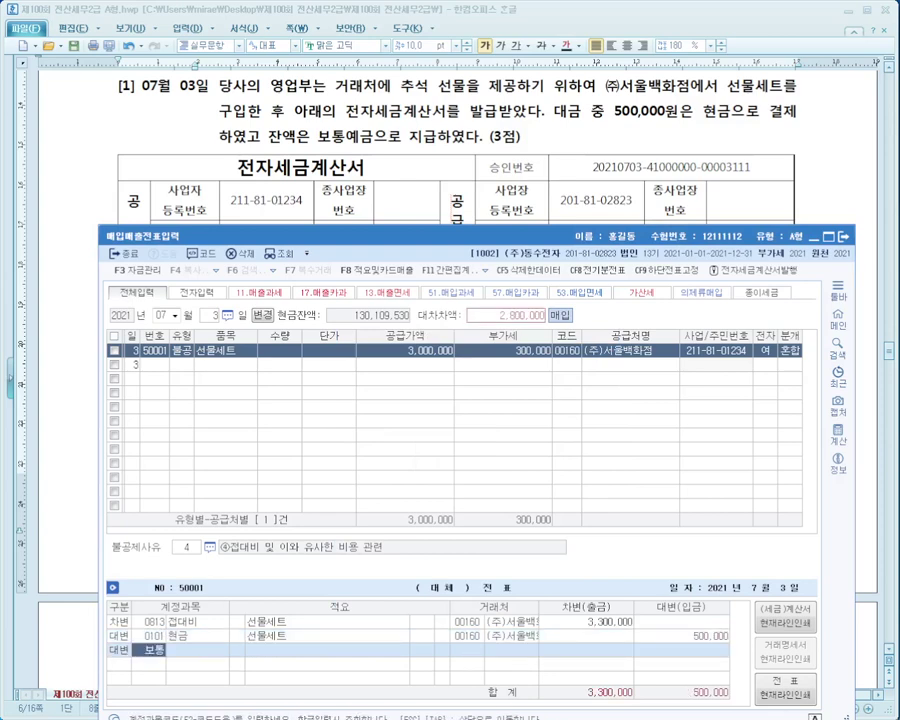
{"action": "key", "text": "Return"}
{"action": "key", "text": "Return"}
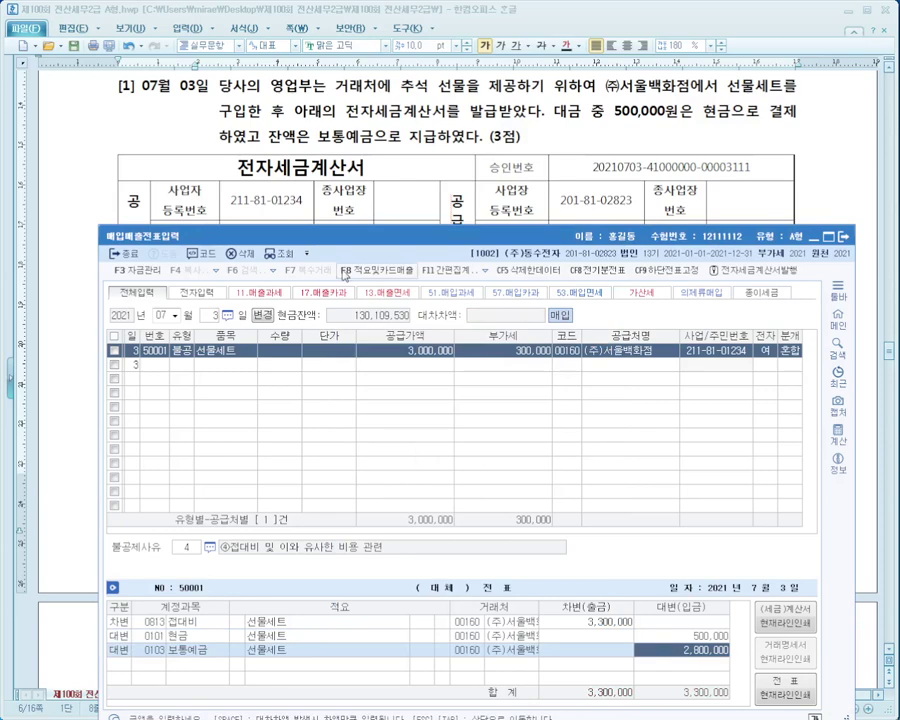
{"action": "key", "text": "alt+Tab"}
Scroll the exam paper to question [2] and start a new voucher line dated 07/13.
{"action": "scroll", "coordinate": [237, 194], "scroll_direction": "down", "scroll_amount": 5}
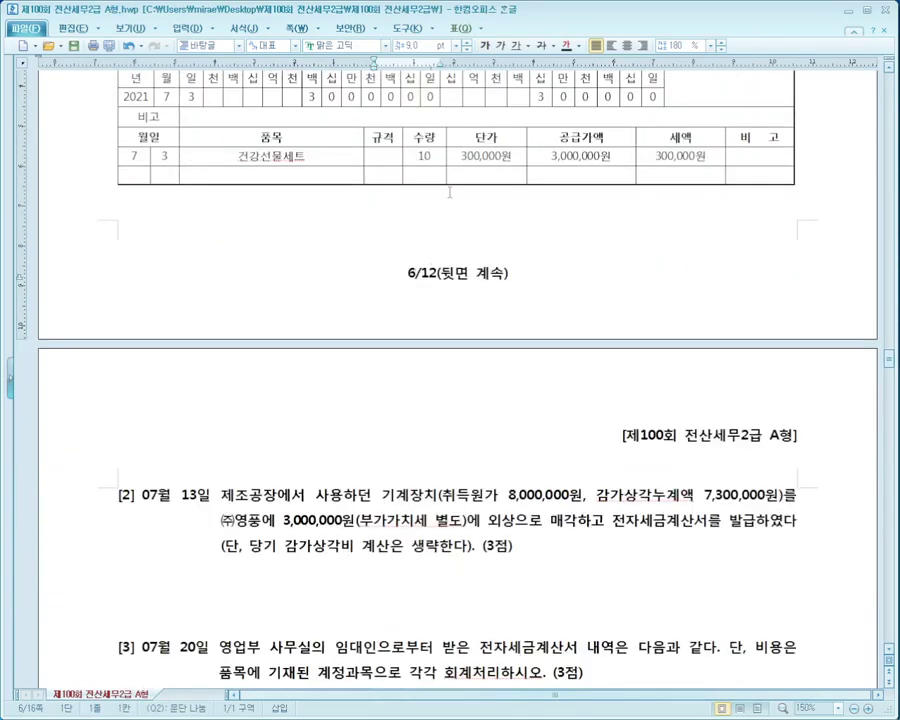
{"action": "scroll", "coordinate": [458, 202], "scroll_direction": "down", "scroll_amount": 8}
{"action": "key", "text": "alt+Tab"}
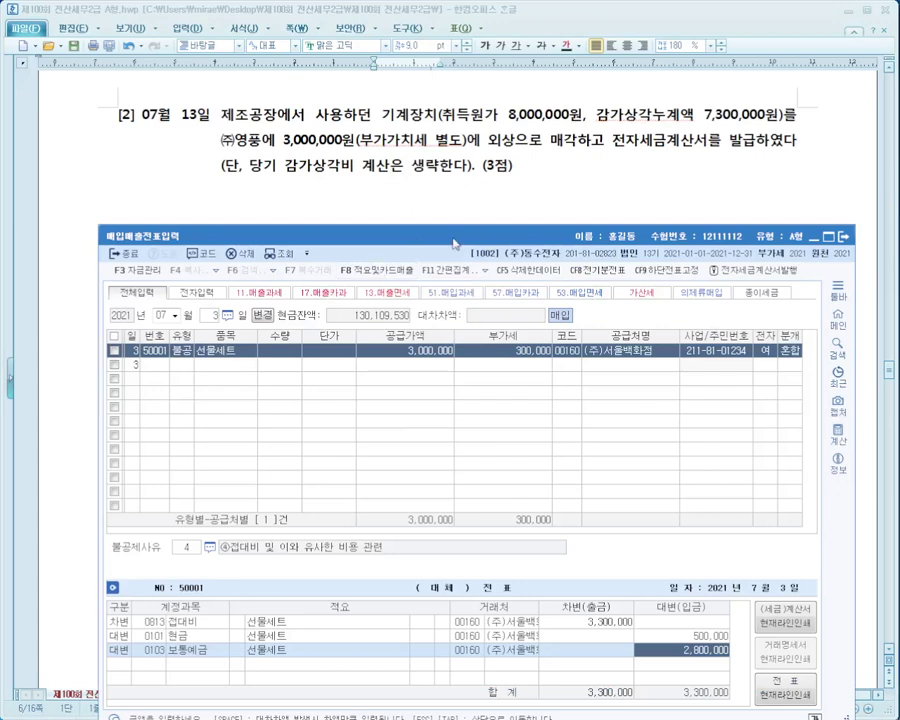
{"action": "left_click", "coordinate": [212, 310]}
{"action": "type", "text": "13"}
{"action": "key", "text": "Return"}
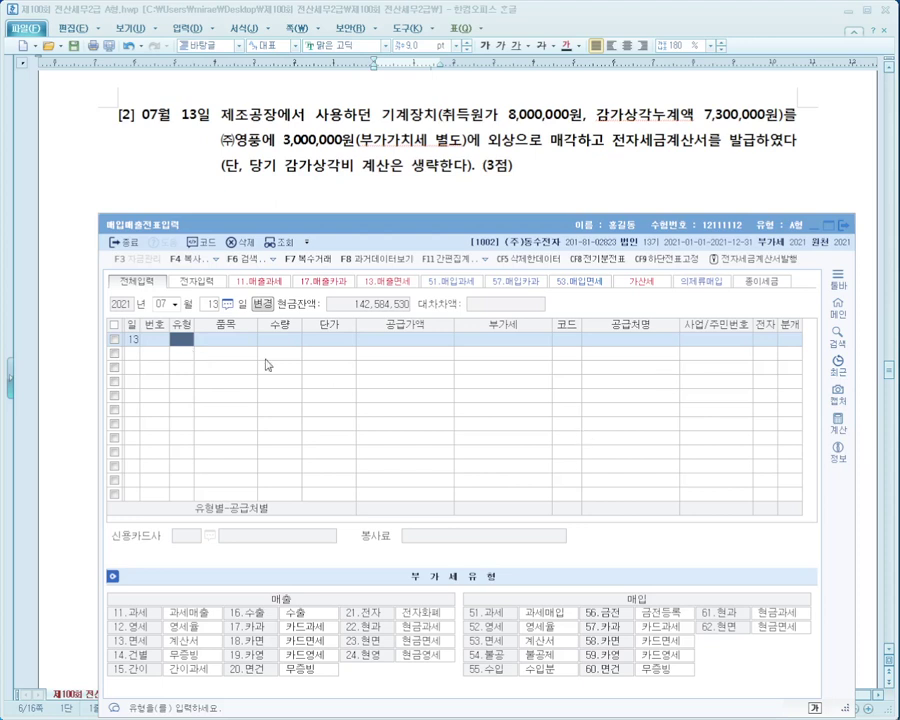
Enter a type 11 taxable sale of 기계매각 with 3,000,000 supply and 300,000 VAT.
{"action": "type", "text": "11"}
{"action": "key", "text": "Return"}
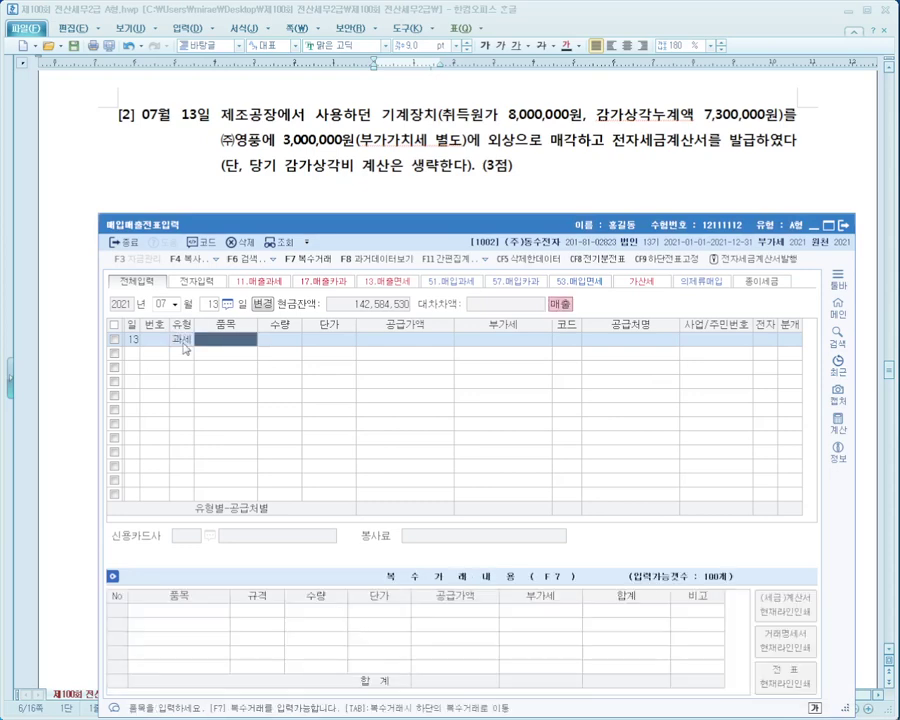
{"action": "type", "text": "기계매각"}
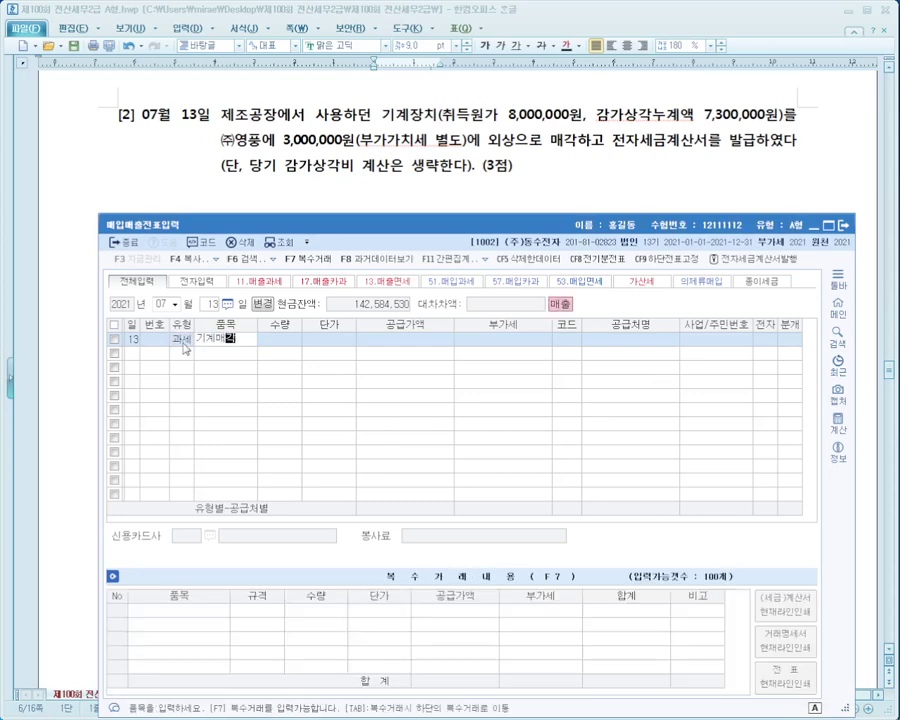
{"action": "key", "text": "Return"}
{"action": "key", "text": "Return"}
{"action": "key", "text": "Return"}
{"action": "type", "text": "8000000"}
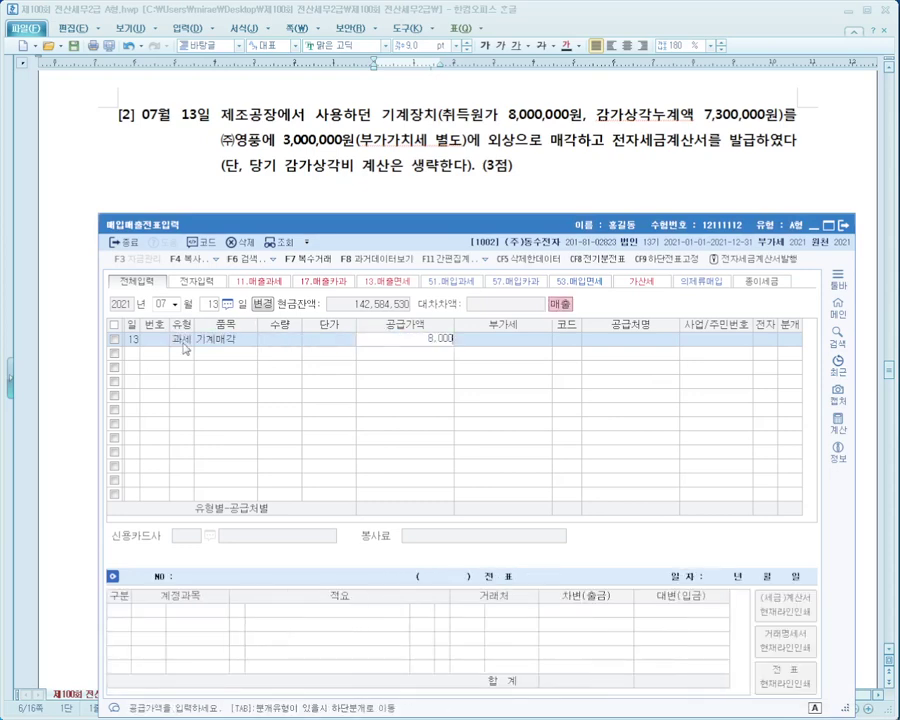
{"action": "key", "text": "Return"}
{"action": "type", "text": "3000000"}
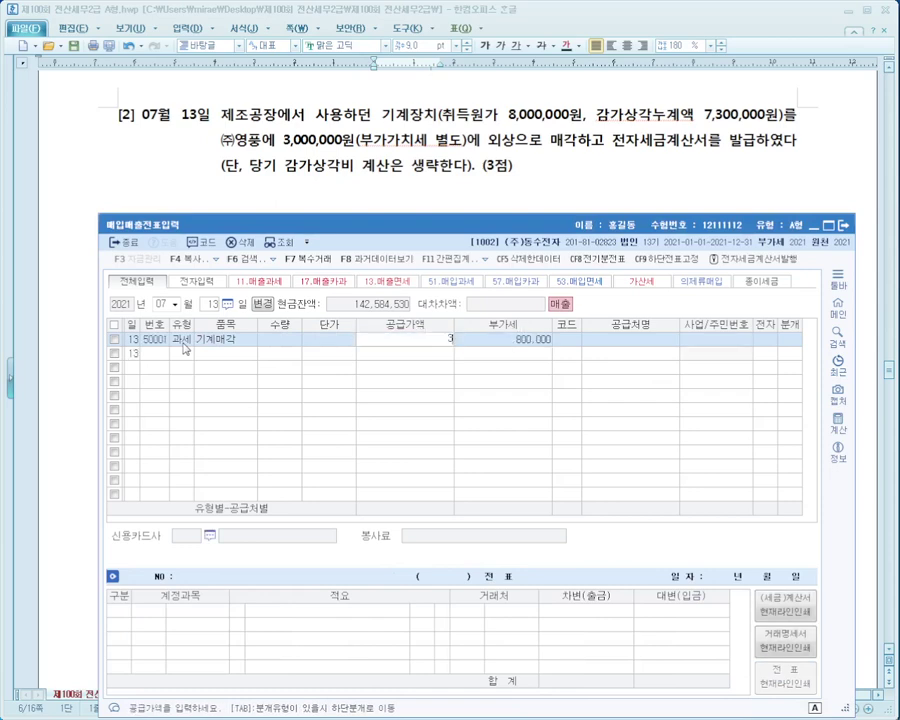
{"action": "key", "text": "Return"}
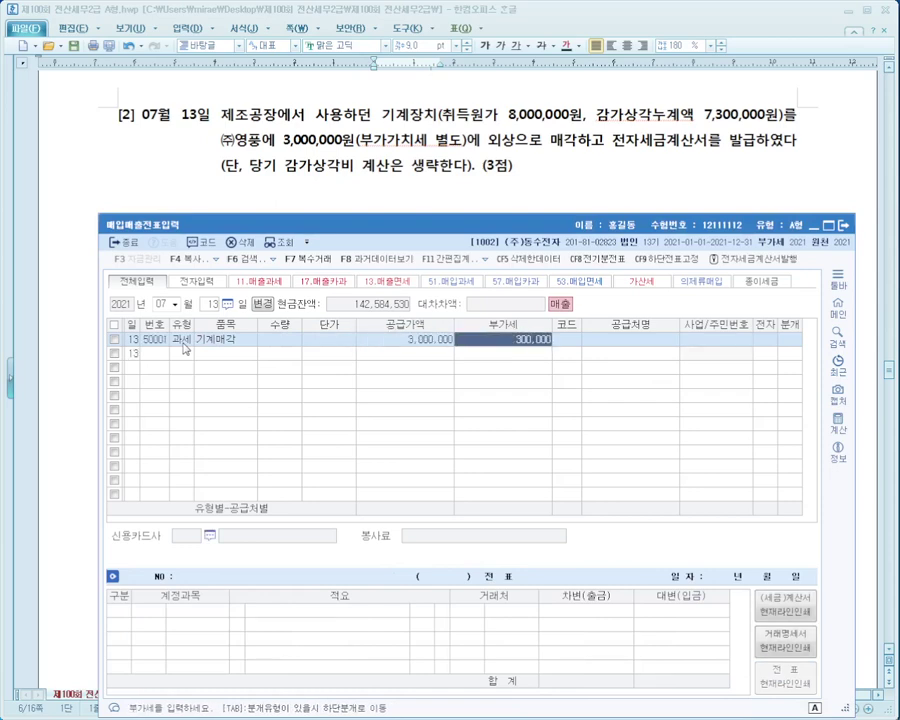
{"action": "key", "text": "Return"}
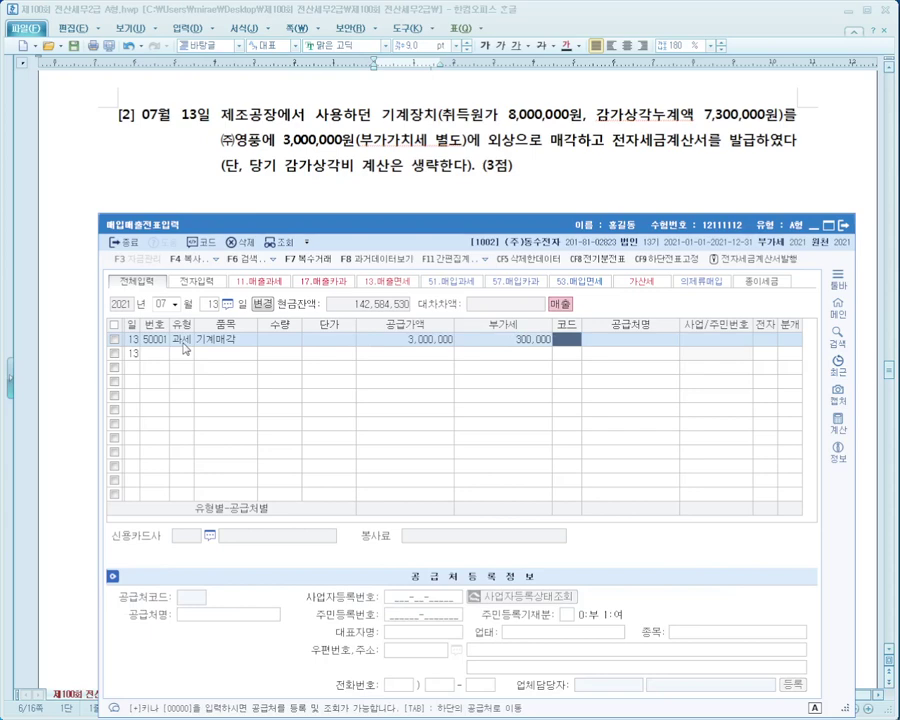
Choose customer (주)영풍, mark the invoice electronic (1), and select a mixed (혼합) journal.
{"action": "type", "text": "영풍"}
{"action": "key", "text": "Return"}
{"action": "key", "text": "Return"}
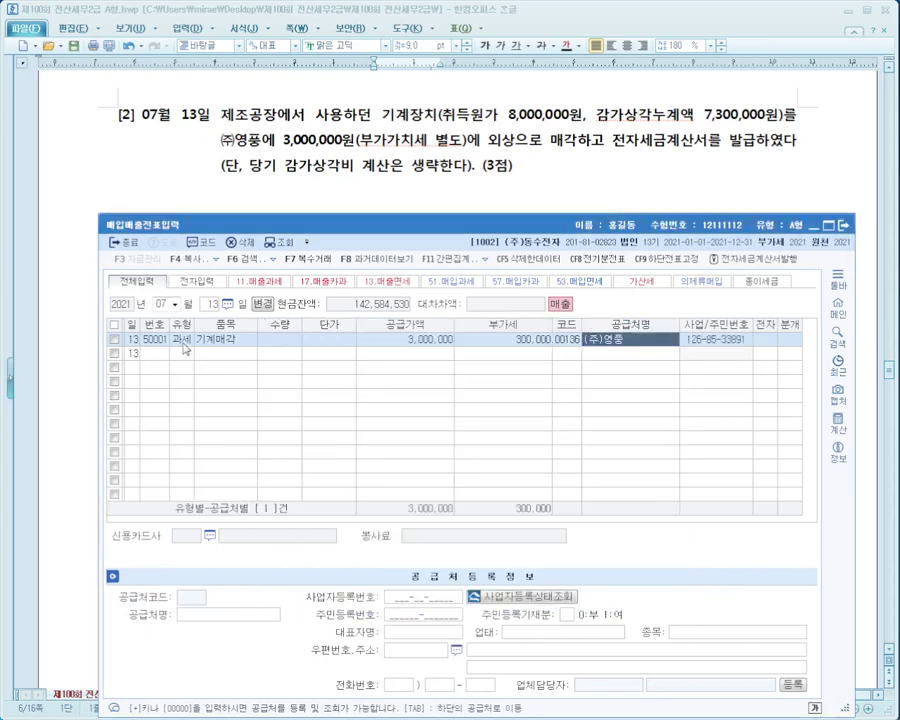
{"action": "key", "text": "Return"}
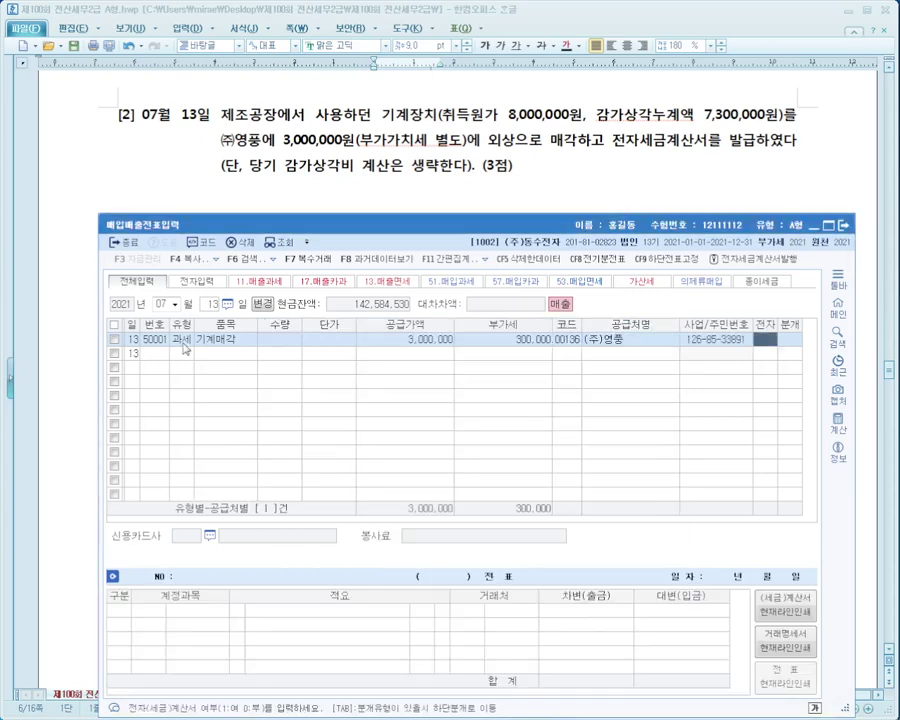
{"action": "type", "text": "1"}
{"action": "key", "text": "Return"}
{"action": "type", "text": "3"}
{"action": "key", "text": "Return"}
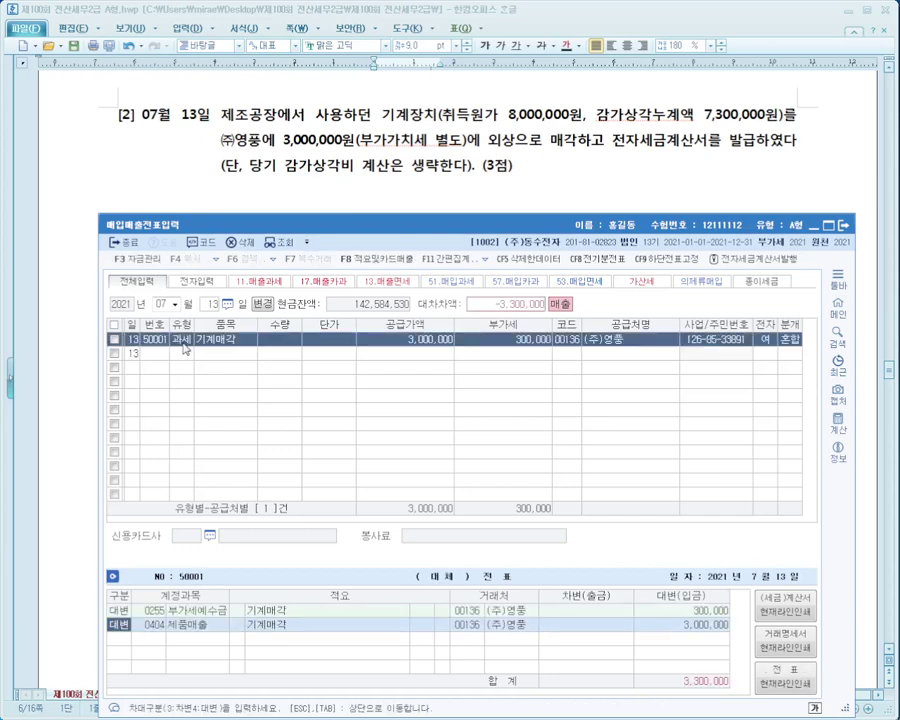
{"action": "key", "text": "Return"}
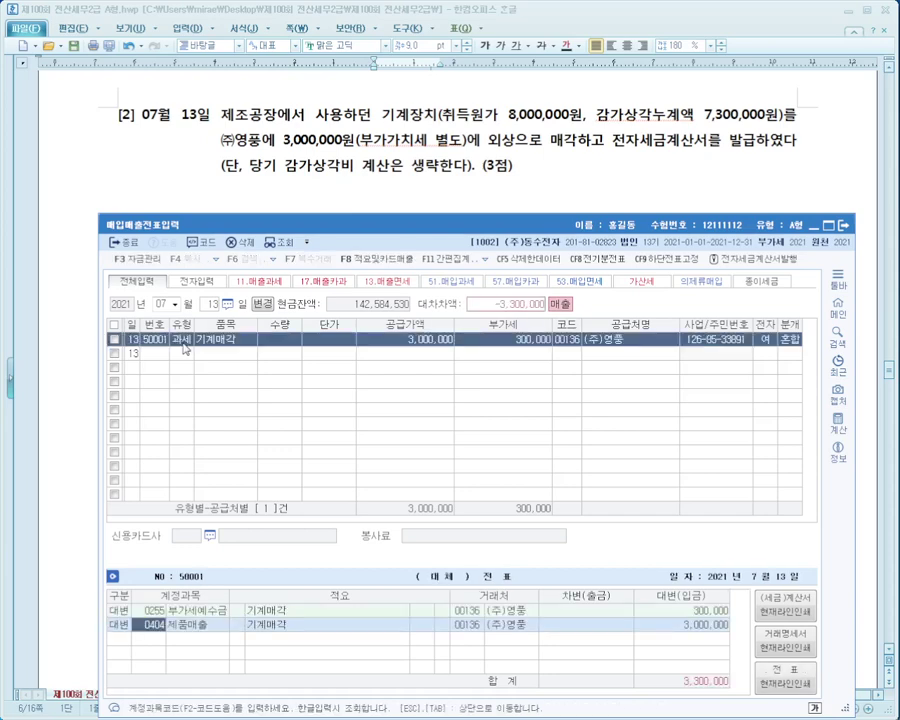
Credit 0206 기계장치 8,000,000 and debit 0207 감가상각누계액 7,300,000.
{"action": "type", "text": "기계"}
{"action": "key", "text": "Return"}
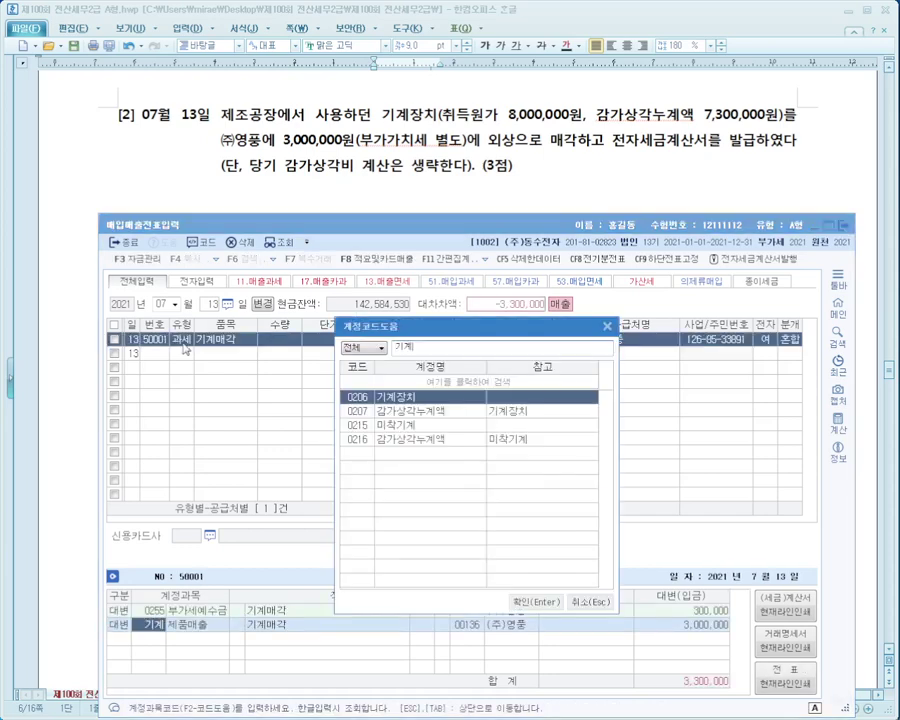
{"action": "key", "text": "Return"}
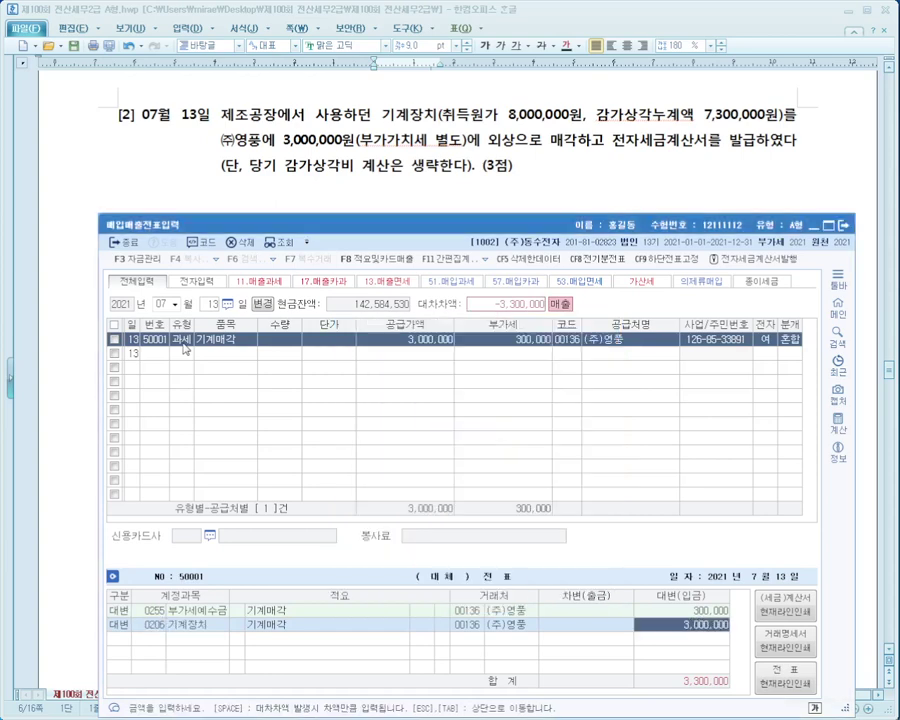
{"action": "type", "text": "8000000"}
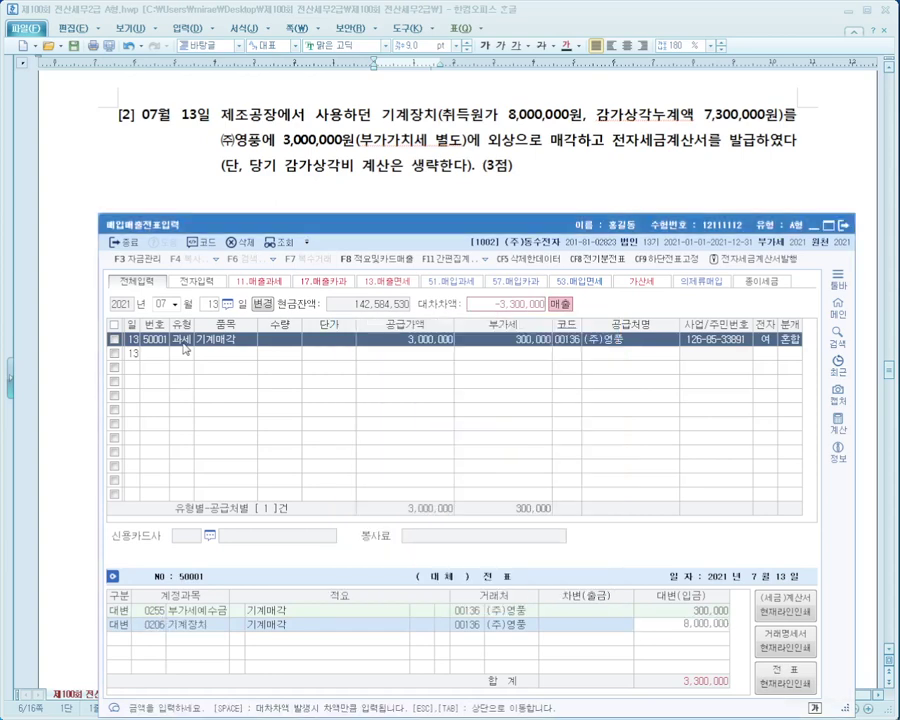
{"action": "key", "text": "Return"}
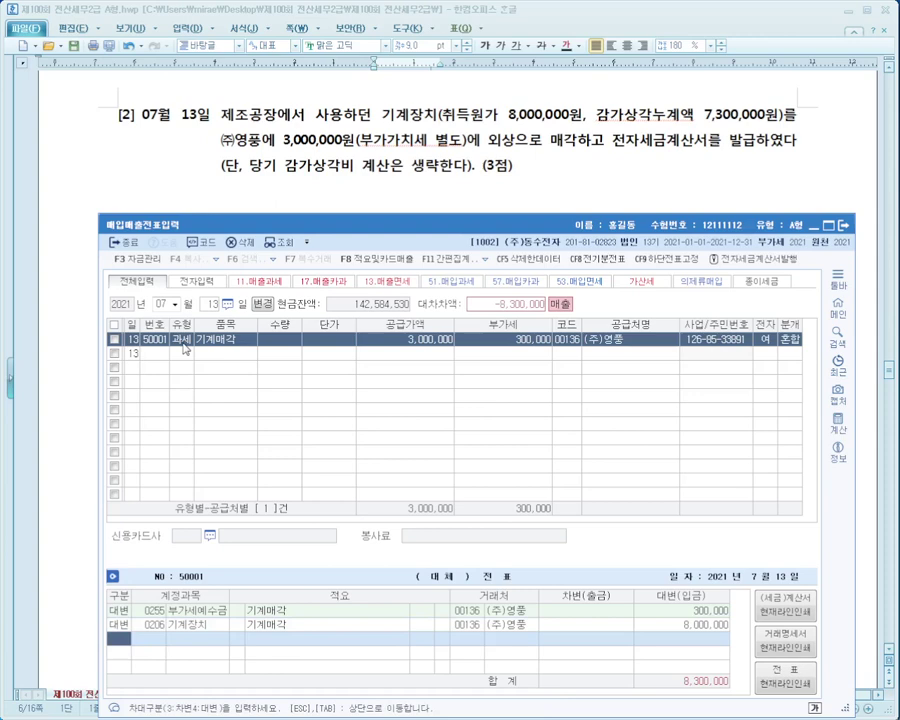
{"action": "type", "text": "3"}
{"action": "key", "text": "Return"}
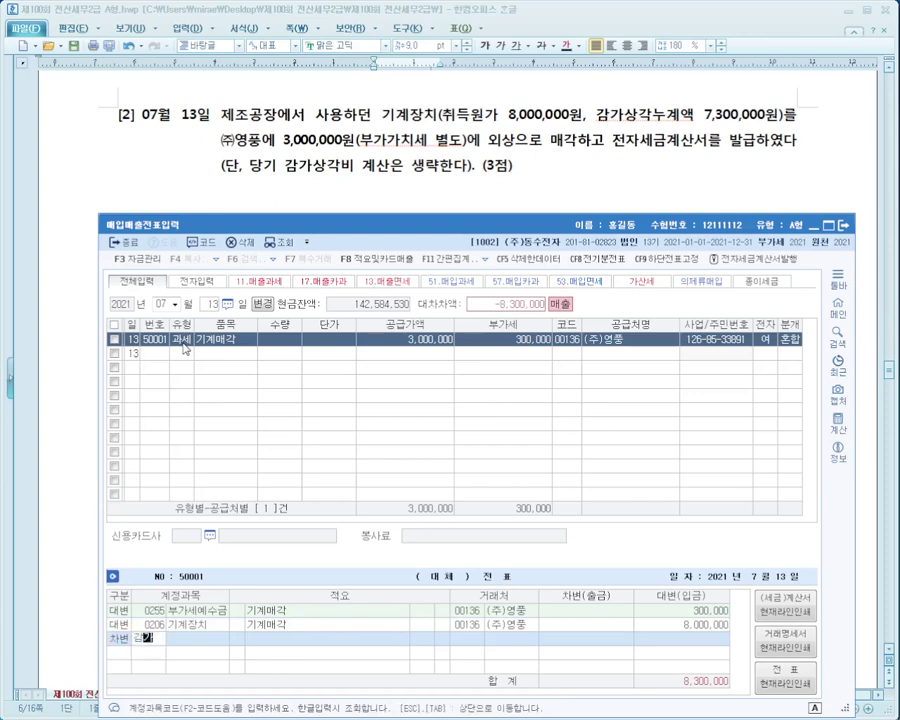
{"action": "type", "text": "감가"}
{"action": "key", "text": "Return"}
{"action": "key", "text": "Down"}
{"action": "key", "text": "Down"}
{"action": "key", "text": "Down"}
{"action": "key", "text": "Down"}
{"action": "key", "text": "Down"}
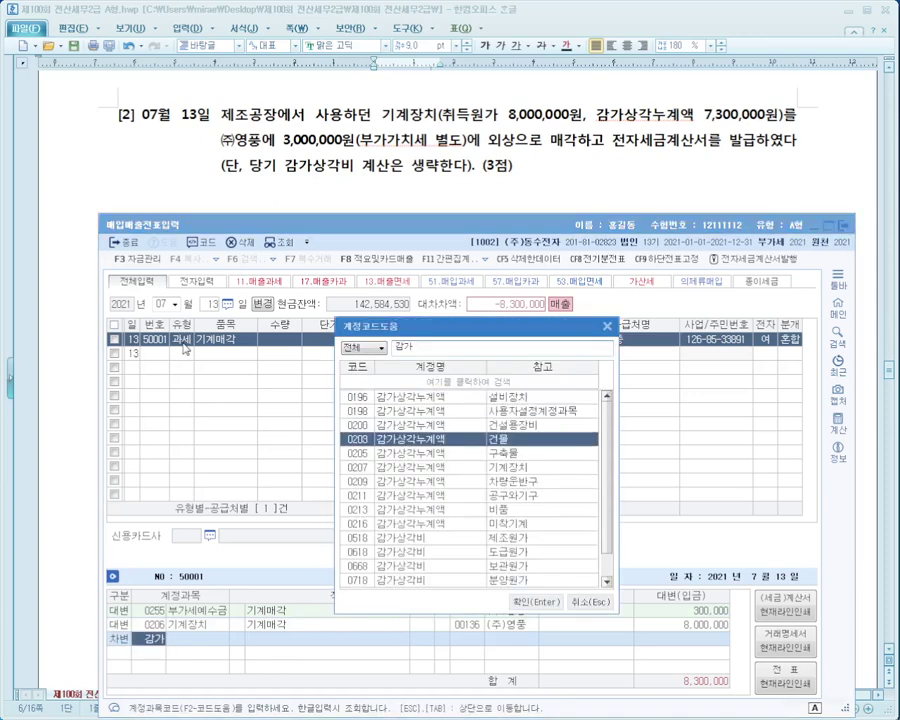
{"action": "key", "text": "Return"}
{"action": "type", "text": "7300000"}
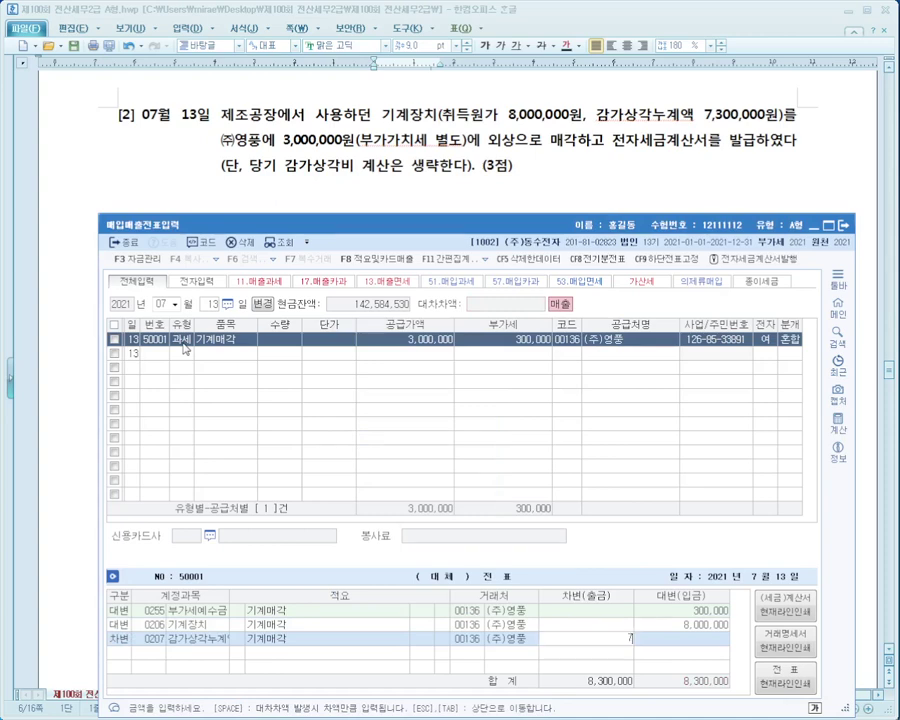
{"action": "key", "text": "Return"}
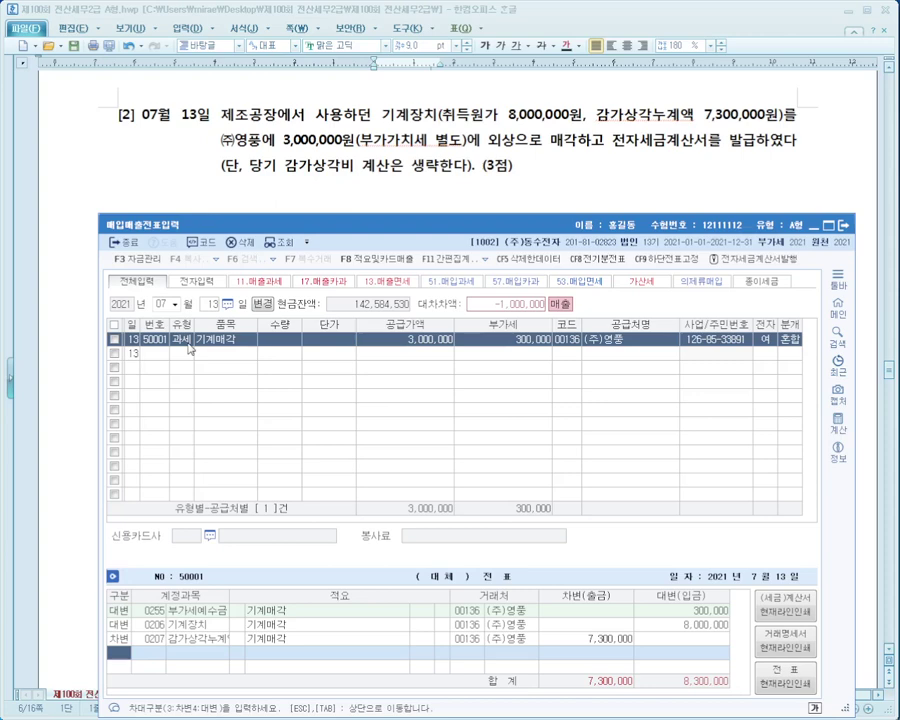
Debit 0120 미수금 3,300,000 and credit 0914 유형자산처분이익 2,300,000 as the balance.
{"action": "key", "text": "Hangul"}
{"action": "type", "text": "3"}
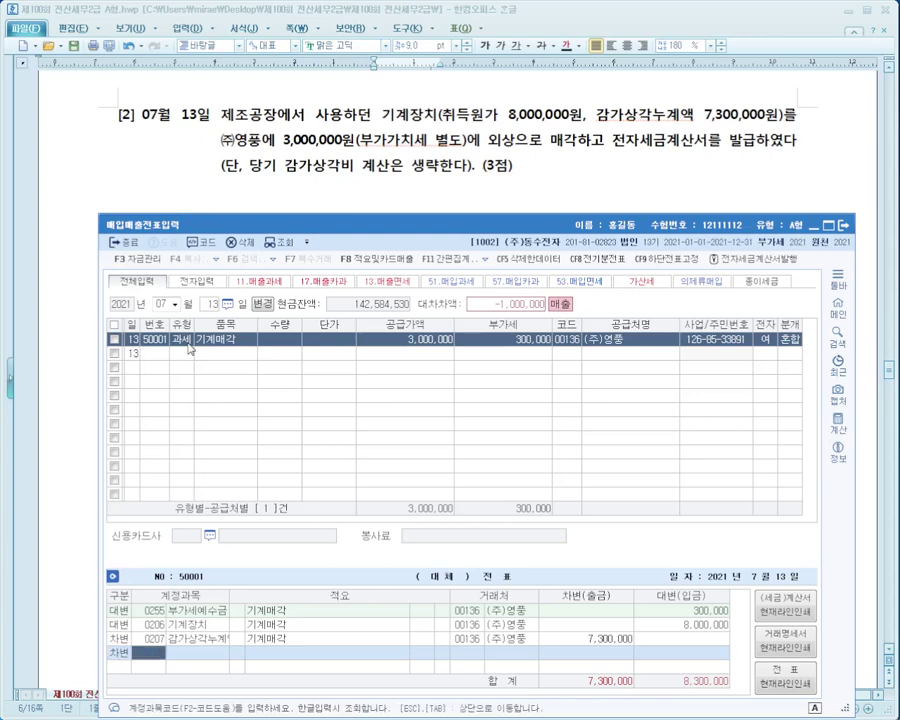
{"action": "type", "text": "미수"}
{"action": "key", "text": "Return"}
{"action": "key", "text": "Down"}
{"action": "key", "text": "Down"}
{"action": "key", "text": "Down"}
{"action": "key", "text": "Down"}
{"action": "key", "text": "Down"}
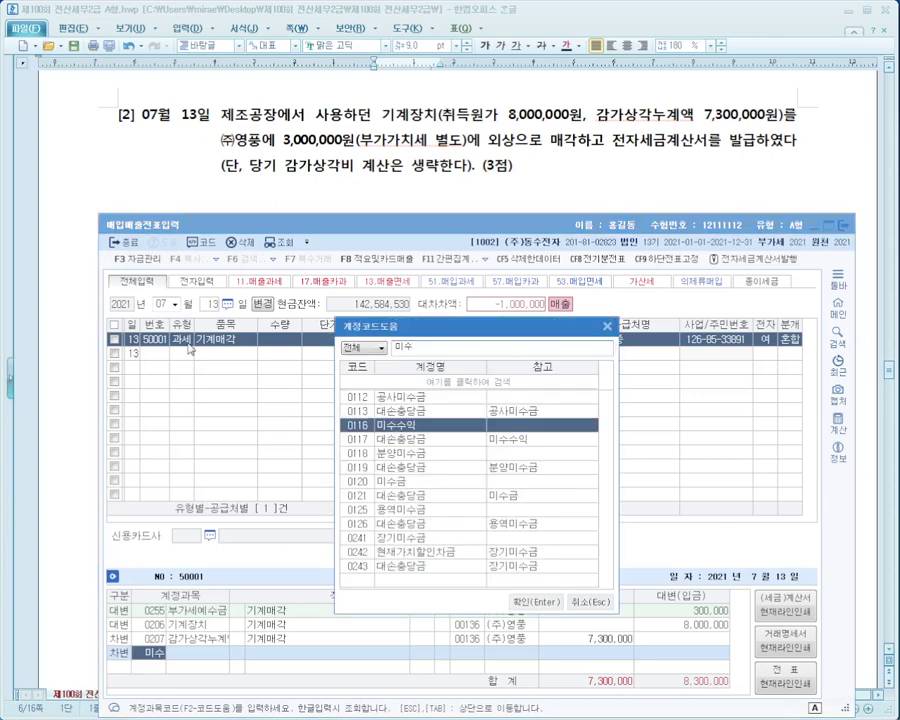
{"action": "key", "text": "Down"}
{"action": "key", "text": "Return"}
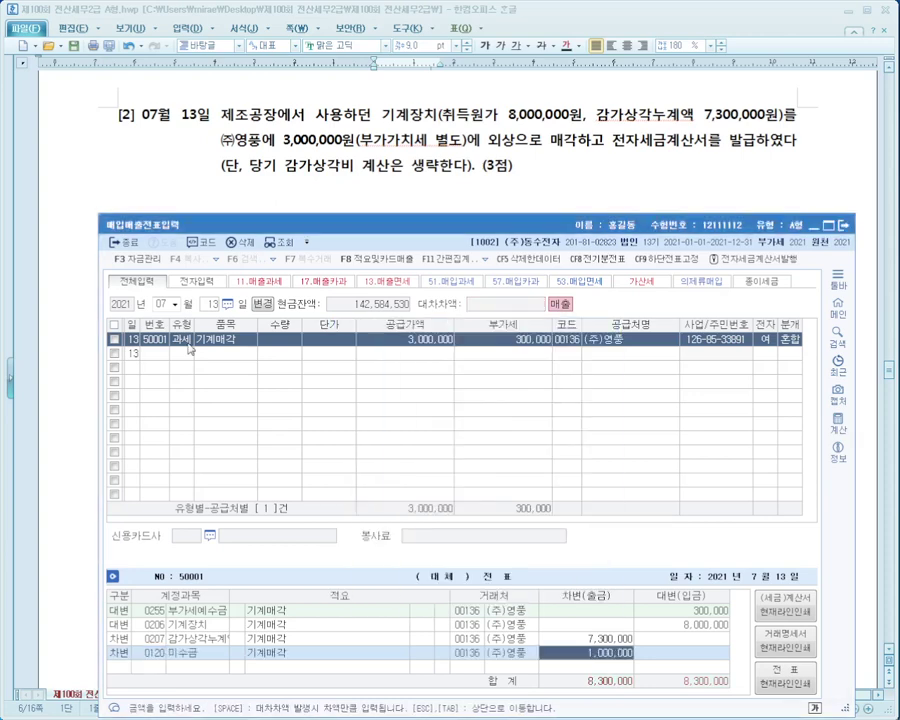
{"action": "type", "text": "3300000"}
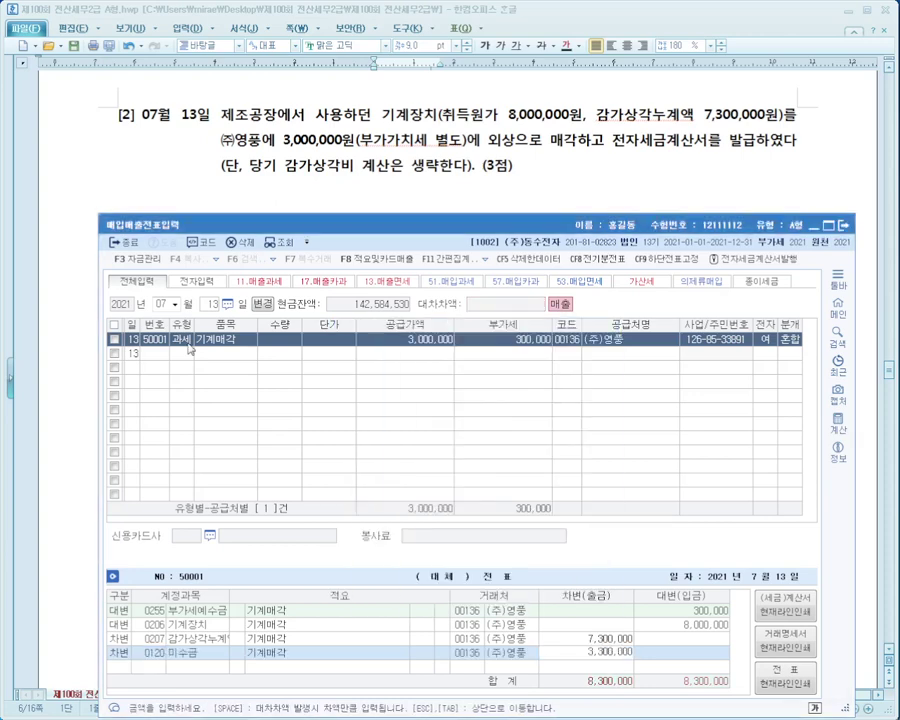
{"action": "key", "text": "Return"}
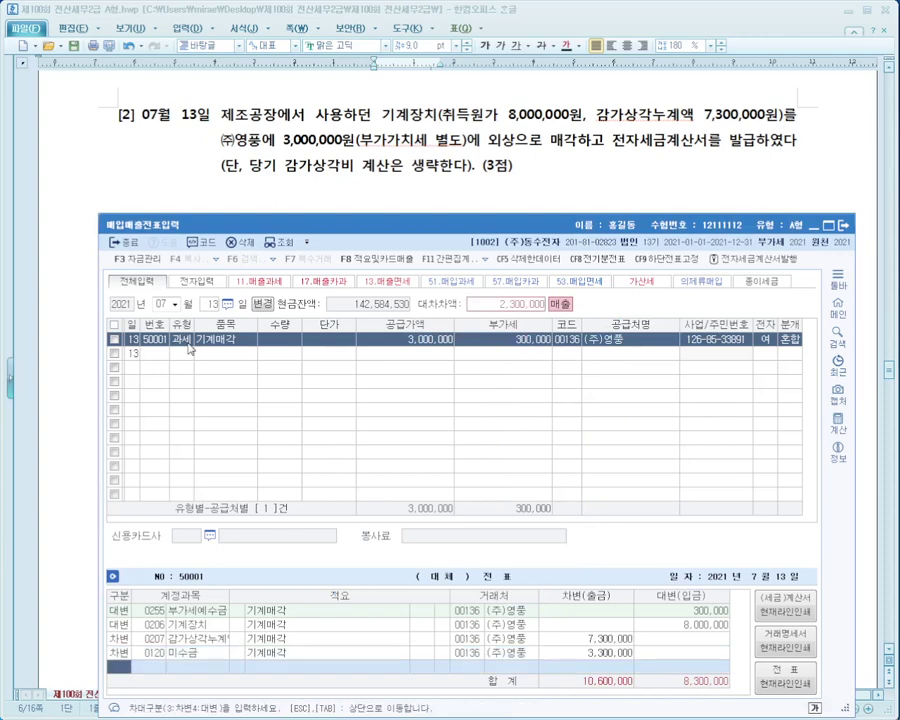
{"action": "type", "text": "4"}
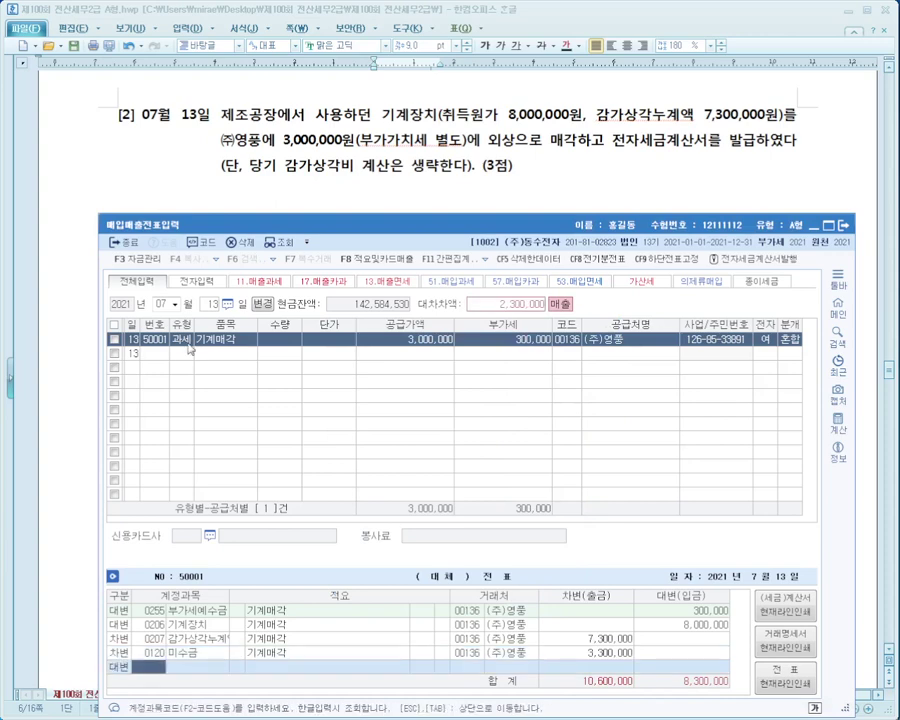
{"action": "type", "text": "유형"}
{"action": "key", "text": "Return"}
{"action": "key", "text": "Up"}
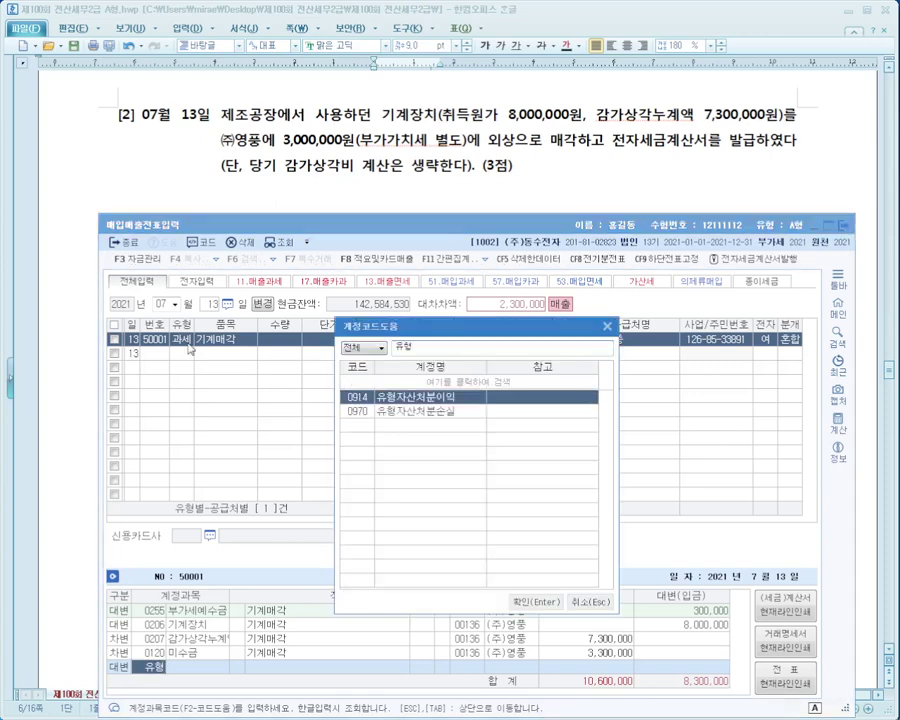
{"action": "key", "text": "Return"}
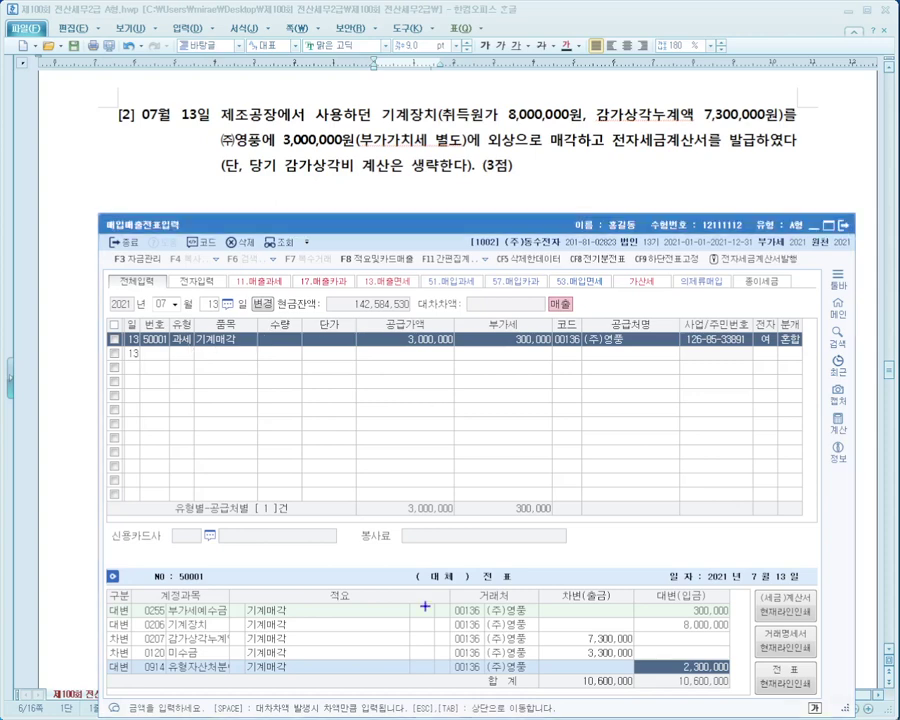
Mark up the journal's 기계장치 8,000,000 credit and 감가상각누계액 debit lines for review.
{"action": "mouse_move", "coordinate": [106, 615]}
{"action": "left_mouse_down"}
{"action": "mouse_move", "coordinate": [540, 636]}
{"action": "mouse_move", "coordinate": [774, 627]}
{"action": "mouse_move", "coordinate": [739, 629]}
{"action": "left_mouse_up"}
{"action": "mouse_move", "coordinate": [637, 596]}
{"action": "left_mouse_down"}
{"action": "mouse_move", "coordinate": [646, 630]}
{"action": "mouse_move", "coordinate": [681, 564]}
{"action": "left_mouse_up"}
{"action": "mouse_move", "coordinate": [199, 606]}
{"action": "left_mouse_down"}
{"action": "mouse_move", "coordinate": [208, 628]}
{"action": "mouse_move", "coordinate": [223, 590]}
{"action": "left_mouse_up"}
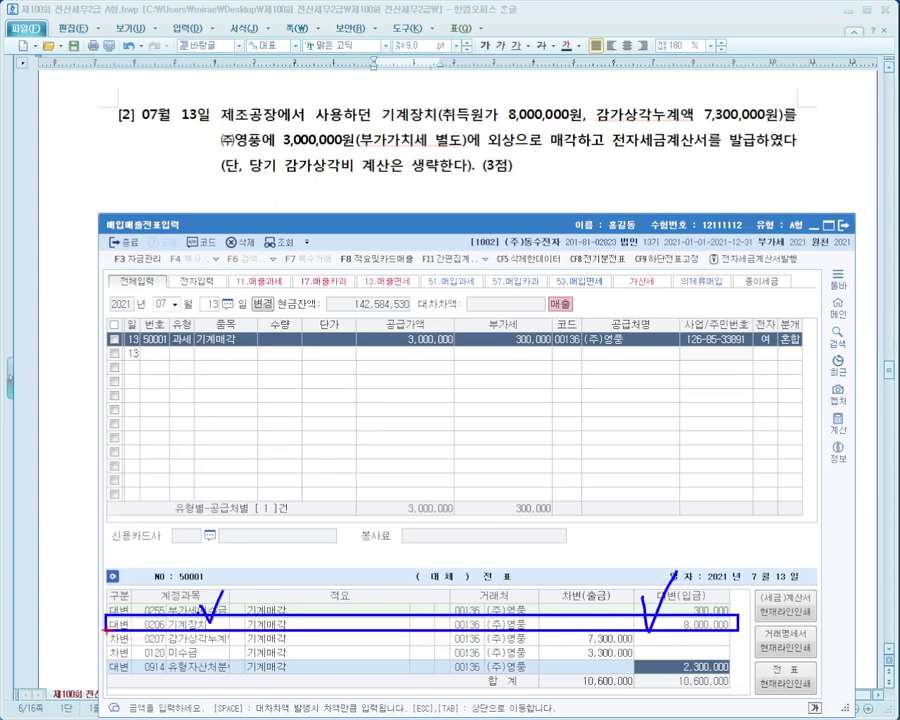
{"action": "mouse_move", "coordinate": [105, 630]}
{"action": "left_mouse_down"}
{"action": "mouse_move", "coordinate": [240, 650]}
{"action": "mouse_move", "coordinate": [389, 650]}
{"action": "mouse_move", "coordinate": [376, 640]}
{"action": "mouse_move", "coordinate": [394, 612]}
{"action": "left_mouse_up"}
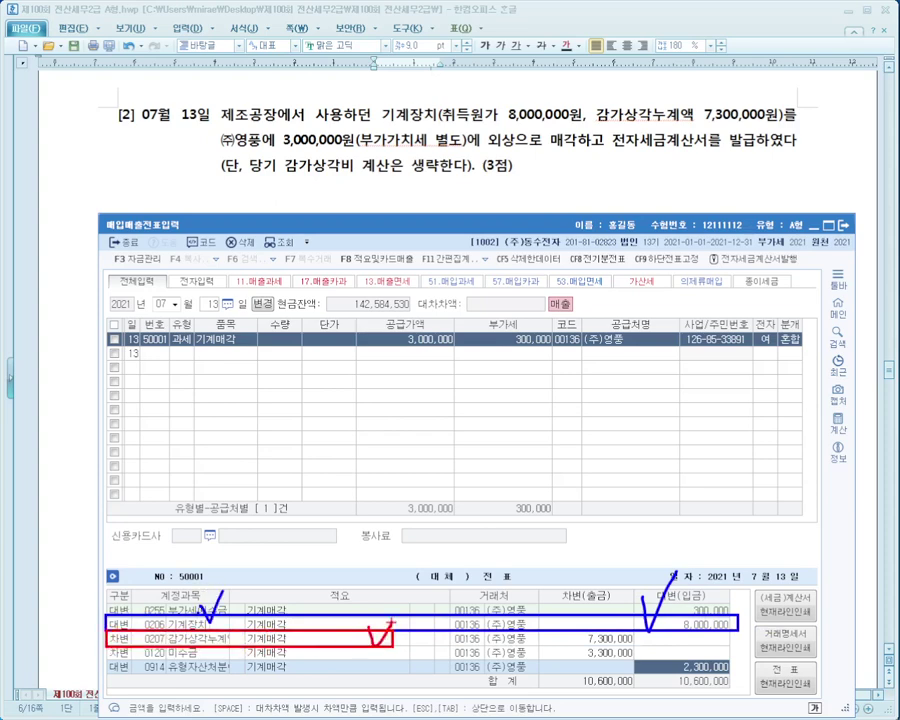
{"action": "key", "text": "Escape"}
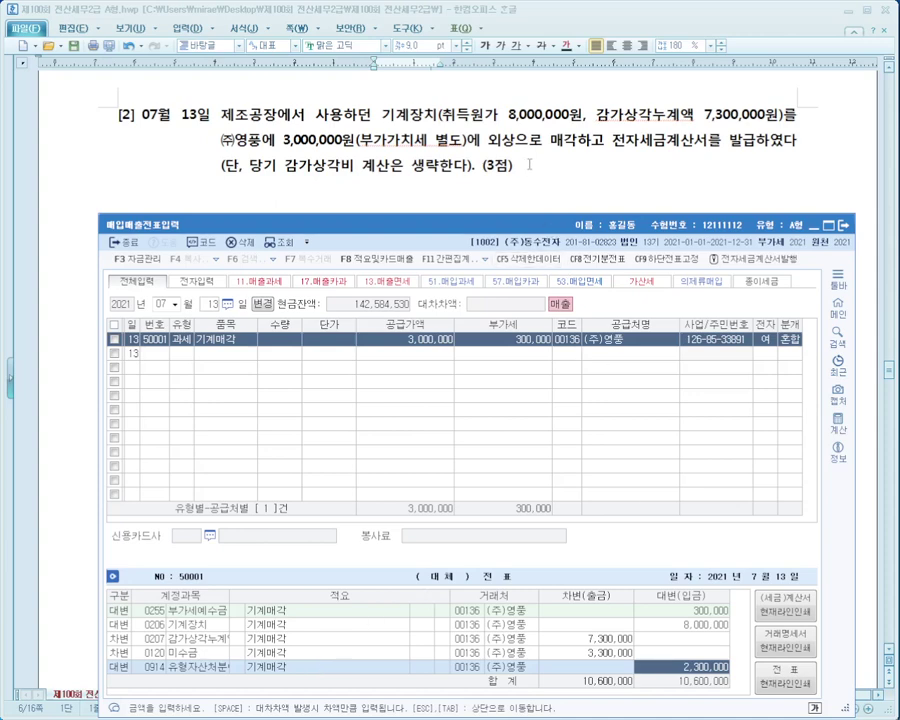
Annotate question [2]'s note that depreciation was omitted.
{"action": "key", "text": "ctrl+2"}
{"action": "mouse_move", "coordinate": [147, 142]}
{"action": "left_mouse_down"}
{"action": "mouse_move", "coordinate": [296, 190]}
{"action": "mouse_move", "coordinate": [535, 188]}
{"action": "left_mouse_up"}
{"action": "left_click_drag", "start_coordinate": [133, 85], "coordinate": [222, 165]}
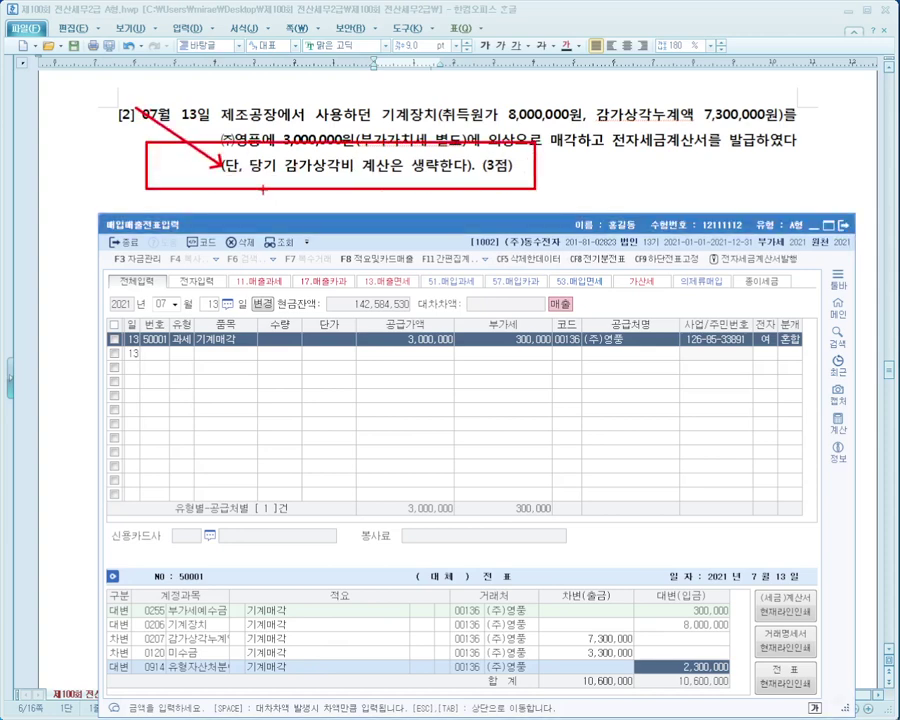
{"action": "left_click_drag", "start_coordinate": [483, 143], "coordinate": [415, 186]}
{"action": "key", "text": "Escape"}
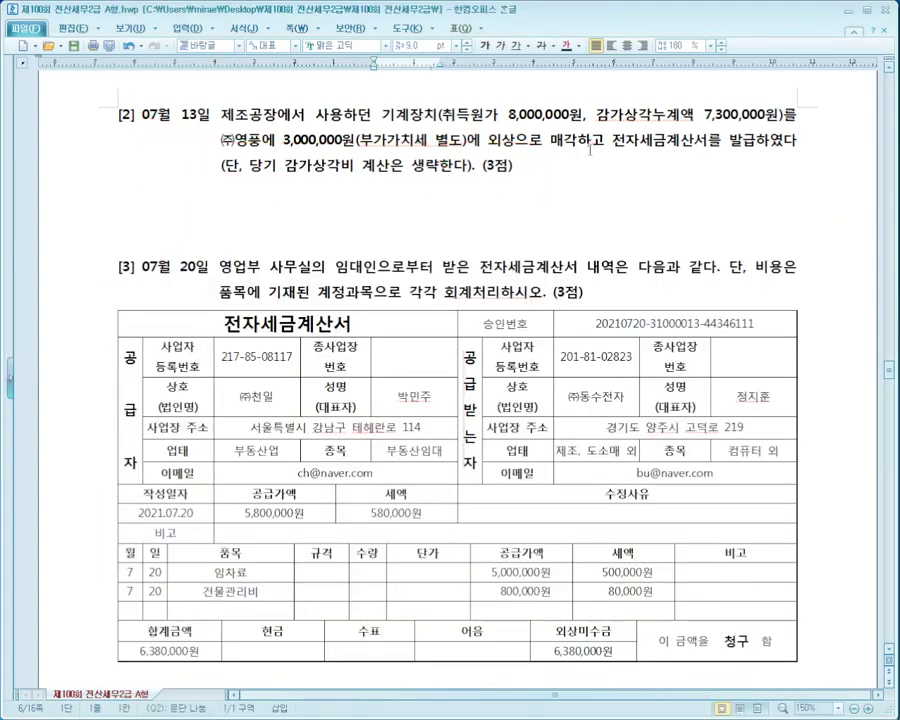
Show question [3]'s 7/20 invoice with the entry window placed beneath it, day field selected.
{"action": "scroll", "coordinate": [519, 209], "scroll_direction": "down", "scroll_amount": 3}
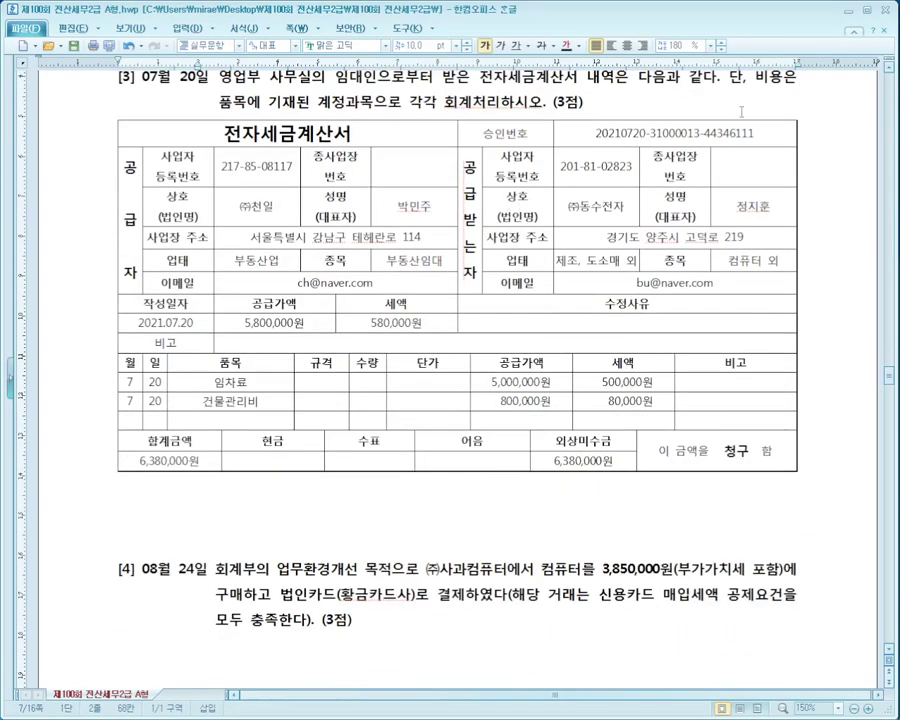
{"action": "key", "text": "alt+Tab"}
{"action": "left_click_drag", "start_coordinate": [528, 224], "coordinate": [513, 487]}
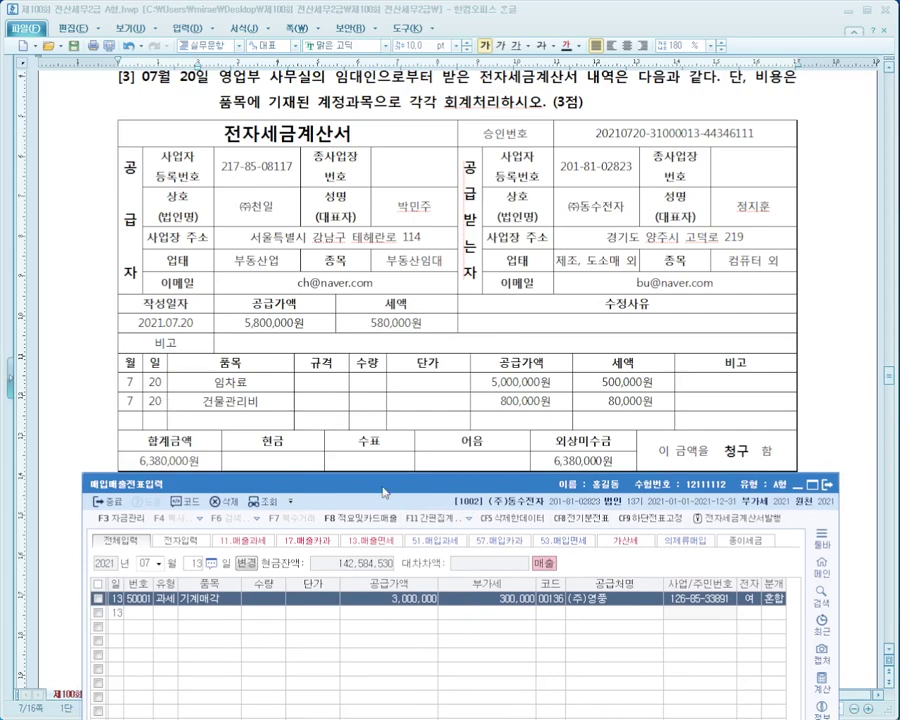
{"action": "left_click_drag", "start_coordinate": [384, 492], "coordinate": [389, 450]}
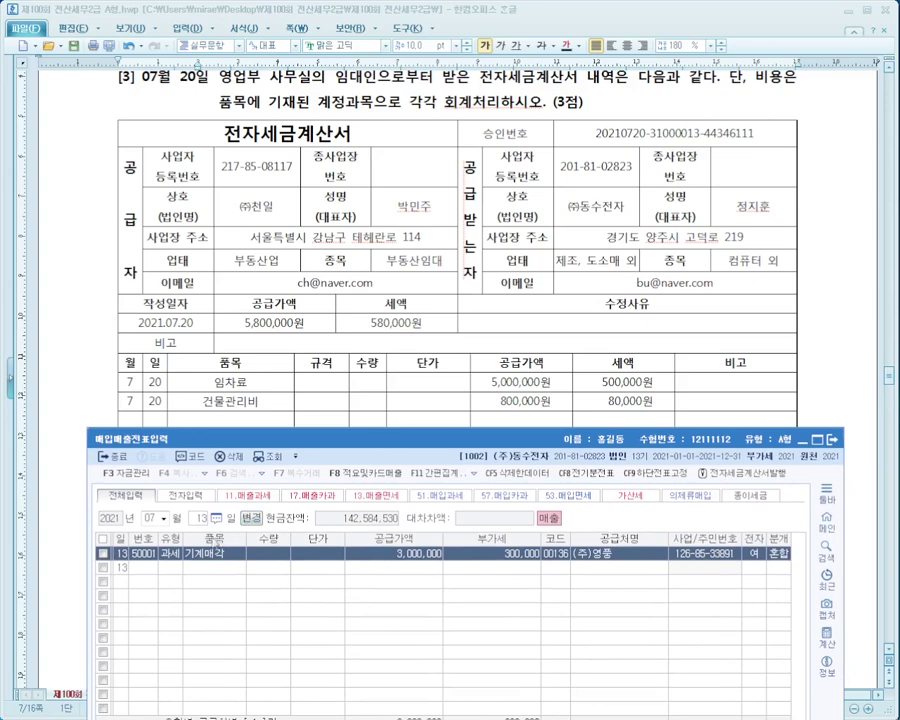
{"action": "left_click", "coordinate": [201, 518]}
Start a 07/20 line as a type 51 taxable purchase with item 임차료외.
{"action": "type", "text": "20"}
{"action": "key", "text": "Return"}
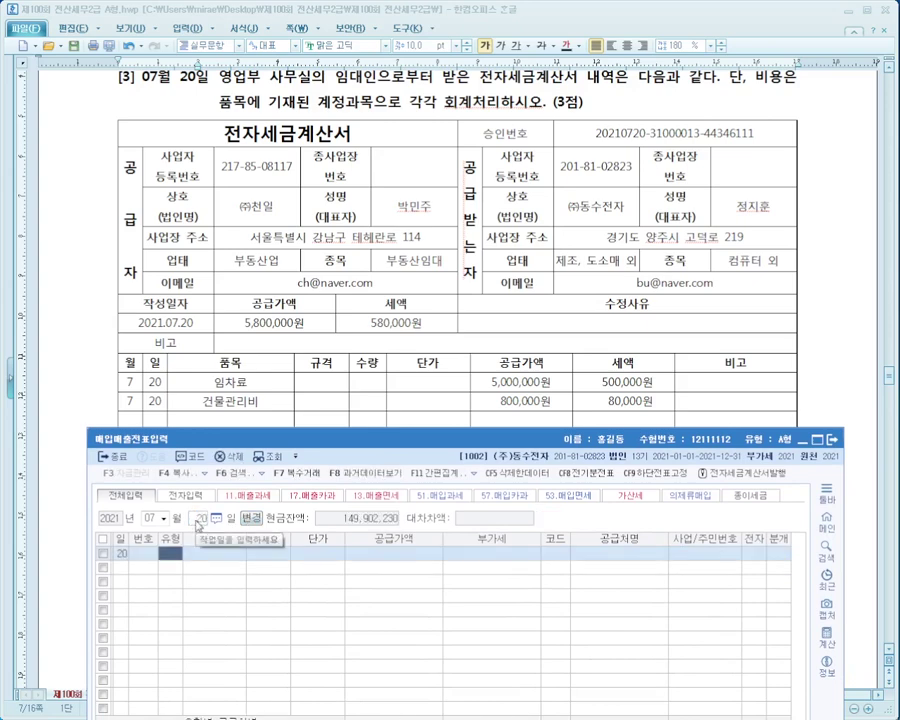
{"action": "type", "text": "51"}
{"action": "key", "text": "Return"}
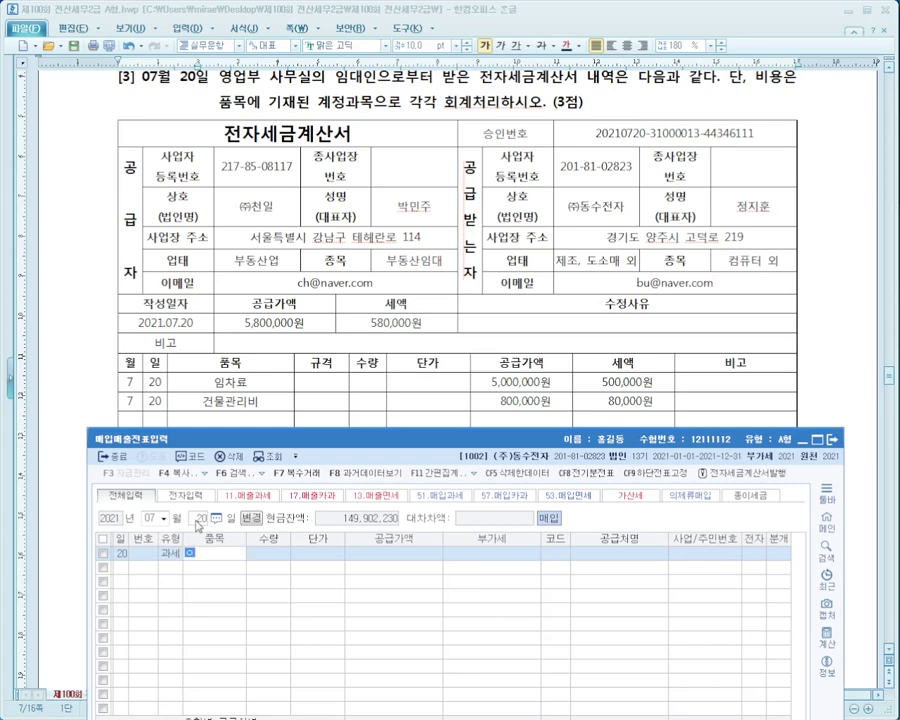
{"action": "type", "text": "임"}
{"action": "type", "text": "차료외"}
{"action": "key", "text": "Return"}
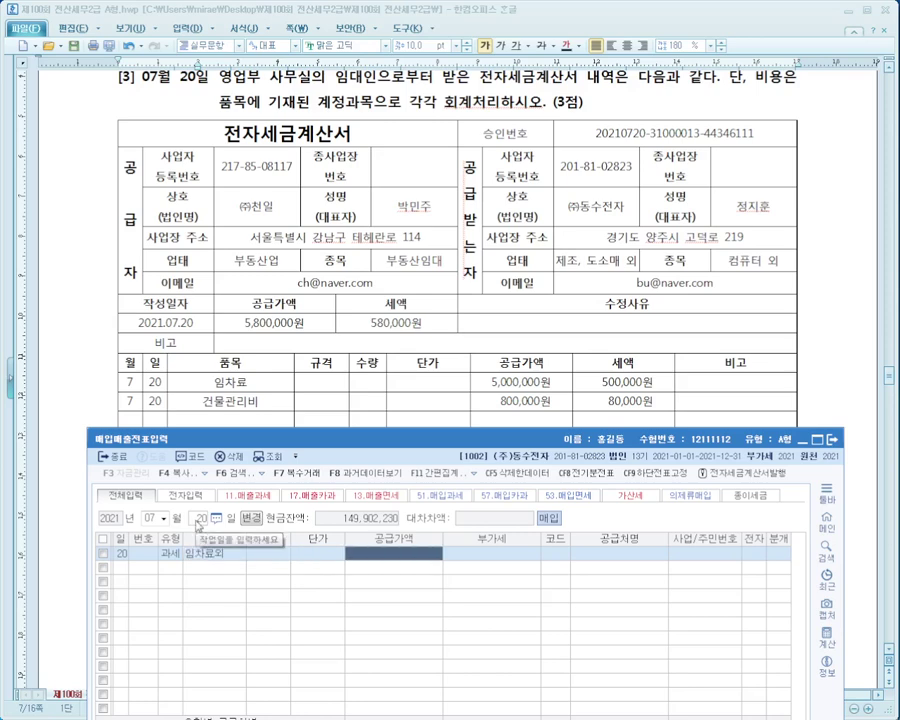
Enter 5,800,000 supply value and select supplier (주)천일.
{"action": "left_click_drag", "start_coordinate": [510, 443], "coordinate": [514, 494]}
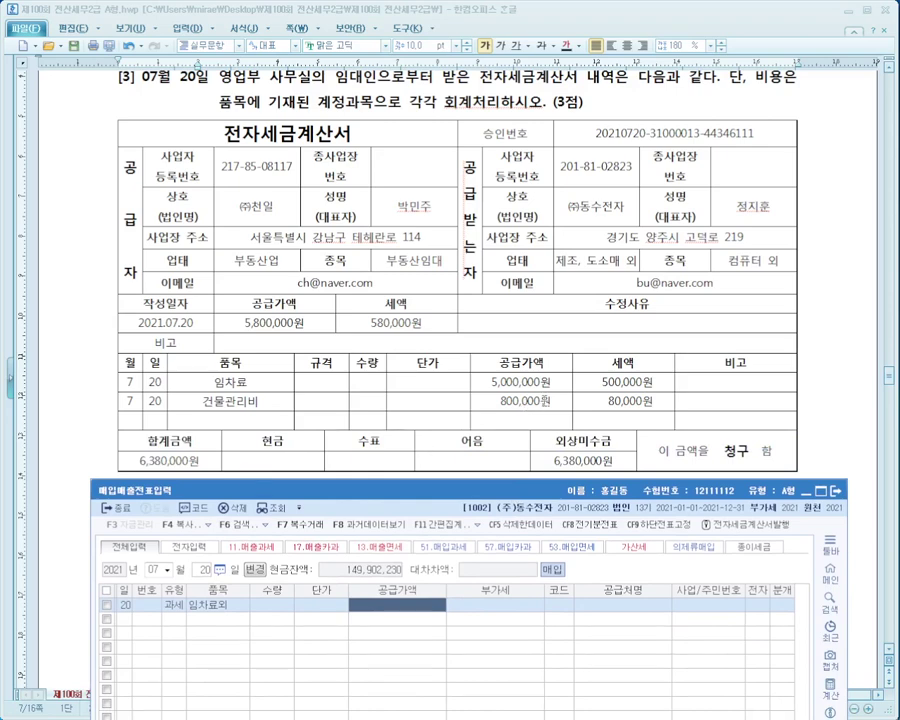
{"action": "type", "text": "5,80"}
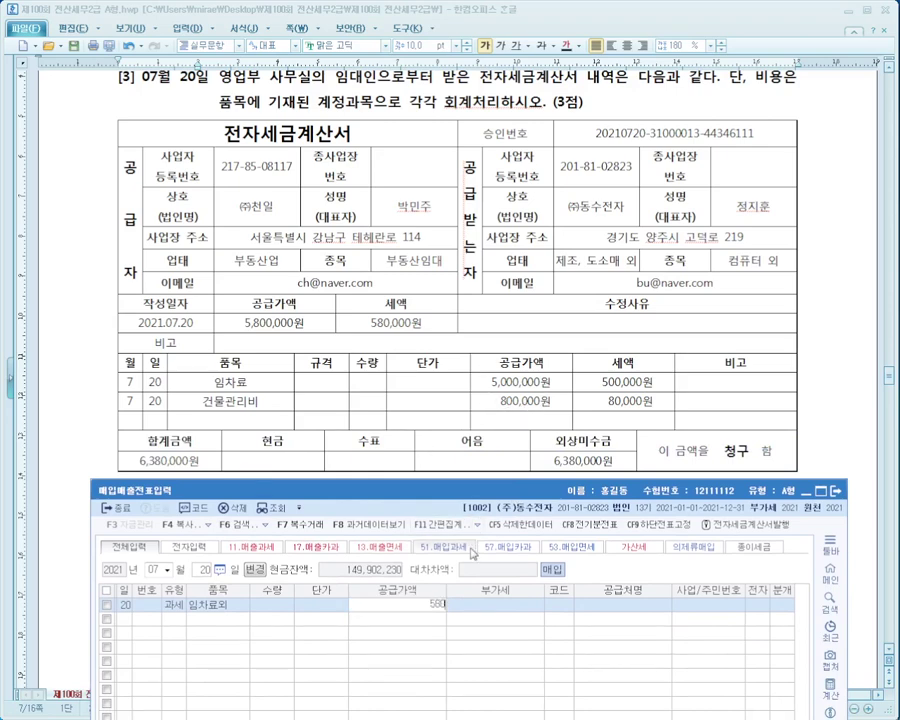
{"action": "type", "text": "0,000"}
{"action": "key", "text": "Return"}
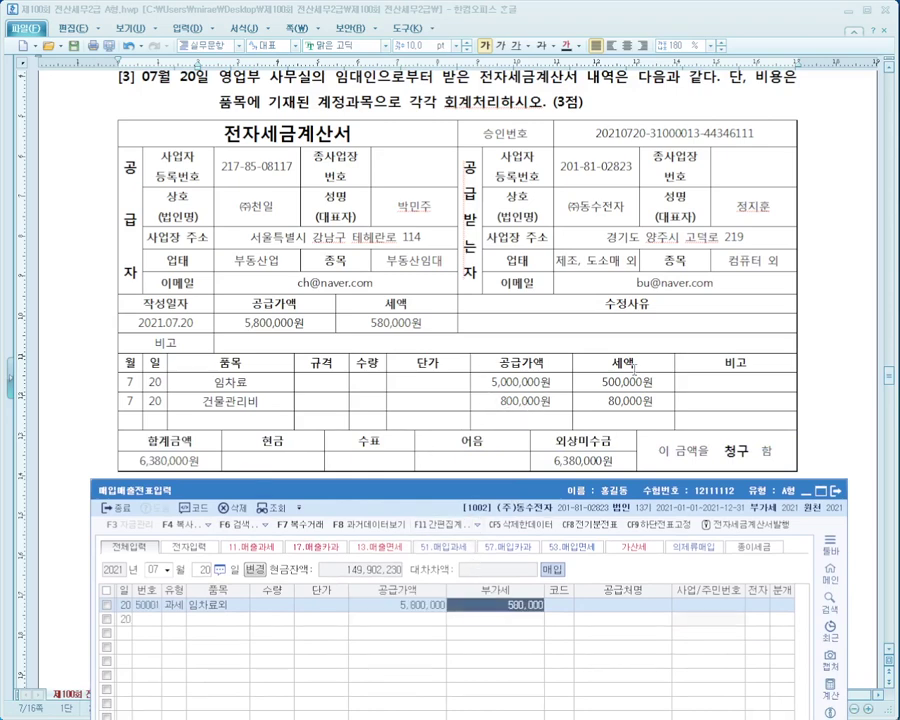
{"action": "left_click", "coordinate": [565, 608]}
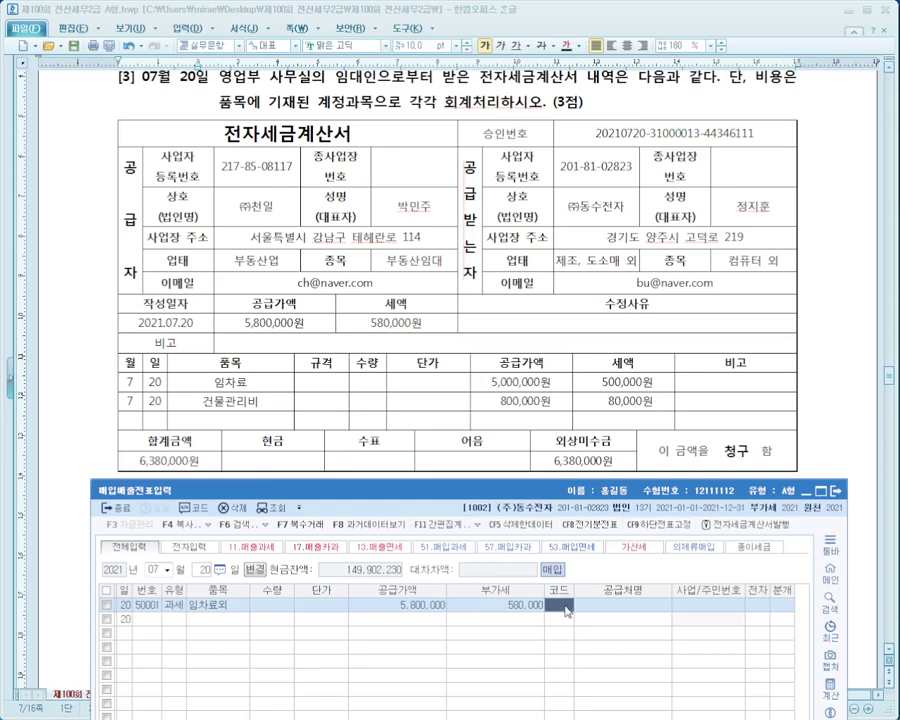
{"action": "type", "text": "천일"}
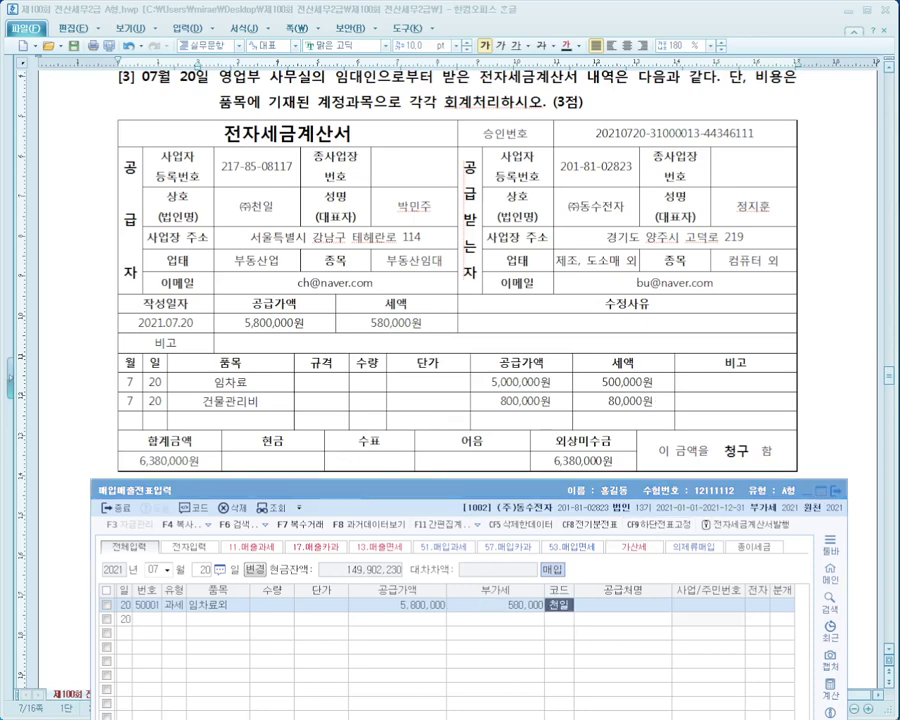
{"action": "key", "text": "Return"}
{"action": "key", "text": "Return"}
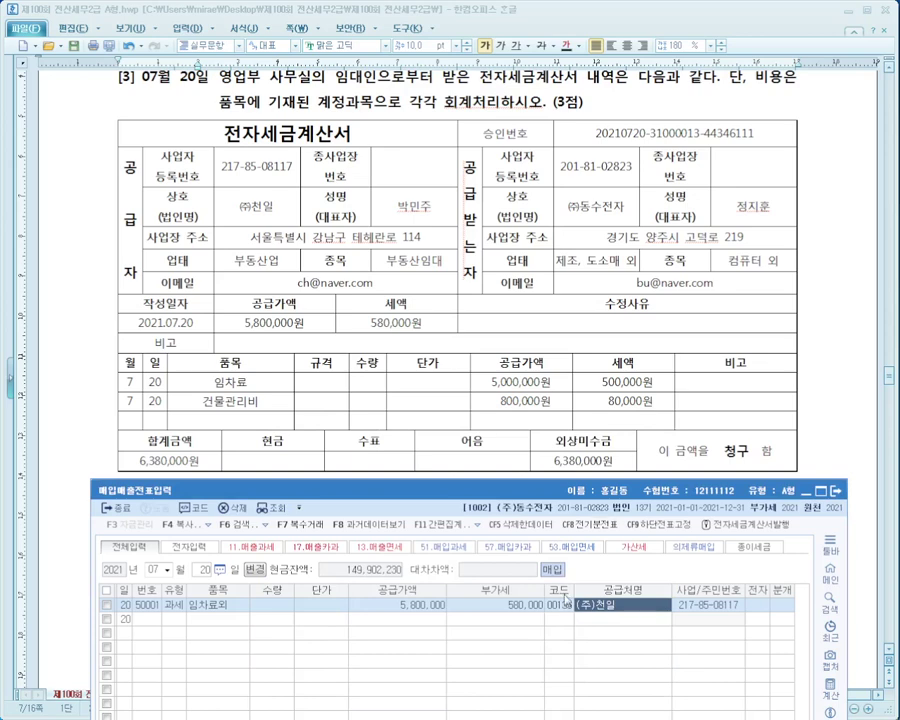
Mark the invoice electronic (1) and choose a mixed (혼합) journal entry.
{"action": "left_click_drag", "start_coordinate": [576, 488], "coordinate": [572, 428]}
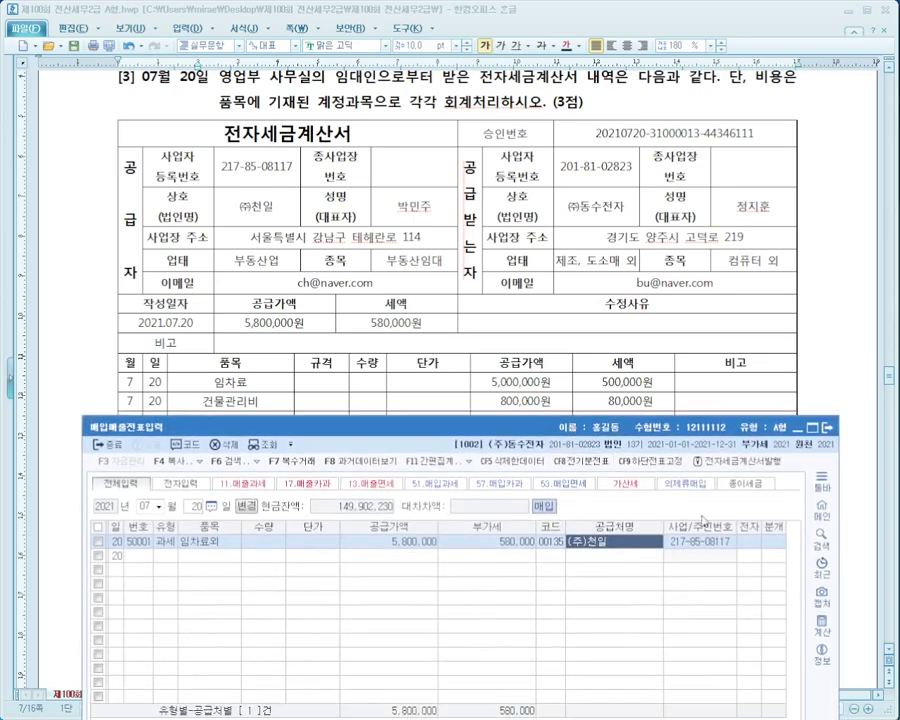
{"action": "left_click", "coordinate": [748, 543]}
{"action": "type", "text": "1"}
{"action": "key", "text": "Return"}
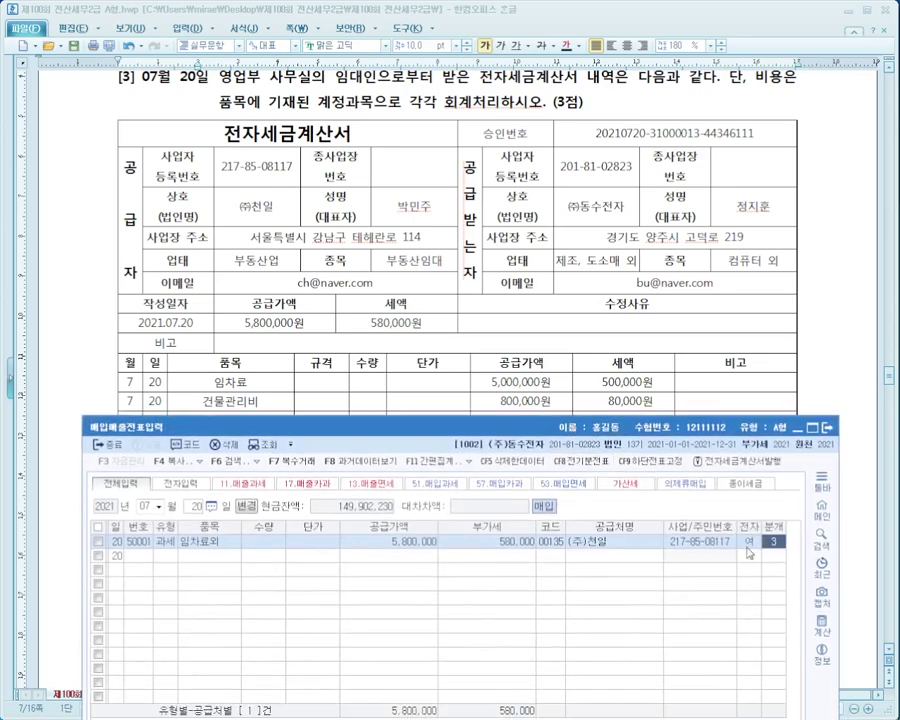
{"action": "type", "text": "3"}
{"action": "key", "text": "Return"}
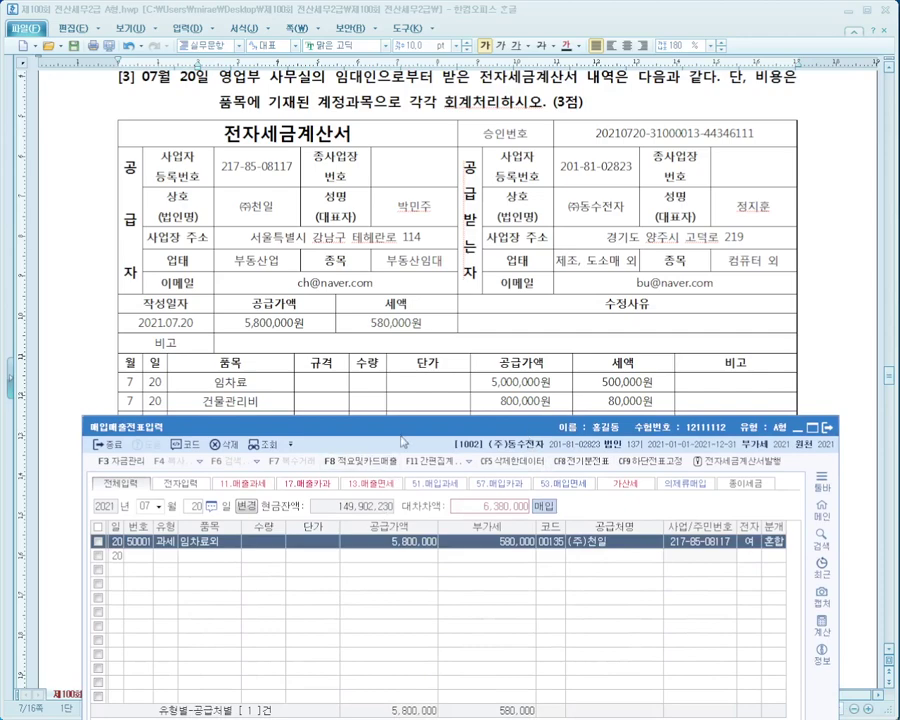
{"action": "left_click_drag", "start_coordinate": [403, 440], "coordinate": [385, 140]}
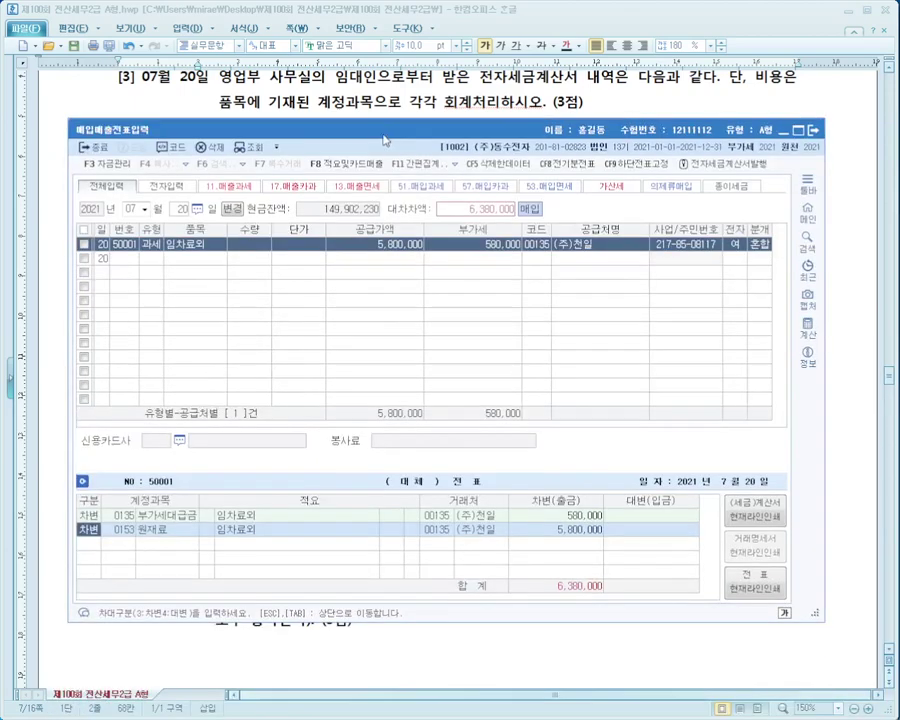
Replace the debit account with 0819 임차료 at 5,000,000.
{"action": "left_click", "coordinate": [128, 528]}
{"action": "type", "text": "임차"}
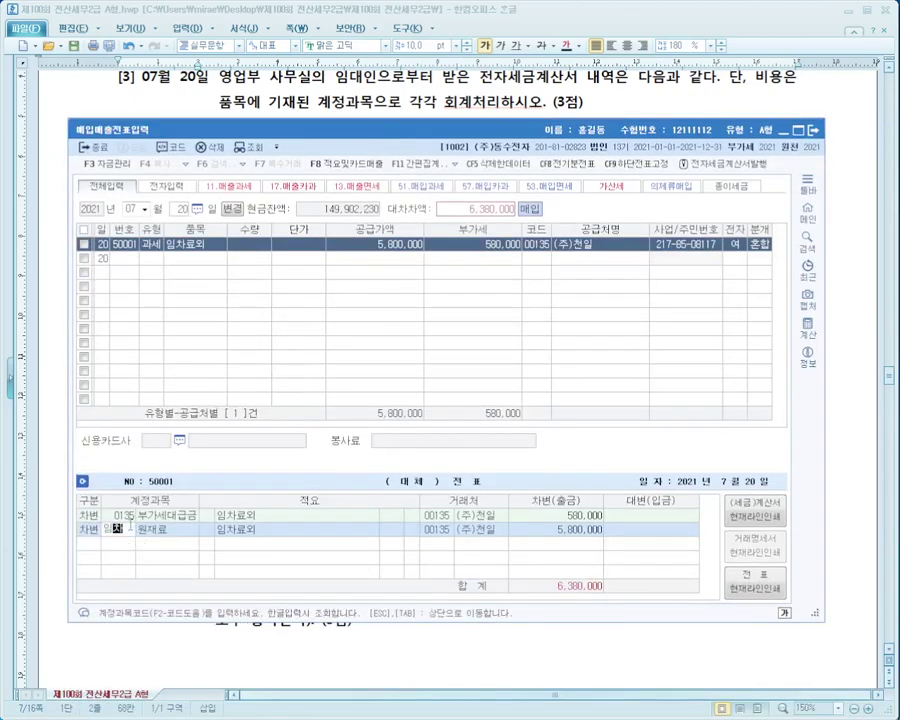
{"action": "key", "text": "Return"}
{"action": "key", "text": "Down"}
{"action": "key", "text": "Down"}
{"action": "key", "text": "Down"}
{"action": "key", "text": "Down"}
{"action": "key", "text": "Down"}
{"action": "key", "text": "Down"}
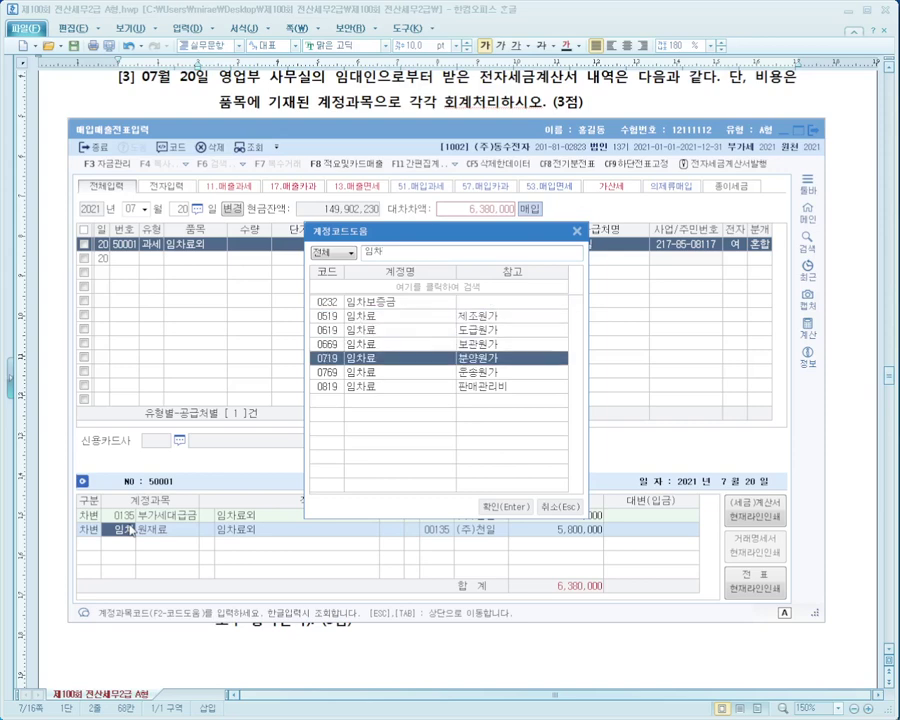
{"action": "key", "text": "Return"}
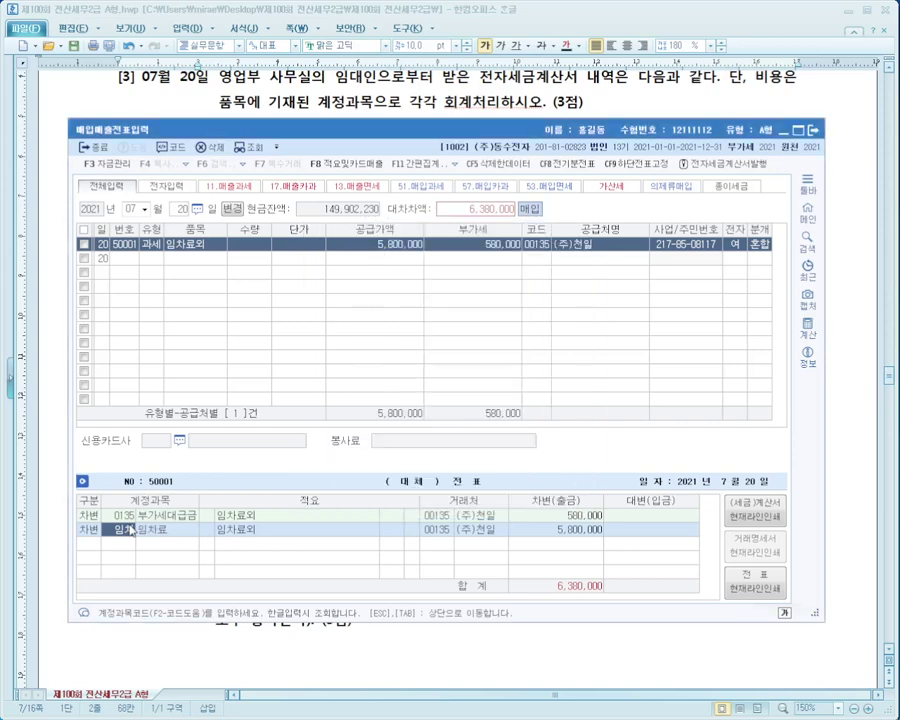
{"action": "key", "text": "Return"}
{"action": "type", "text": "5000000"}
{"action": "key", "text": "Return"}
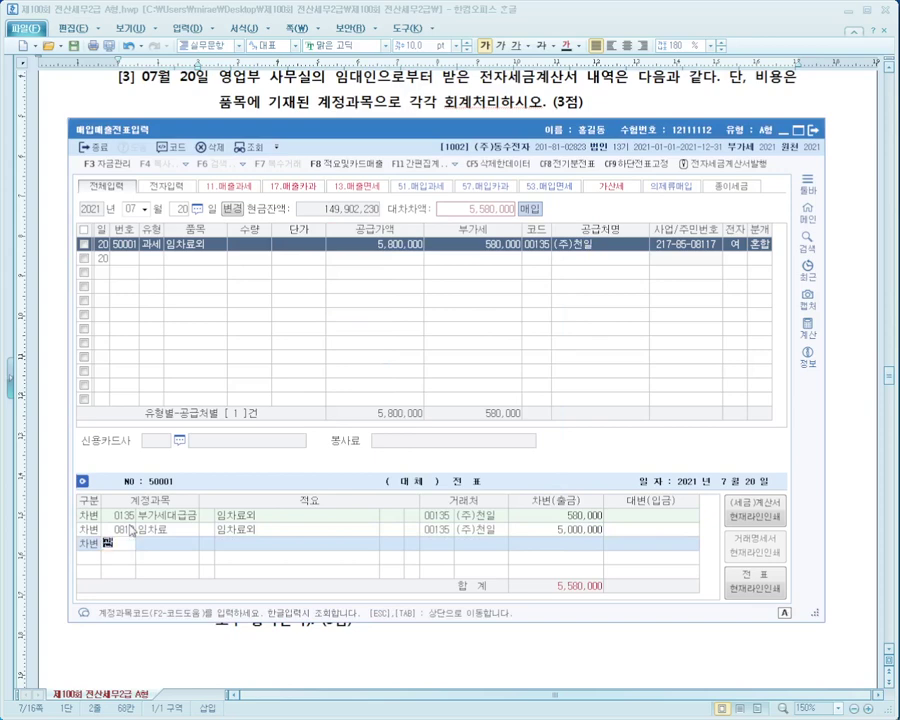
Add a 0837 건물관리비 800,000 debit and credit 0253 미지급금 6,380,000.
{"action": "type", "text": "관리"}
{"action": "key", "text": "Return"}
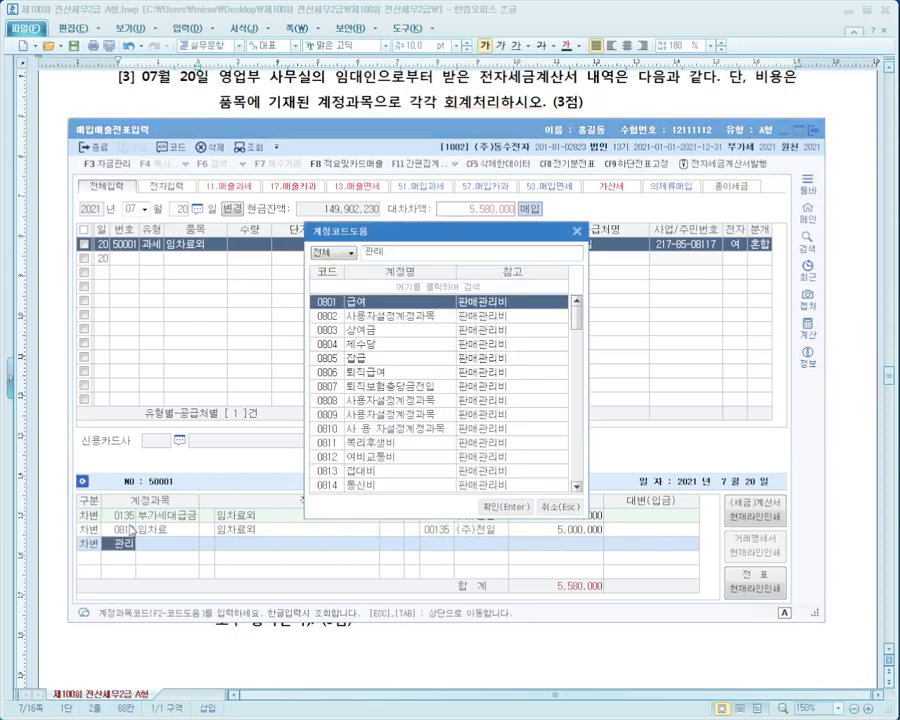
{"action": "key", "text": "Down"}
{"action": "key", "text": "Down"}
{"action": "key", "text": "Down"}
{"action": "key", "text": "Down"}
{"action": "key", "text": "Down"}
{"action": "key", "text": "Down"}
{"action": "key", "text": "Down"}
{"action": "key", "text": "Down"}
{"action": "key", "text": "Down"}
{"action": "key", "text": "Down"}
{"action": "key", "text": "Down"}
{"action": "key", "text": "Down"}
{"action": "key", "text": "Down"}
{"action": "key", "text": "Down"}
{"action": "key", "text": "Down"}
{"action": "key", "text": "Down"}
{"action": "key", "text": "Down"}
{"action": "key", "text": "Down"}
{"action": "key", "text": "Down"}
{"action": "key", "text": "Down"}
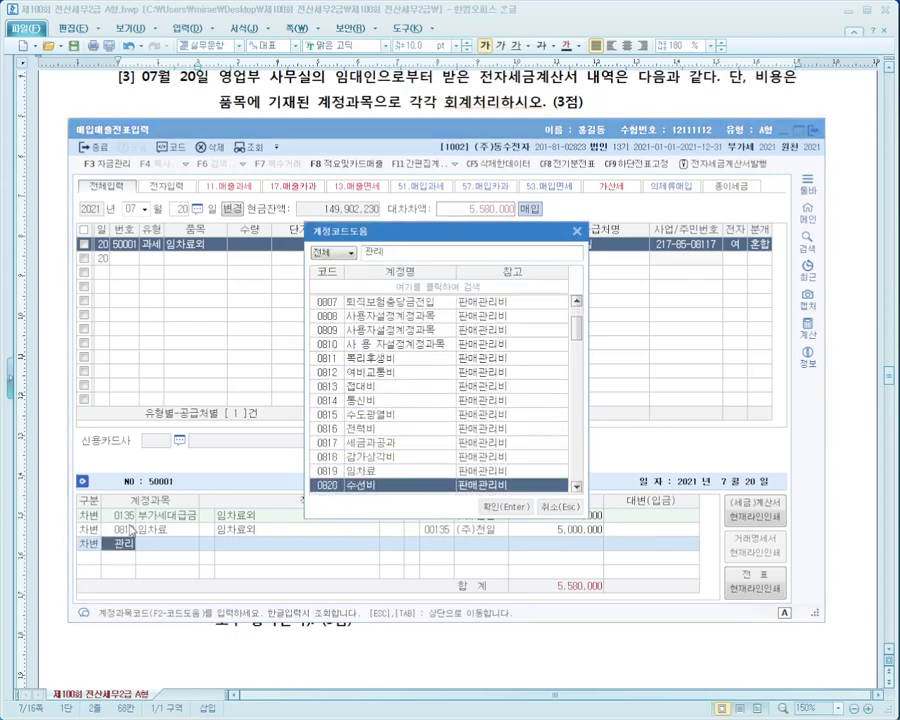
{"action": "key", "text": "Escape"}
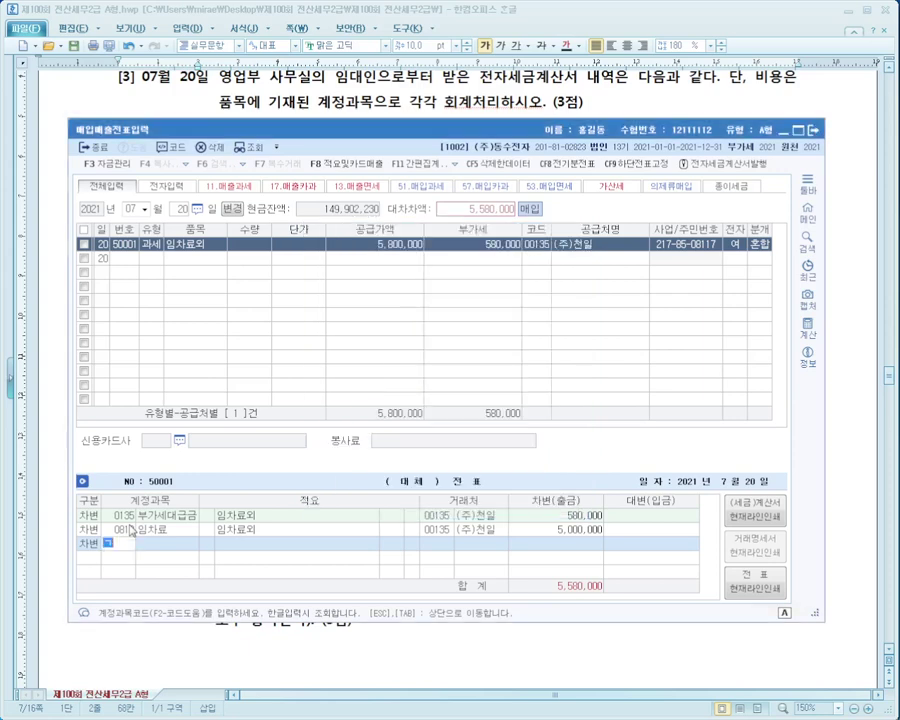
{"action": "type", "text": "건물관"}
{"action": "key", "text": "Return"}
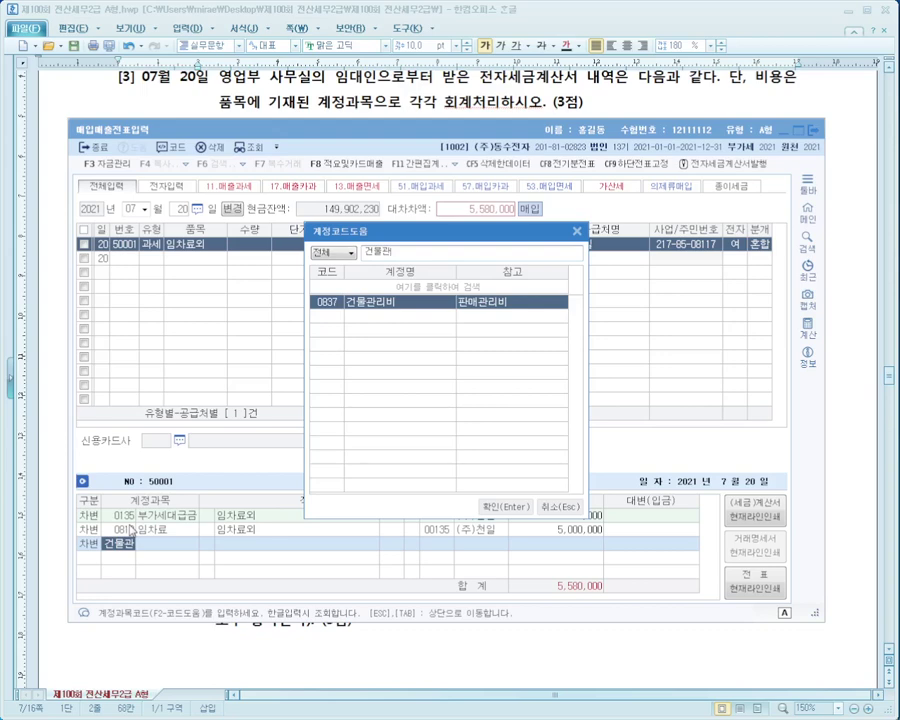
{"action": "key", "text": "Return"}
{"action": "type", "text": "8000000"}
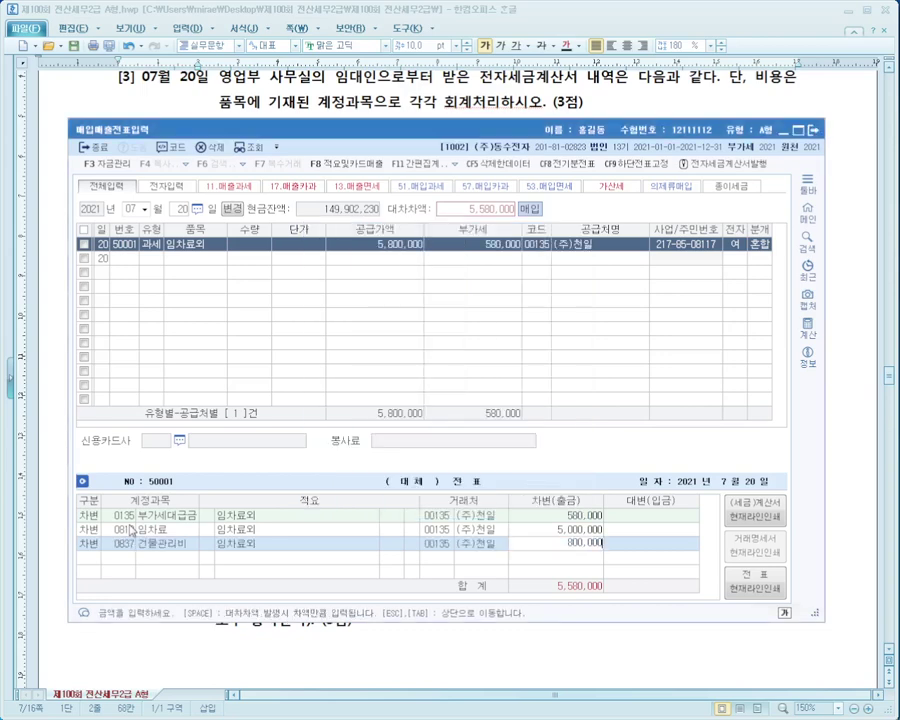
{"action": "key", "text": "Return"}
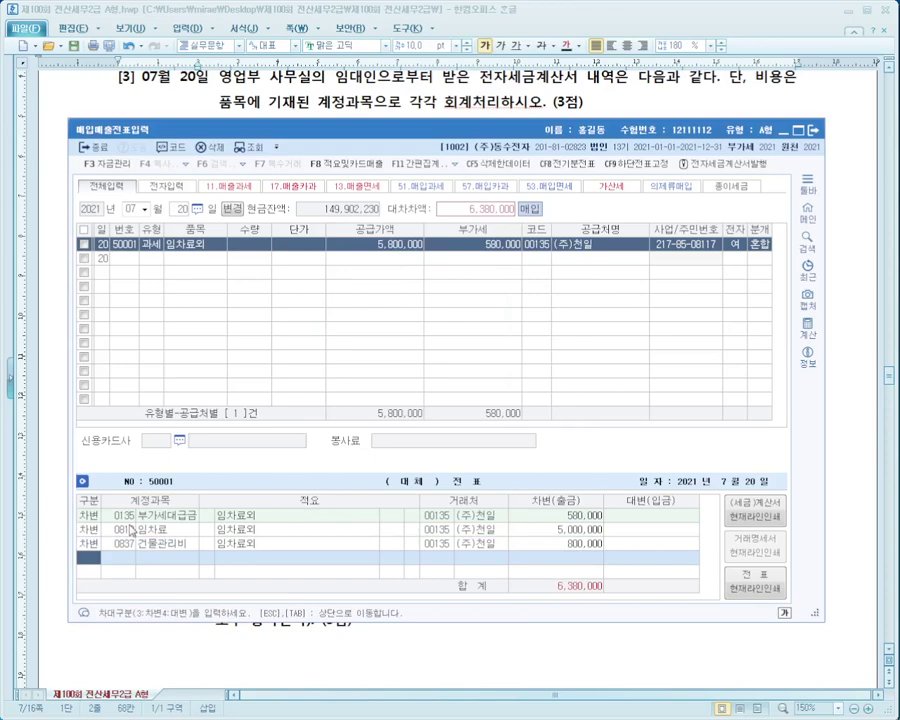
{"action": "left_click_drag", "start_coordinate": [503, 137], "coordinate": [508, 194]}
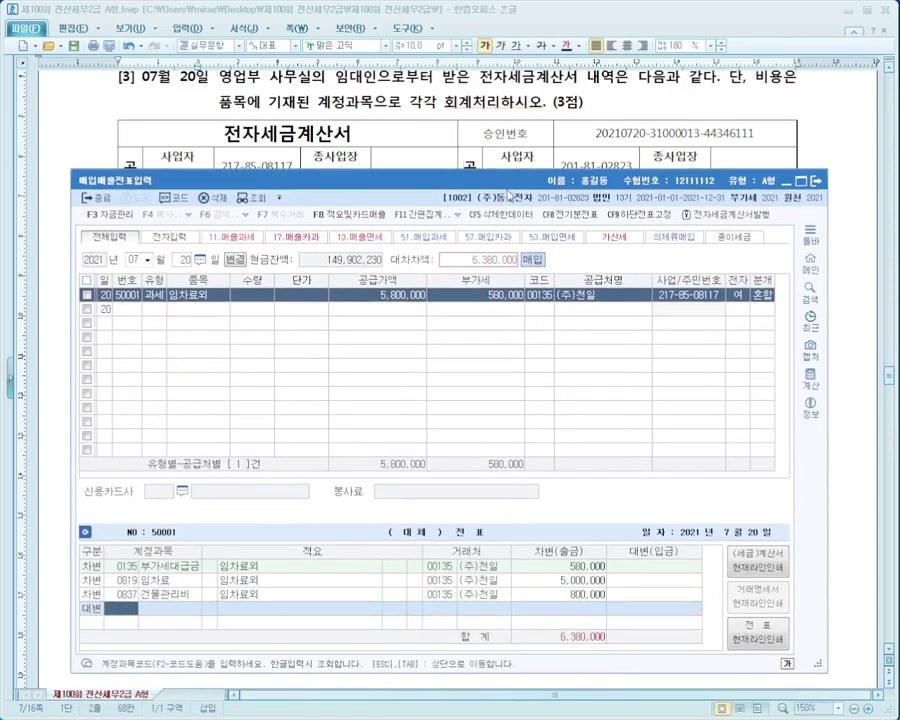
{"action": "type", "text": "미지급"}
{"action": "key", "text": "Return"}
{"action": "key", "text": "Return"}
{"action": "key", "text": "Return"}
{"action": "key", "text": "Return"}
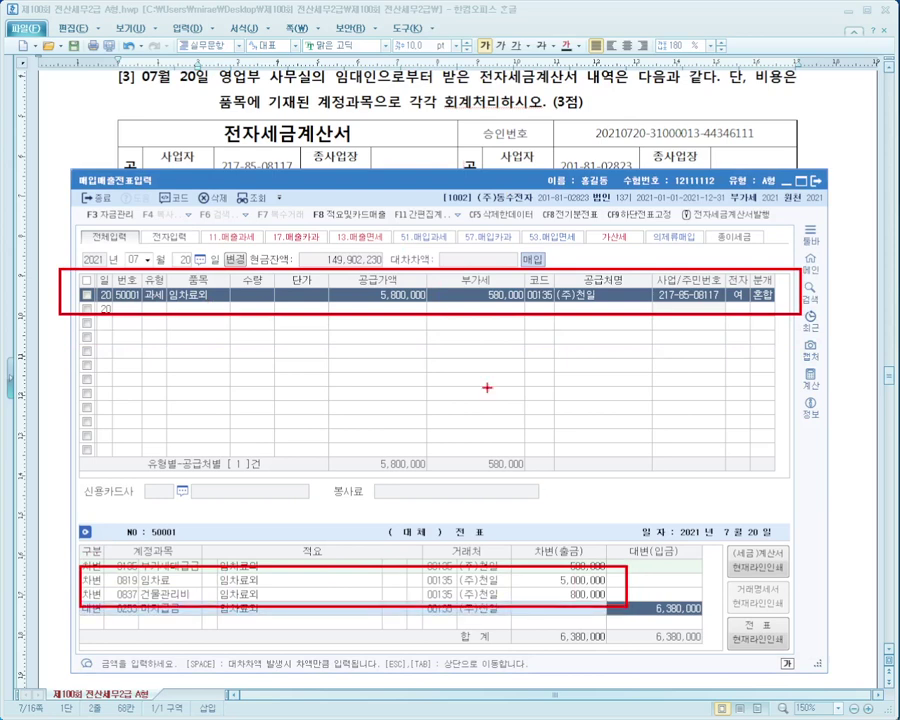
Scroll the exam paper to question [4] and position the entry window below it.
{"action": "left_click_drag", "start_coordinate": [541, 548], "coordinate": [548, 608]}
{"action": "left_click_drag", "start_coordinate": [599, 573], "coordinate": [677, 498]}
{"action": "key", "text": "Escape"}
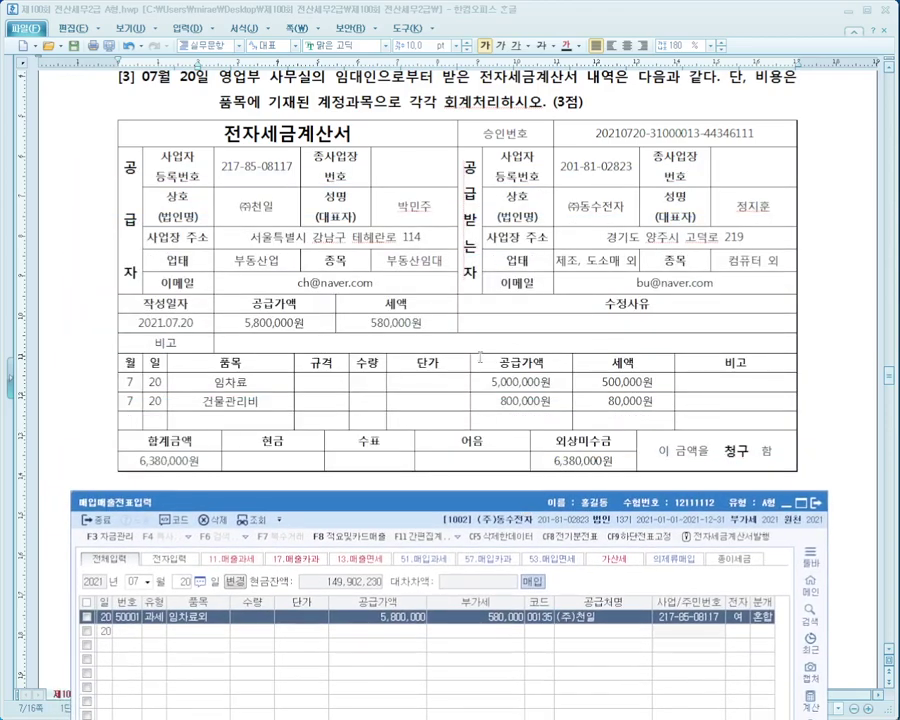
{"action": "left_click", "coordinate": [398, 319]}
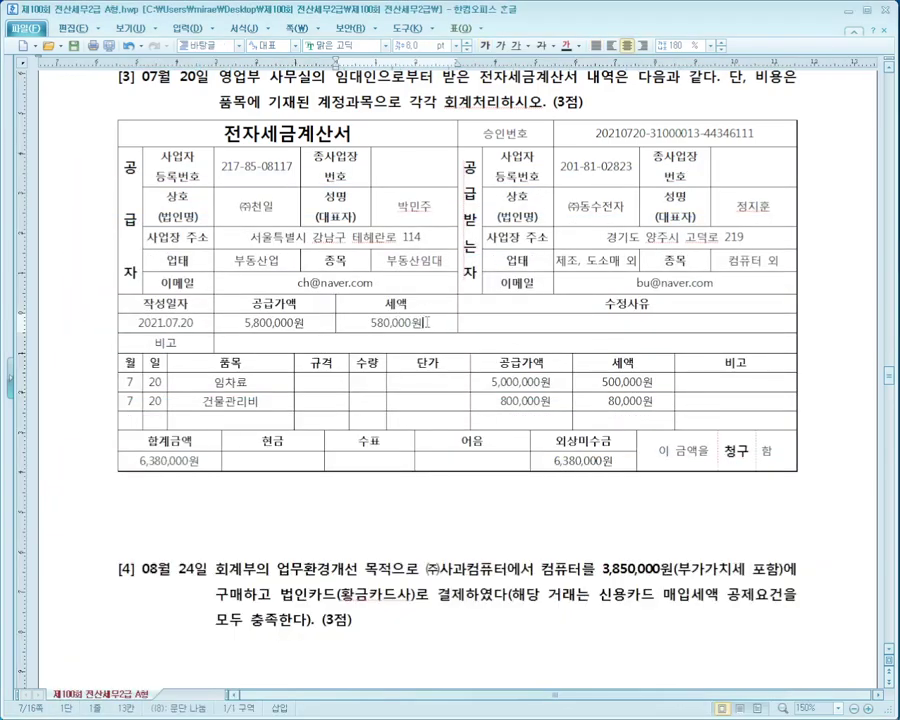
{"action": "scroll", "coordinate": [427, 322], "scroll_direction": "down", "scroll_amount": 10}
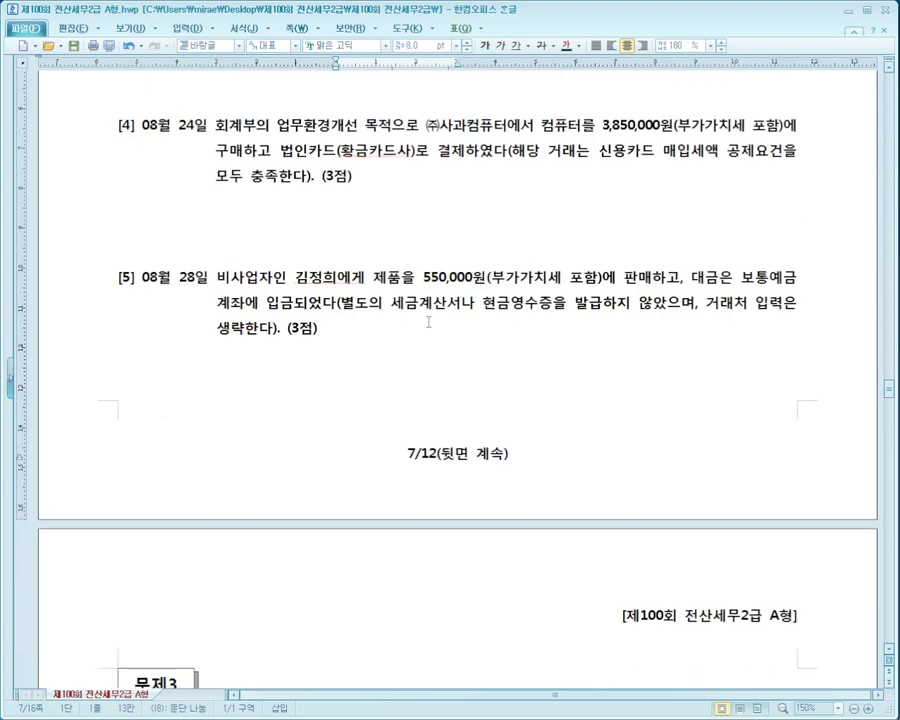
{"action": "key", "text": "alt+Tab"}
{"action": "left_click_drag", "start_coordinate": [451, 495], "coordinate": [438, 246]}
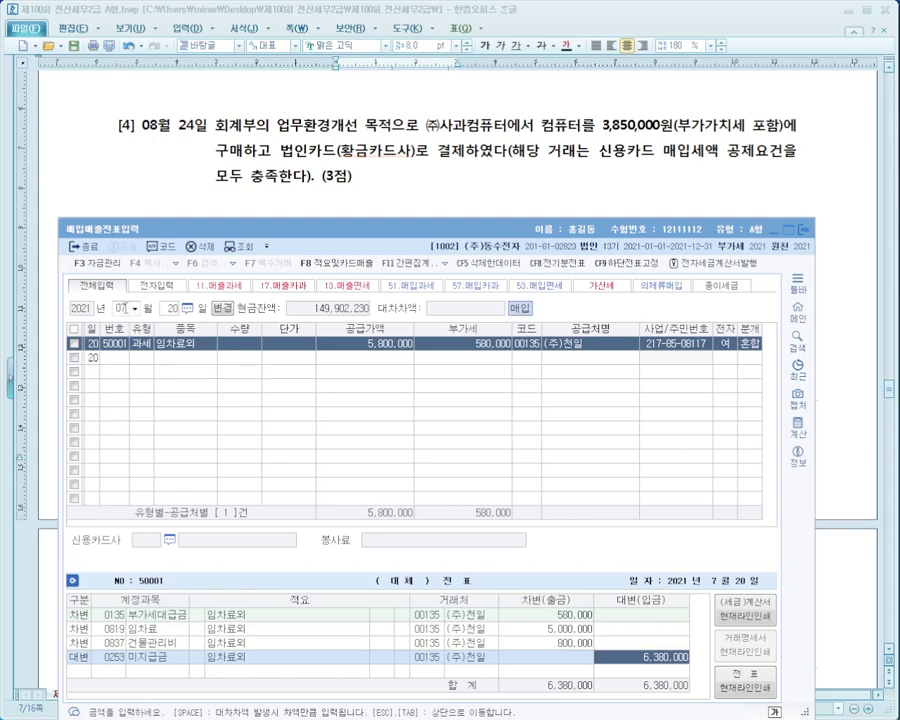
Start an 08/24 line as a type 57 card purchase (카과).
{"action": "left_click", "coordinate": [121, 308]}
{"action": "type", "text": "08"}
{"action": "key", "text": "Return"}
{"action": "type", "text": "24"}
{"action": "key", "text": "Return"}
{"action": "key", "text": "Return"}
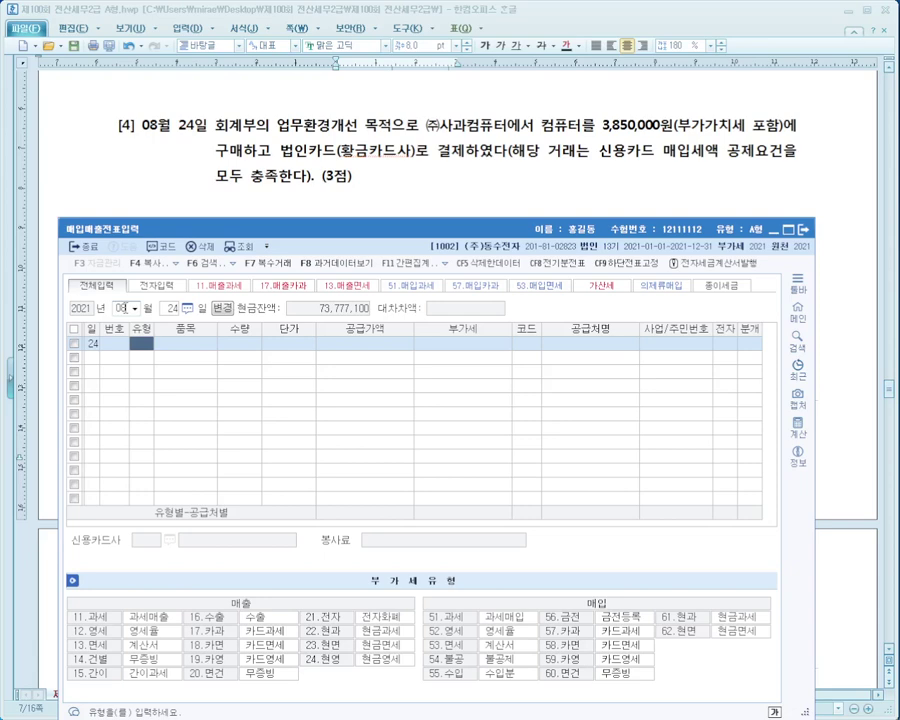
{"action": "type", "text": "57"}
{"action": "key", "text": "Return"}
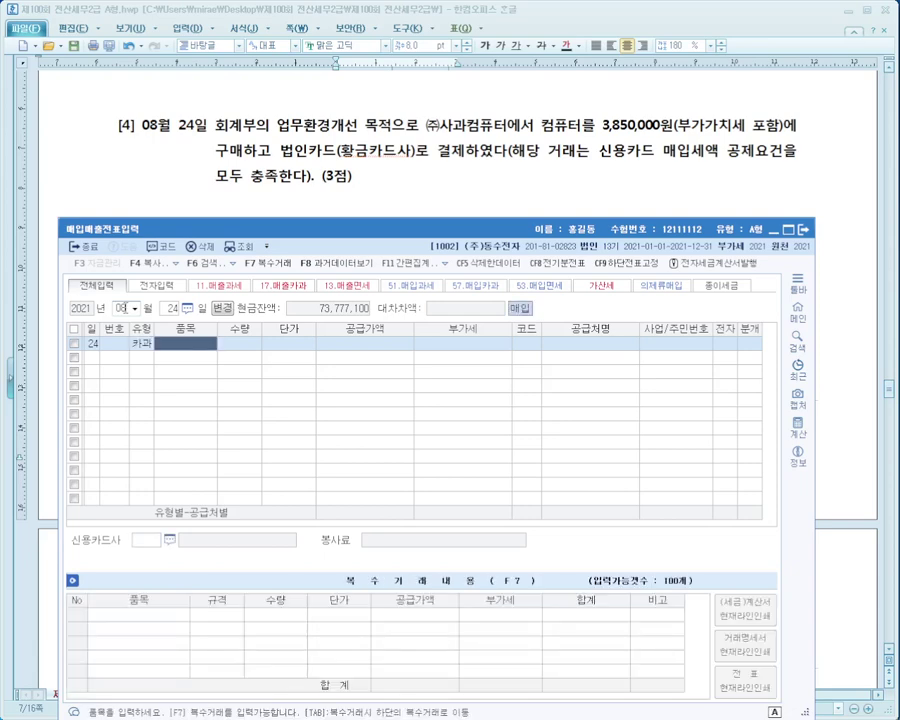
Enter item 컴퓨터 at 3,850,000 total (3,500,000 + 350,000 VAT) from (주)사과컴퓨터.
{"action": "type", "text": "zjavbx"}
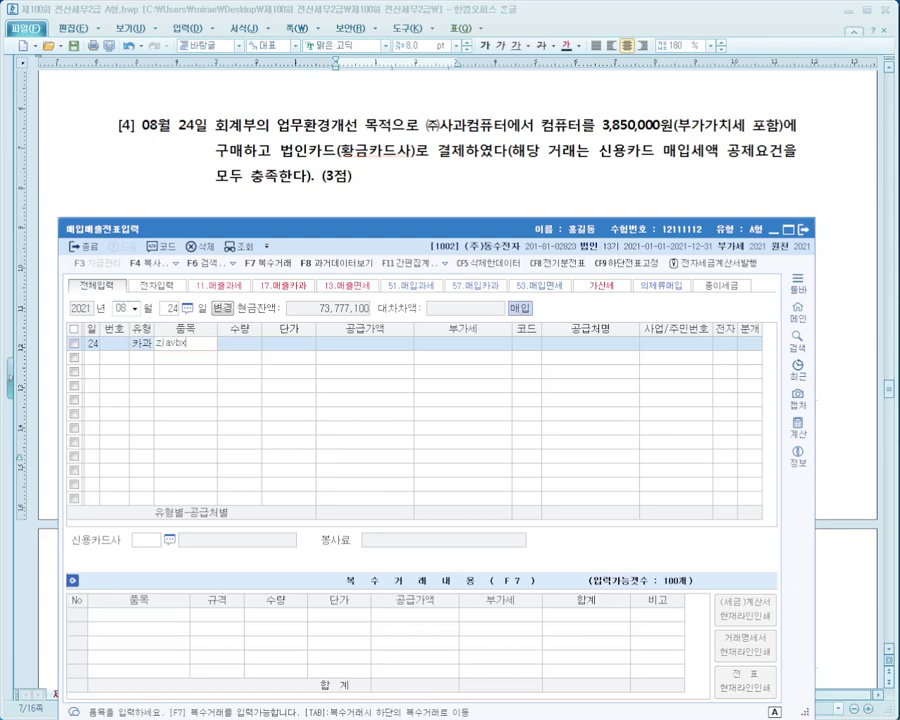
{"action": "key", "text": "BackSpace"}
{"action": "key", "text": "BackSpace"}
{"action": "type", "text": "컴퓨터"}
{"action": "key", "text": "Return"}
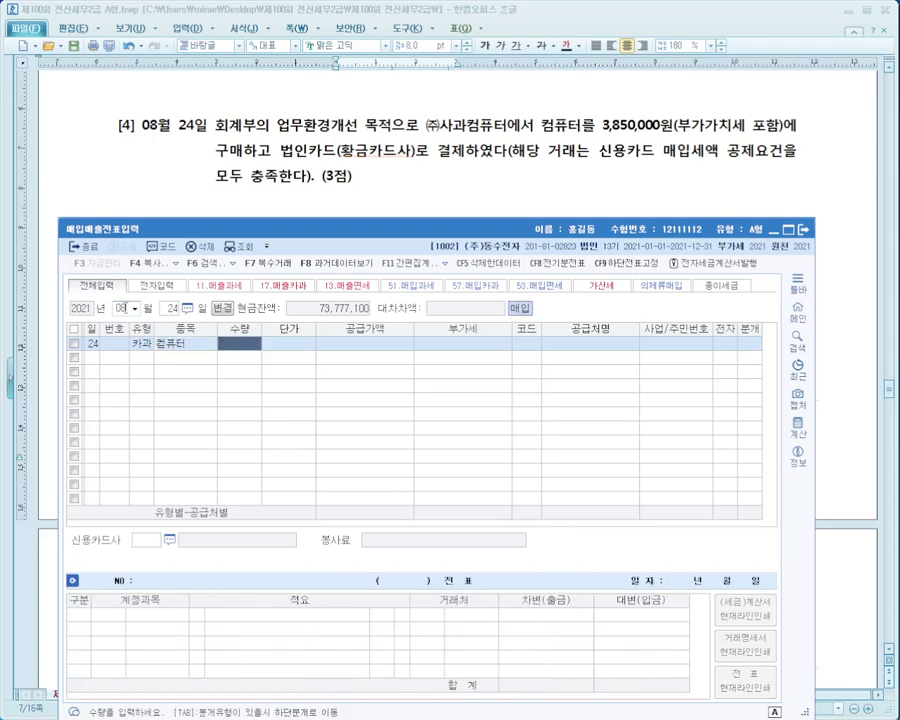
{"action": "key", "text": "Return"}
{"action": "key", "text": "Return"}
{"action": "type", "text": "3850000"}
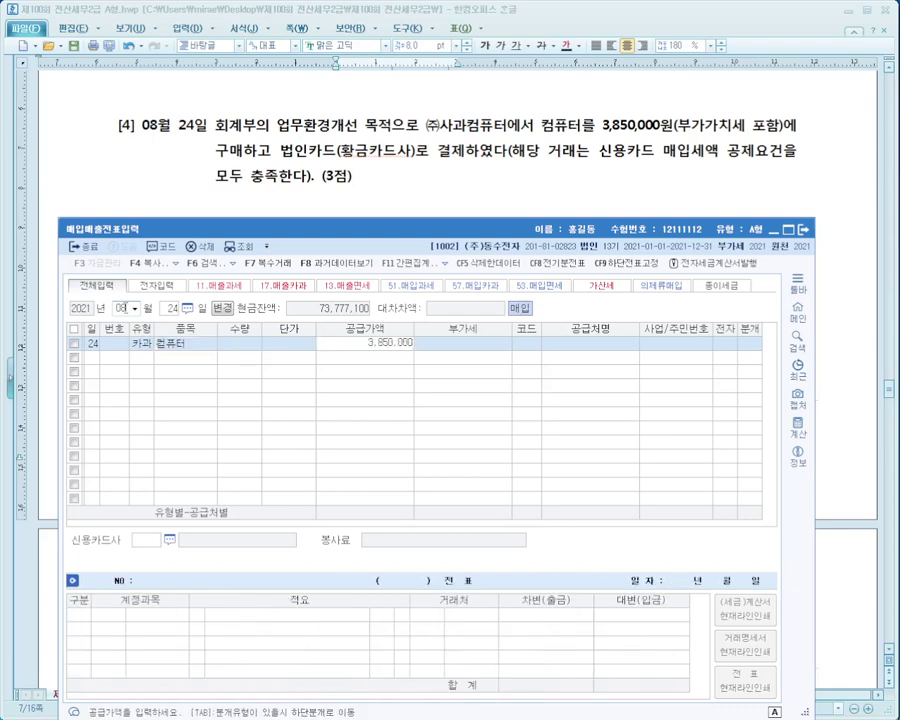
{"action": "key", "text": "Return"}
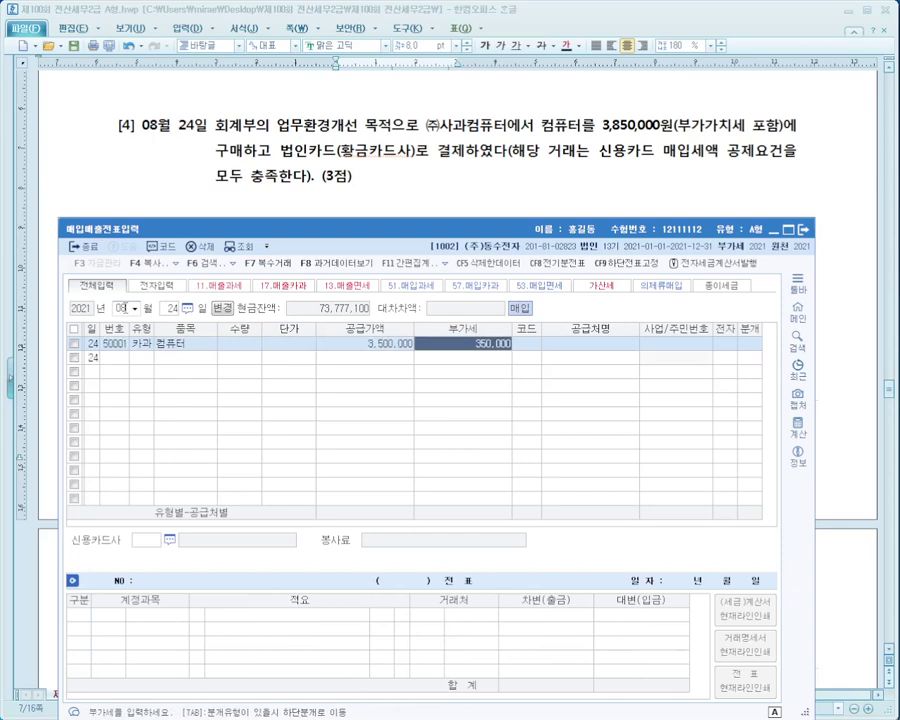
{"action": "key", "text": "Return"}
{"action": "type", "text": "사과"}
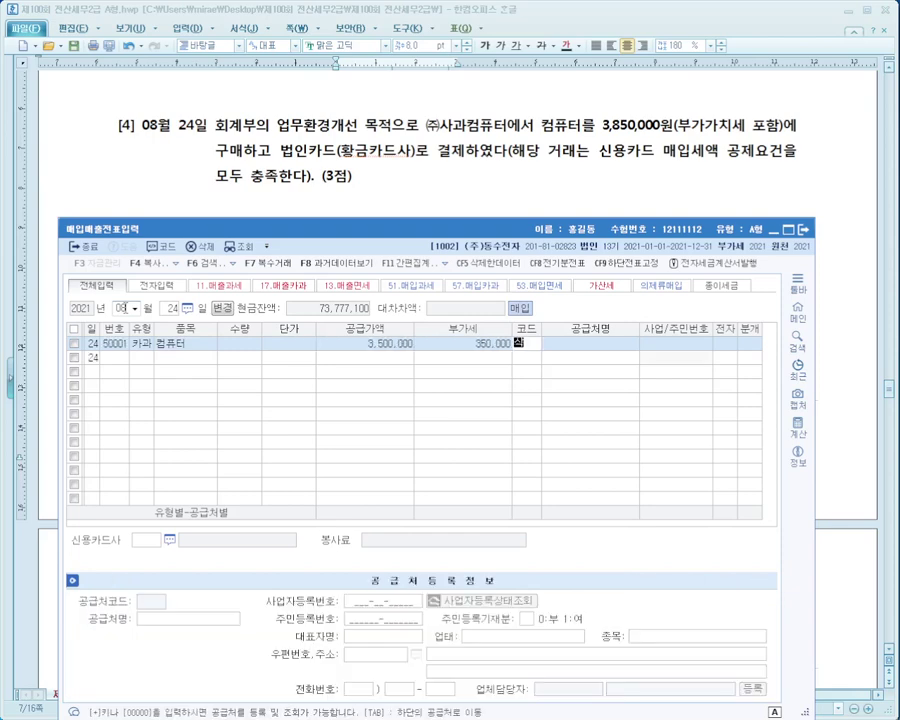
{"action": "key", "text": "Return"}
{"action": "key", "text": "Return"}
{"action": "key", "text": "Return"}
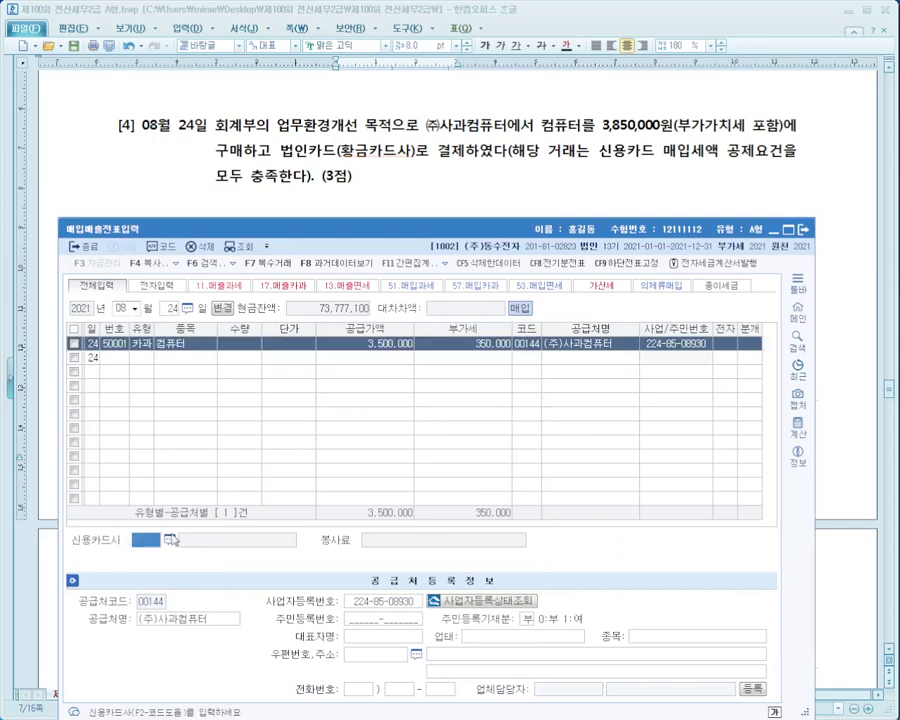
{"action": "key", "text": "F2"}
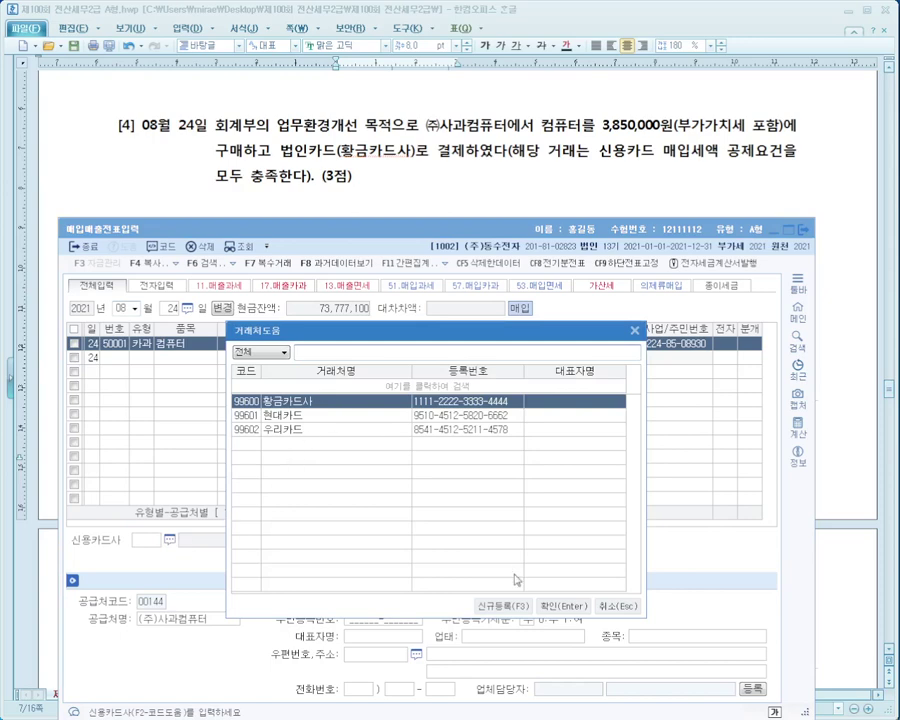
Pick card company 황금카드사, use a card journal, and debit 0212 비품 instead of 원재료.
{"action": "left_click", "coordinate": [560, 606]}
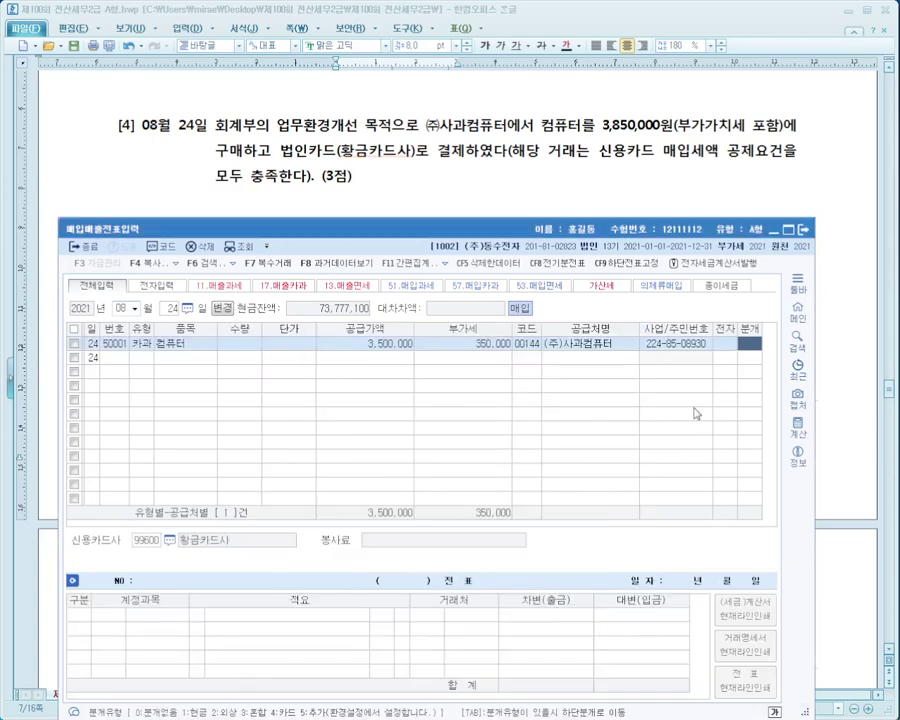
{"action": "key", "text": "Return"}
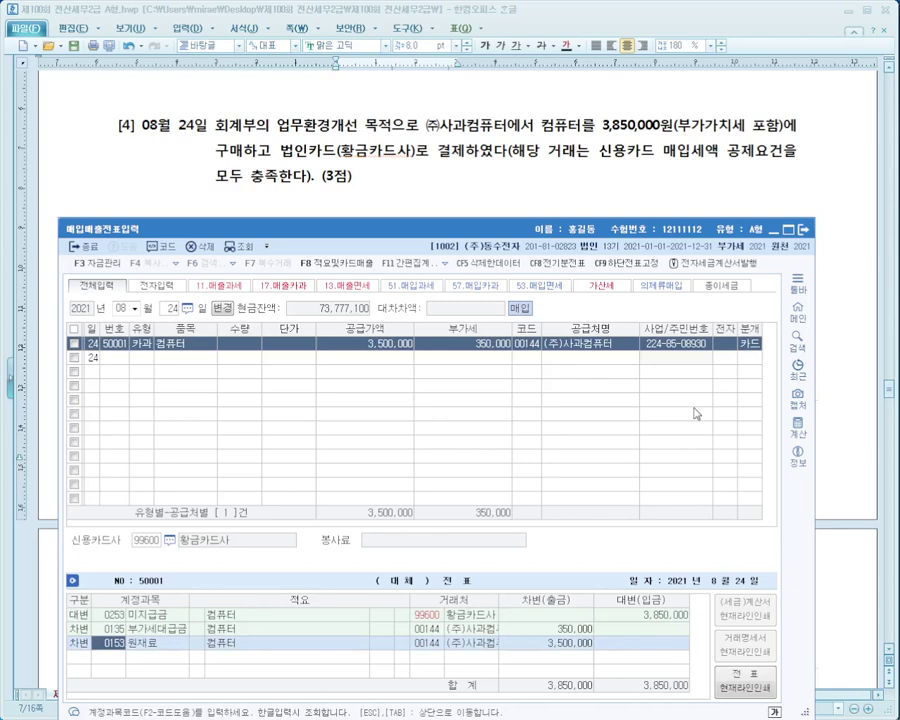
{"action": "type", "text": "비품"}
{"action": "key", "text": "Return"}
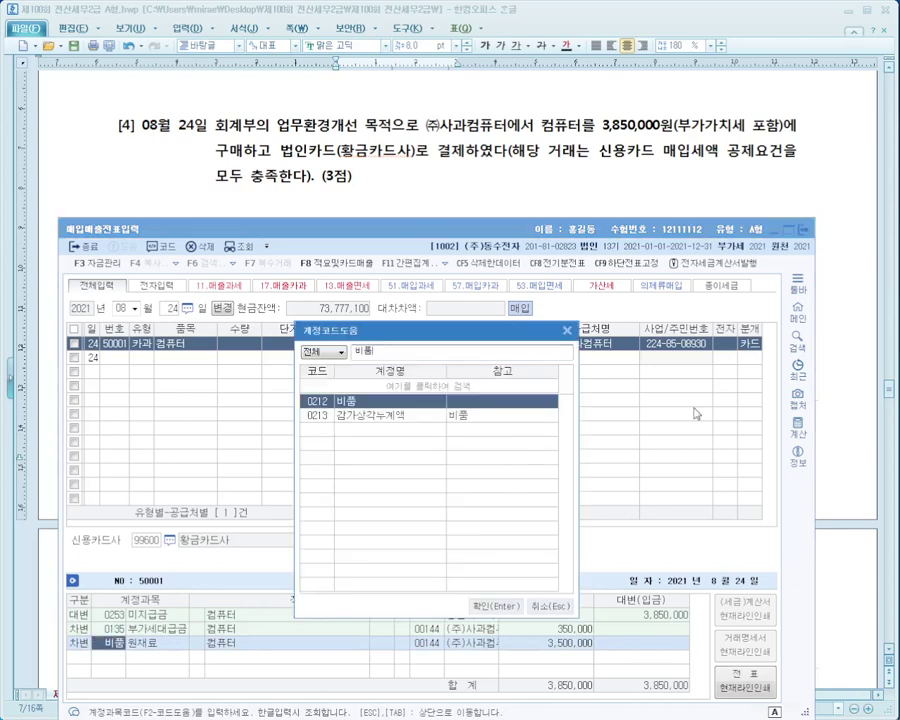
{"action": "key", "text": "Return"}
{"action": "key", "text": "Up"}
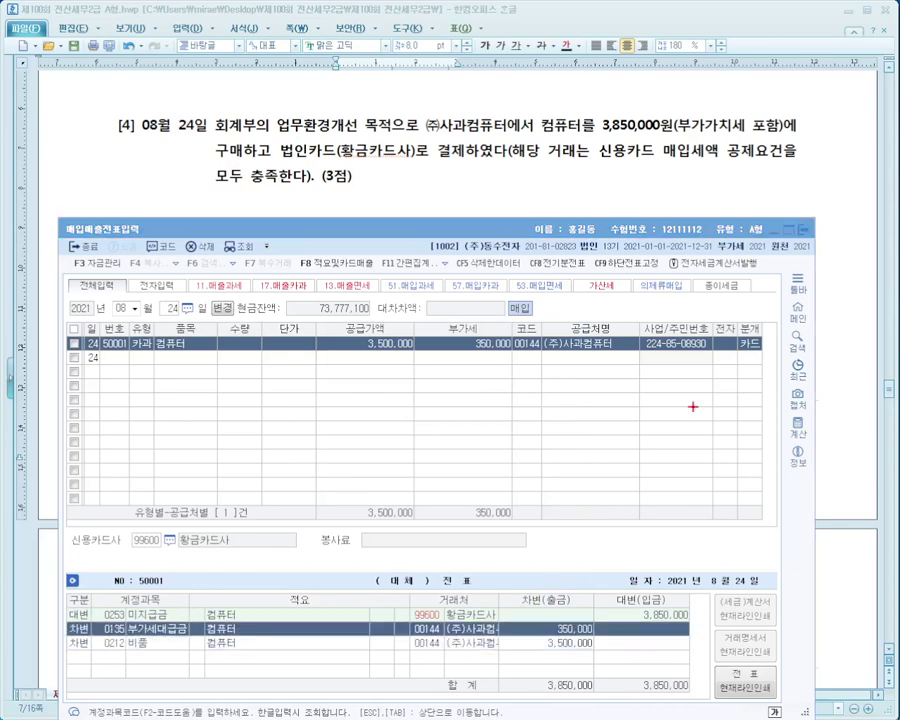
{"action": "mouse_move", "coordinate": [68, 604]}
{"action": "left_mouse_down"}
{"action": "mouse_move", "coordinate": [233, 624]}
{"action": "mouse_move", "coordinate": [388, 616]}
{"action": "mouse_move", "coordinate": [522, 631]}
{"action": "mouse_move", "coordinate": [552, 597]}
{"action": "left_mouse_up"}
{"action": "key", "text": "Escape"}
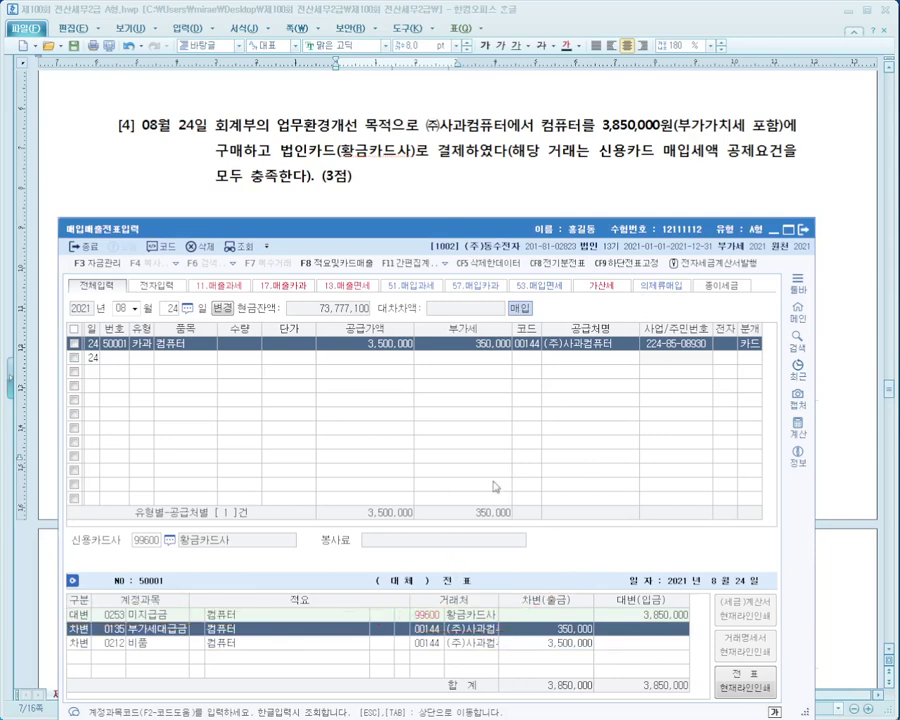
Scroll the exam document to problem [5] and bring back the 매입매출전표입력 window.
{"action": "left_click", "coordinate": [462, 180]}
{"action": "scroll", "coordinate": [466, 183], "scroll_direction": "down", "scroll_amount": 2}
{"action": "scroll", "coordinate": [466, 183], "scroll_direction": "down", "scroll_amount": 2}
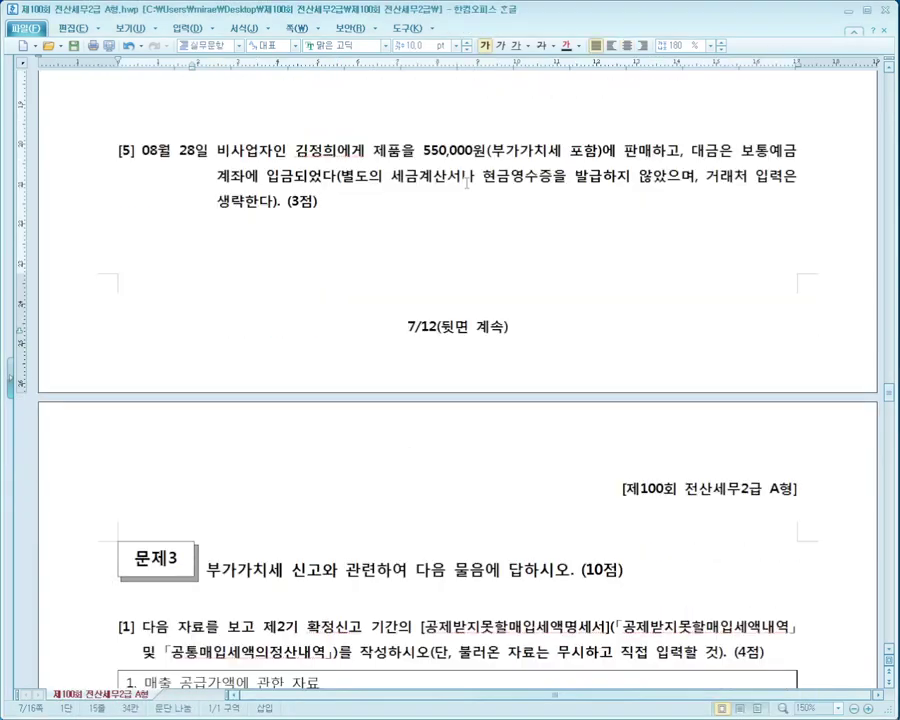
{"action": "key", "text": "alt+Tab"}
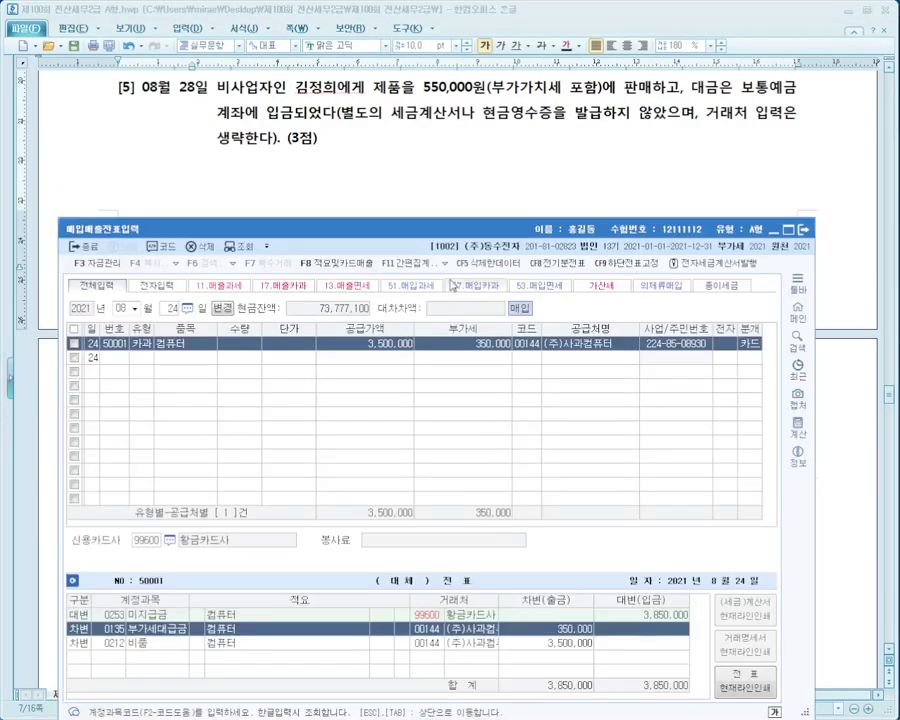
{"action": "left_click_drag", "start_coordinate": [365, 228], "coordinate": [365, 206]}
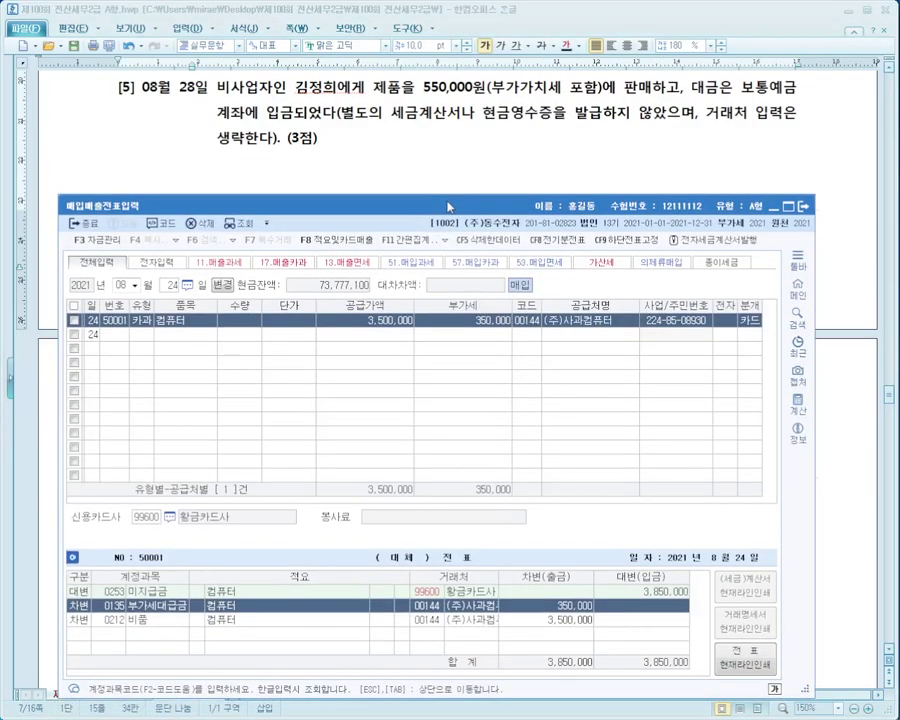
Start a new voucher line dated 08월 28일.
{"action": "left_click", "coordinate": [170, 285]}
{"action": "type", "text": "28"}
{"action": "key", "text": "Return"}
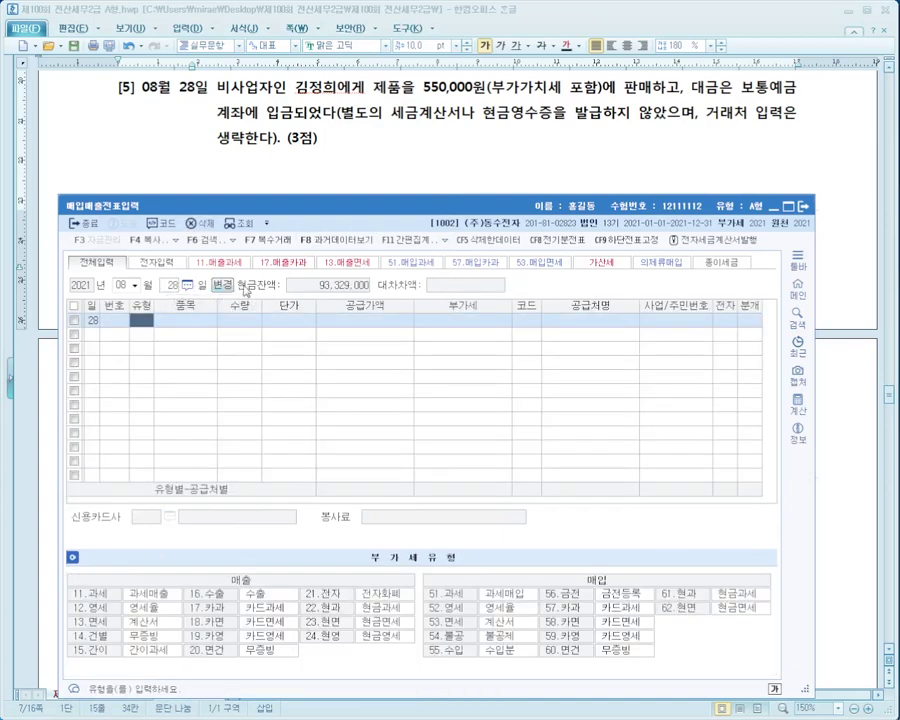
{"action": "mouse_move", "coordinate": [287, 76]}
{"action": "left_mouse_down"}
{"action": "mouse_move", "coordinate": [512, 97]}
{"action": "mouse_move", "coordinate": [672, 97]}
{"action": "left_mouse_up"}
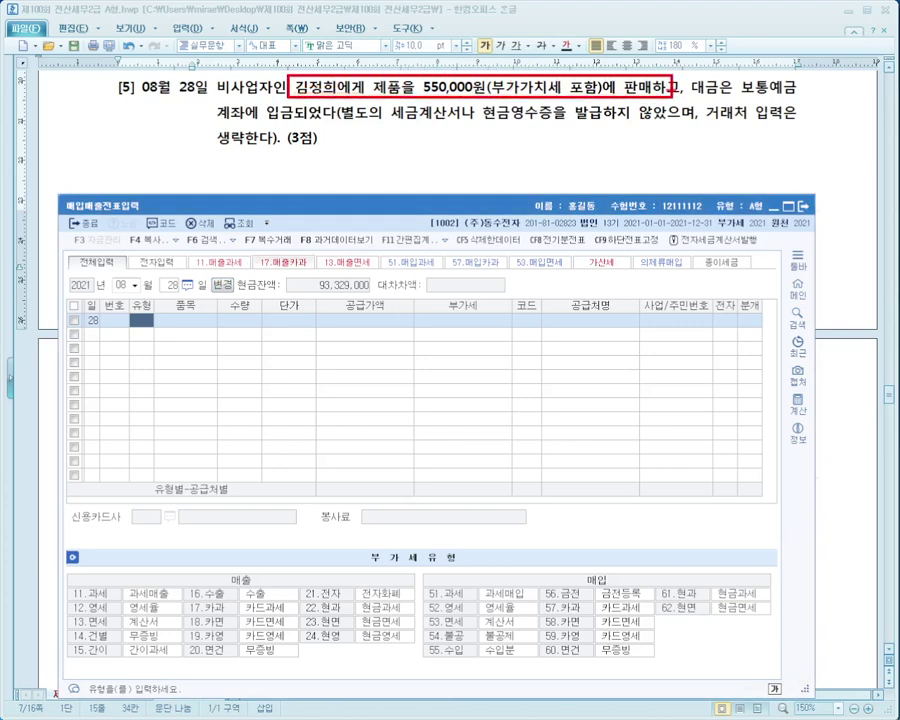
{"action": "left_click_drag", "start_coordinate": [357, 121], "coordinate": [689, 121]}
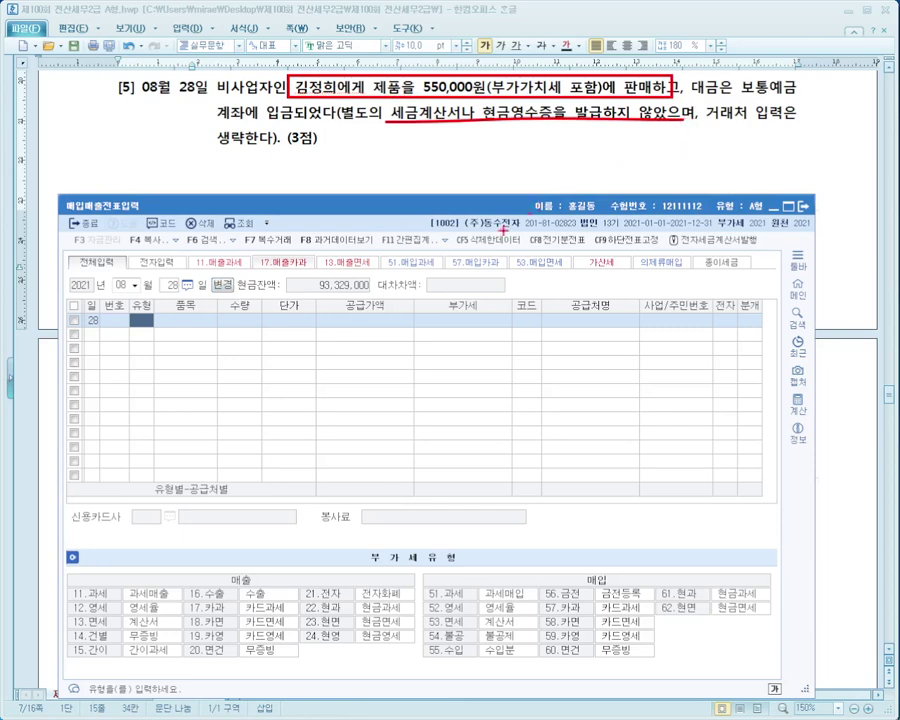
{"action": "key", "text": "Escape"}
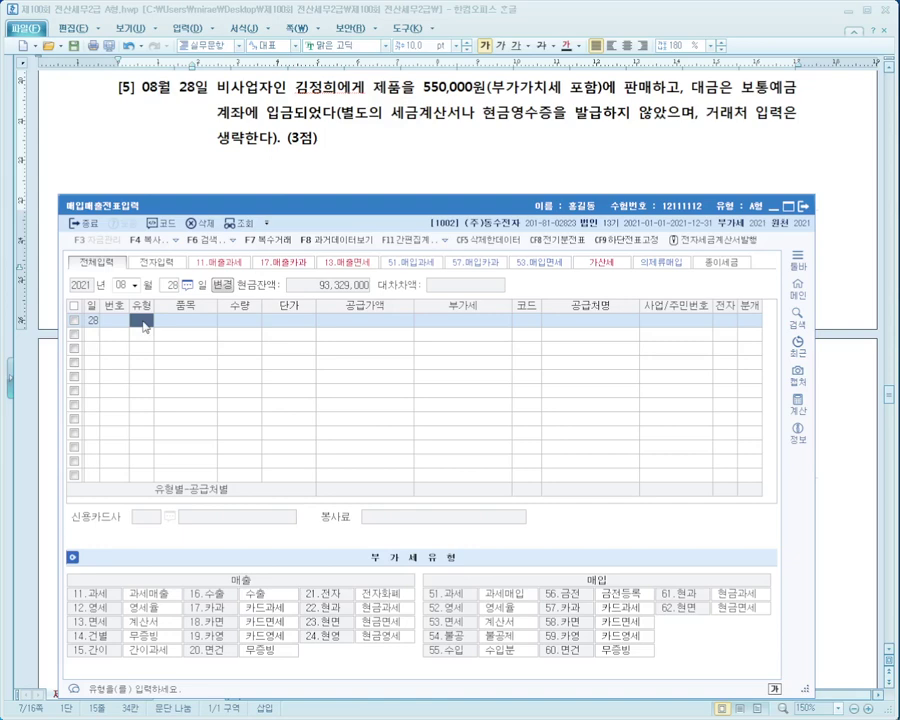
Enter a 14 건별 sale of 제품 for 550,000, split into 500,000 supply and 50,000 VAT.
{"action": "type", "text": "14"}
{"action": "key", "text": "Return"}
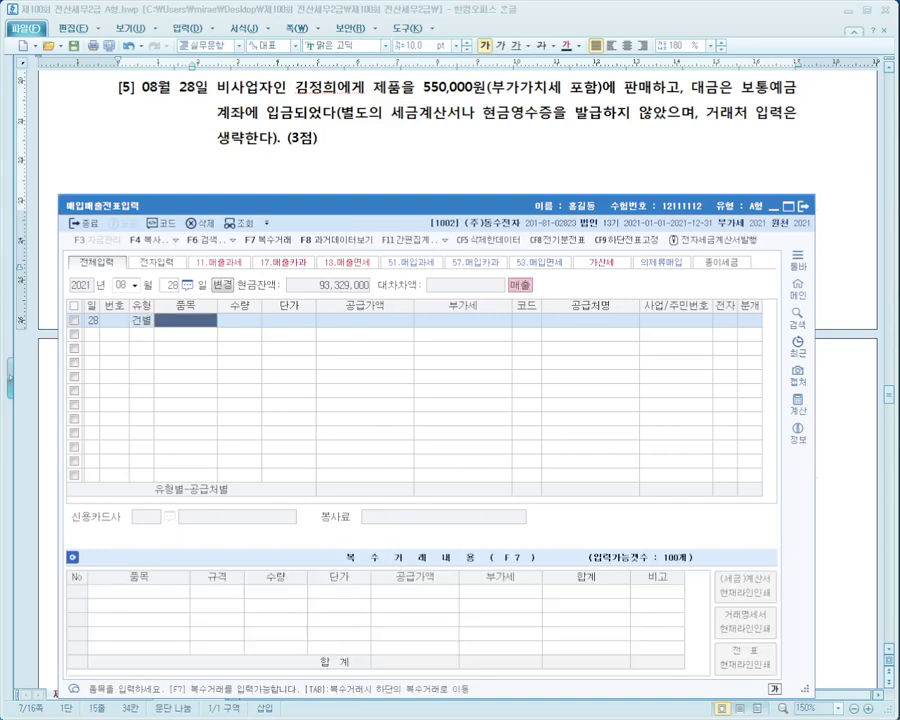
{"action": "type", "text": "제품"}
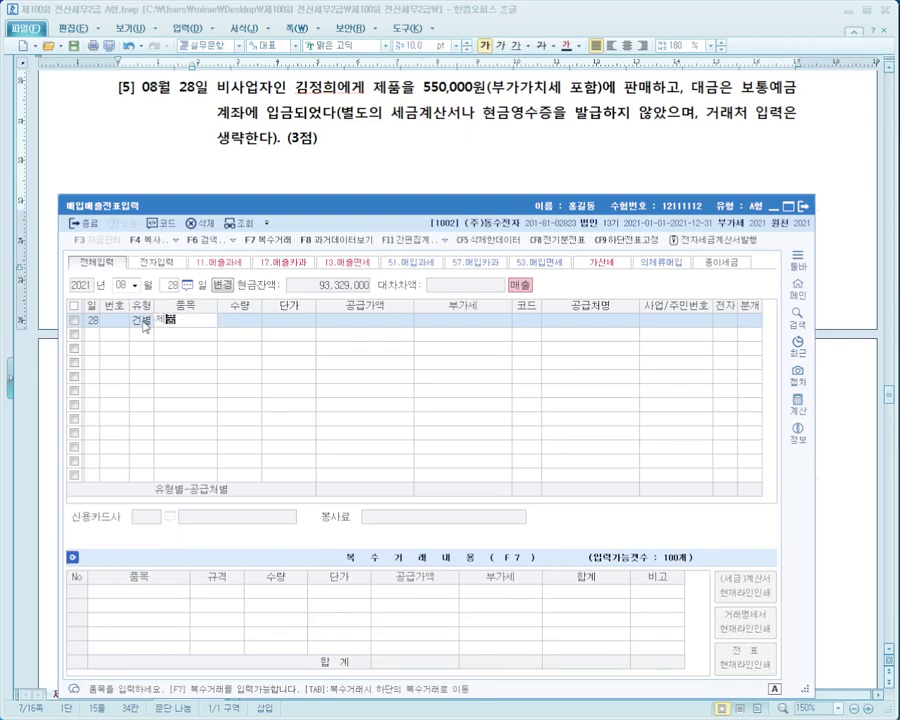
{"action": "key", "text": "Return"}
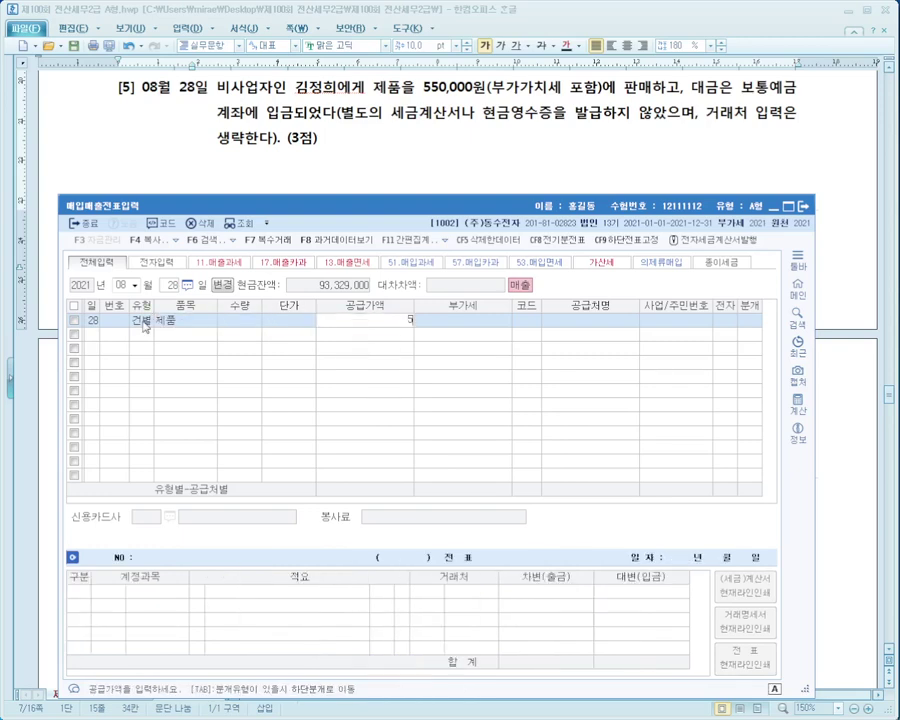
{"action": "type", "text": "5500000"}
{"action": "key", "text": "Return"}
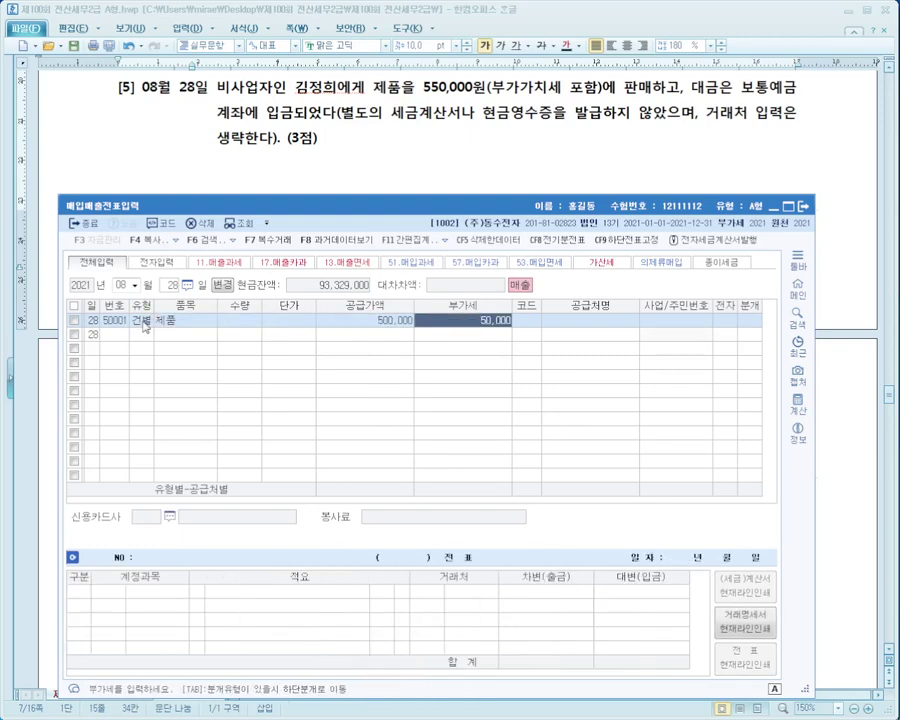
Leave the customer blank, set 분개 to 3 (혼합), and debit 0103 보통예금 550,000.
{"action": "key", "text": "Return"}
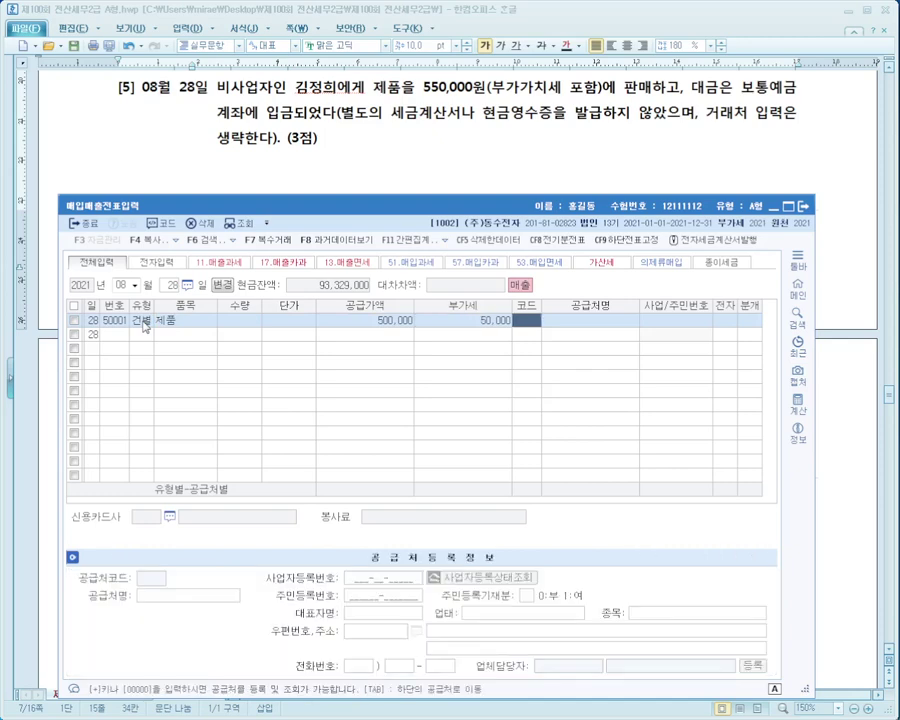
{"action": "type", "text": "김정"}
{"action": "key", "text": "Escape"}
{"action": "key", "text": "Return"}
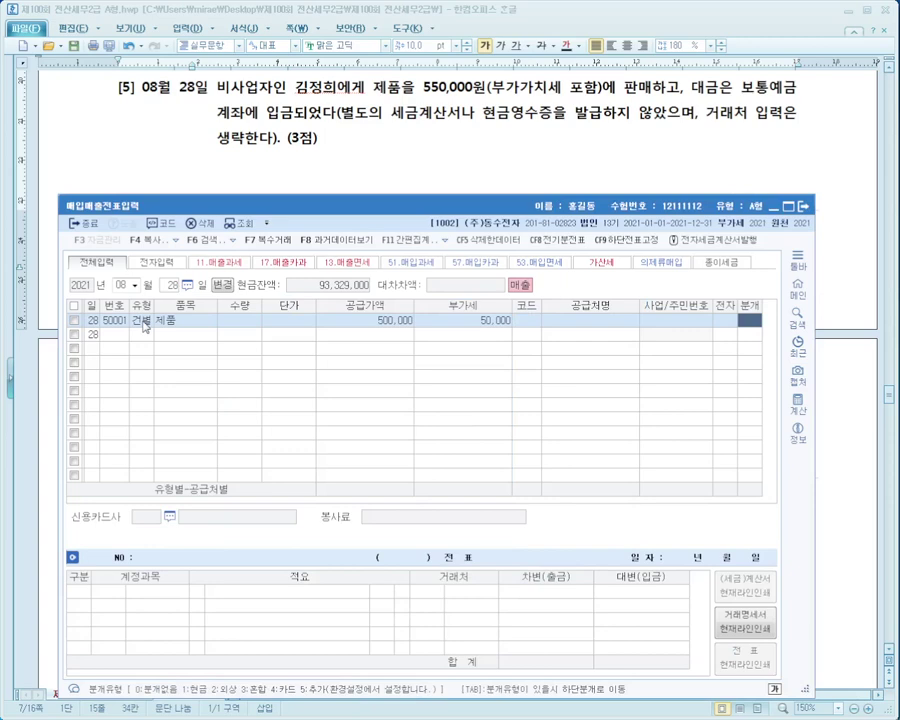
{"action": "type", "text": "3"}
{"action": "key", "text": "Return"}
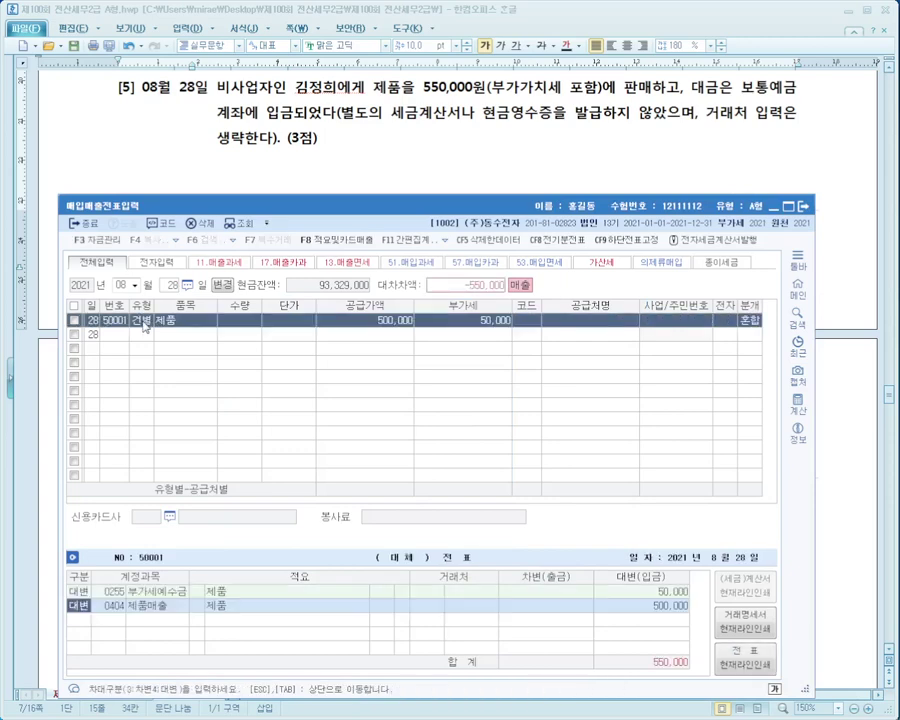
{"action": "key", "text": "Return"}
{"action": "key", "text": "Return"}
{"action": "type", "text": "3 "}
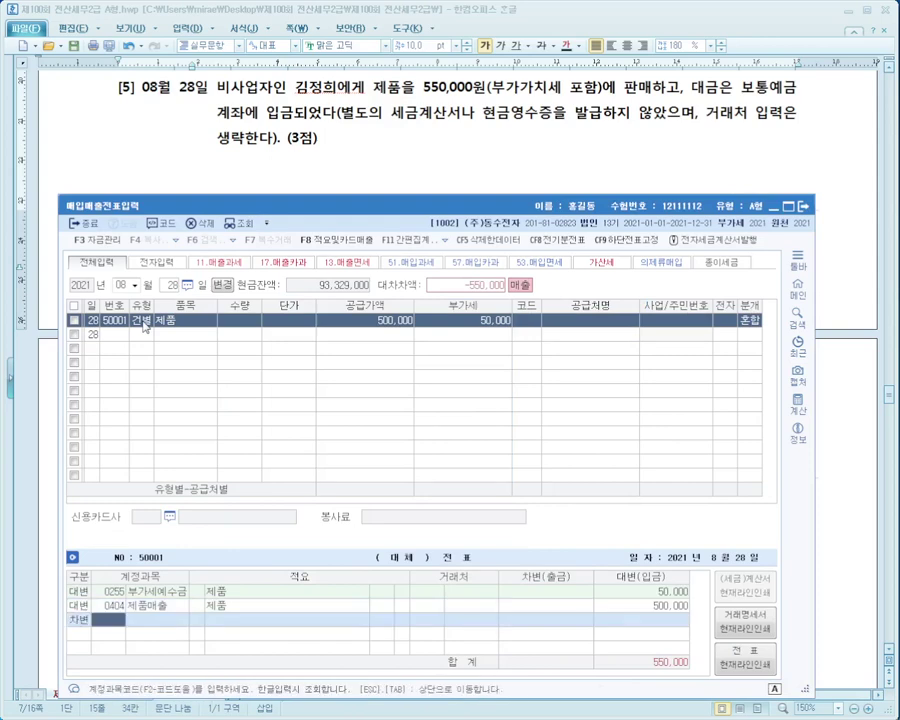
{"action": "type", "text": "보통"}
{"action": "key", "text": "Return"}
{"action": "key", "text": "Return"}
{"action": "key", "text": "Return"}
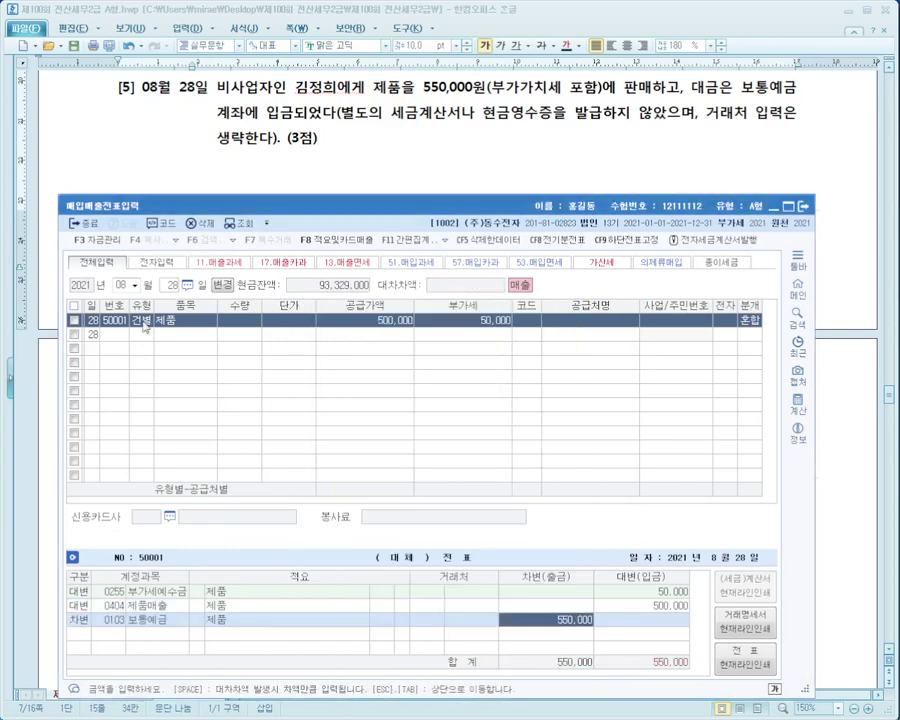
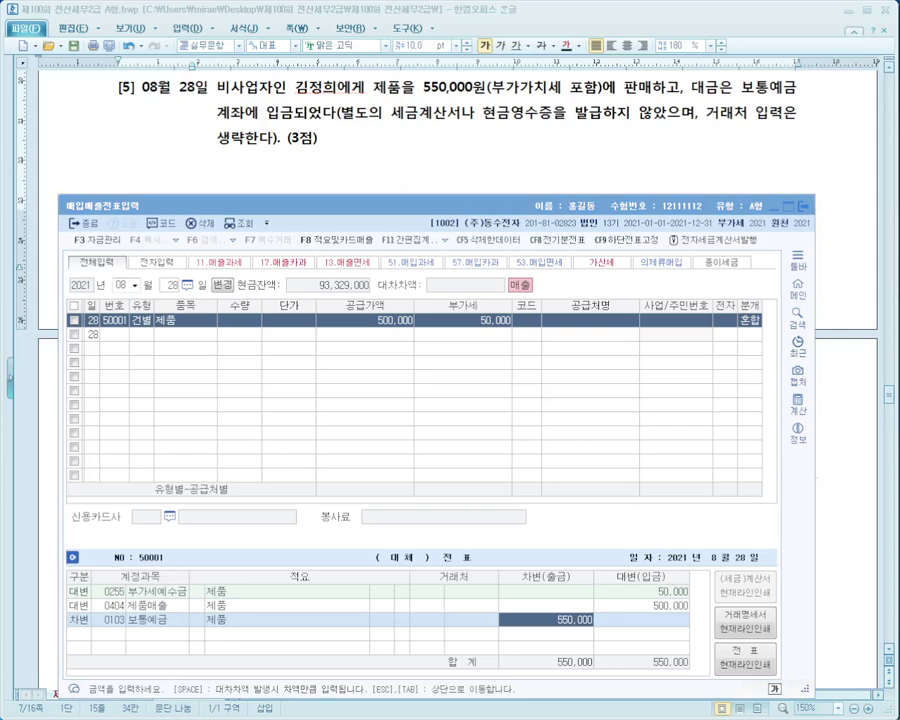
Bring the Hangul exam paper forward over the finished 08월 28일 sale entry.
{"action": "left_click", "coordinate": [414, 180]}
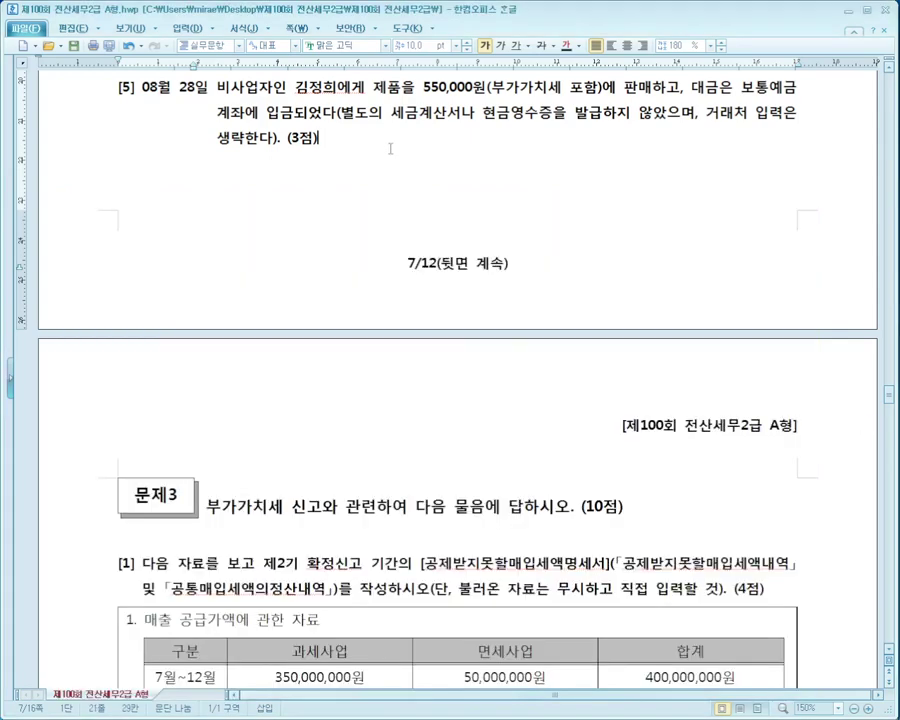
Scroll to 문제3 [1] and mark the 공제받지못할매입세액명세서 and 공통매입세액의정산내역 requirements.
{"action": "scroll", "coordinate": [465, 218], "scroll_direction": "down", "scroll_amount": 8}
{"action": "scroll", "coordinate": [465, 218], "scroll_direction": "down", "scroll_amount": 3}
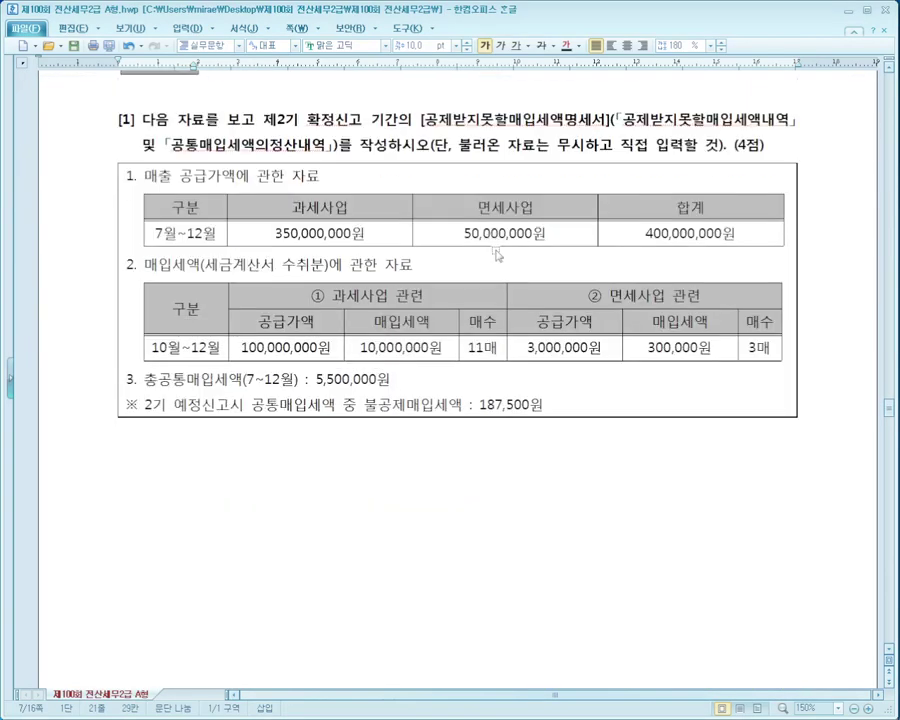
{"action": "mouse_move", "coordinate": [401, 97]}
{"action": "left_mouse_down"}
{"action": "mouse_move", "coordinate": [474, 133]}
{"action": "mouse_move", "coordinate": [803, 131]}
{"action": "left_mouse_up"}
{"action": "mouse_move", "coordinate": [141, 131]}
{"action": "left_mouse_down"}
{"action": "mouse_move", "coordinate": [210, 155]}
{"action": "mouse_move", "coordinate": [762, 153]}
{"action": "left_mouse_up"}
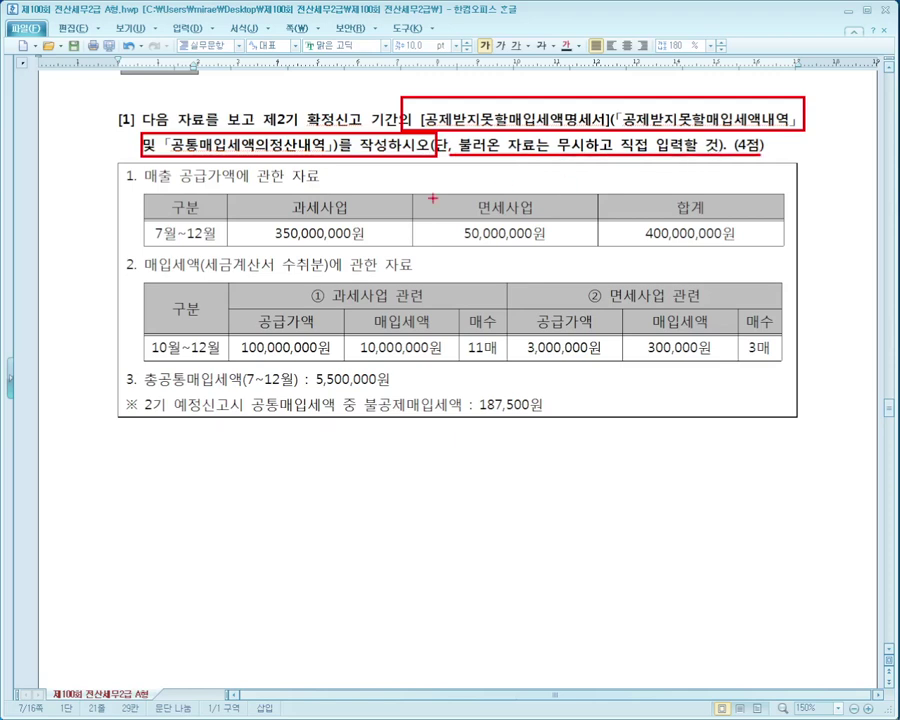
{"action": "key", "text": "Escape"}
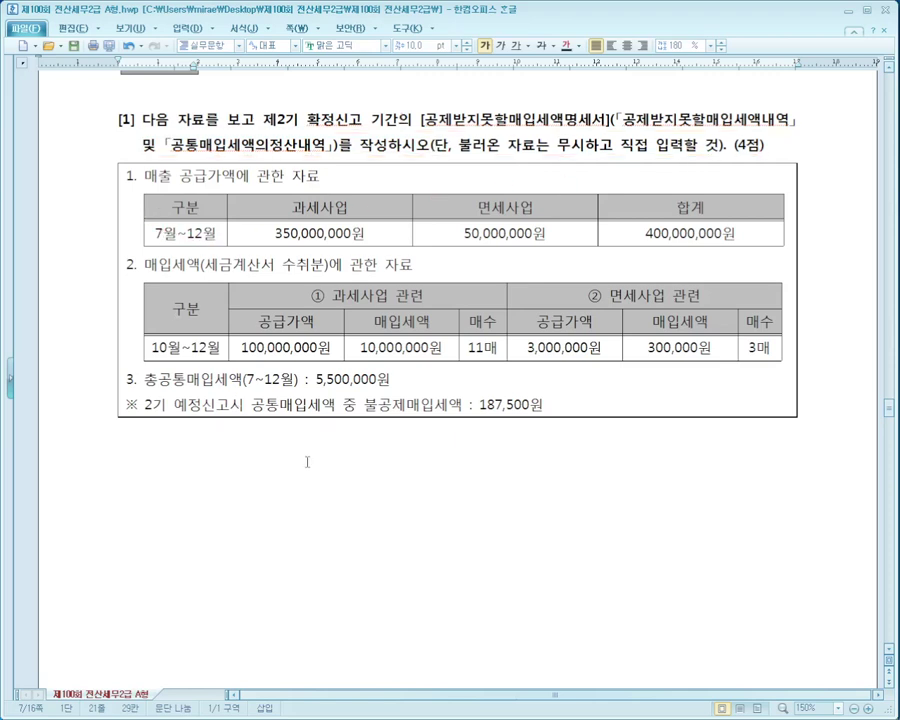
Mark the sales supply-amount table, the purchase-tax table and the common-tax notes.
{"action": "left_click", "coordinate": [307, 461]}
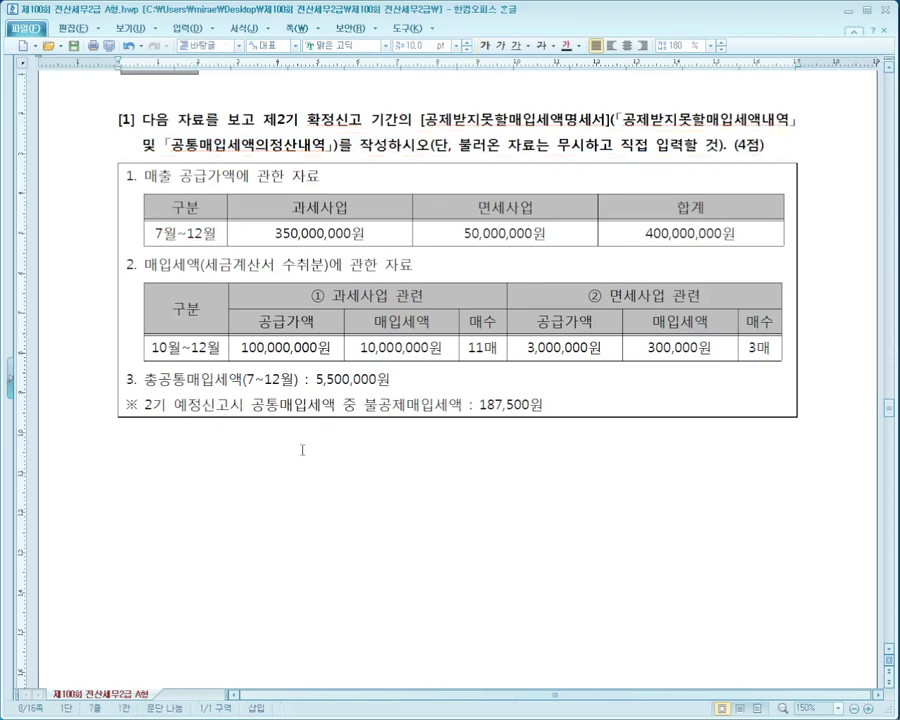
{"action": "key", "text": "ctrl+2"}
{"action": "mouse_move", "coordinate": [88, 150]}
{"action": "left_mouse_down"}
{"action": "mouse_move", "coordinate": [670, 260]}
{"action": "mouse_move", "coordinate": [804, 243]}
{"action": "left_mouse_up"}
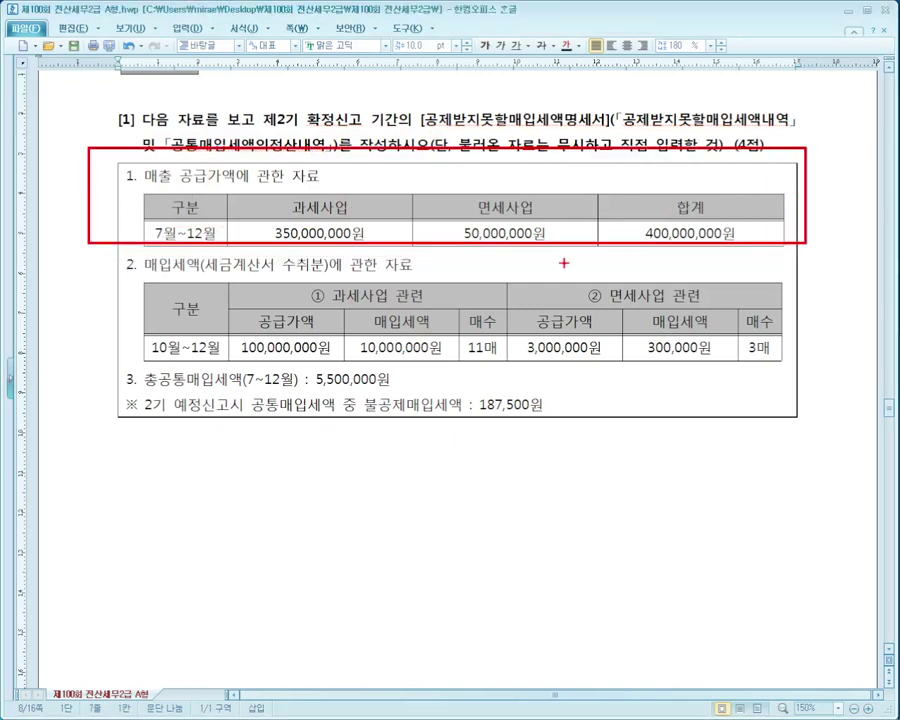
{"action": "mouse_move", "coordinate": [95, 251]}
{"action": "left_mouse_down"}
{"action": "mouse_move", "coordinate": [805, 335]}
{"action": "mouse_move", "coordinate": [858, 358]}
{"action": "left_mouse_up"}
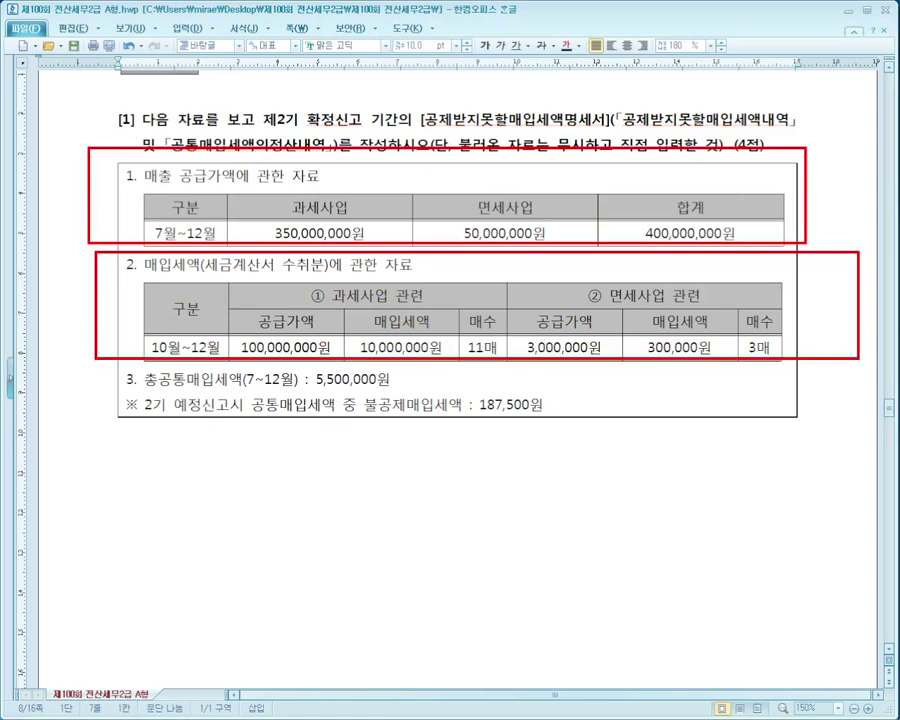
{"action": "left_click_drag", "start_coordinate": [125, 392], "coordinate": [400, 392]}
{"action": "left_click_drag", "start_coordinate": [120, 422], "coordinate": [558, 422]}
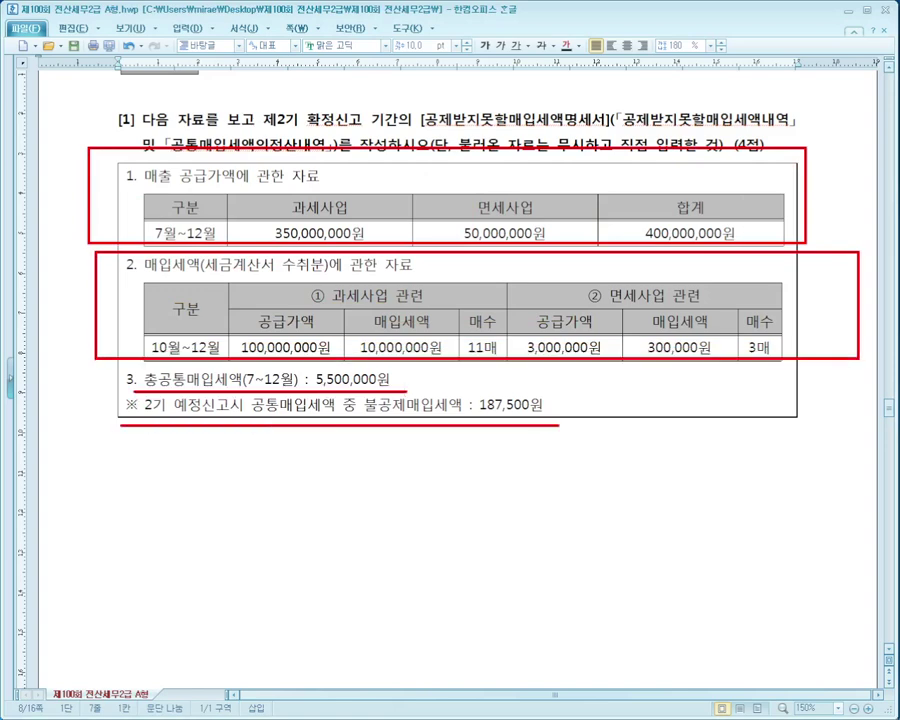
{"action": "key", "text": "Escape"}
Scroll on and mark the taxable and 면세사업 관련 purchase columns.
{"action": "scroll", "coordinate": [550, 447], "scroll_direction": "down", "scroll_amount": 10}
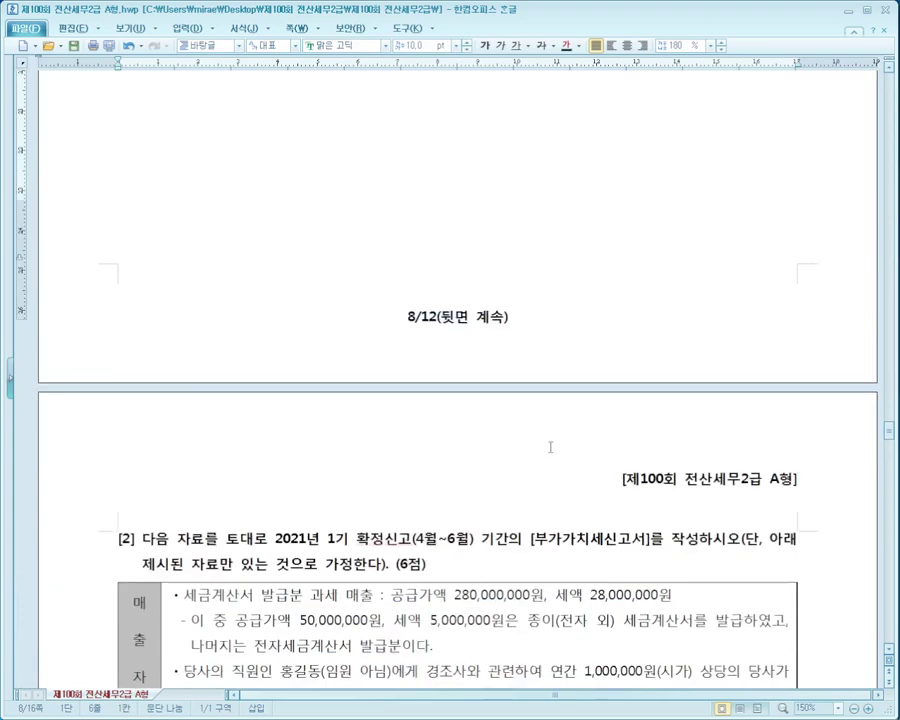
{"action": "scroll", "coordinate": [550, 447], "scroll_direction": "up", "scroll_amount": 10}
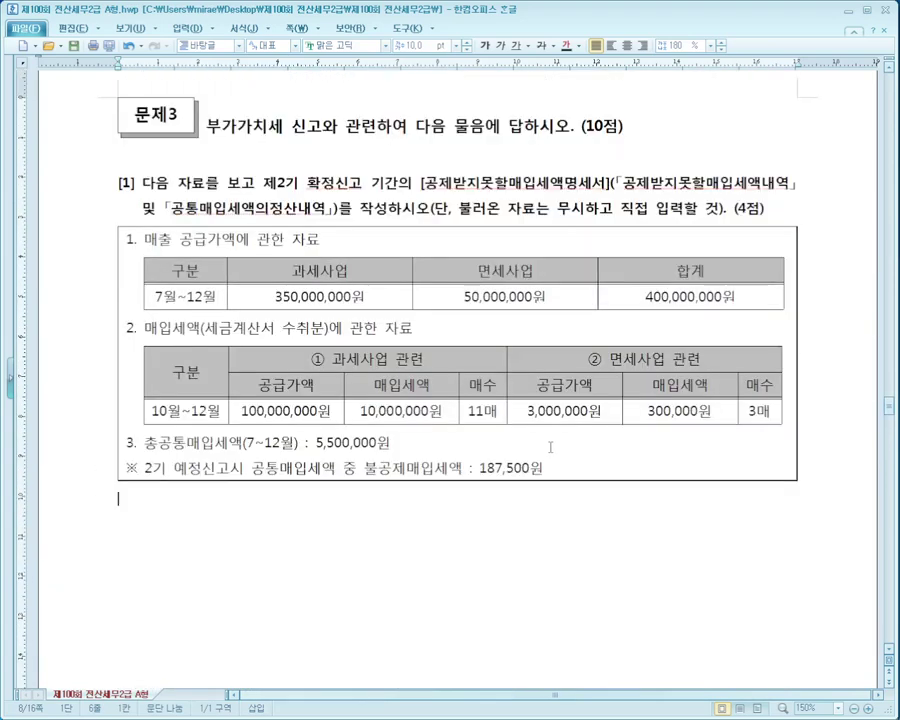
{"action": "scroll", "coordinate": [550, 447], "scroll_direction": "down", "scroll_amount": 1}
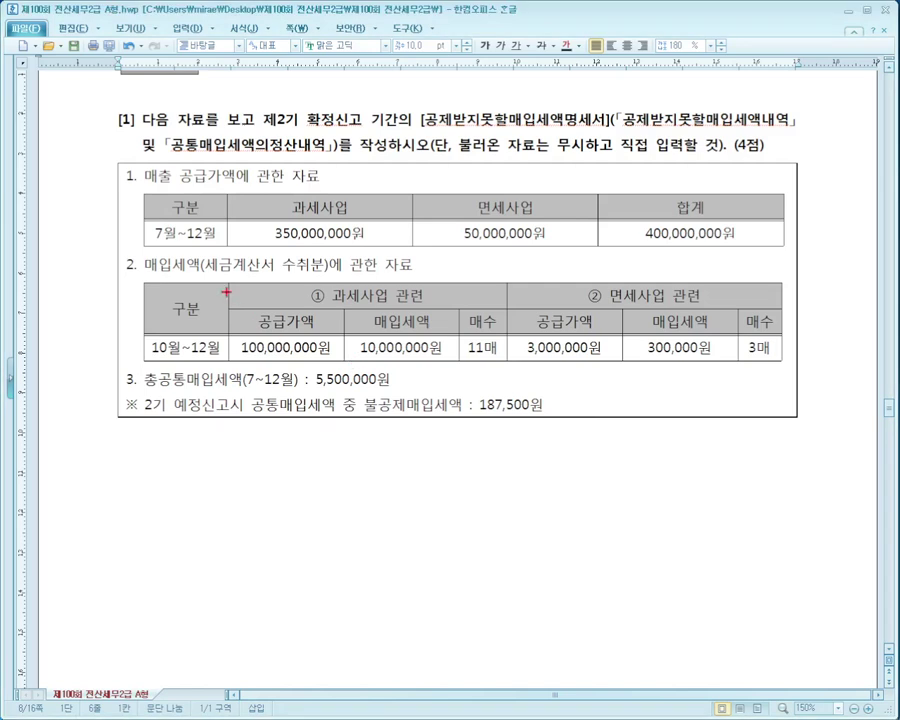
{"action": "mouse_move", "coordinate": [153, 277]}
{"action": "left_mouse_down"}
{"action": "mouse_move", "coordinate": [213, 320]}
{"action": "mouse_move", "coordinate": [506, 367]}
{"action": "mouse_move", "coordinate": [449, 364]}
{"action": "left_mouse_up"}
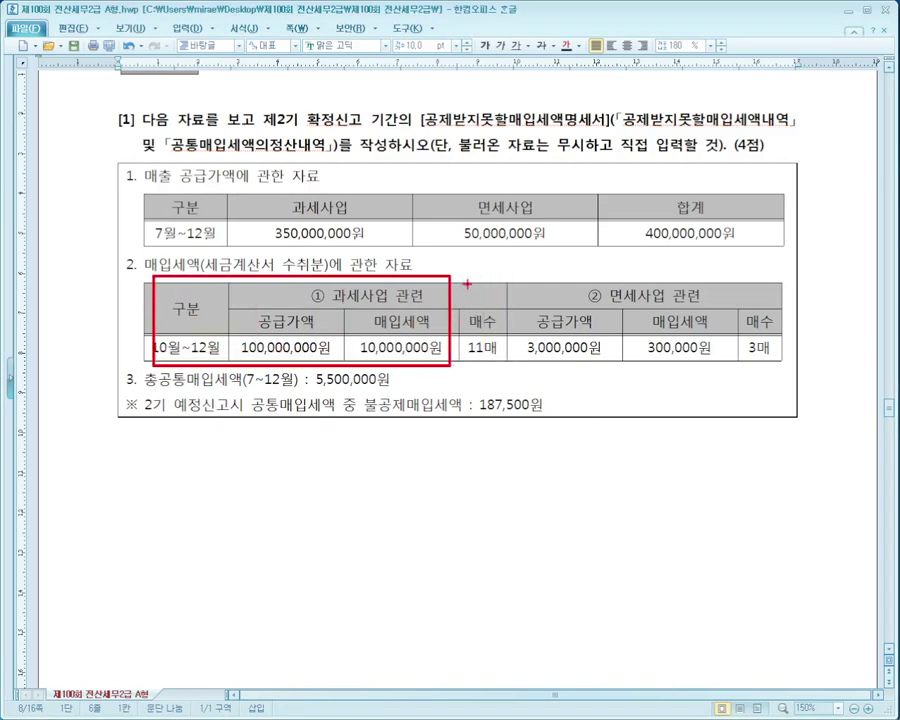
{"action": "mouse_move", "coordinate": [497, 270]}
{"action": "left_mouse_down"}
{"action": "mouse_move", "coordinate": [820, 362]}
{"action": "mouse_move", "coordinate": [786, 330]}
{"action": "left_mouse_up"}
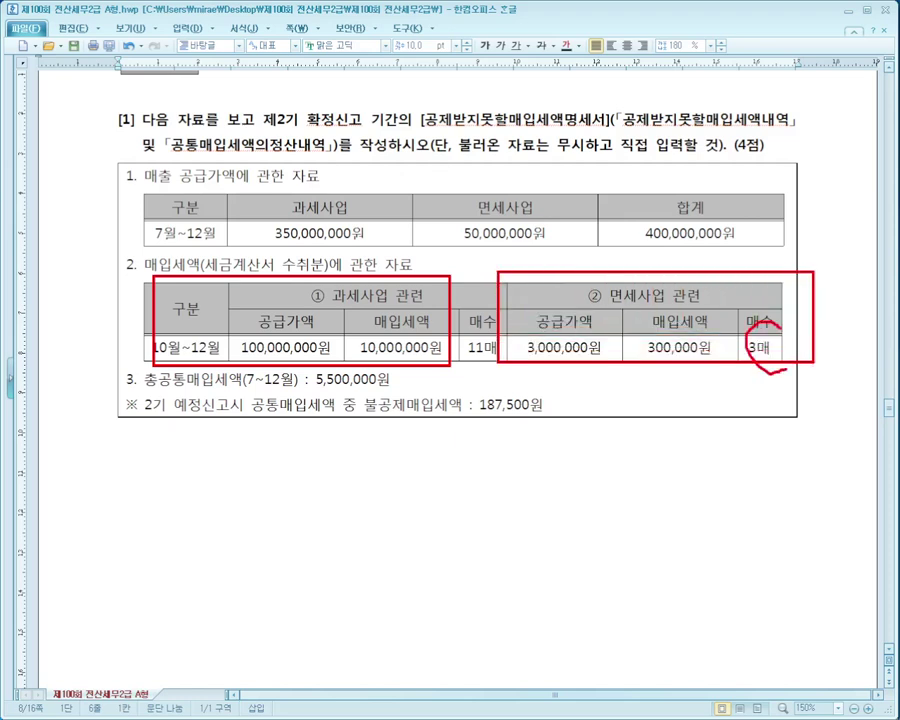
{"action": "key", "text": "Escape"}
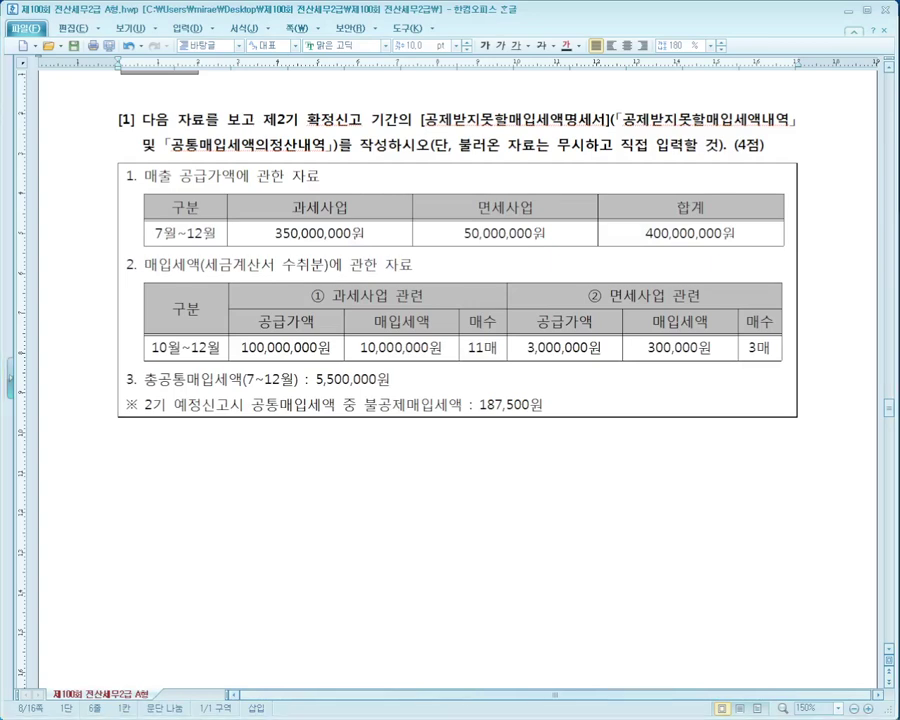
Open 공제받지못할매입세액명세서 from the 부가가치 menu with 조회기간 10월 to 12월.
{"action": "left_click", "coordinate": [176, 281]}
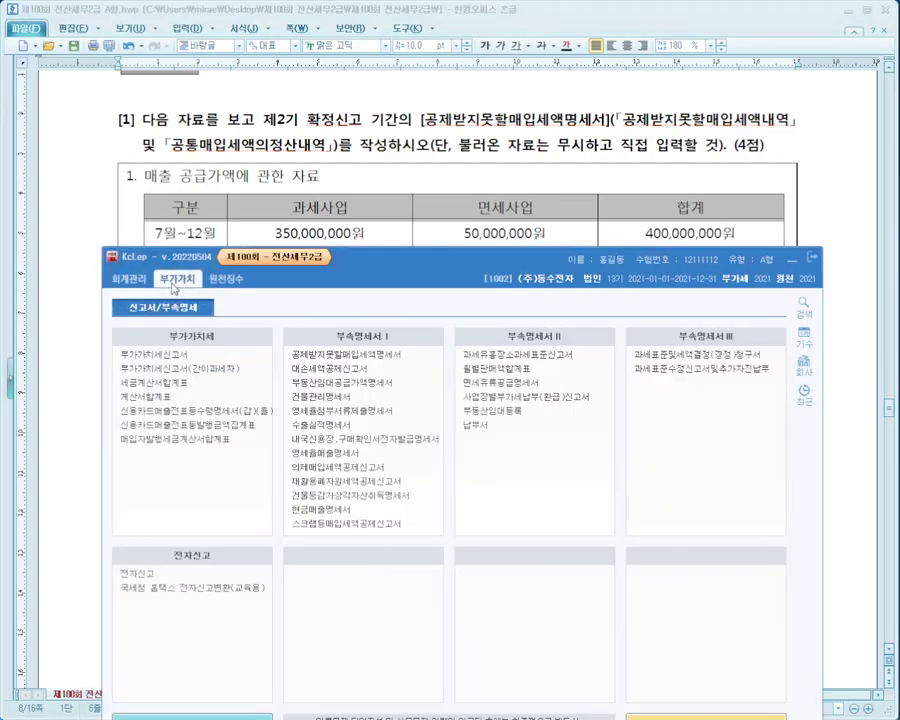
{"action": "mouse_move", "coordinate": [279, 341]}
{"action": "left_mouse_down"}
{"action": "mouse_move", "coordinate": [428, 364]}
{"action": "mouse_move", "coordinate": [443, 341]}
{"action": "left_mouse_up"}
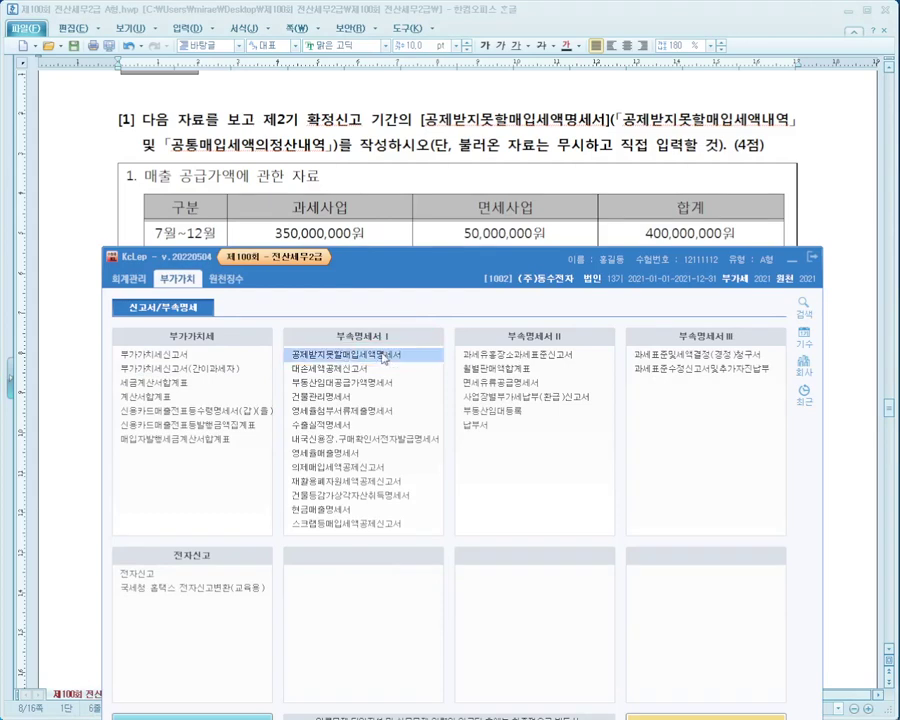
{"action": "left_click", "coordinate": [312, 354]}
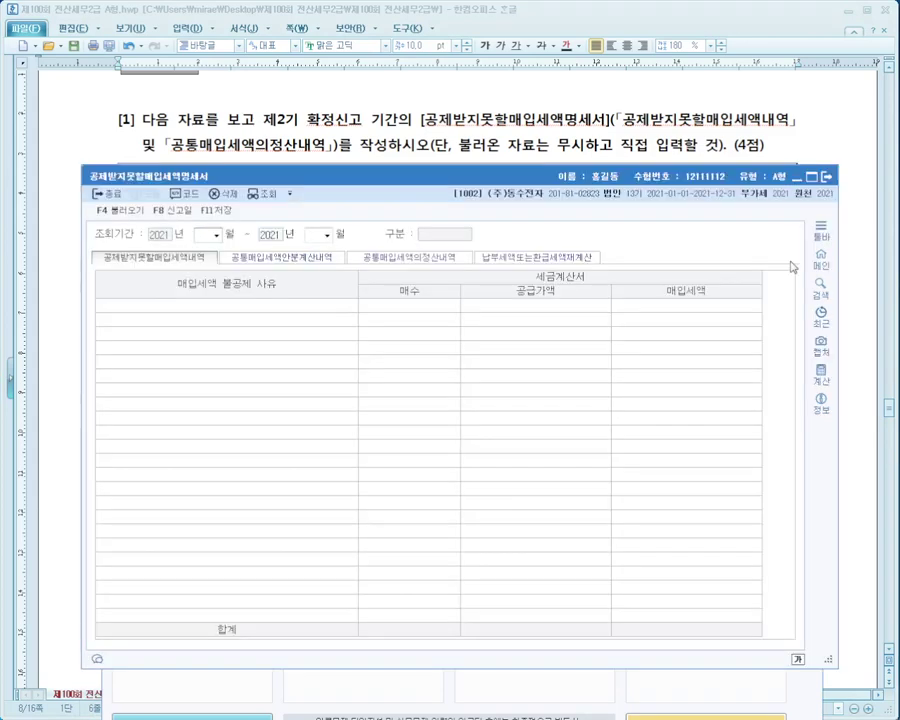
{"action": "left_click_drag", "start_coordinate": [500, 174], "coordinate": [488, 443]}
{"action": "left_click", "coordinate": [795, 261]}
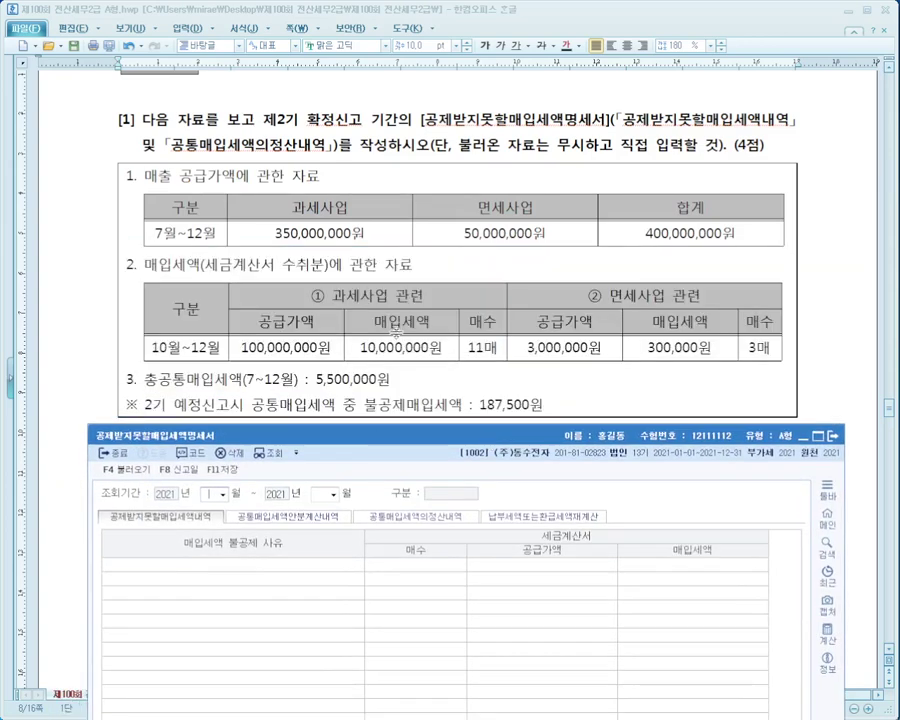
{"action": "type", "text": "10"}
{"action": "key", "text": "Return"}
{"action": "type", "text": "12"}
{"action": "key", "text": "Return"}
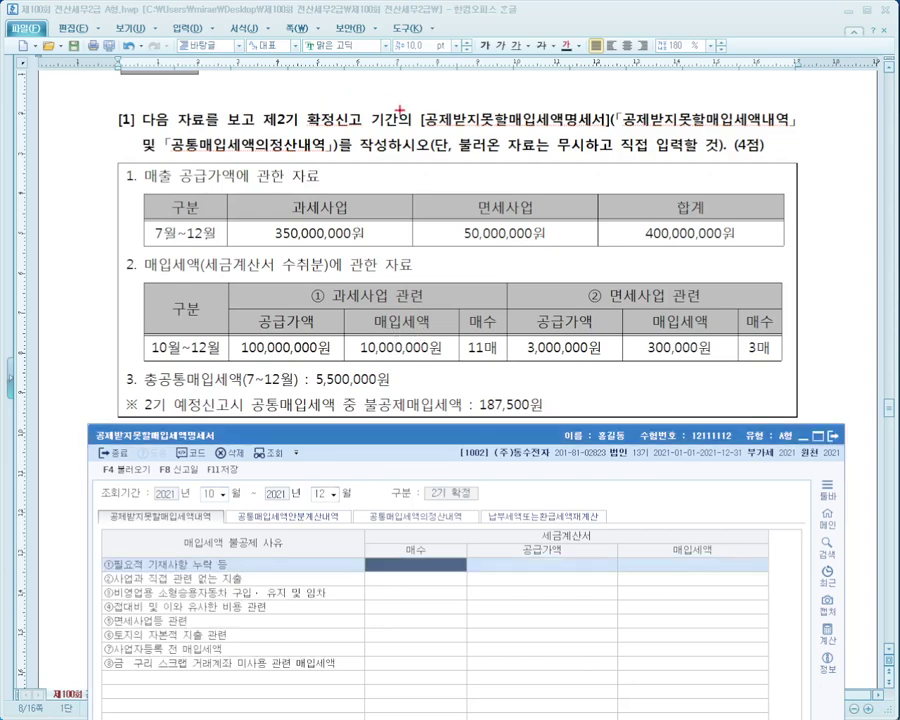
{"action": "mouse_move", "coordinate": [617, 104]}
{"action": "left_mouse_down"}
{"action": "mouse_move", "coordinate": [700, 130]}
{"action": "mouse_move", "coordinate": [815, 130]}
{"action": "left_mouse_up"}
{"action": "mouse_move", "coordinate": [745, 129]}
{"action": "left_mouse_down"}
{"action": "mouse_move", "coordinate": [287, 380]}
{"action": "mouse_move", "coordinate": [160, 505]}
{"action": "mouse_move", "coordinate": [103, 510]}
{"action": "mouse_move", "coordinate": [218, 531]}
{"action": "left_mouse_up"}
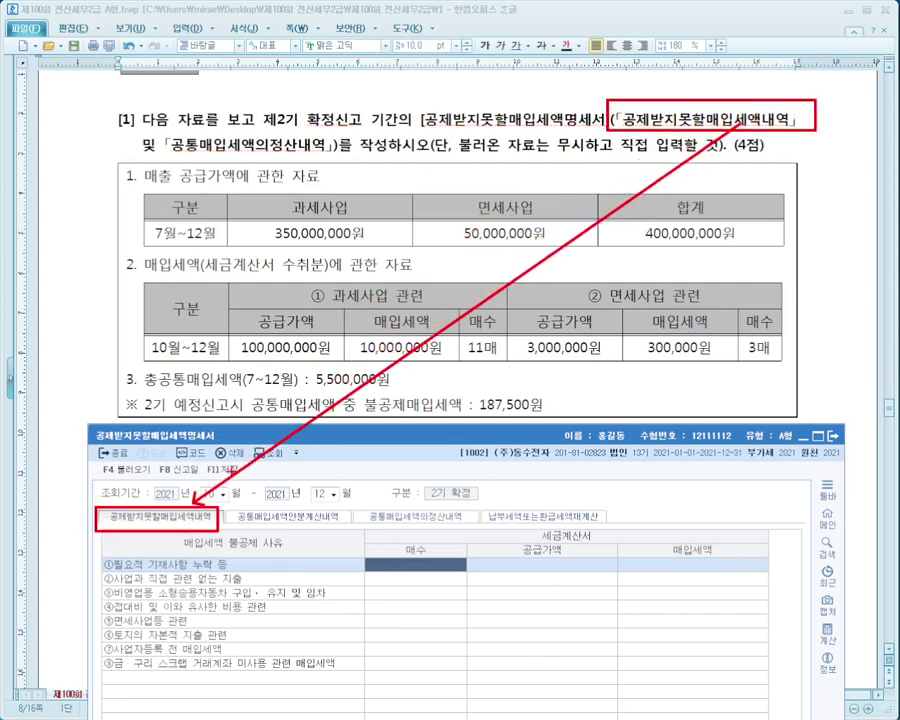
{"action": "mouse_move", "coordinate": [150, 134]}
{"action": "left_mouse_down"}
{"action": "mouse_move", "coordinate": [179, 150]}
{"action": "mouse_move", "coordinate": [343, 163]}
{"action": "mouse_move", "coordinate": [407, 508]}
{"action": "left_mouse_up"}
{"action": "left_click_drag", "start_coordinate": [341, 503], "coordinate": [473, 530]}
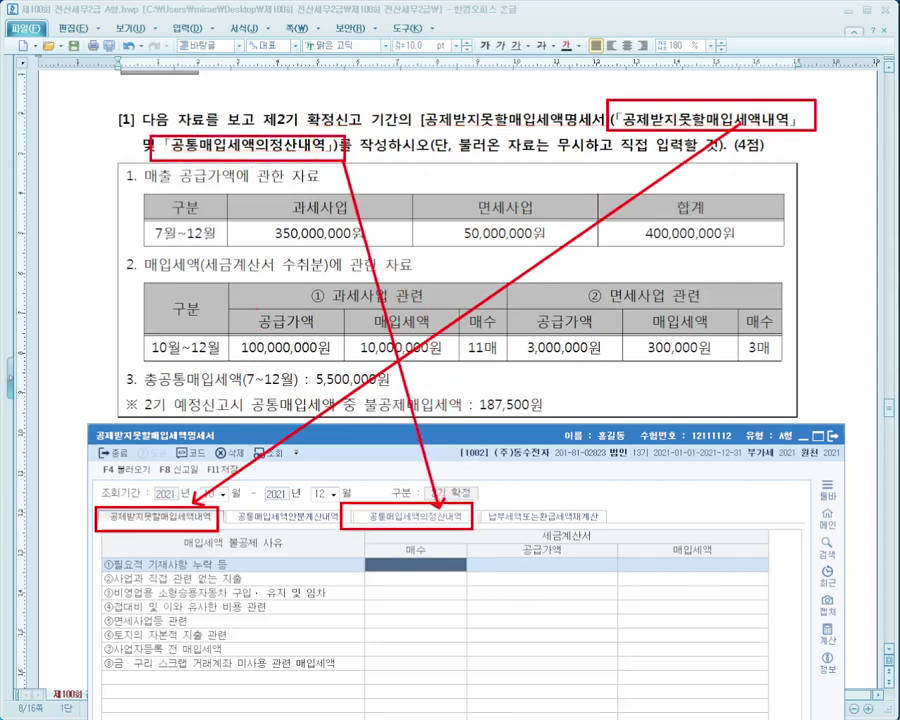
{"action": "mouse_move", "coordinate": [288, 573]}
{"action": "left_mouse_down"}
{"action": "mouse_move", "coordinate": [350, 655]}
{"action": "mouse_move", "coordinate": [340, 683]}
{"action": "left_mouse_up"}
{"action": "left_click_drag", "start_coordinate": [424, 452], "coordinate": [440, 424]}
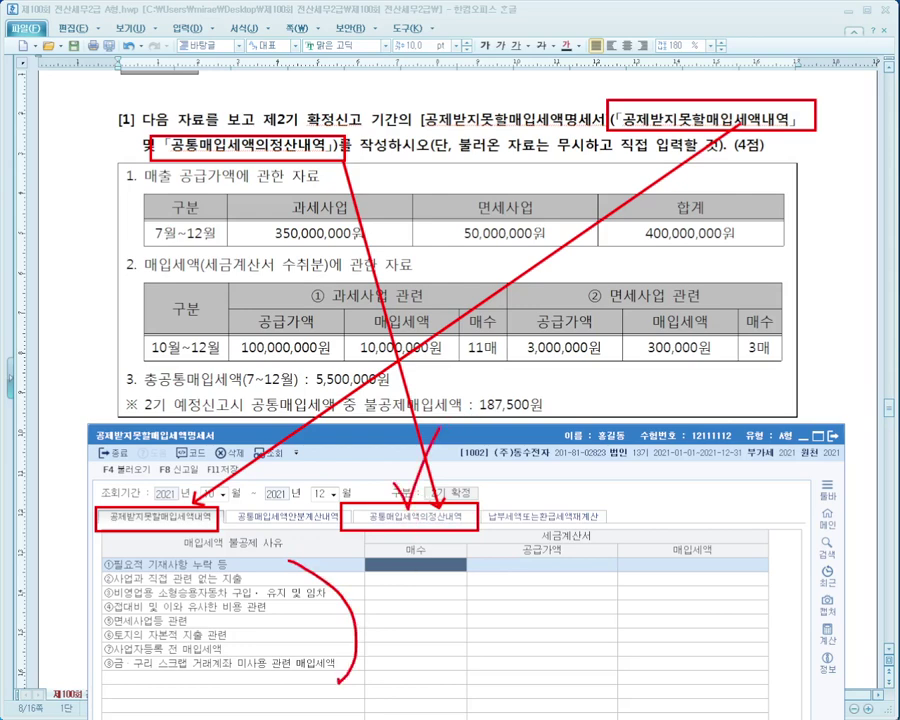
{"action": "key", "text": "Escape"}
{"action": "key", "text": "ctrl+2"}
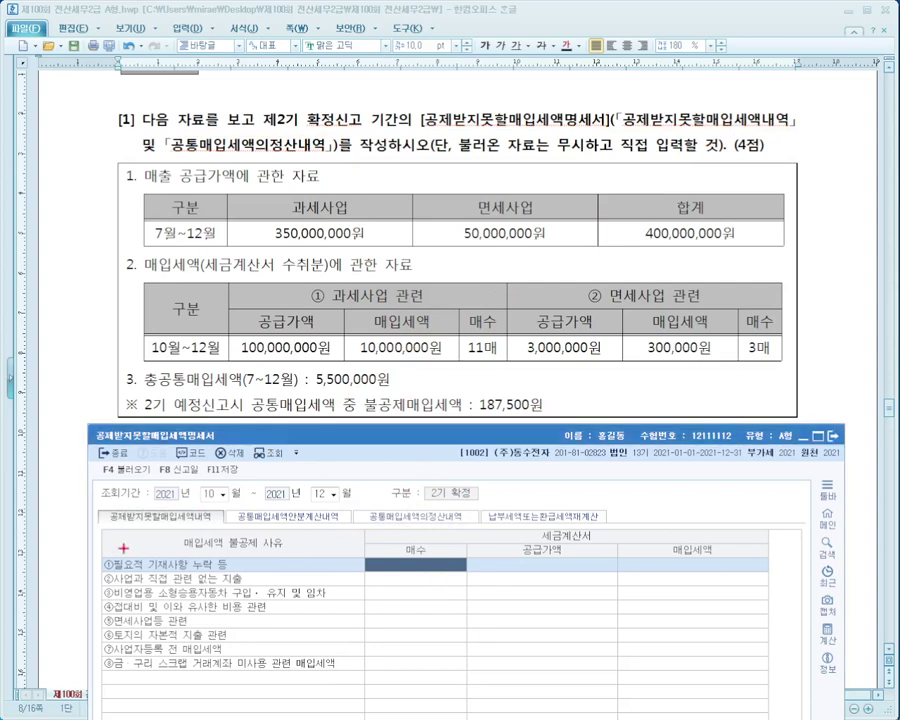
{"action": "left_click_drag", "start_coordinate": [80, 548], "coordinate": [388, 684]}
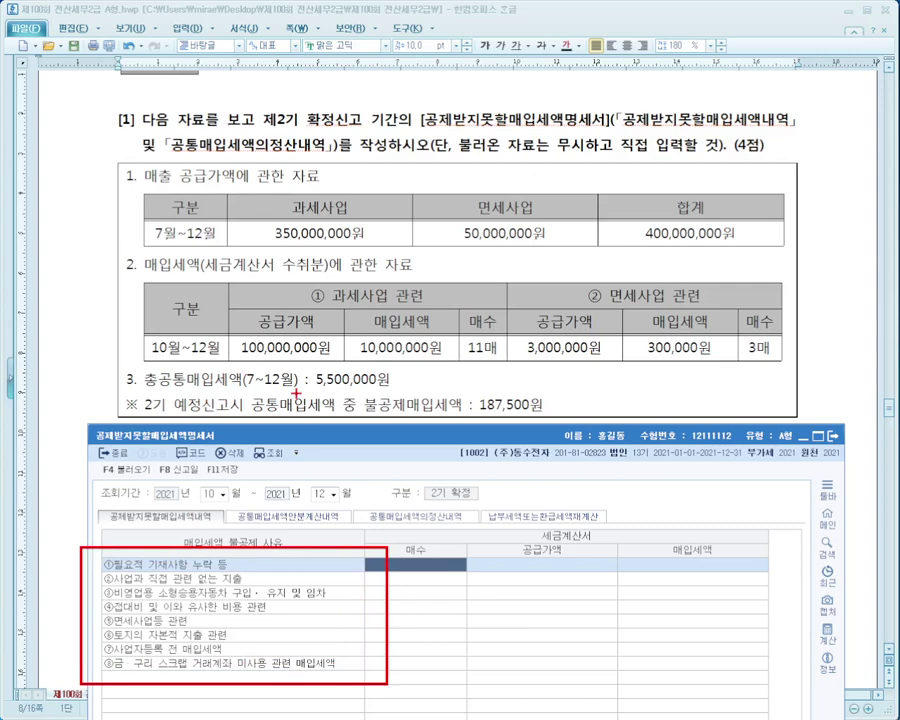
{"action": "left_click_drag", "start_coordinate": [214, 277], "coordinate": [505, 366]}
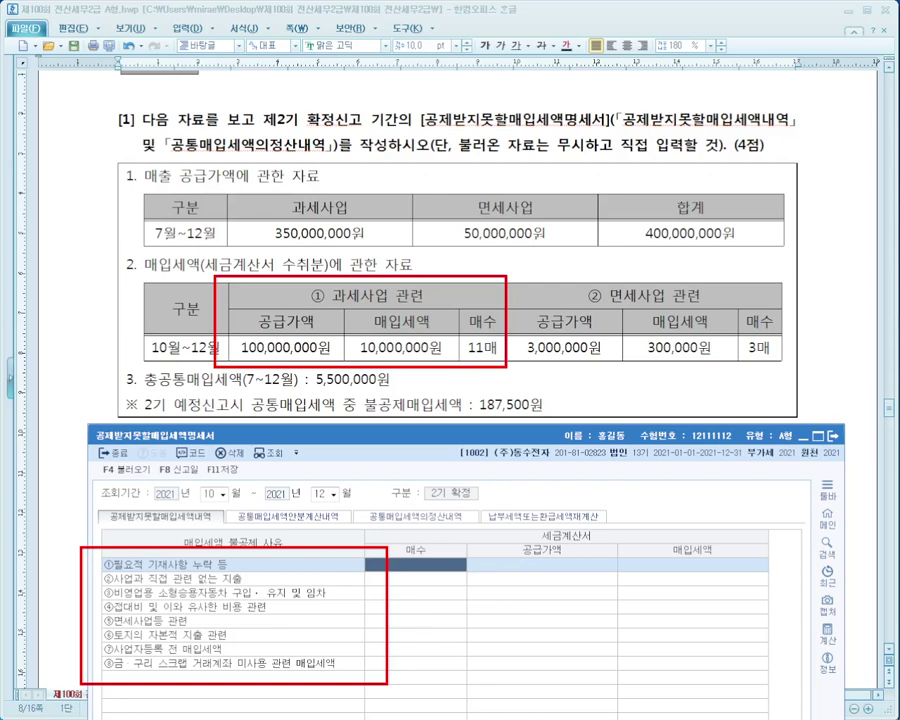
{"action": "mouse_move", "coordinate": [115, 249]}
{"action": "left_mouse_down"}
{"action": "mouse_move", "coordinate": [250, 272]}
{"action": "mouse_move", "coordinate": [426, 276]}
{"action": "left_mouse_up"}
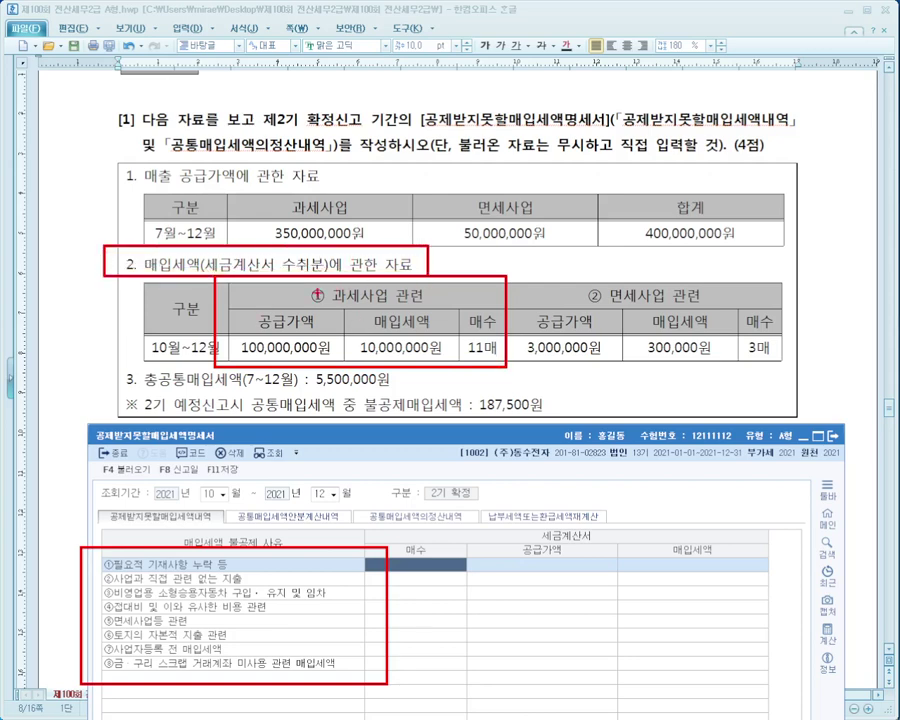
{"action": "left_click_drag", "start_coordinate": [297, 300], "coordinate": [433, 306]}
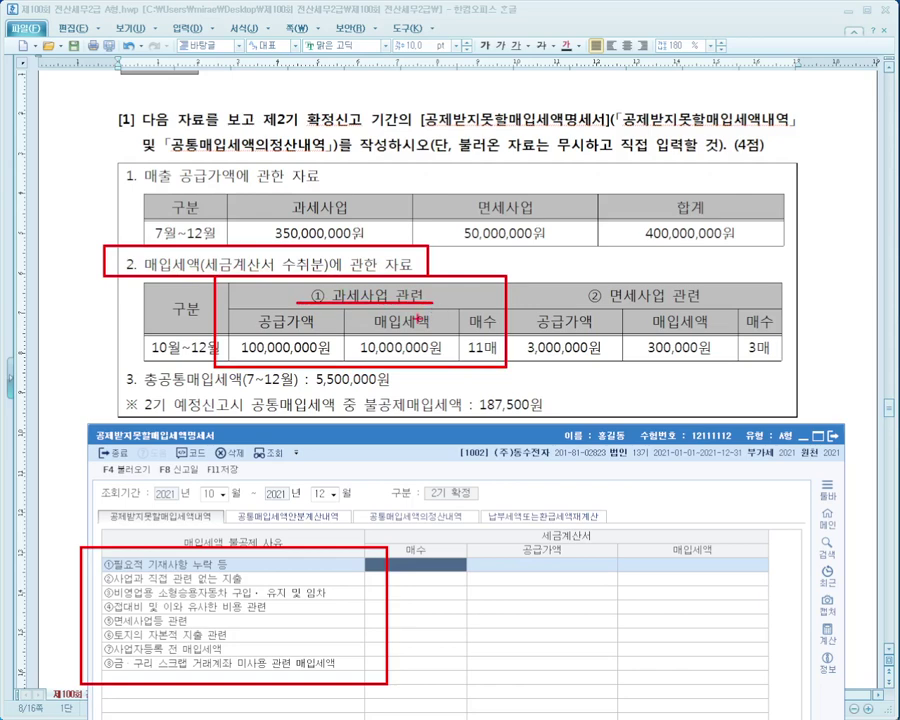
{"action": "left_click_drag", "start_coordinate": [564, 273], "coordinate": [744, 311]}
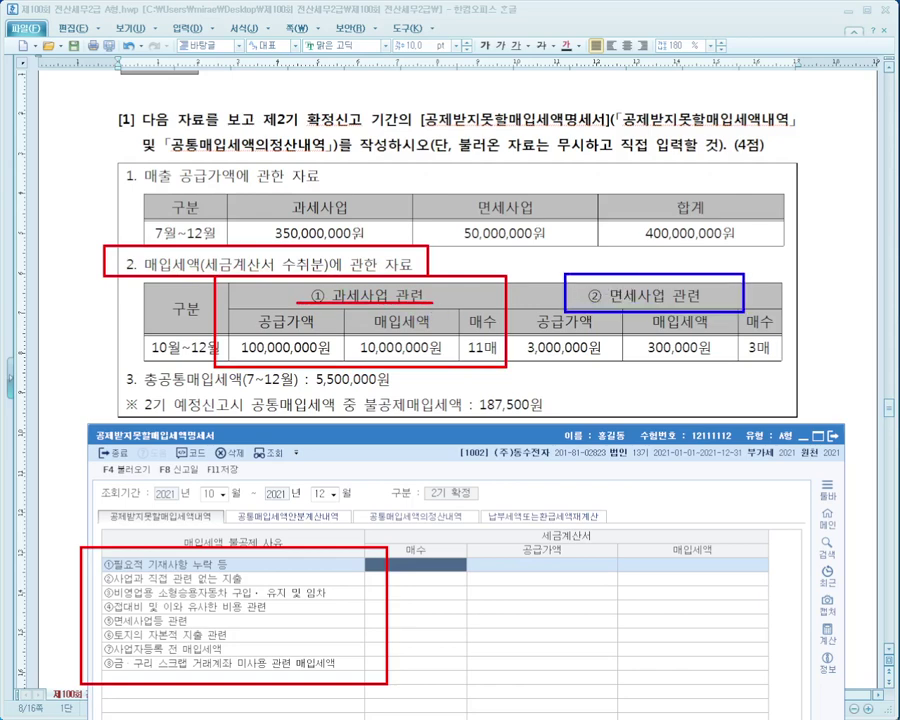
{"action": "mouse_move", "coordinate": [86, 607]}
{"action": "left_mouse_down"}
{"action": "mouse_move", "coordinate": [231, 628]}
{"action": "mouse_move", "coordinate": [520, 365]}
{"action": "mouse_move", "coordinate": [748, 342]}
{"action": "mouse_move", "coordinate": [770, 296]}
{"action": "mouse_move", "coordinate": [430, 583]}
{"action": "mouse_move", "coordinate": [366, 575]}
{"action": "mouse_move", "coordinate": [360, 622]}
{"action": "left_mouse_up"}
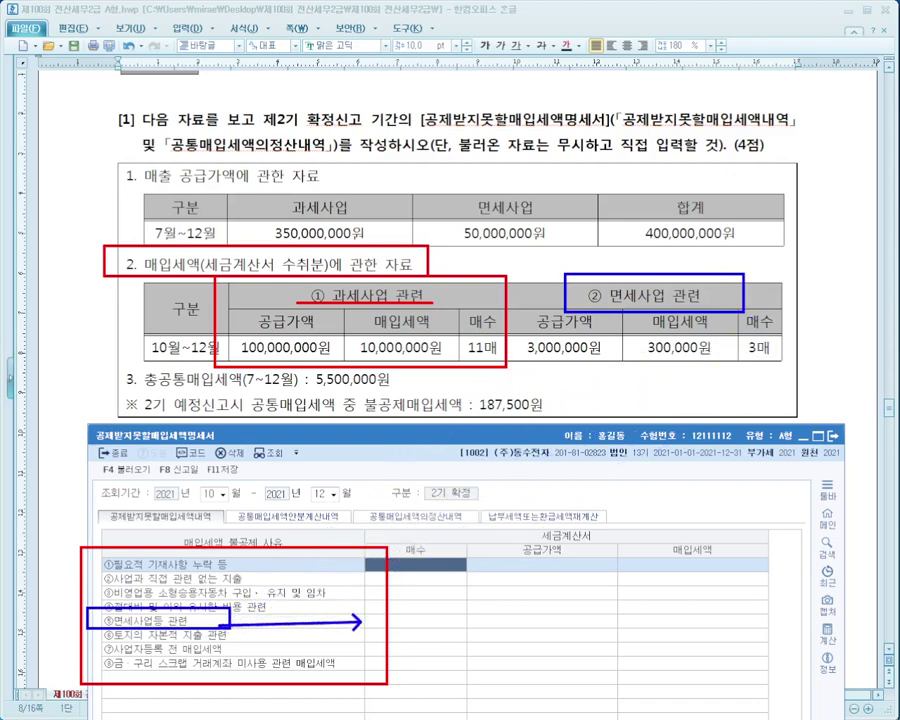
Enter 3 invoices and 3,000,000 supply value on row ⑤면세사업등 관련, auto-filling 300,000 VAT.
{"action": "key", "text": "Escape"}
{"action": "left_click", "coordinate": [396, 620]}
{"action": "type", "text": "3"}
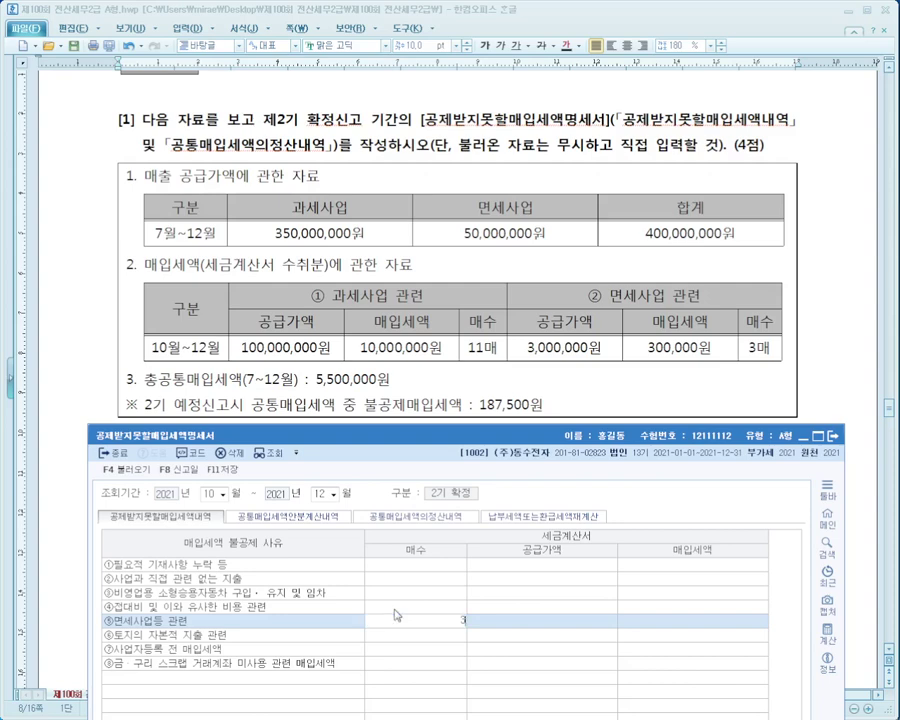
{"action": "key", "text": "Return"}
{"action": "type", "text": "3000000"}
{"action": "key", "text": "Return"}
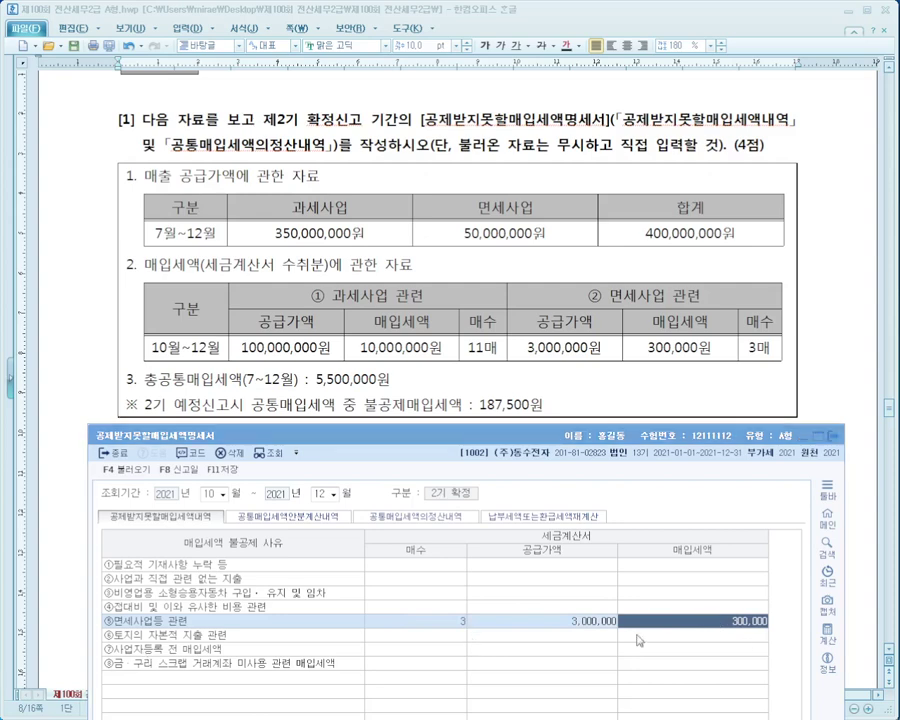
Annotate the 면세사업등 row and the question on screen, then clear the marks.
{"action": "left_click_drag", "start_coordinate": [513, 612], "coordinate": [773, 636]}
{"action": "left_click_drag", "start_coordinate": [100, 630], "coordinate": [490, 632]}
{"action": "mouse_move", "coordinate": [430, 620]}
{"action": "left_mouse_down"}
{"action": "mouse_move", "coordinate": [638, 201]}
{"action": "mouse_move", "coordinate": [660, 133]}
{"action": "mouse_move", "coordinate": [792, 137]}
{"action": "left_mouse_up"}
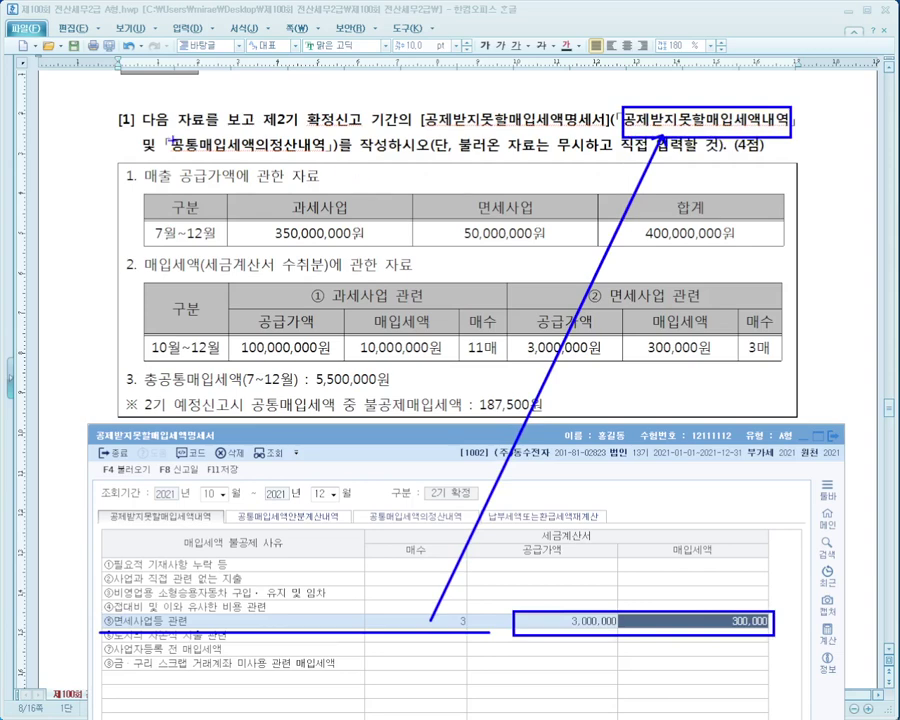
{"action": "mouse_move", "coordinate": [141, 133]}
{"action": "left_mouse_down"}
{"action": "mouse_move", "coordinate": [343, 152]}
{"action": "mouse_move", "coordinate": [426, 505]}
{"action": "left_mouse_up"}
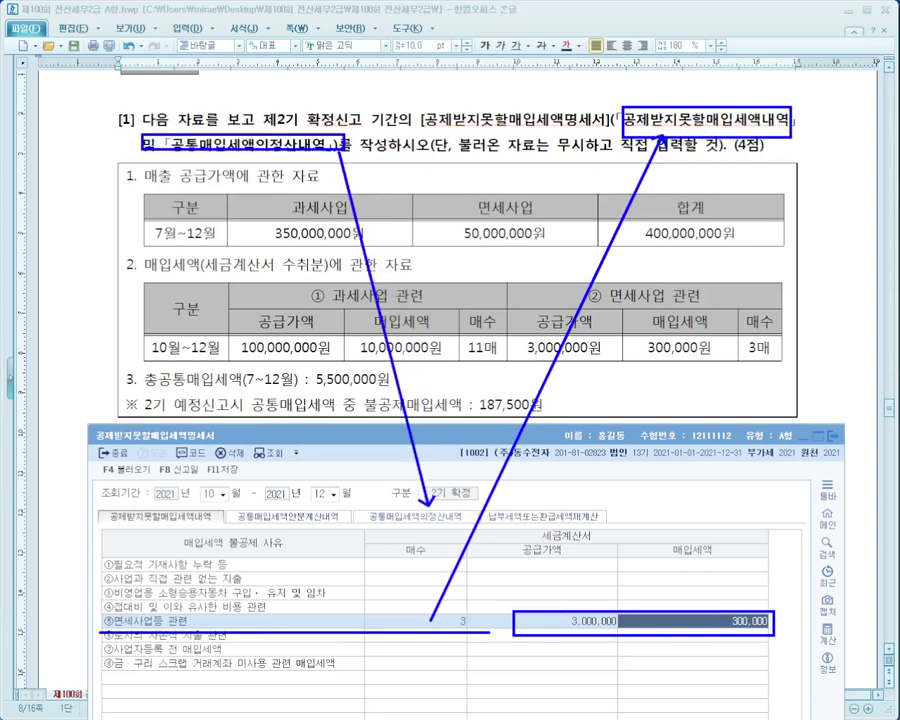
{"action": "mouse_move", "coordinate": [262, 548]}
{"action": "left_mouse_down"}
{"action": "mouse_move", "coordinate": [245, 492]}
{"action": "mouse_move", "coordinate": [262, 545]}
{"action": "left_mouse_up"}
{"action": "mouse_move", "coordinate": [432, 484]}
{"action": "left_mouse_down"}
{"action": "mouse_move", "coordinate": [395, 563]}
{"action": "mouse_move", "coordinate": [478, 552]}
{"action": "left_mouse_up"}
{"action": "key", "text": "Escape"}
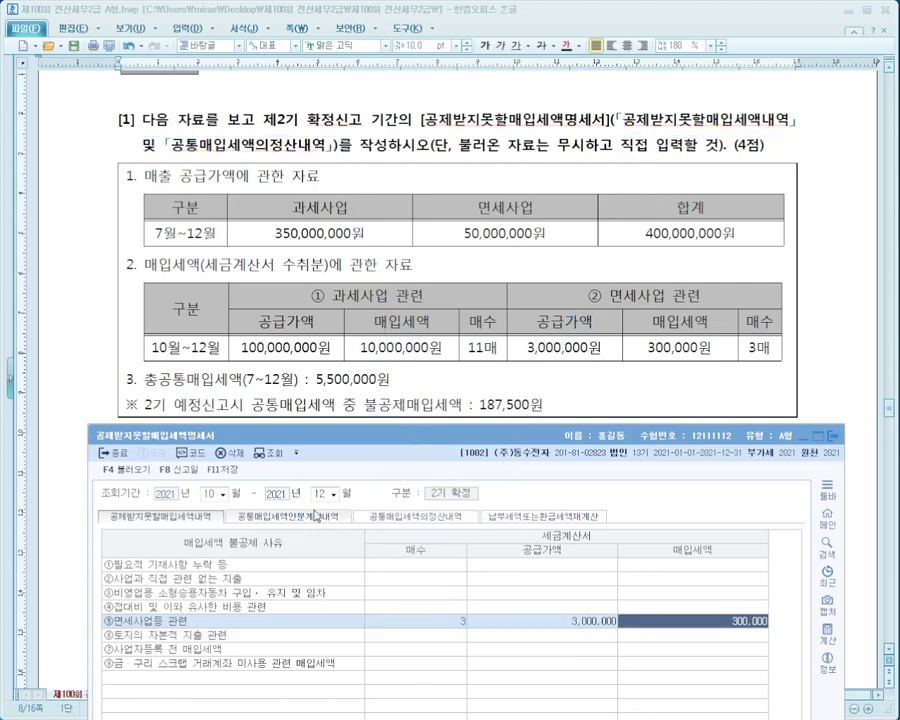
Open 공통매입세액의정산내역, choose 1.당해과세기간의 공급가액기준 and decline loading voucher data.
{"action": "left_click", "coordinate": [432, 517]}
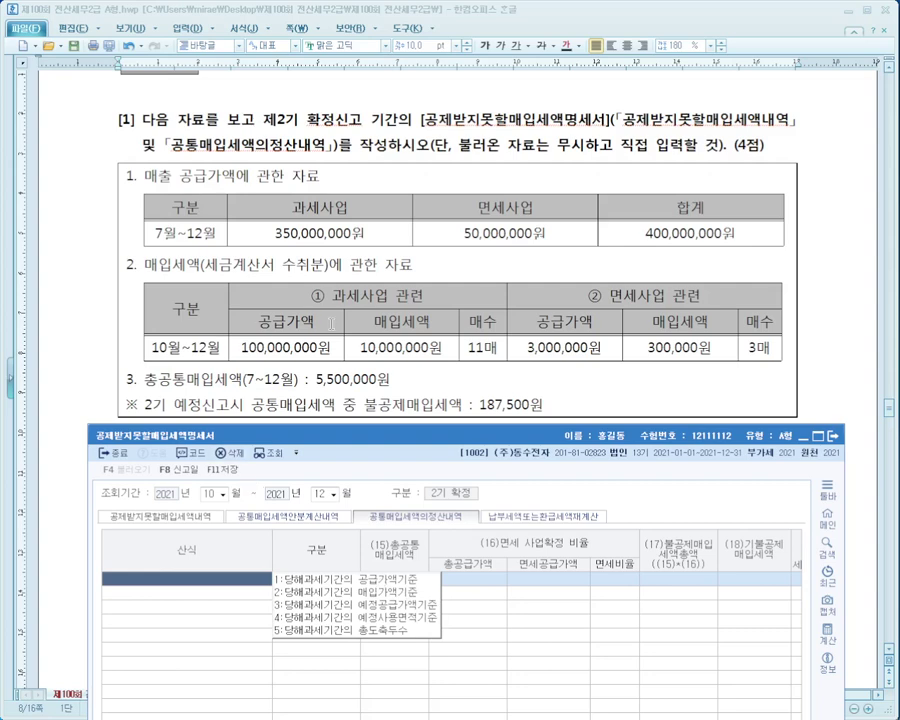
{"action": "left_click", "coordinate": [366, 579]}
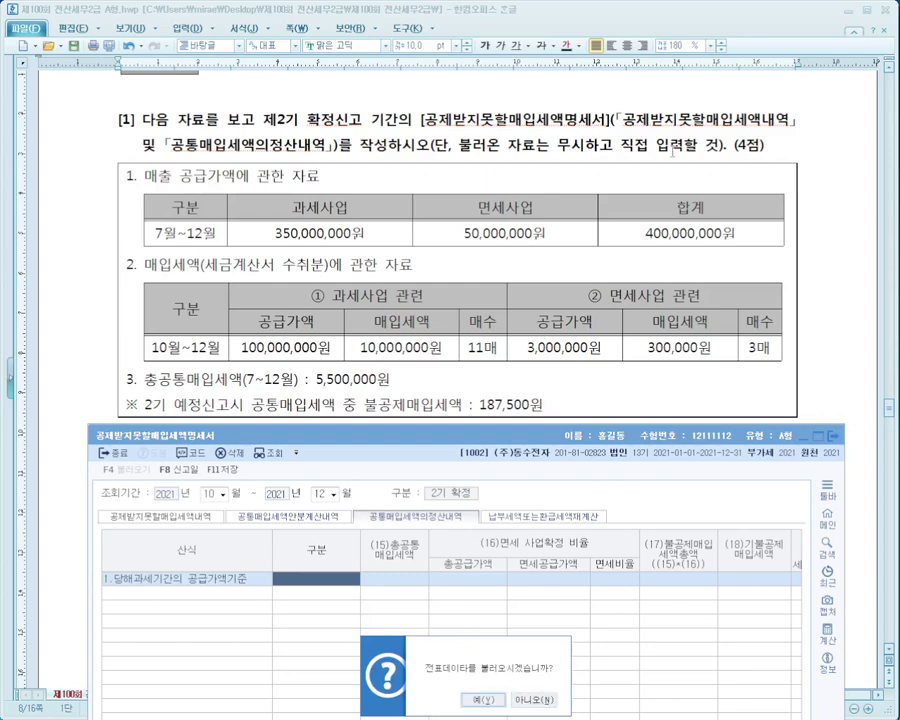
{"action": "left_click", "coordinate": [528, 703]}
{"action": "left_click_drag", "start_coordinate": [521, 434], "coordinate": [521, 431]}
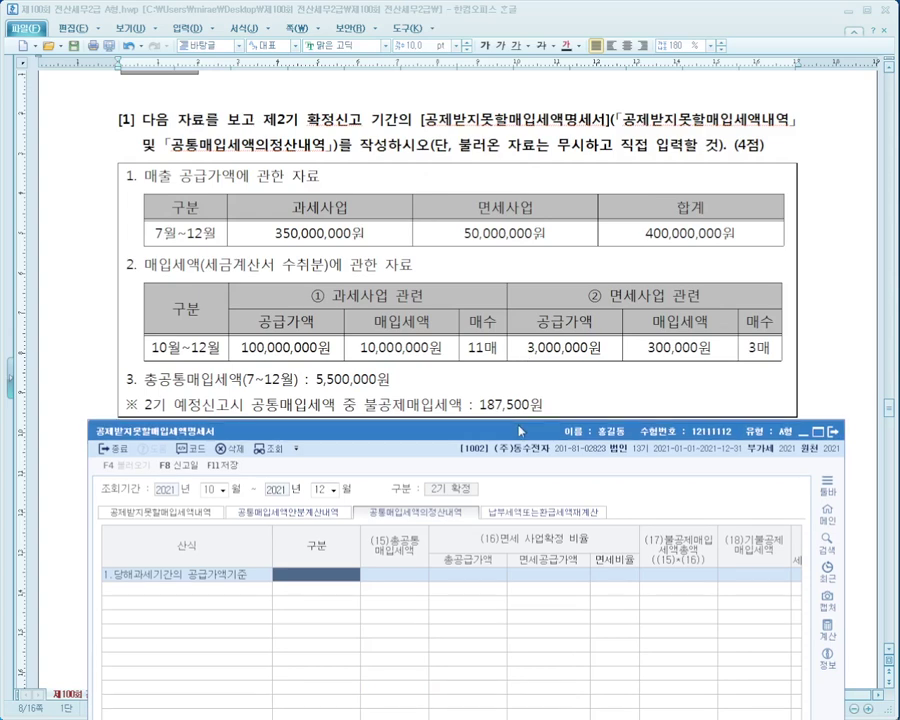
{"action": "left_click", "coordinate": [693, 267]}
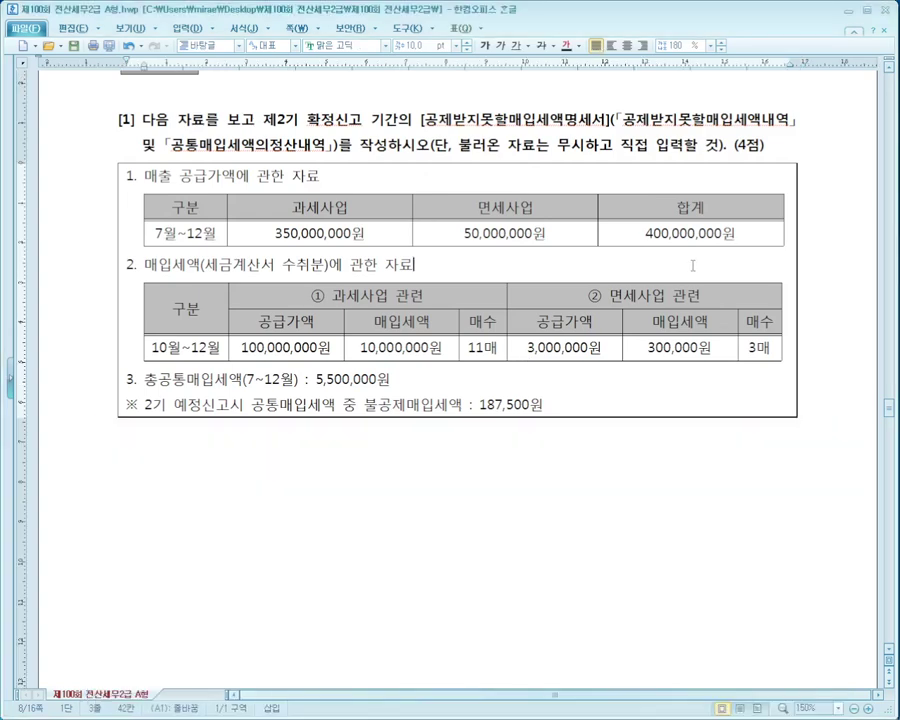
{"action": "scroll", "coordinate": [693, 265], "scroll_direction": "down", "scroll_amount": 1}
{"action": "key", "text": "alt+Tab"}
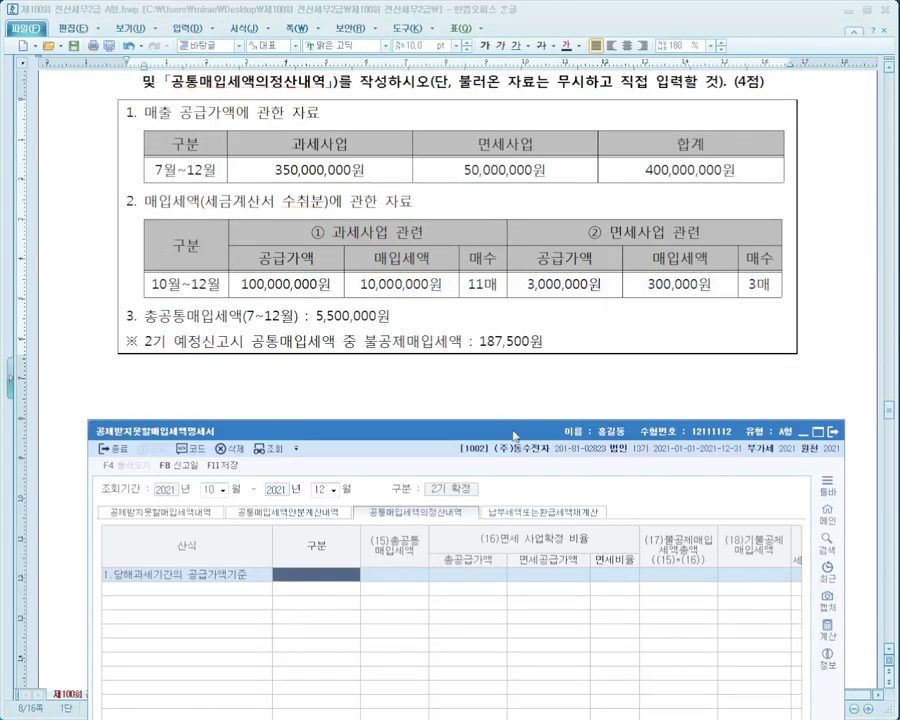
{"action": "left_click_drag", "start_coordinate": [514, 435], "coordinate": [514, 373]}
Enter 5,500,000 common tax, 400,000,000 total supply and 50,000,000 exempt supply, giving 12.5%.
{"action": "left_click", "coordinate": [396, 512]}
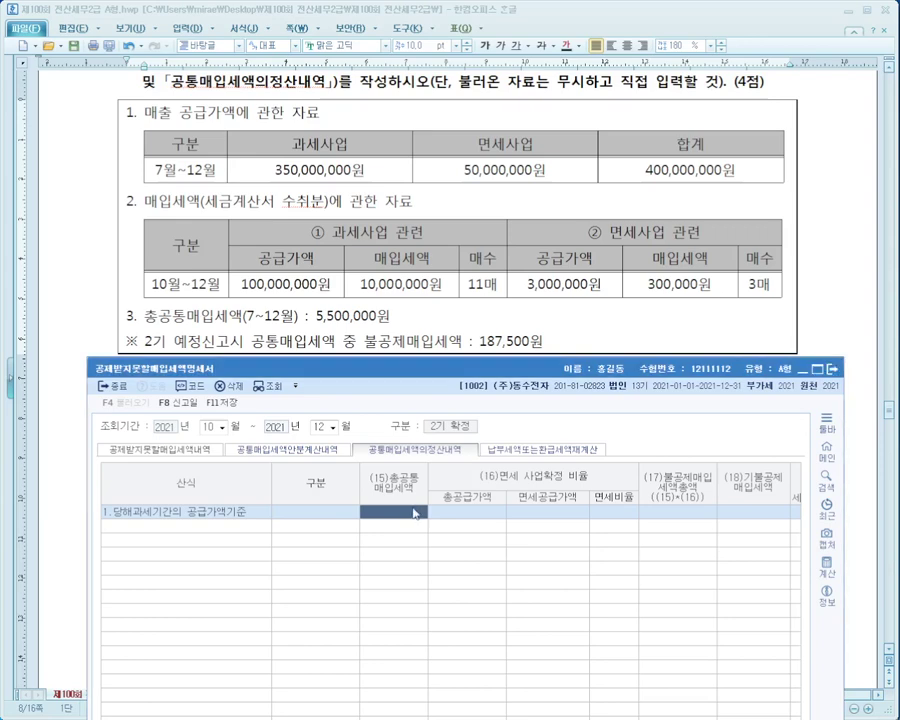
{"action": "type", "text": "5500000"}
{"action": "key", "text": "Return"}
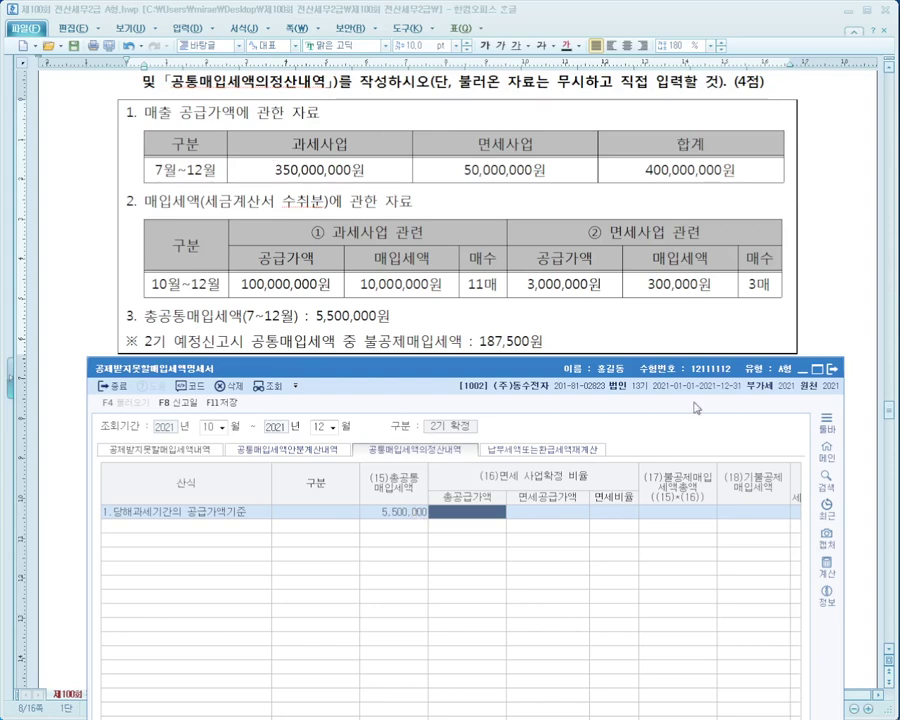
{"action": "type", "text": "400000000"}
{"action": "key", "text": "Return"}
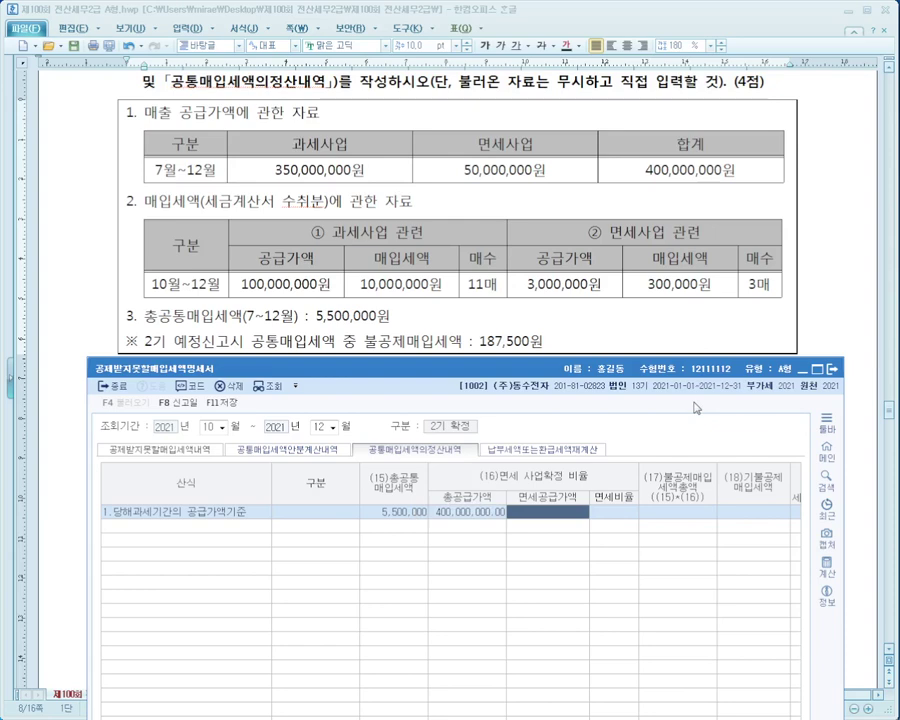
{"action": "type", "text": "50000000"}
{"action": "key", "text": "Return"}
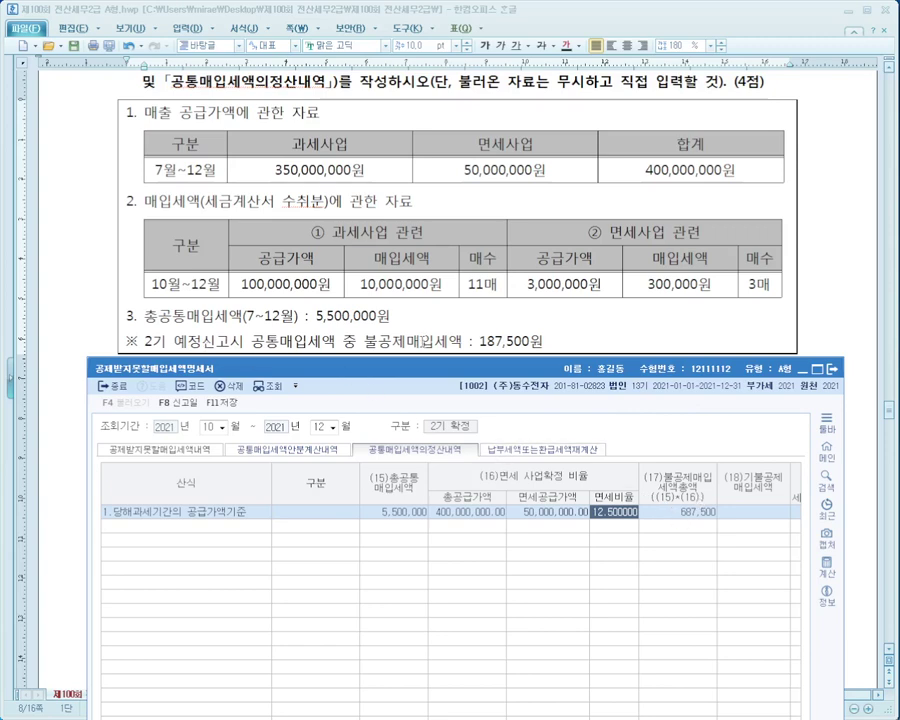
Enter 187,500 as already disallowed tax, leaving 500,000.
{"action": "left_click", "coordinate": [753, 512]}
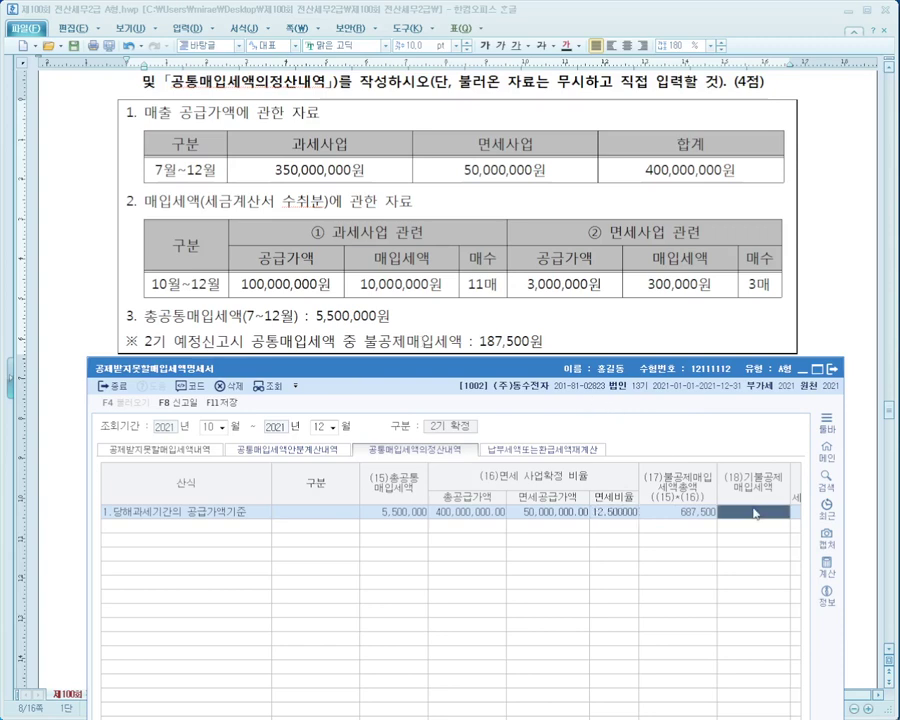
{"action": "left_click_drag", "start_coordinate": [123, 325], "coordinate": [603, 357]}
{"action": "mouse_move", "coordinate": [560, 348]}
{"action": "left_mouse_down"}
{"action": "mouse_move", "coordinate": [712, 490]}
{"action": "mouse_move", "coordinate": [727, 516]}
{"action": "left_mouse_up"}
{"action": "key", "text": "Escape"}
{"action": "type", "text": "187500"}
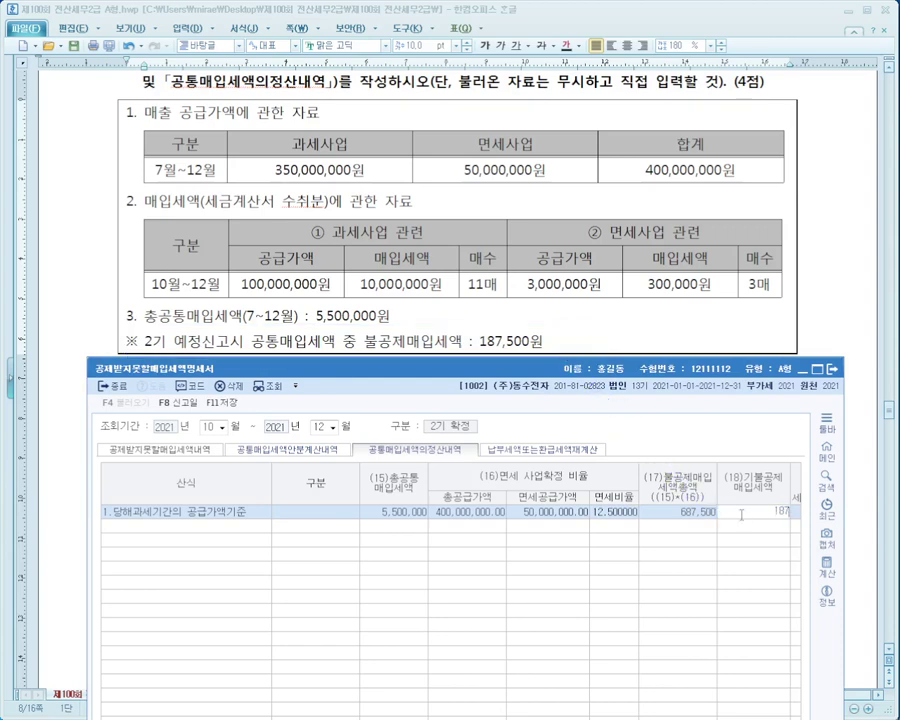
{"action": "key", "text": "Return"}
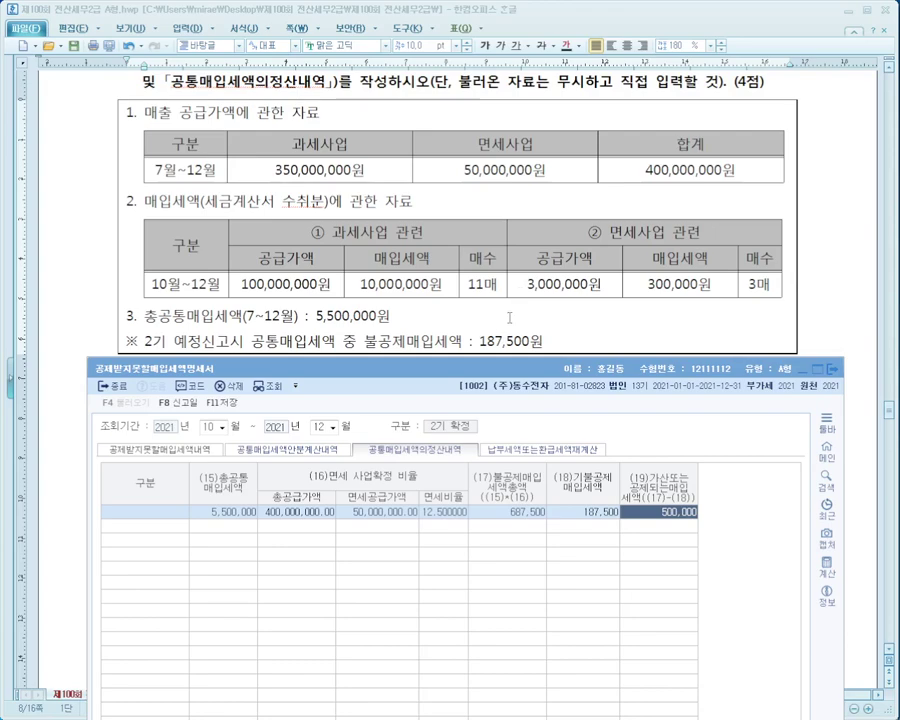
Check the question again, then close the statement, bringing up the save prompt.
{"action": "left_click", "coordinate": [492, 348]}
{"action": "scroll", "coordinate": [498, 320], "scroll_direction": "up", "scroll_amount": 5}
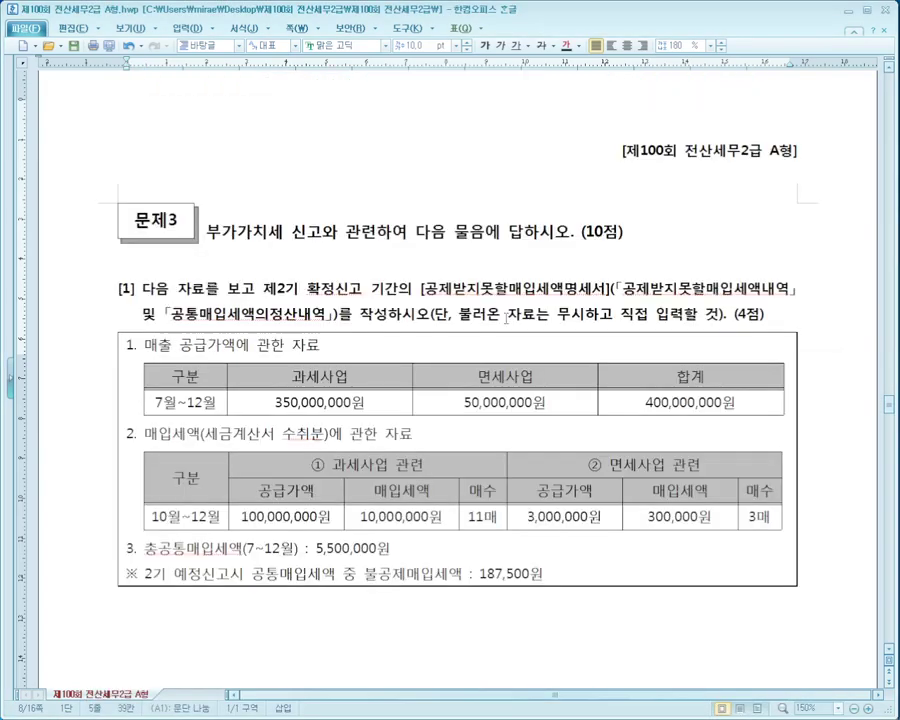
{"action": "scroll", "coordinate": [530, 350], "scroll_direction": "down", "scroll_amount": 3}
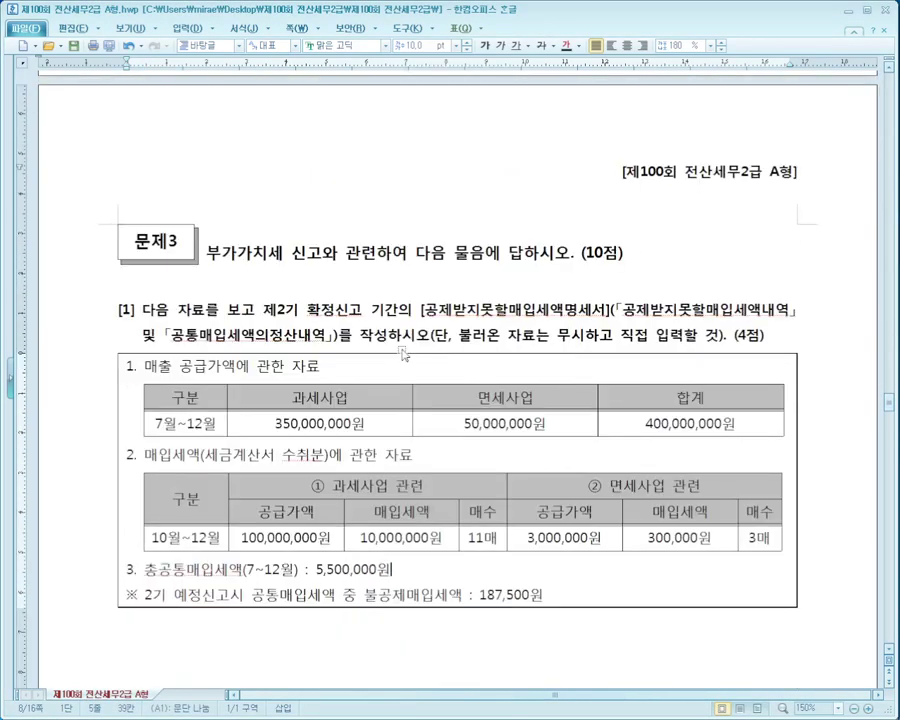
{"action": "left_click", "coordinate": [537, 344]}
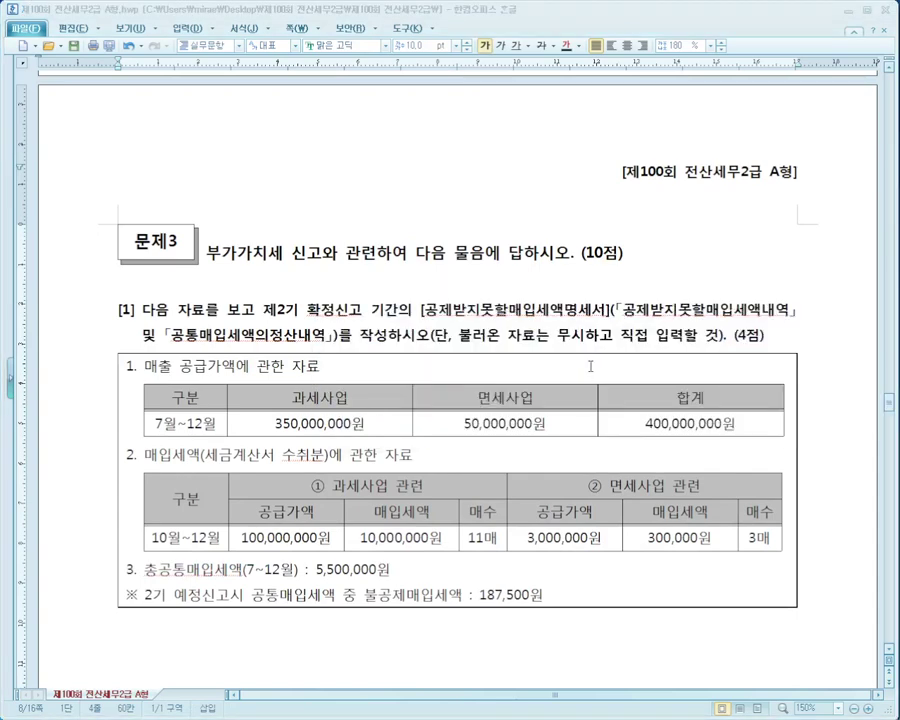
{"action": "right_click", "coordinate": [510, 719]}
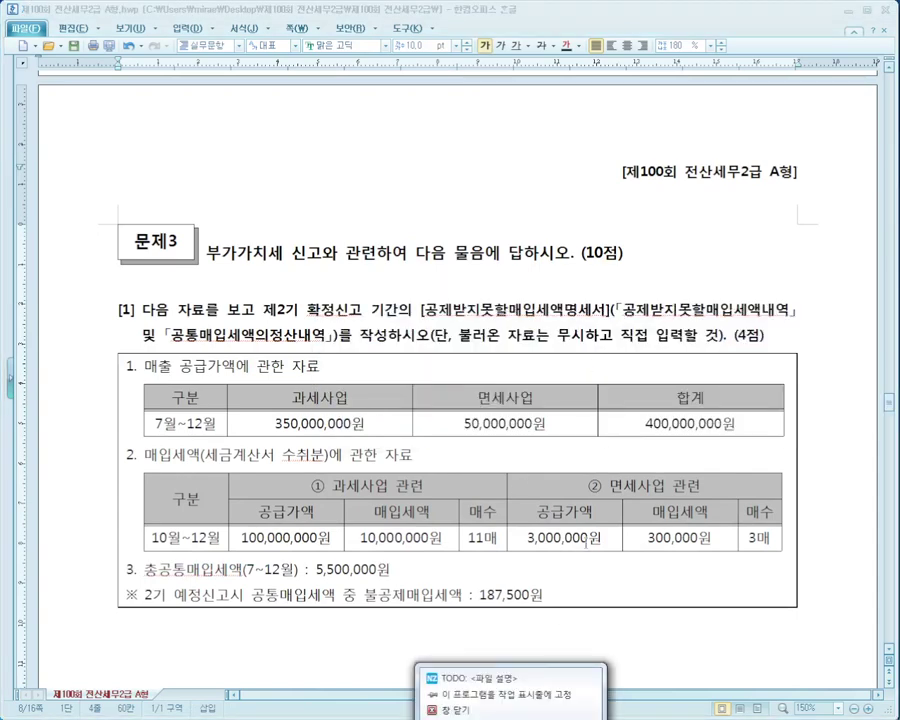
{"action": "key", "text": "Escape"}
{"action": "left_click", "coordinate": [510, 719]}
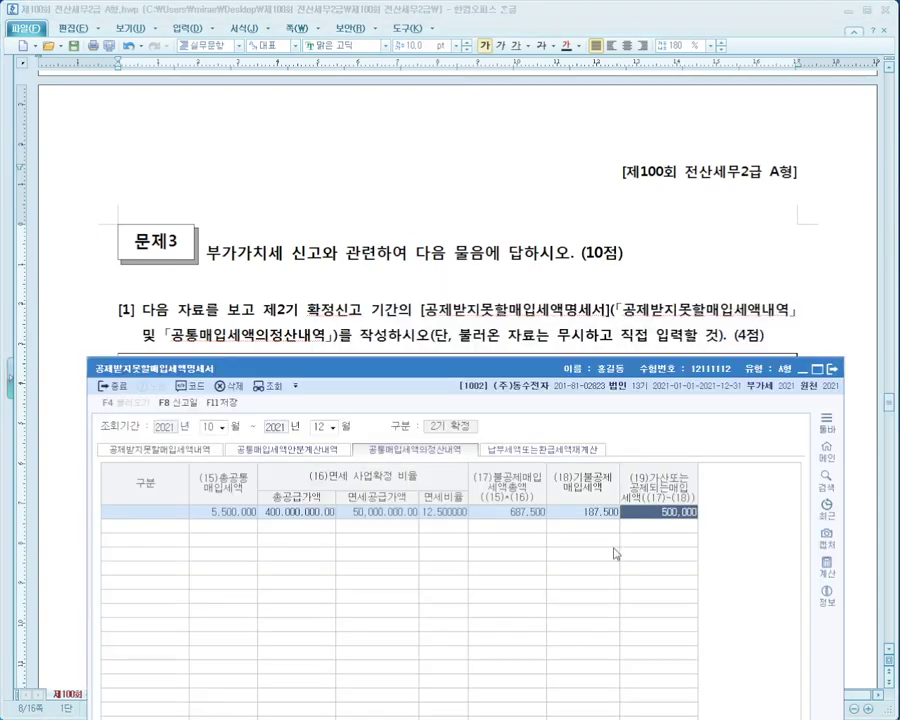
{"action": "key", "text": "Escape"}
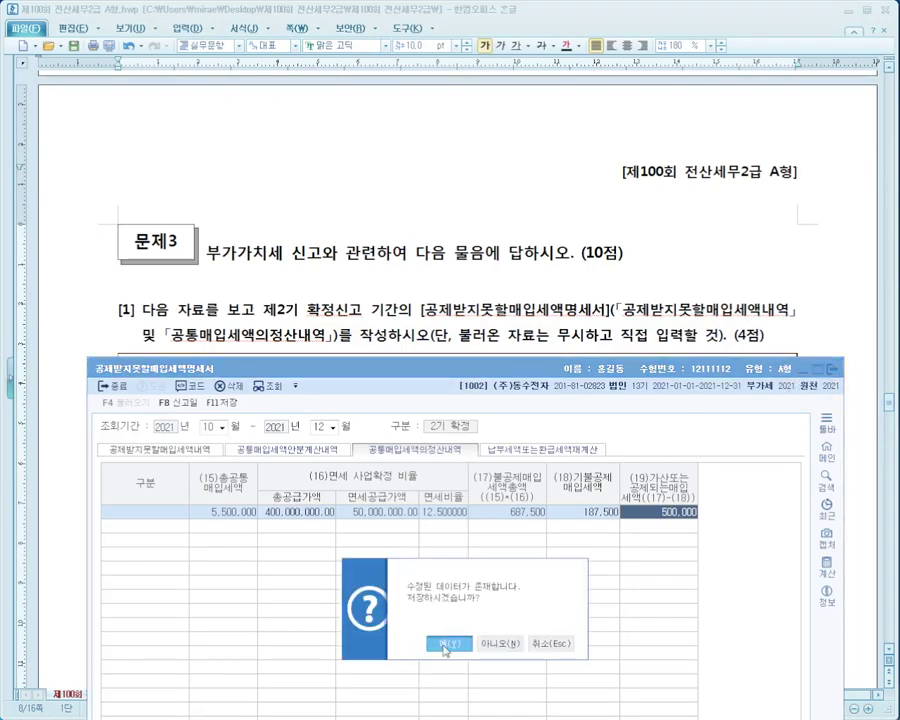
Save the statement and open the 부가가치세신고서 for October–December.
{"action": "left_click", "coordinate": [447, 642]}
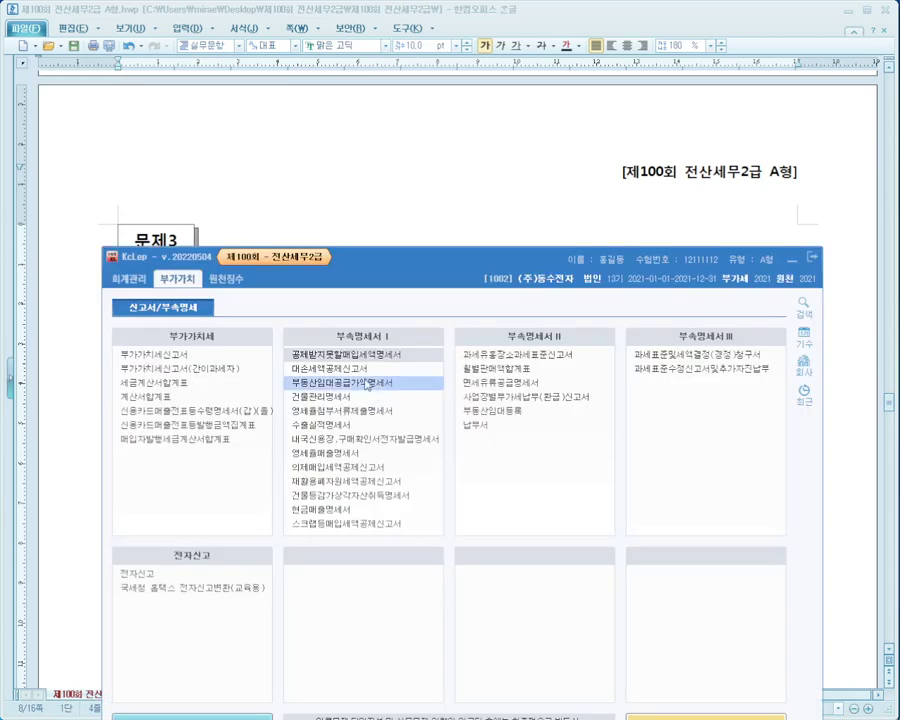
{"action": "left_click_drag", "start_coordinate": [393, 276], "coordinate": [386, 212]}
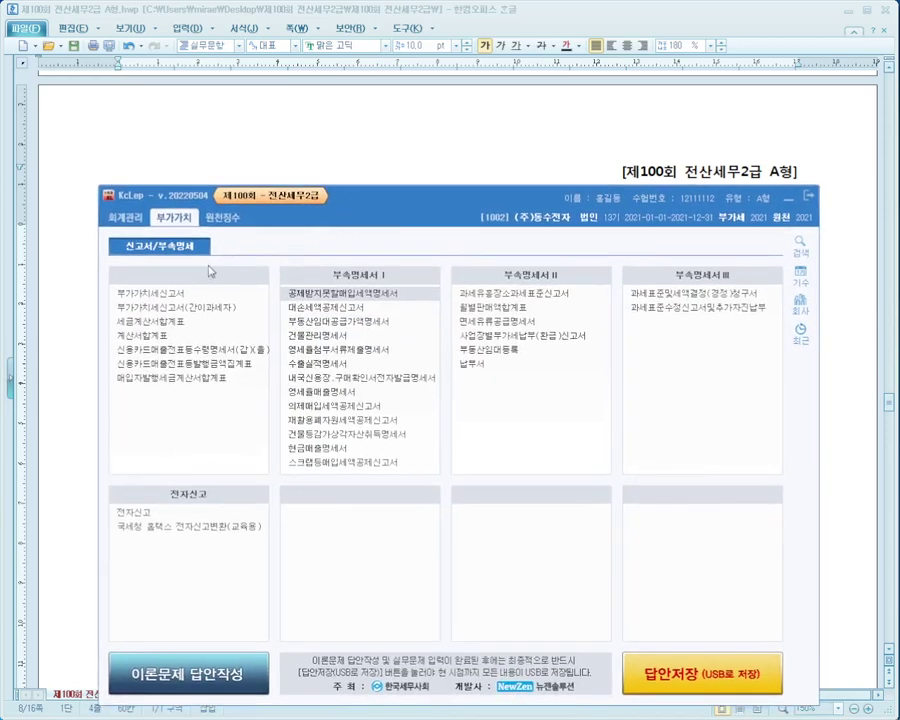
{"action": "left_click", "coordinate": [178, 294]}
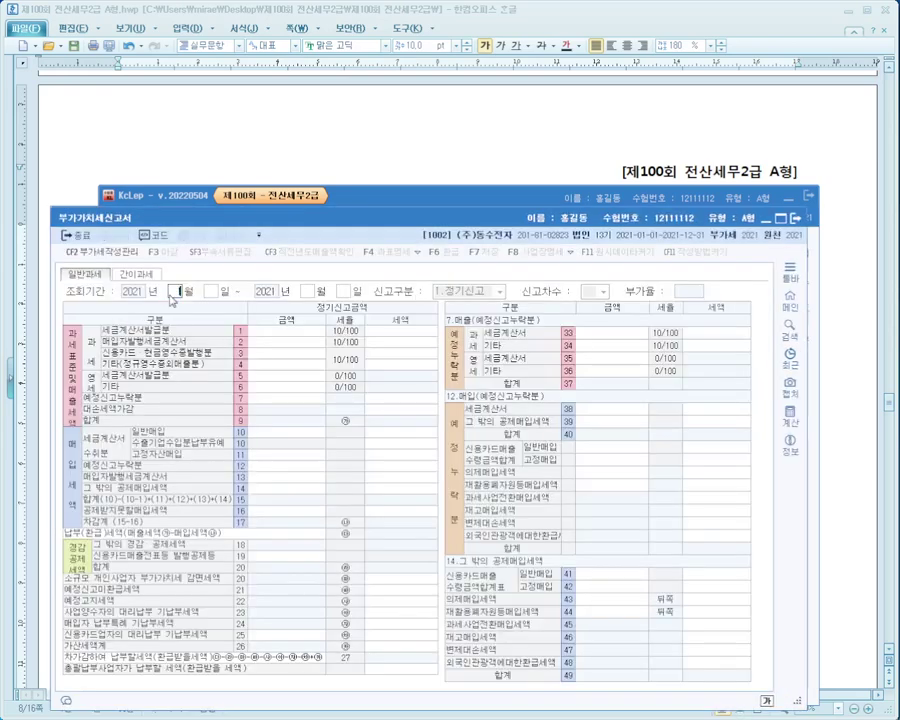
{"action": "type", "text": "12"}
{"action": "key", "text": "Return"}
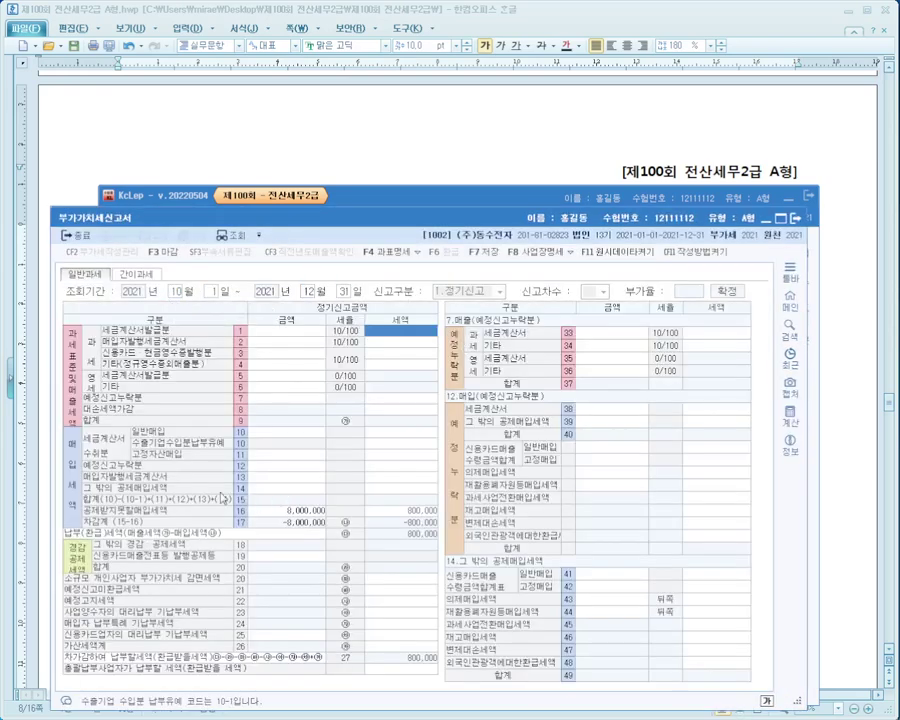
Review line 16's 800,000 non-deductible purchase tax, then close the return without saving.
{"action": "left_click_drag", "start_coordinate": [78, 503], "coordinate": [445, 518]}
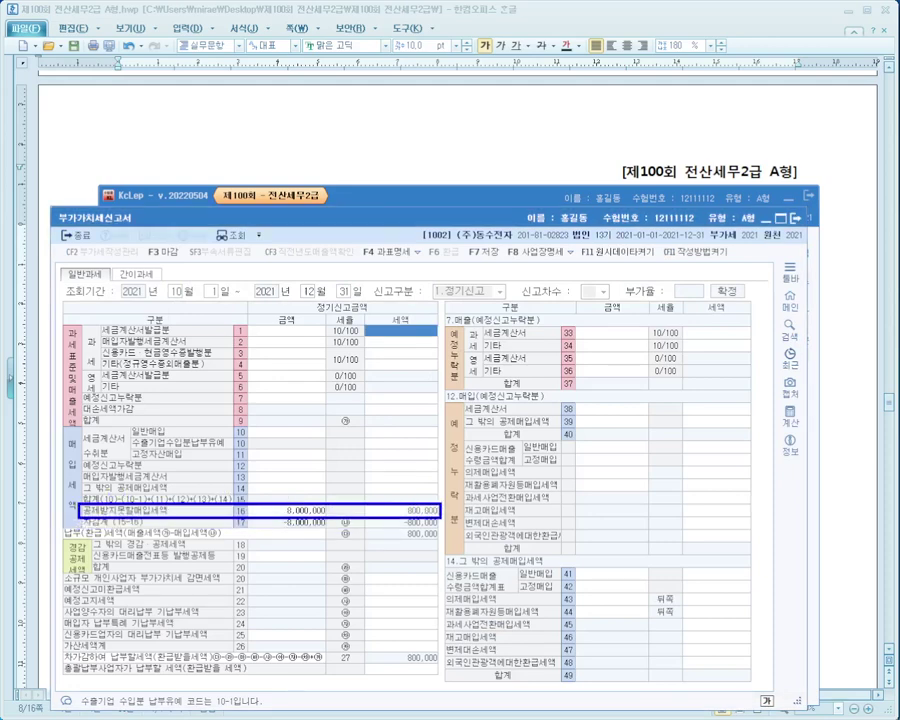
{"action": "left_click", "coordinate": [412, 511]}
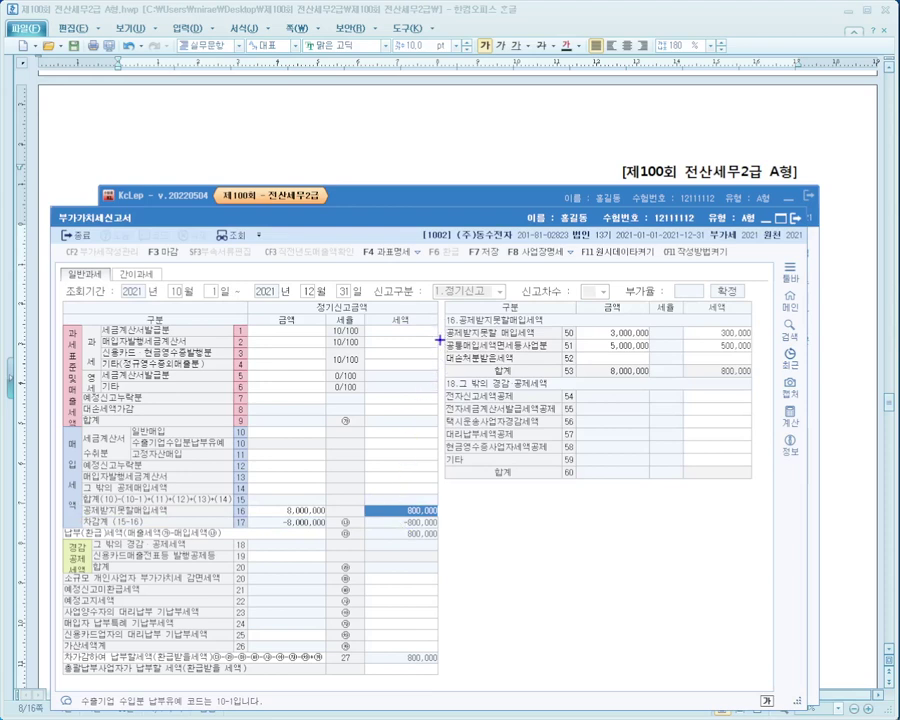
{"action": "left_click_drag", "start_coordinate": [440, 340], "coordinate": [790, 326]}
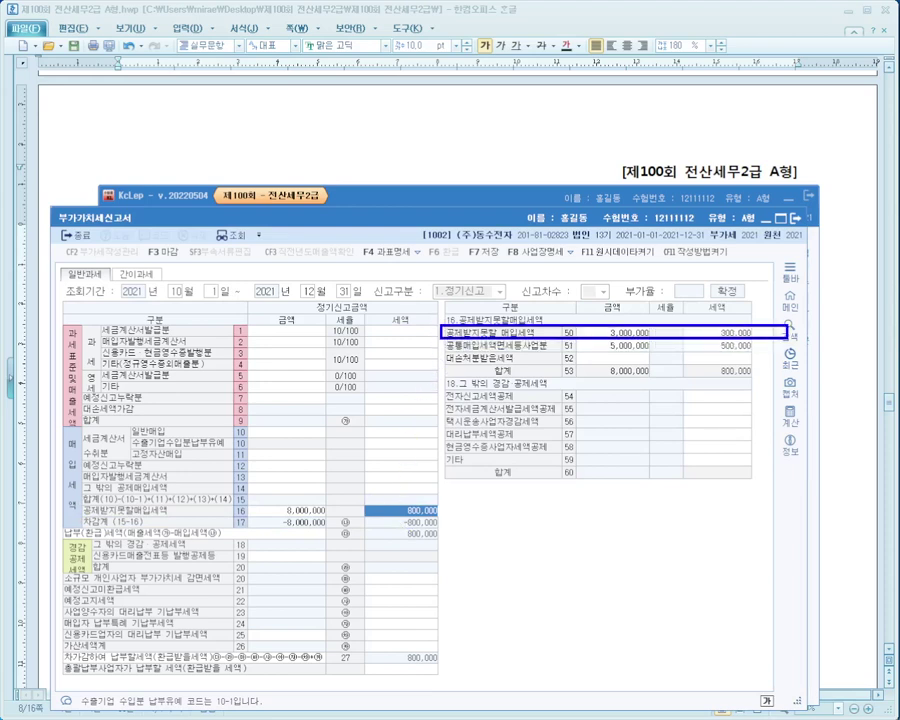
{"action": "mouse_move", "coordinate": [435, 352]}
{"action": "left_mouse_down"}
{"action": "mouse_move", "coordinate": [763, 352]}
{"action": "mouse_move", "coordinate": [718, 360]}
{"action": "mouse_move", "coordinate": [712, 318]}
{"action": "mouse_move", "coordinate": [760, 340]}
{"action": "mouse_move", "coordinate": [712, 392]}
{"action": "mouse_move", "coordinate": [740, 362]}
{"action": "mouse_move", "coordinate": [462, 506]}
{"action": "left_mouse_up"}
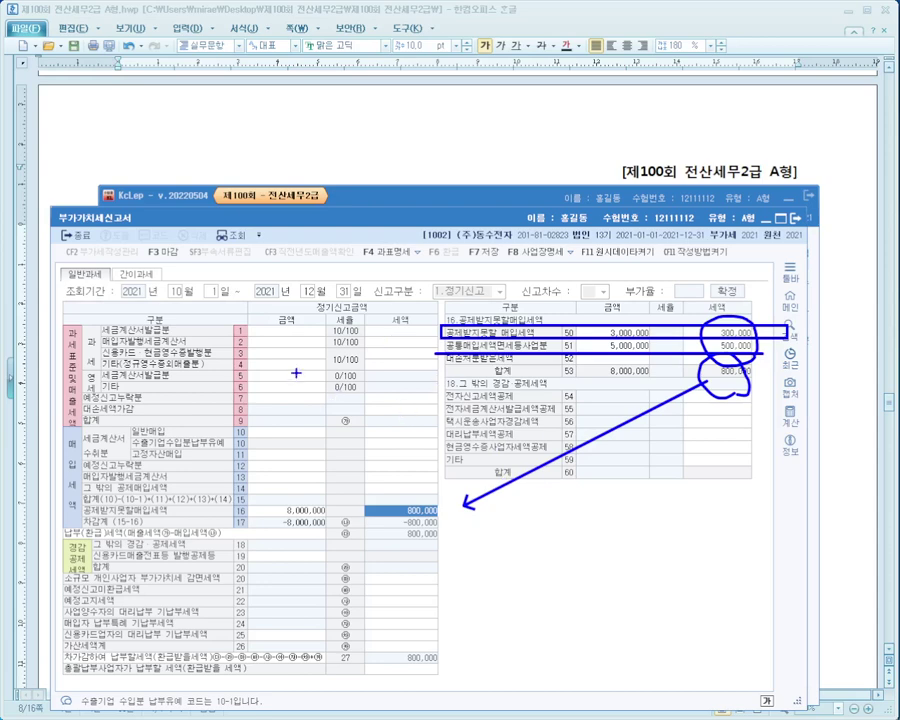
{"action": "key", "text": "Escape"}
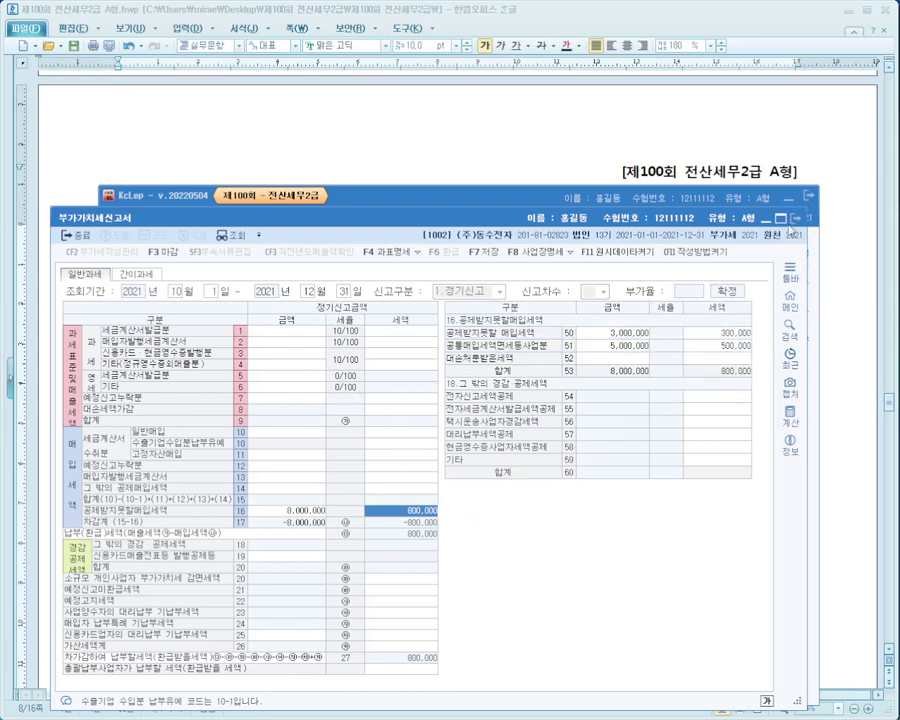
{"action": "key", "text": "Escape"}
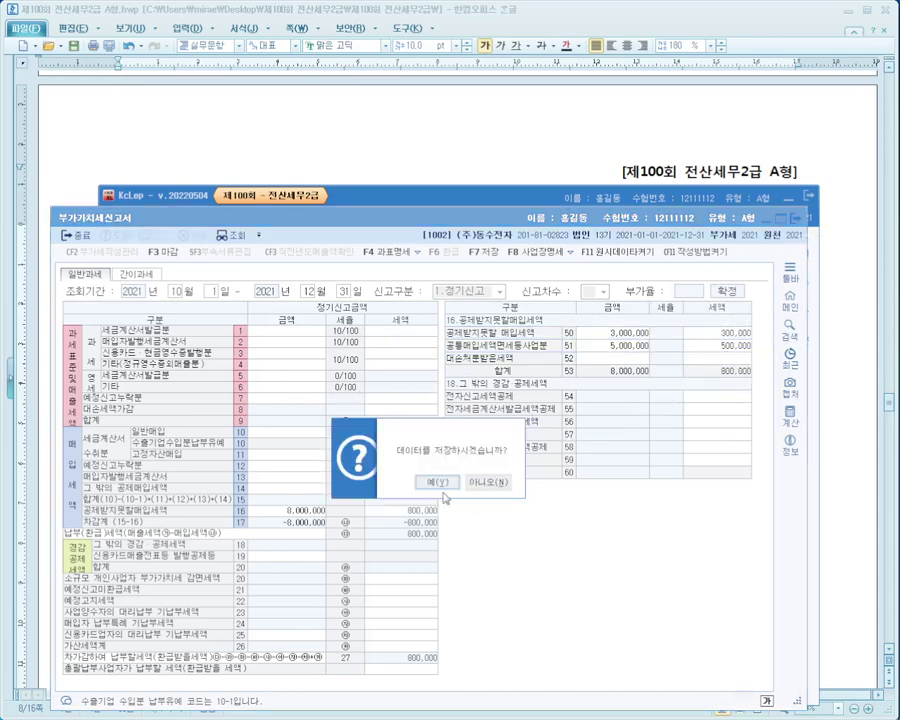
{"action": "left_click", "coordinate": [497, 484]}
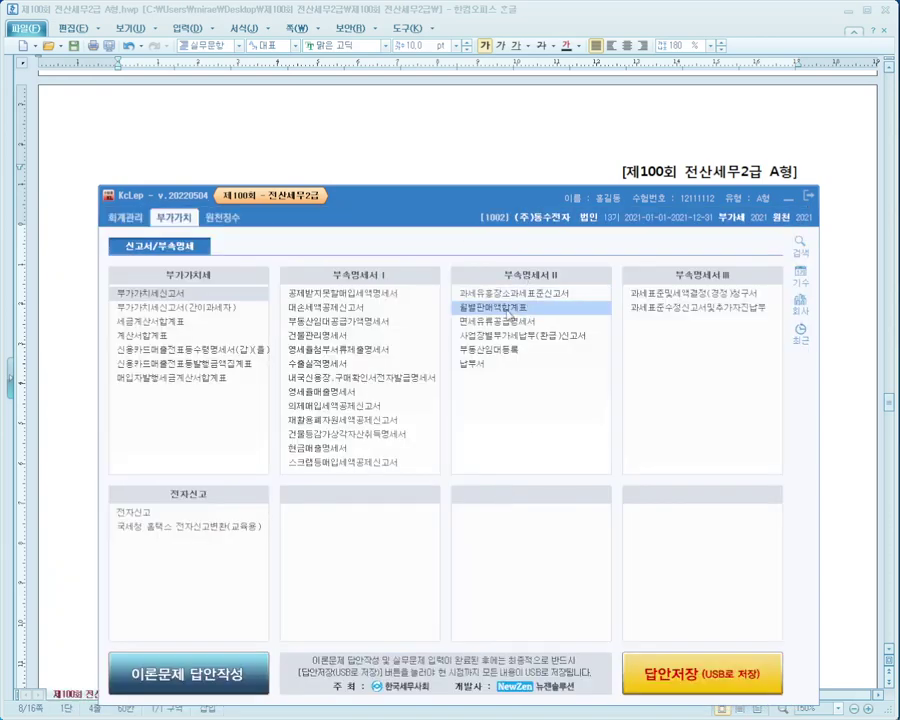
Scroll to question [2] and mark its 유의사항 notes on tax burden, loaded data and e-filing credit.
{"action": "left_click", "coordinate": [473, 142]}
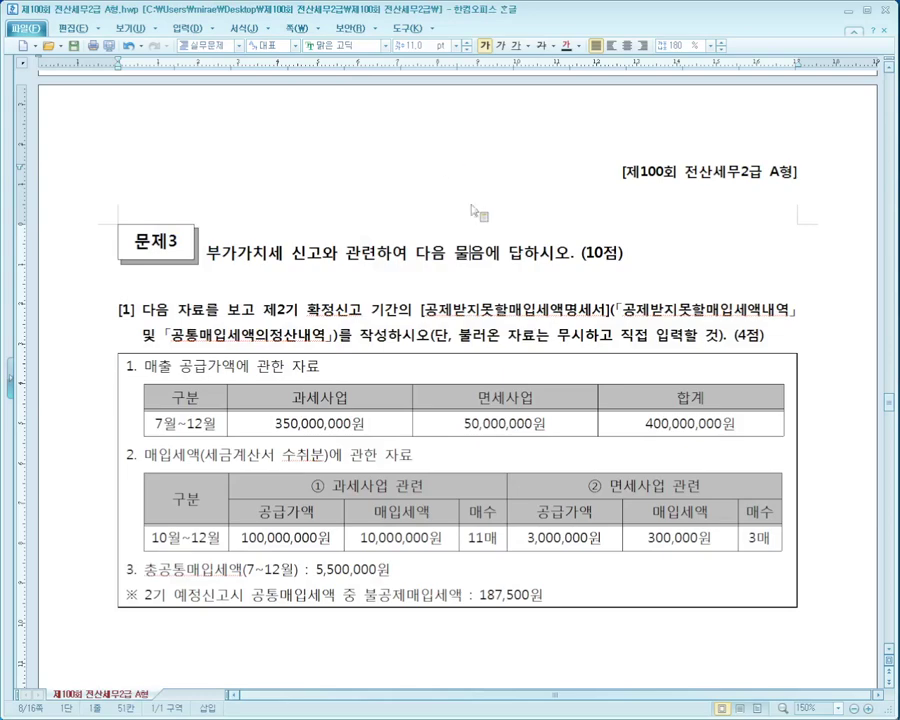
{"action": "scroll", "coordinate": [399, 226], "scroll_direction": "down", "scroll_amount": 2}
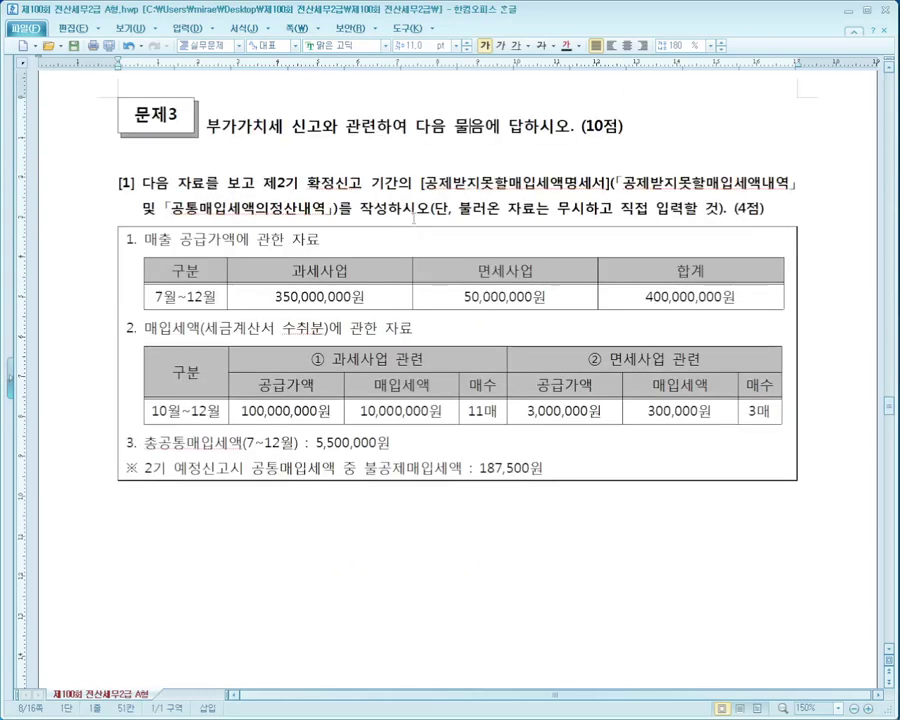
{"action": "scroll", "coordinate": [412, 214], "scroll_direction": "down", "scroll_amount": 10}
{"action": "scroll", "coordinate": [413, 218], "scroll_direction": "down", "scroll_amount": 10}
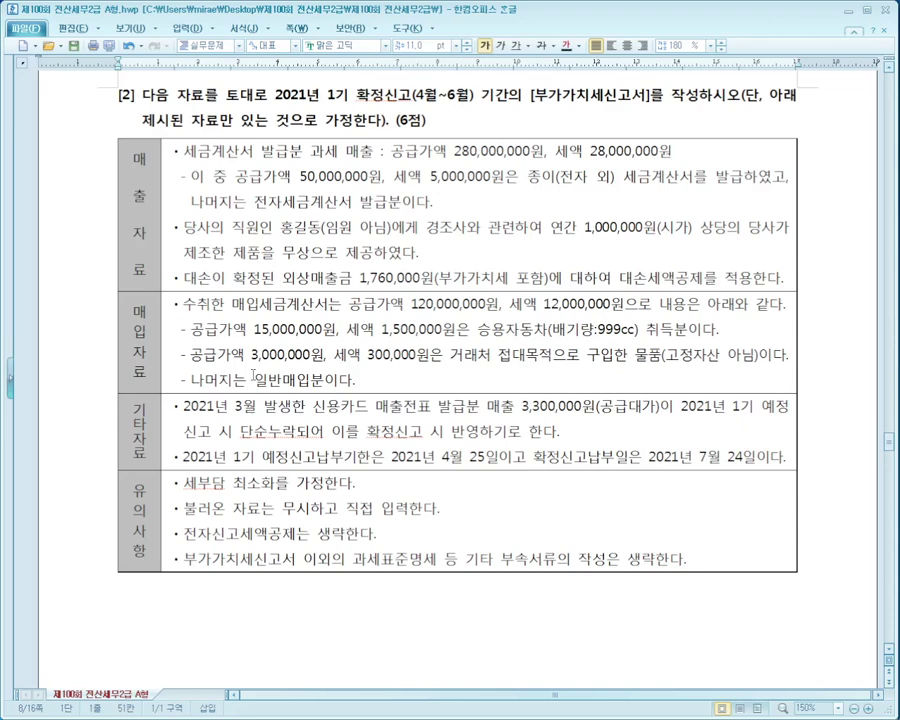
{"action": "left_click_drag", "start_coordinate": [168, 468], "coordinate": [410, 494]}
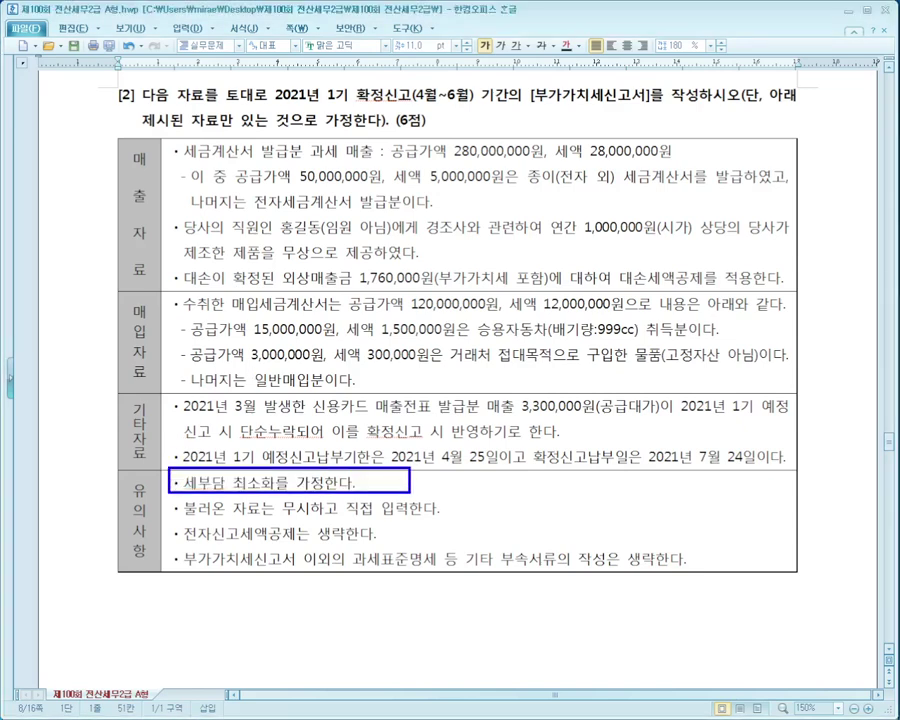
{"action": "left_click_drag", "start_coordinate": [171, 518], "coordinate": [469, 518]}
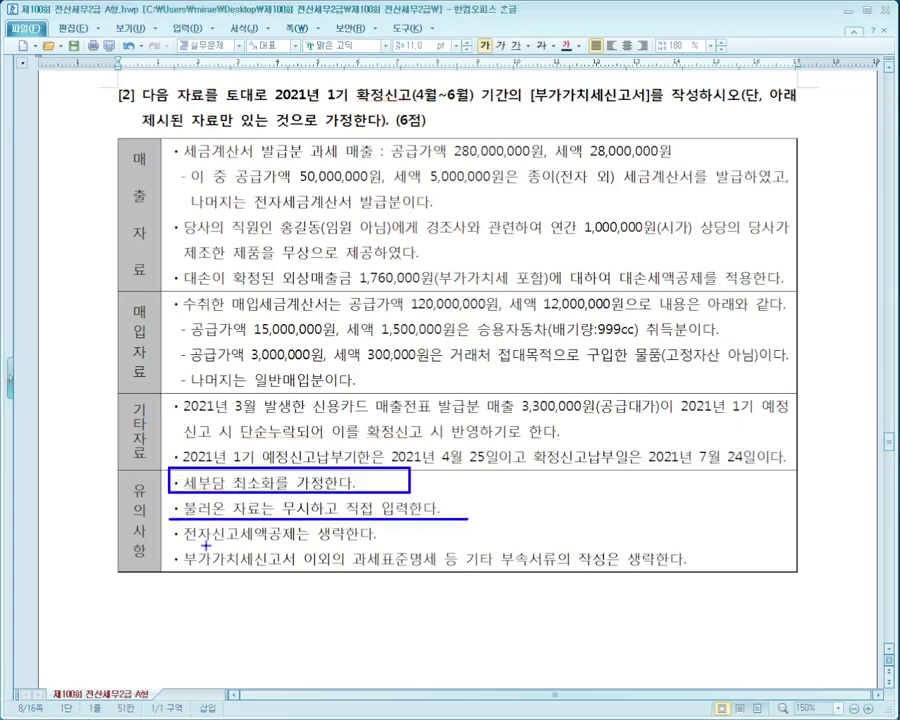
{"action": "left_click_drag", "start_coordinate": [170, 545], "coordinate": [388, 545]}
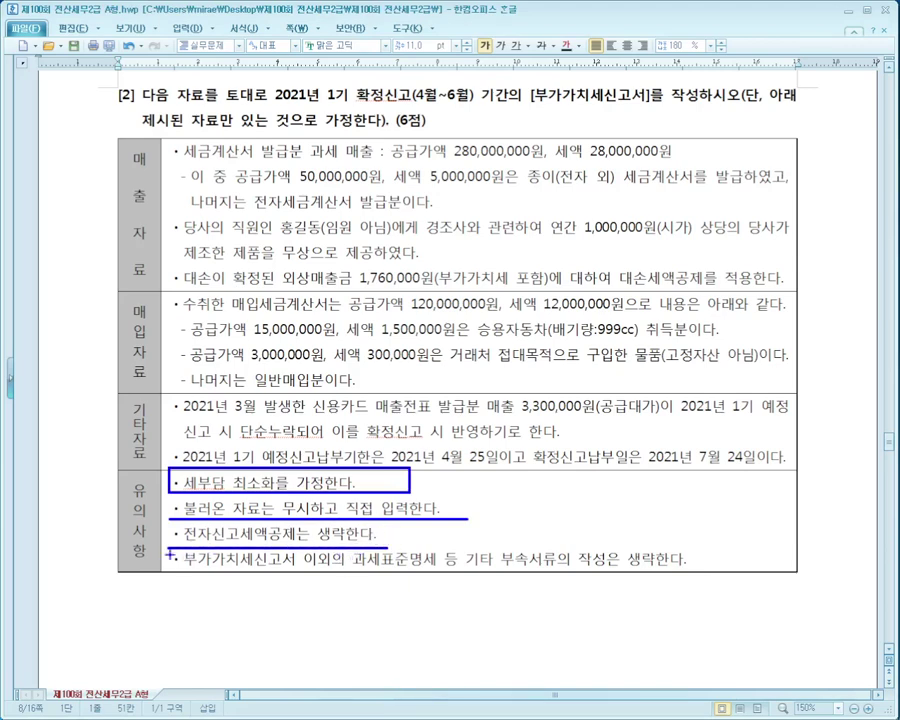
{"action": "left_click_drag", "start_coordinate": [166, 547], "coordinate": [773, 578]}
{"action": "key", "text": "Escape"}
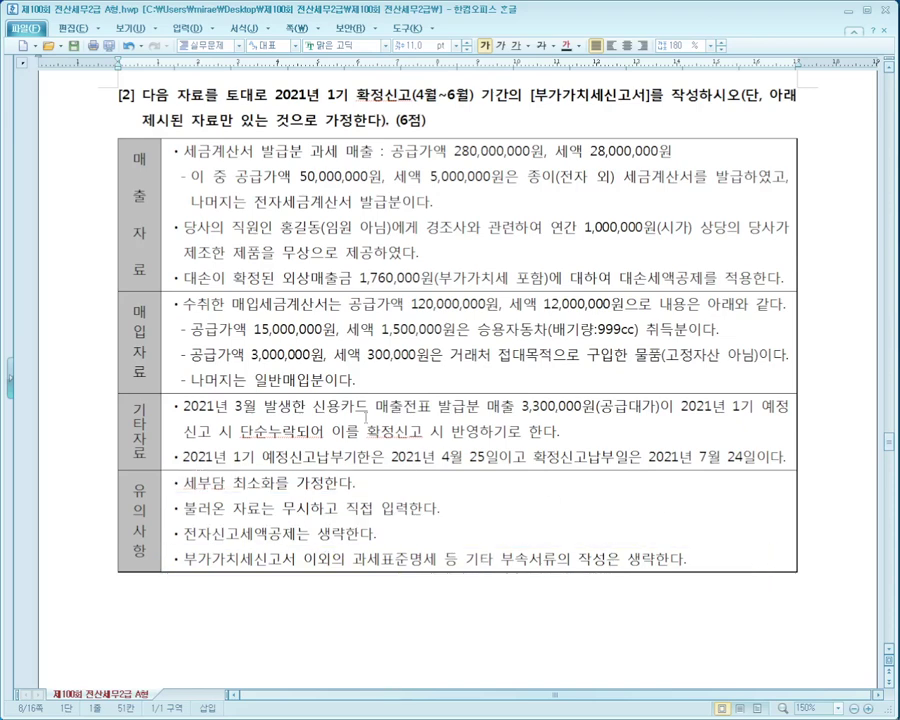
Mark the 기타자료 rows of question [2].
{"action": "key", "text": "ctrl+2"}
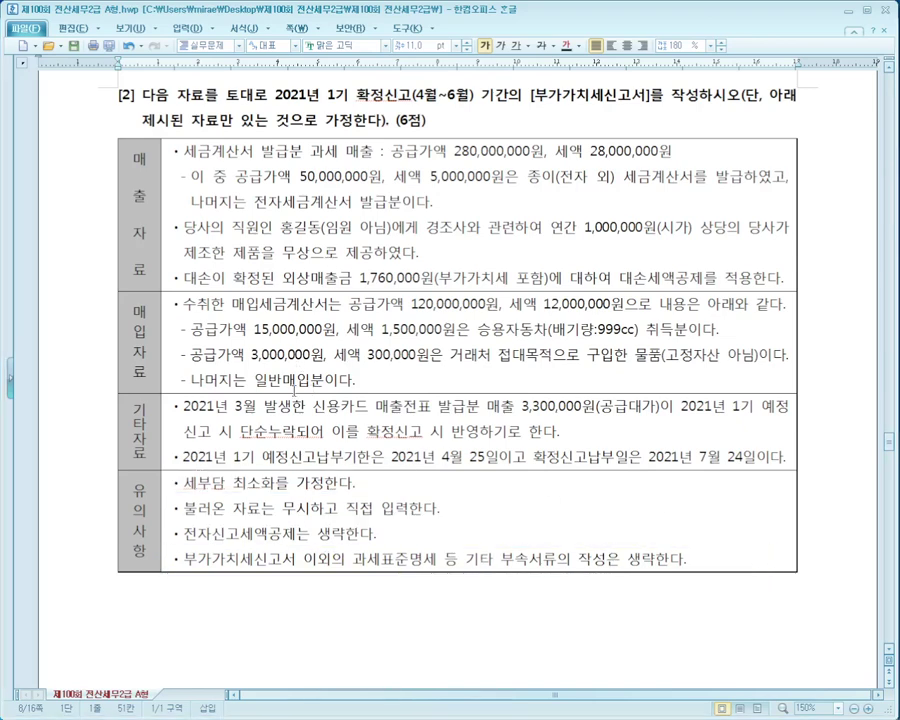
{"action": "mouse_move", "coordinate": [118, 394]}
{"action": "left_mouse_down"}
{"action": "mouse_move", "coordinate": [418, 514]}
{"action": "mouse_move", "coordinate": [816, 544]}
{"action": "mouse_move", "coordinate": [831, 476]}
{"action": "left_mouse_up"}
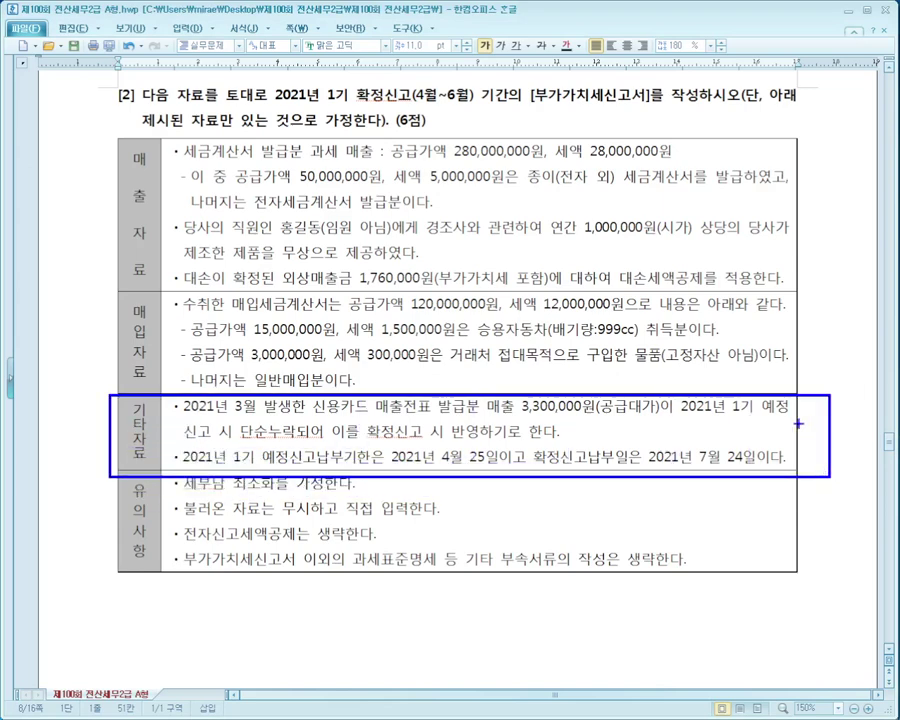
{"action": "mouse_move", "coordinate": [786, 518]}
{"action": "left_mouse_down"}
{"action": "mouse_move", "coordinate": [796, 534]}
{"action": "mouse_move", "coordinate": [828, 516]}
{"action": "left_mouse_up"}
{"action": "key", "text": "Escape"}
{"action": "left_click", "coordinate": [577, 333]}
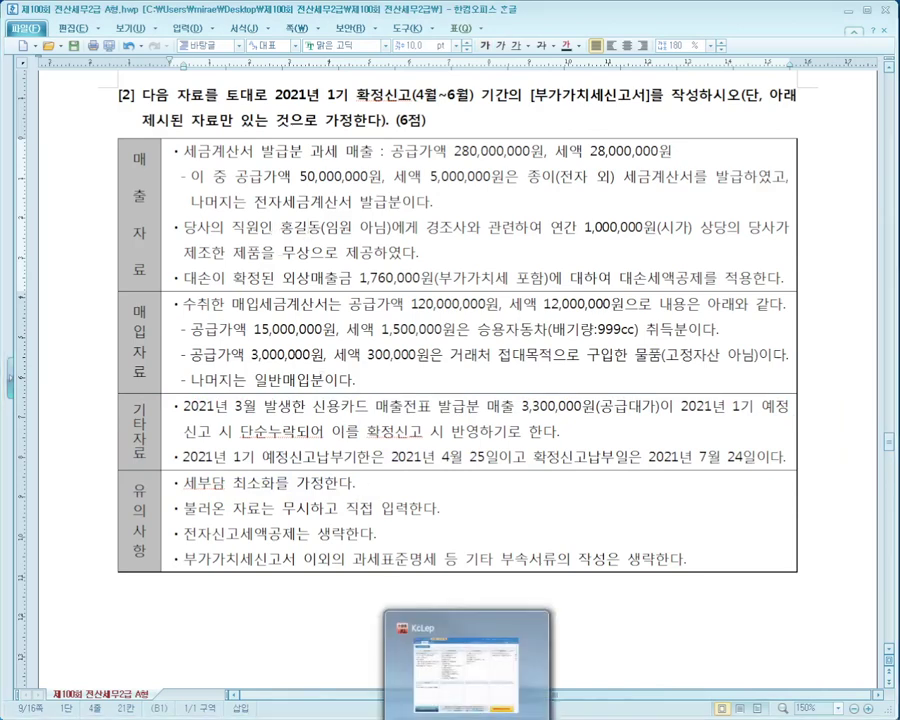
Open 부가가치세신고서 with 조회기간 4월 1일 to 6월 30일.
{"action": "left_click", "coordinate": [470, 668]}
{"action": "left_click", "coordinate": [138, 295]}
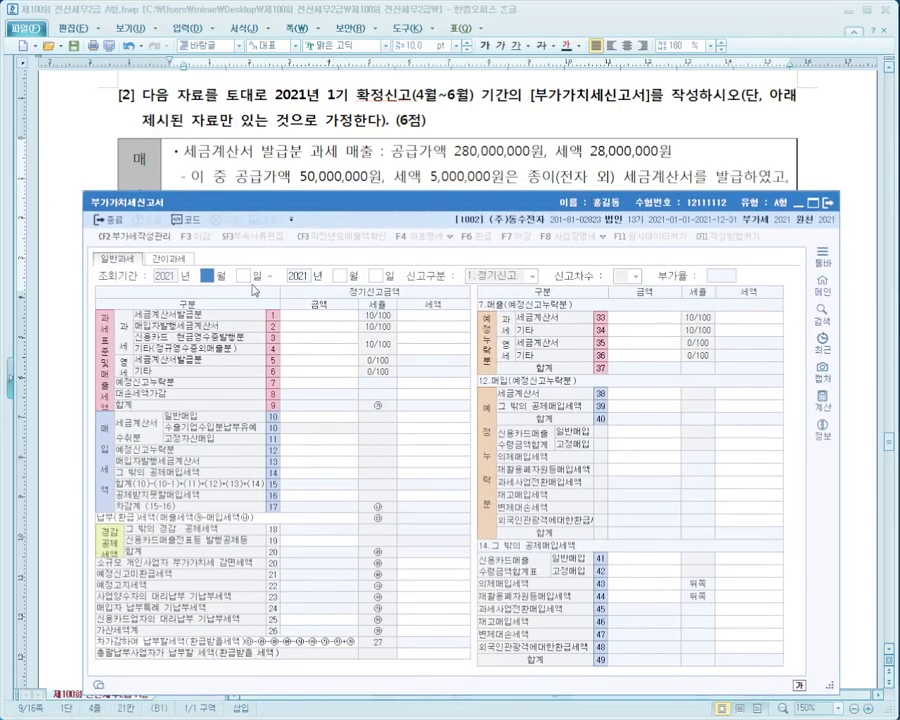
{"action": "type", "text": "4"}
{"action": "key", "text": "Return"}
{"action": "type", "text": "1"}
{"action": "key", "text": "Return"}
{"action": "type", "text": "6"}
{"action": "key", "text": "Return"}
{"action": "key", "text": "Return"}
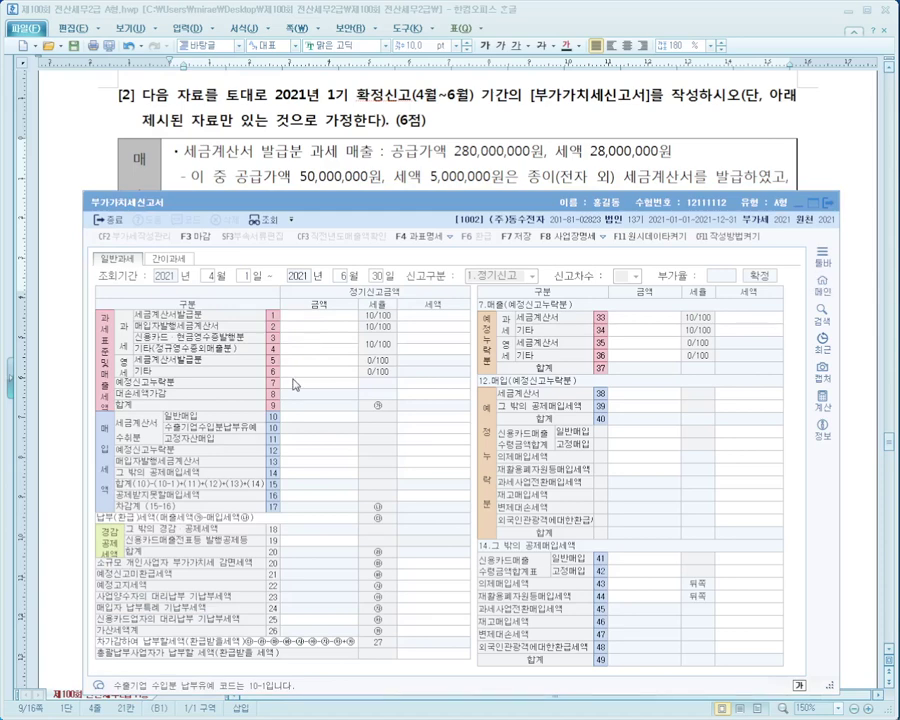
Enter 280,000,000 on line 1 세금계산서발급분, giving 28,000,000 tax.
{"action": "left_click", "coordinate": [371, 186]}
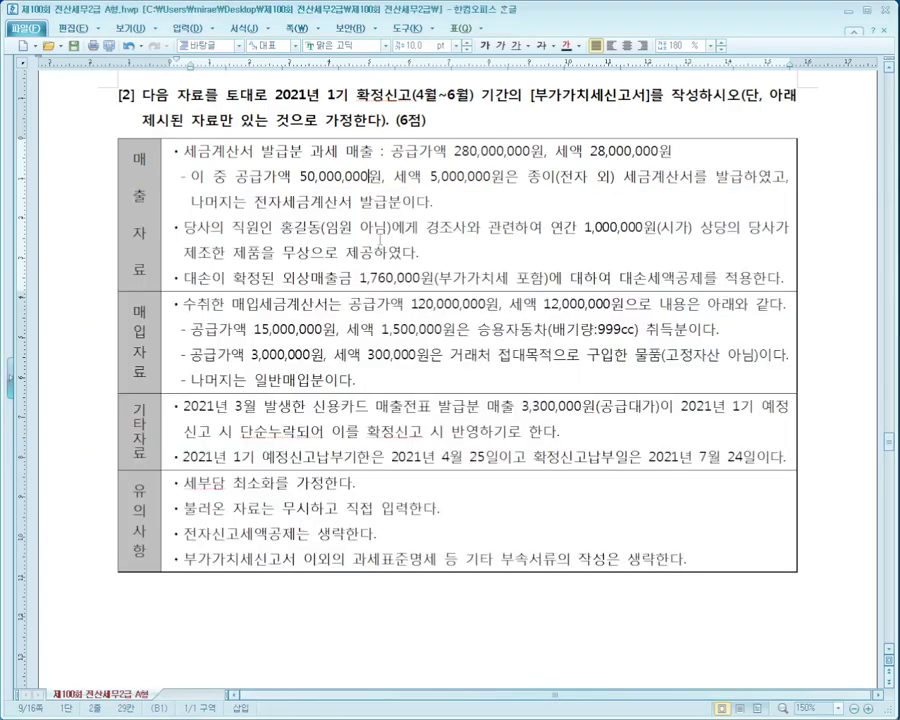
{"action": "key", "text": "alt+Tab"}
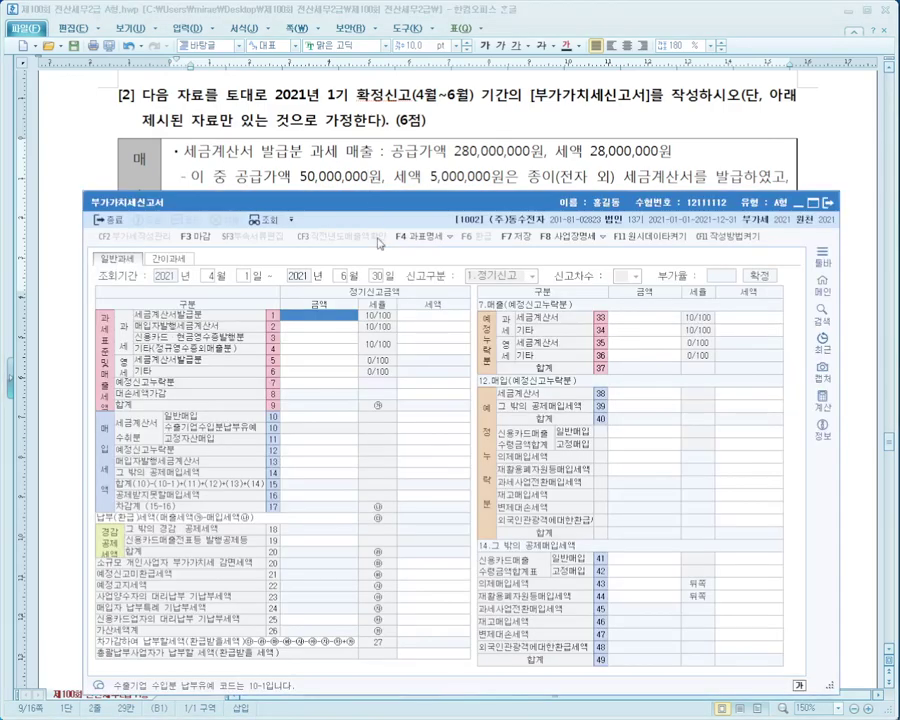
{"action": "left_click_drag", "start_coordinate": [386, 210], "coordinate": [386, 313]}
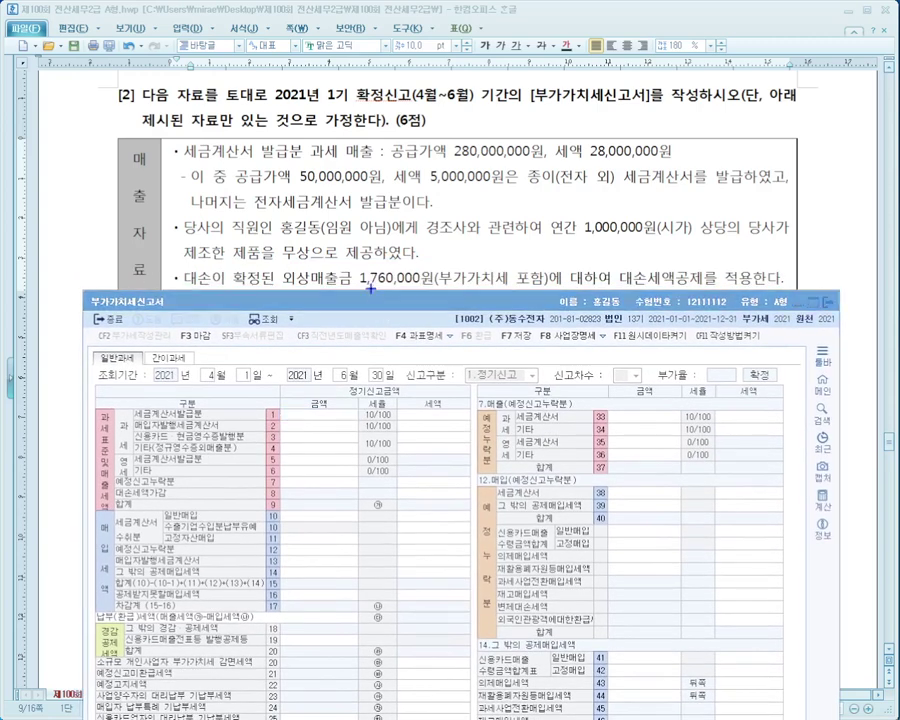
{"action": "mouse_move", "coordinate": [155, 135]}
{"action": "left_mouse_down"}
{"action": "mouse_move", "coordinate": [293, 162]}
{"action": "mouse_move", "coordinate": [690, 163]}
{"action": "left_mouse_up"}
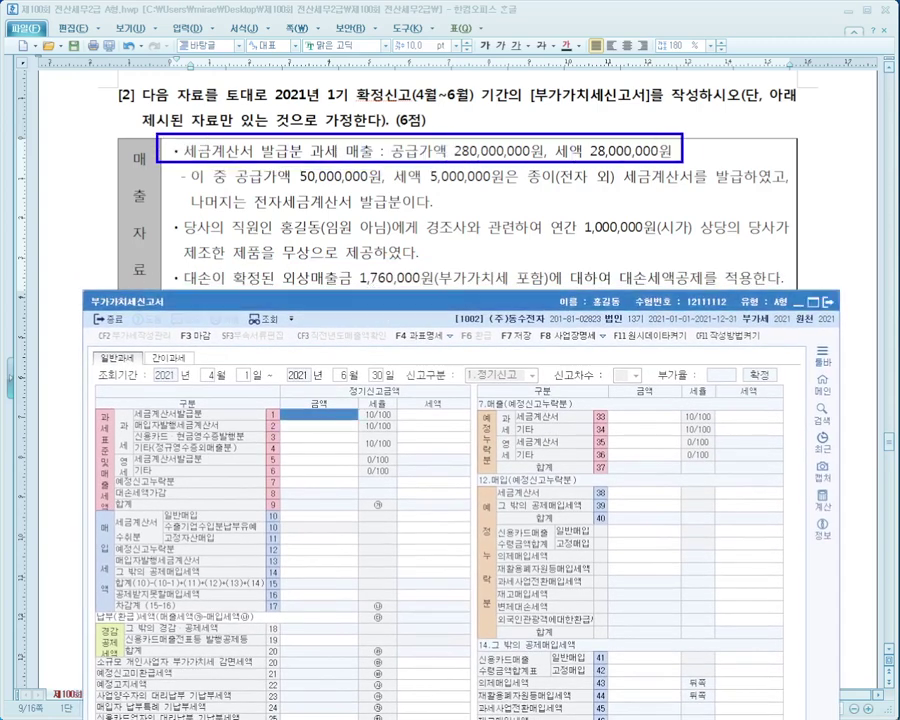
{"action": "key", "text": "Escape"}
{"action": "type", "text": "280000000"}
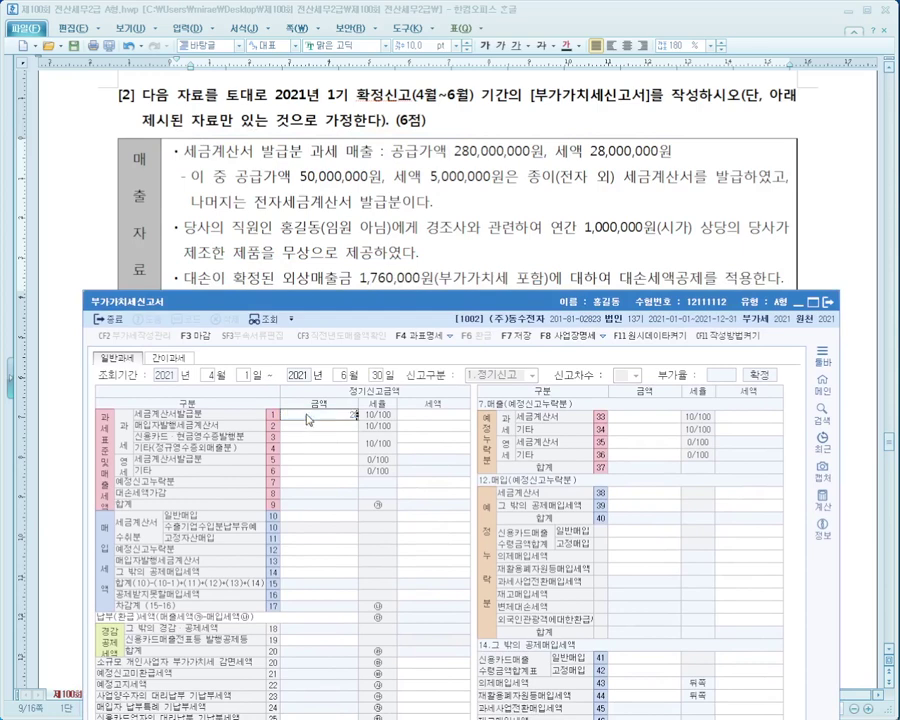
{"action": "key", "text": "Return"}
{"action": "key", "text": "Return"}
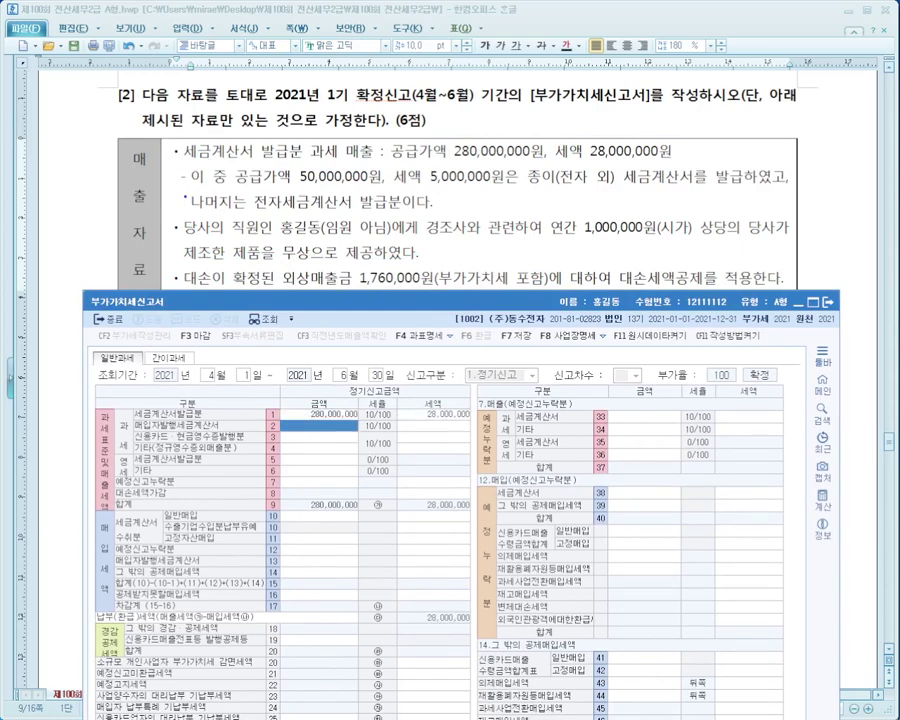
Mark the paper-invoice portion of sales in the question against the row 1 entries.
{"action": "left_click_drag", "start_coordinate": [185, 184], "coordinate": [790, 179]}
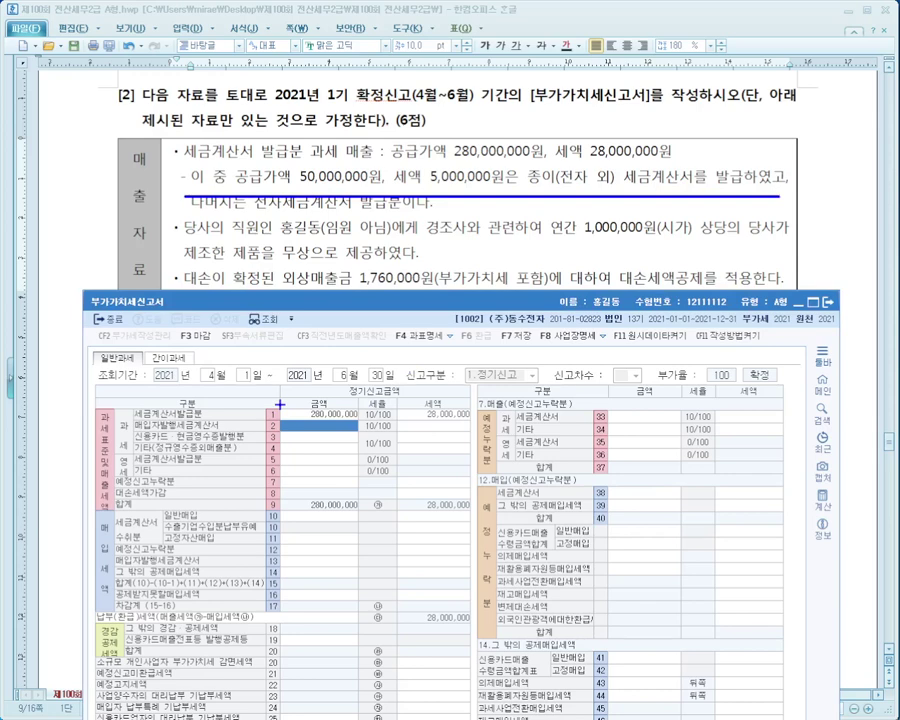
{"action": "left_click_drag", "start_coordinate": [281, 404], "coordinate": [471, 426]}
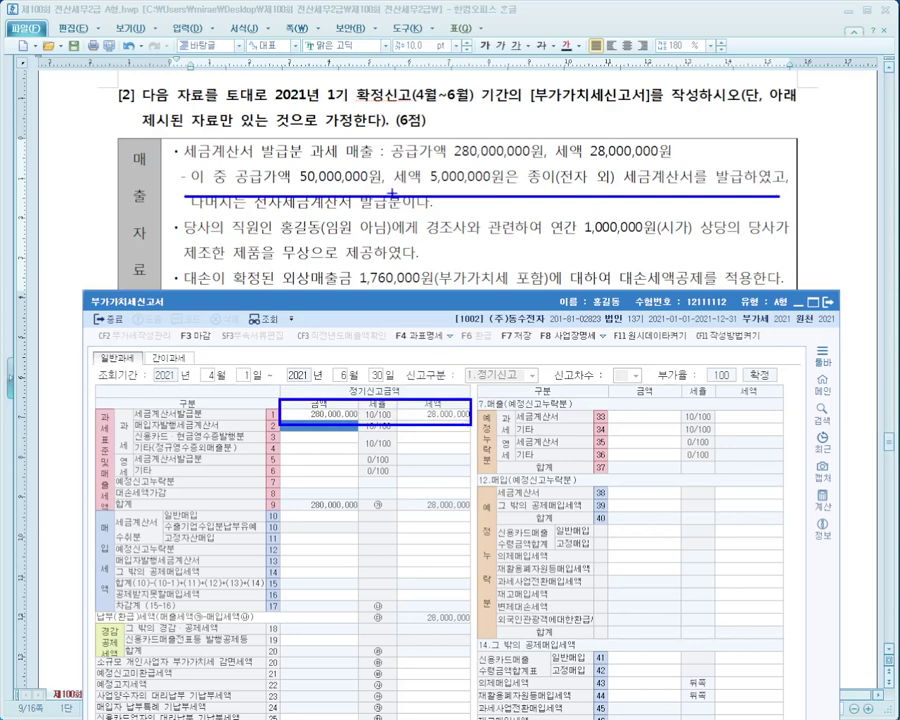
{"action": "left_click_drag", "start_coordinate": [214, 184], "coordinate": [781, 186]}
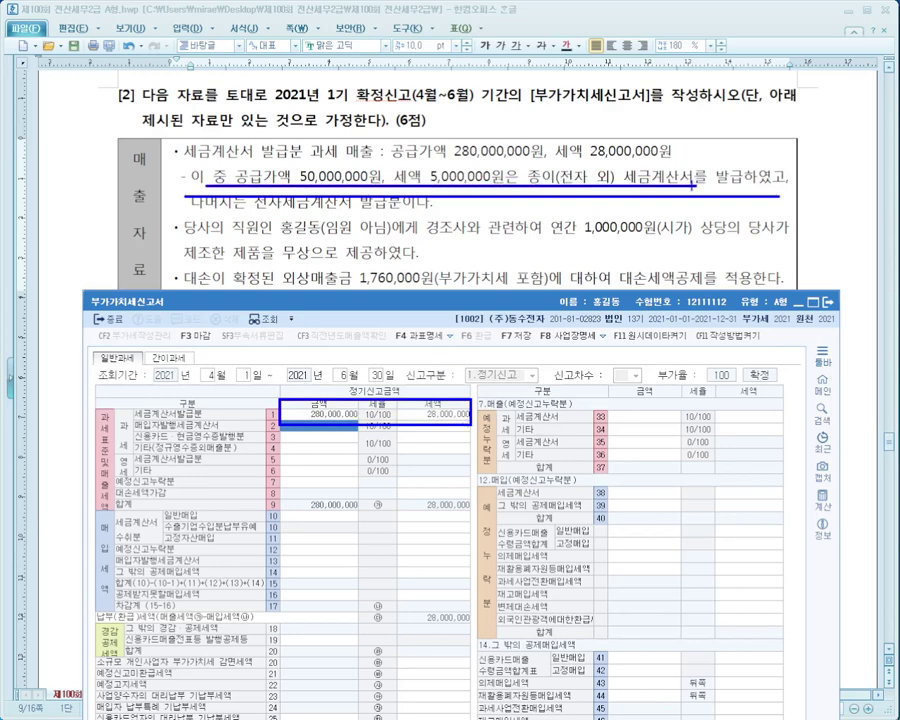
{"action": "key", "text": "Escape"}
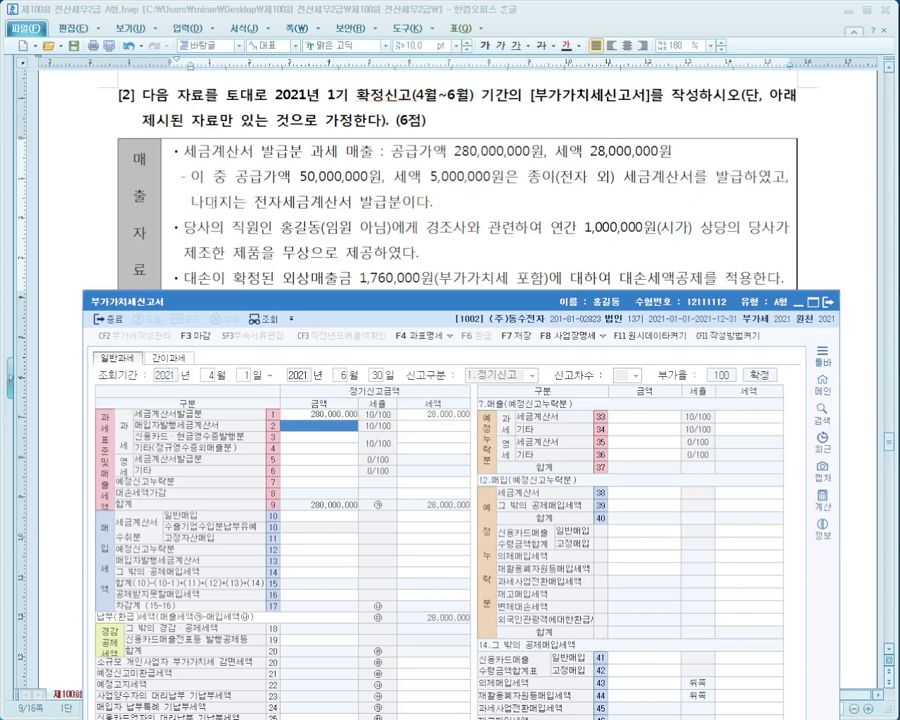
{"action": "mouse_move", "coordinate": [168, 163]}
{"action": "left_mouse_down"}
{"action": "mouse_move", "coordinate": [440, 208]}
{"action": "mouse_move", "coordinate": [815, 208]}
{"action": "left_mouse_up"}
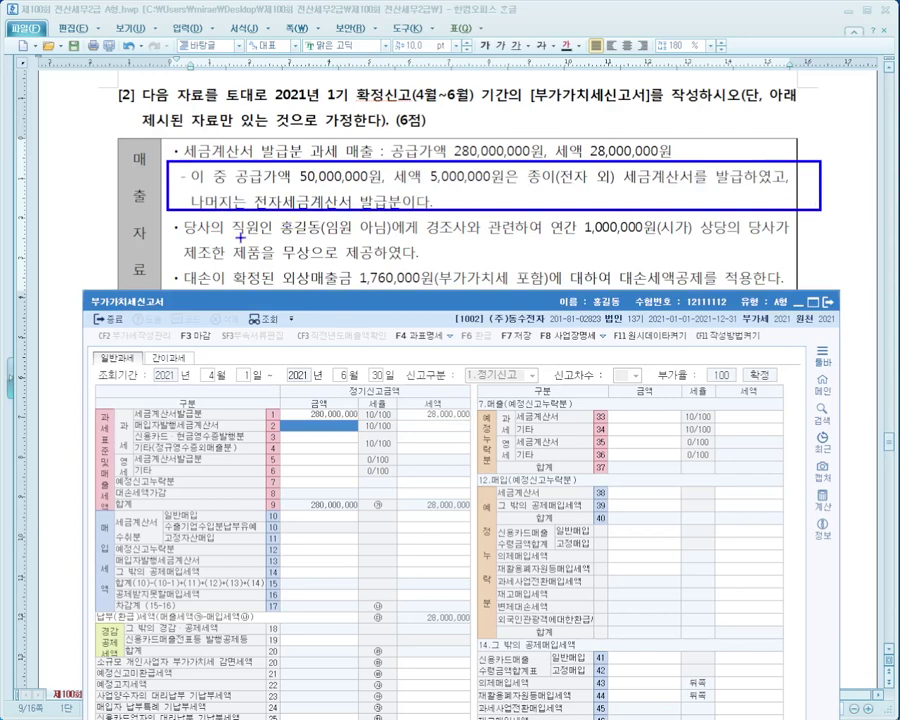
{"action": "left_click_drag", "start_coordinate": [186, 238], "coordinate": [762, 238]}
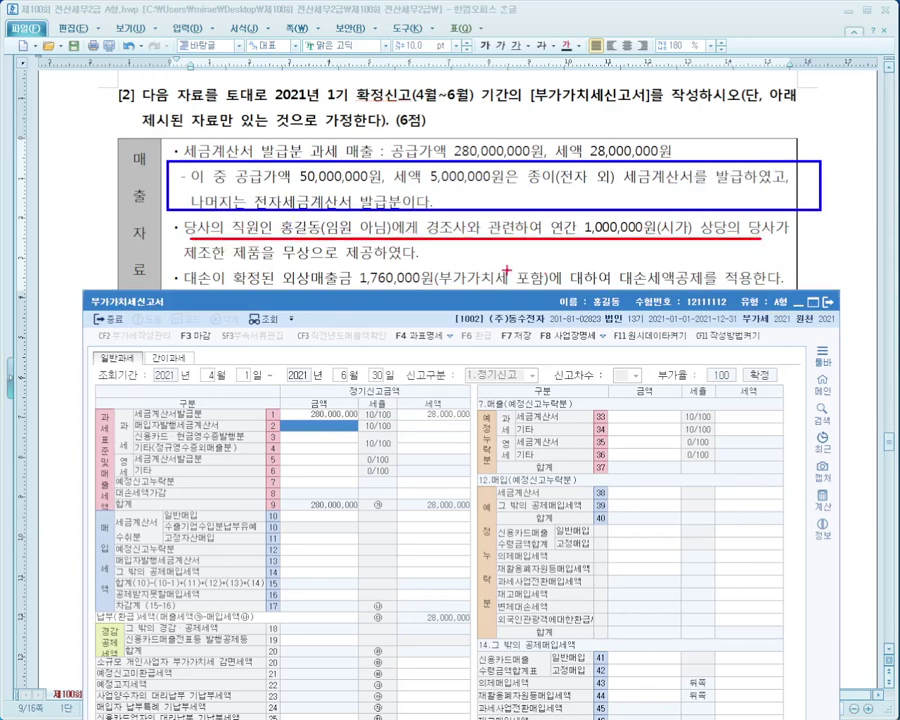
{"action": "left_click_drag", "start_coordinate": [186, 259], "coordinate": [418, 259]}
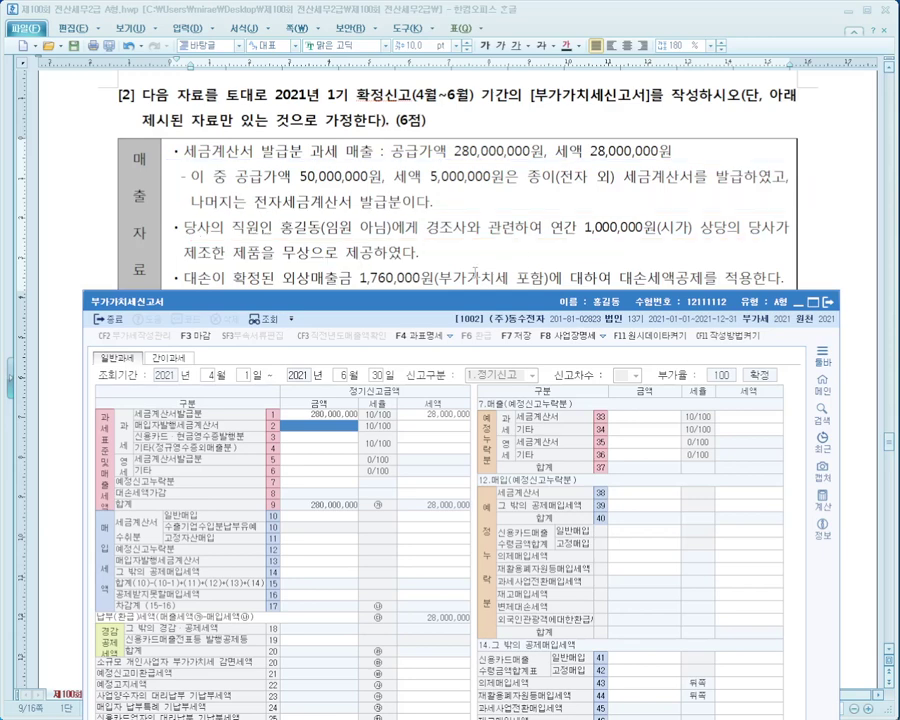
{"action": "key", "text": "Escape"}
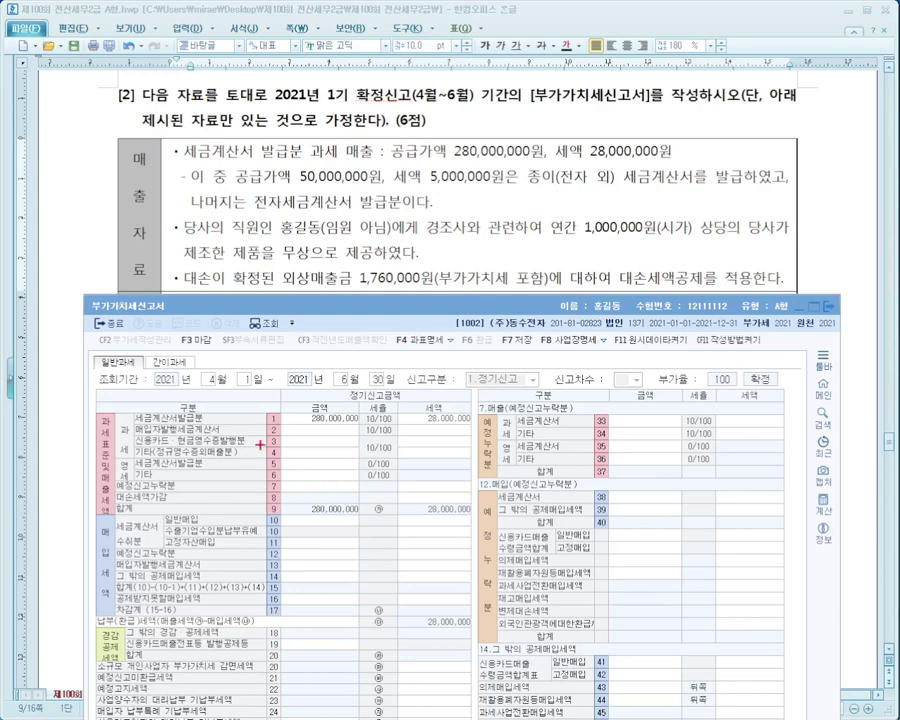
Enter 900,000 on row 4 기타 정규영수증외매출분, adding 90,000 tax.
{"action": "left_click_drag", "start_coordinate": [259, 446], "coordinate": [470, 459]}
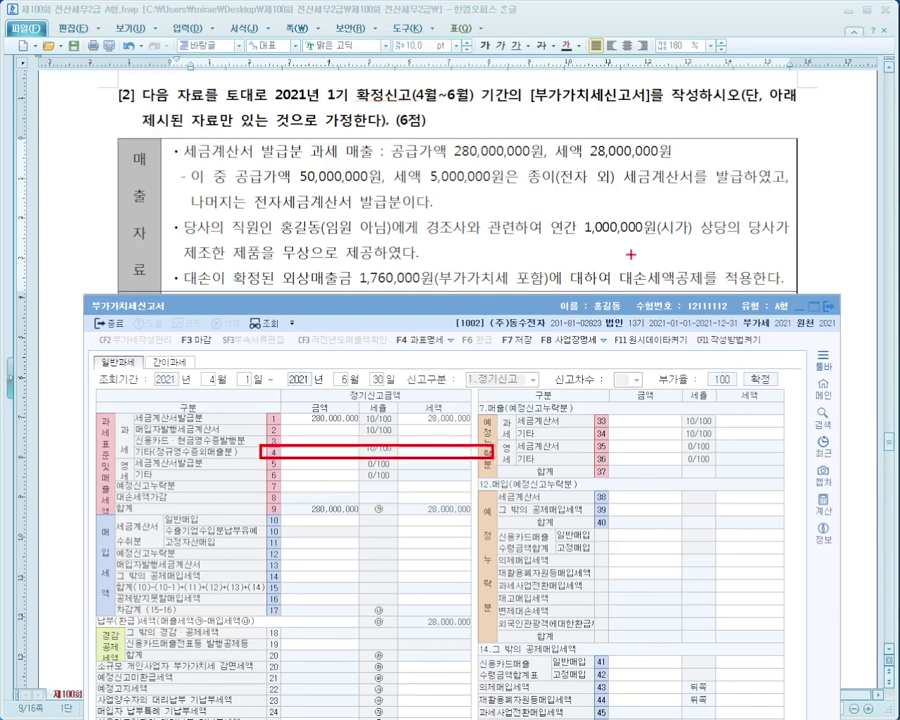
{"action": "mouse_move", "coordinate": [663, 240]}
{"action": "left_mouse_down"}
{"action": "mouse_move", "coordinate": [412, 385]}
{"action": "mouse_move", "coordinate": [333, 447]}
{"action": "mouse_move", "coordinate": [512, 442]}
{"action": "mouse_move", "coordinate": [415, 254]}
{"action": "mouse_move", "coordinate": [452, 222]}
{"action": "mouse_move", "coordinate": [480, 241]}
{"action": "left_mouse_up"}
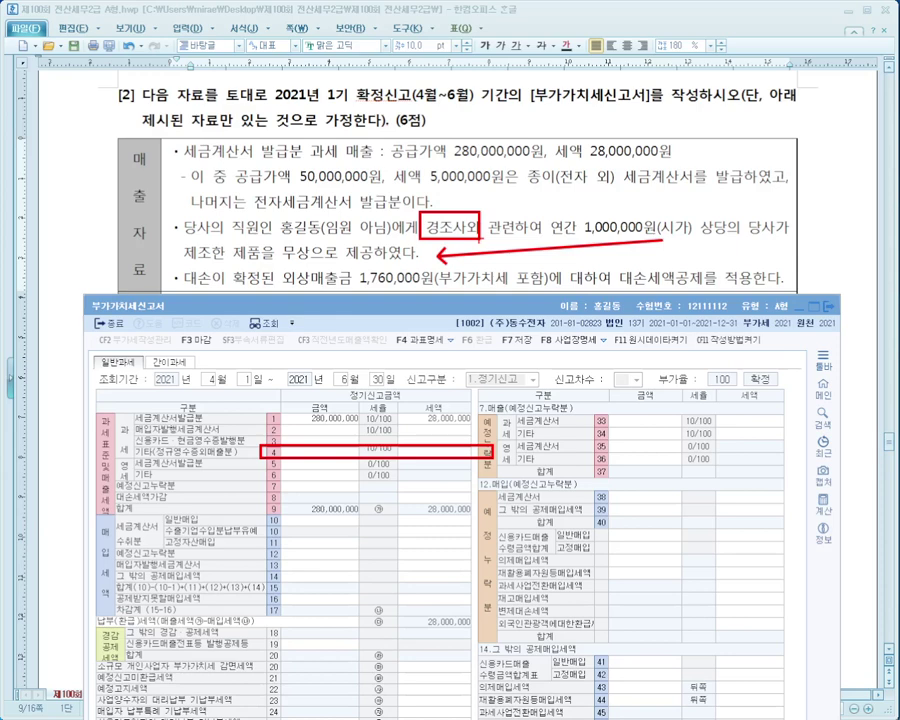
{"action": "left_click_drag", "start_coordinate": [480, 229], "coordinate": [487, 229]}
{"action": "key", "text": "Escape"}
{"action": "left_click", "coordinate": [310, 454]}
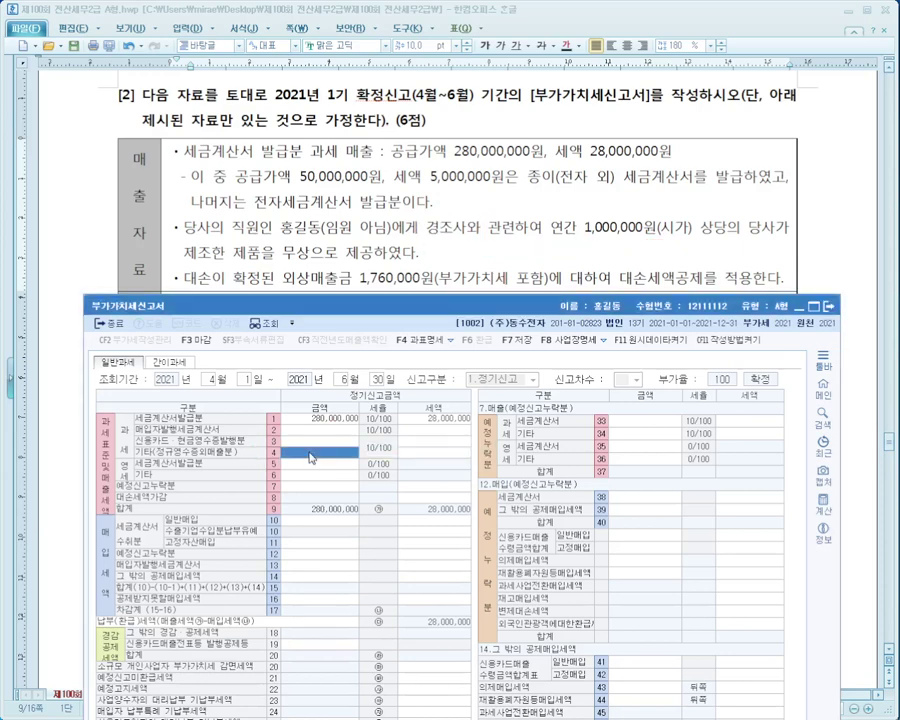
{"action": "type", "text": "9000000"}
{"action": "key", "text": "Return"}
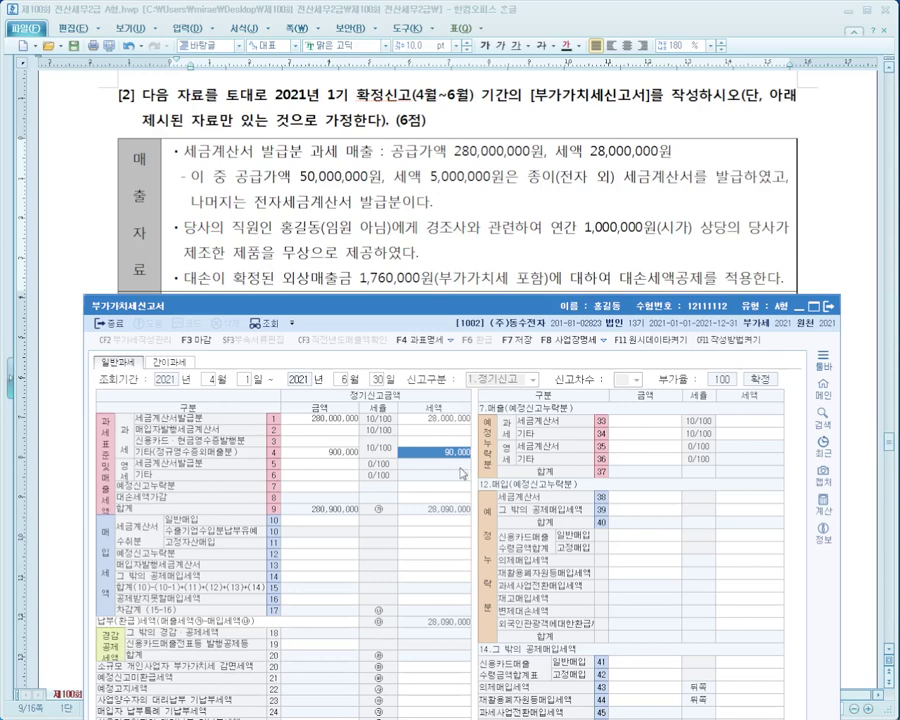
Mark the employee-gift and bad-debt deduction sentences in the question.
{"action": "mouse_move", "coordinate": [148, 210]}
{"action": "left_mouse_down"}
{"action": "mouse_move", "coordinate": [244, 236]}
{"action": "mouse_move", "coordinate": [820, 262]}
{"action": "left_mouse_up"}
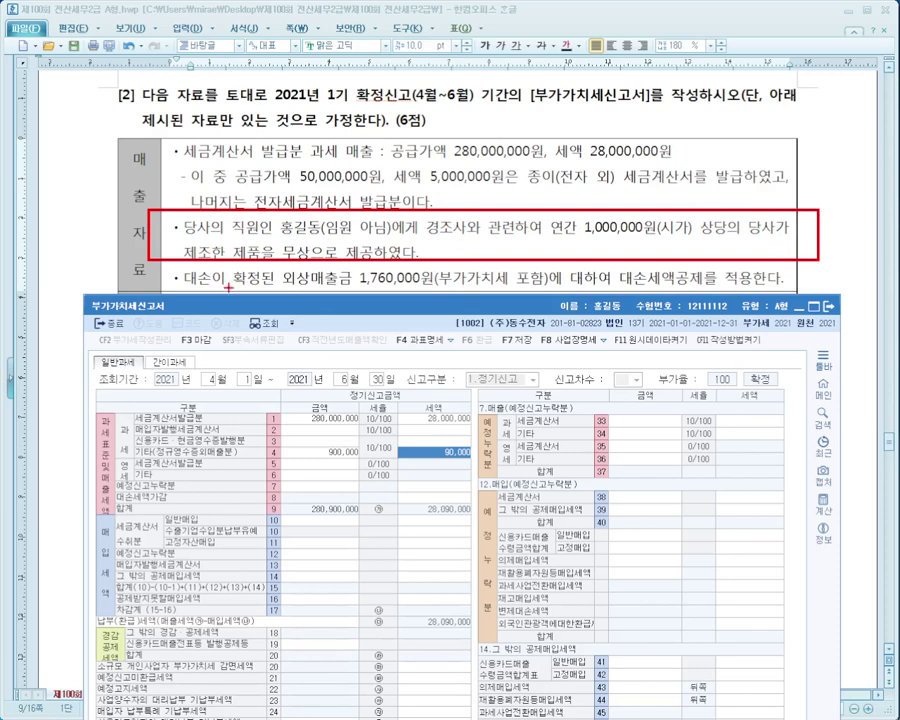
{"action": "left_click_drag", "start_coordinate": [177, 290], "coordinate": [795, 291]}
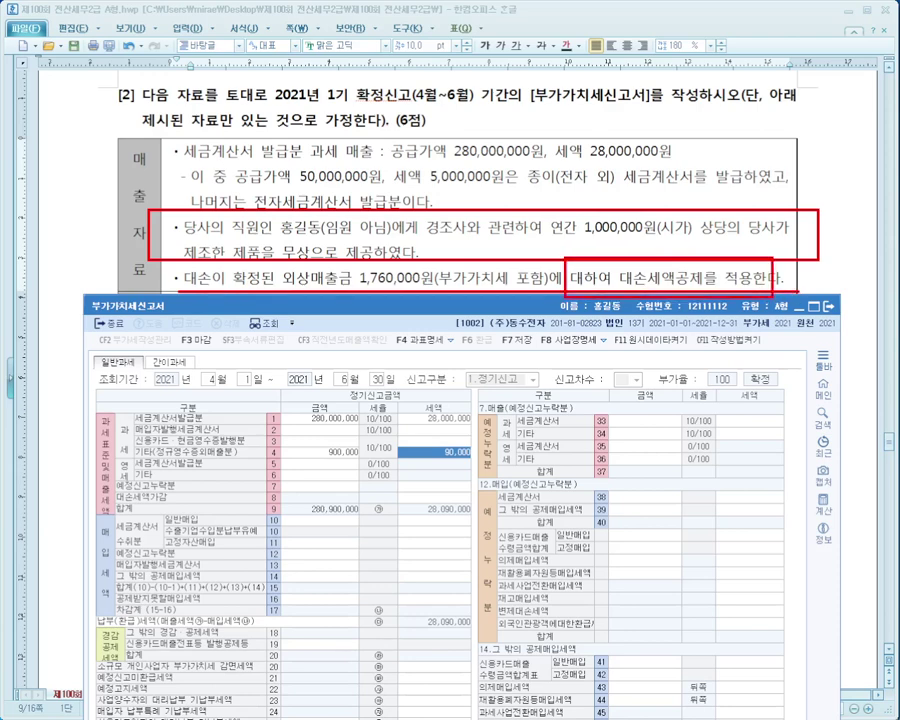
{"action": "key", "text": "Escape"}
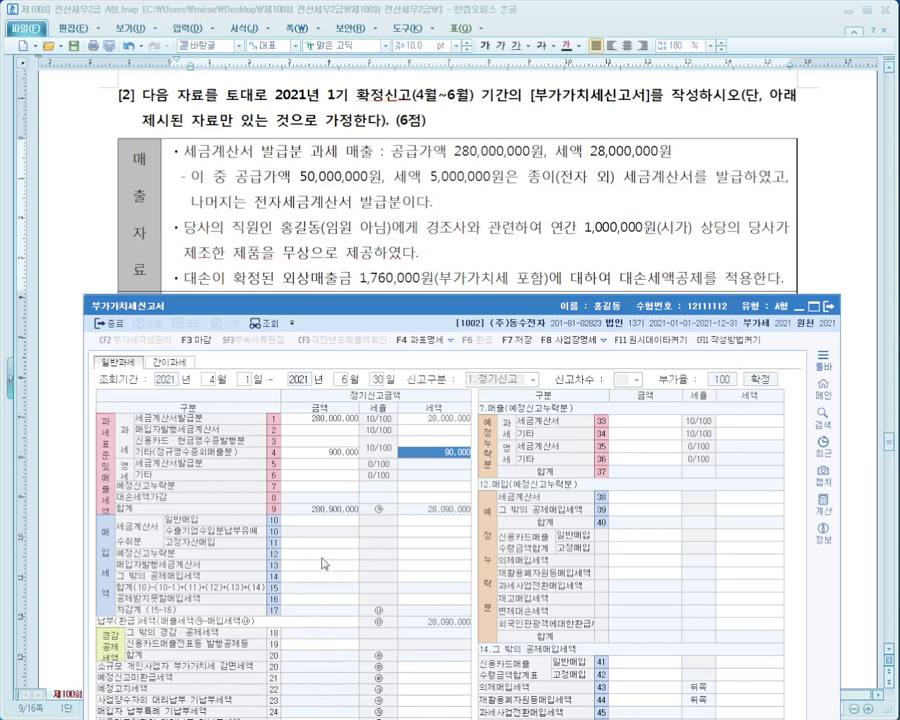
Enter -160,000 in row 8 대손세액가감, reducing output tax to 27,930,000.
{"action": "left_click", "coordinate": [412, 498]}
{"action": "type", "text": "-1600000"}
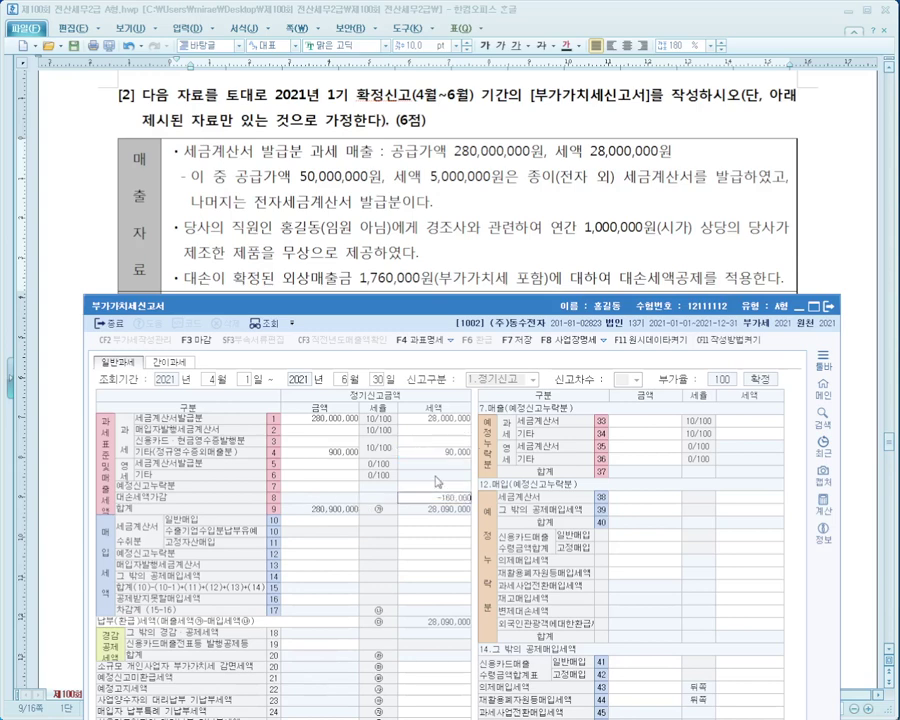
{"action": "key", "text": "Return"}
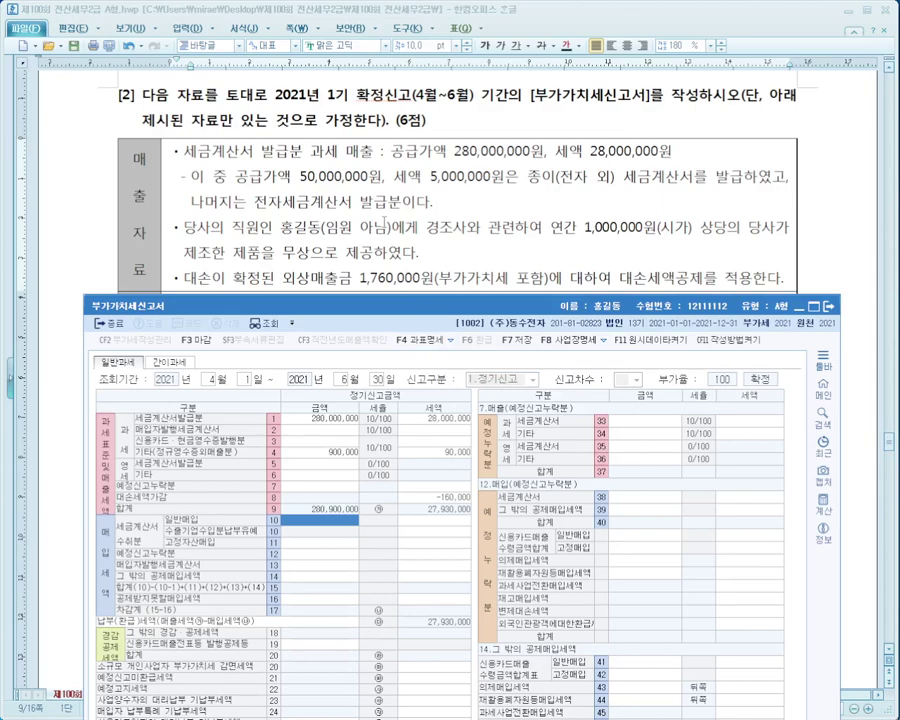
Review the question's purchase lines, including the 15,000,000 car and entertainment purchases, then return to the return form.
{"action": "left_click", "coordinate": [383, 226]}
{"action": "scroll", "coordinate": [383, 226], "scroll_direction": "down", "scroll_amount": 3}
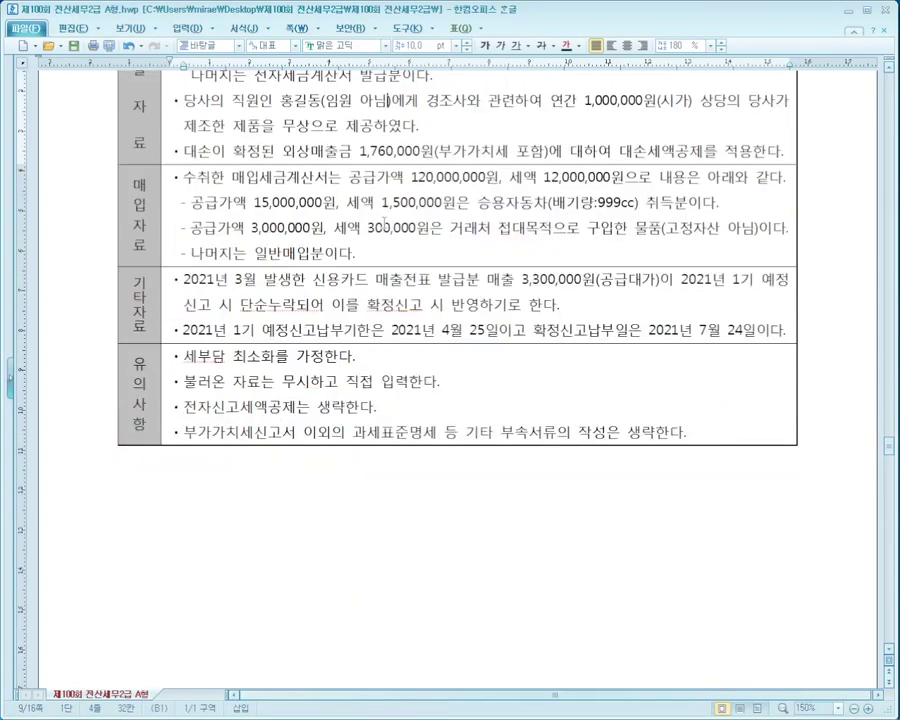
{"action": "key", "text": "alt+Tab"}
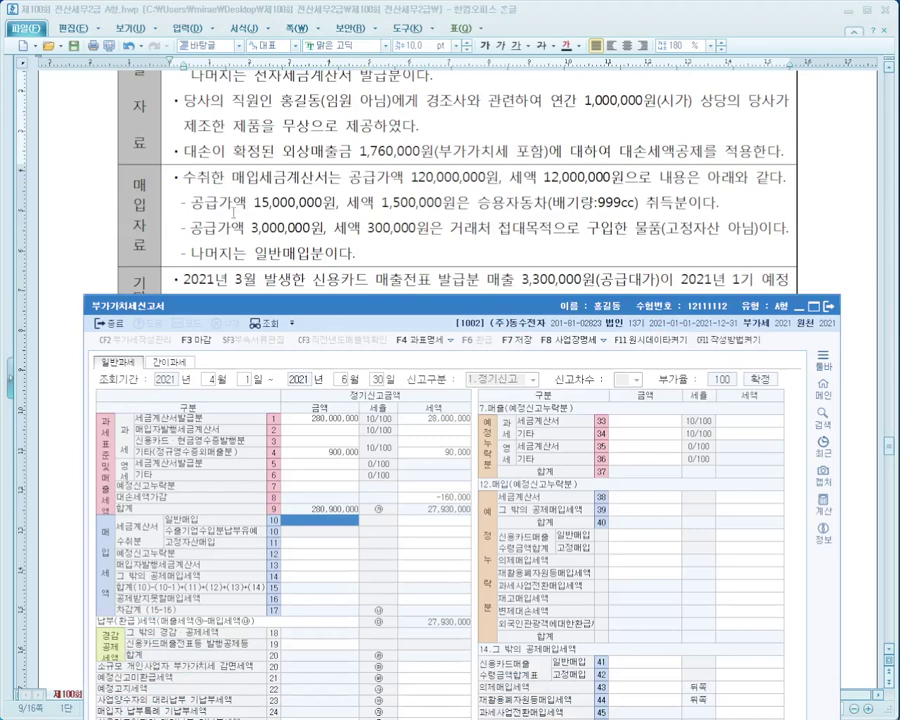
{"action": "left_click_drag", "start_coordinate": [718, 202], "coordinate": [192, 205]}
{"action": "left_click", "coordinate": [192, 205]}
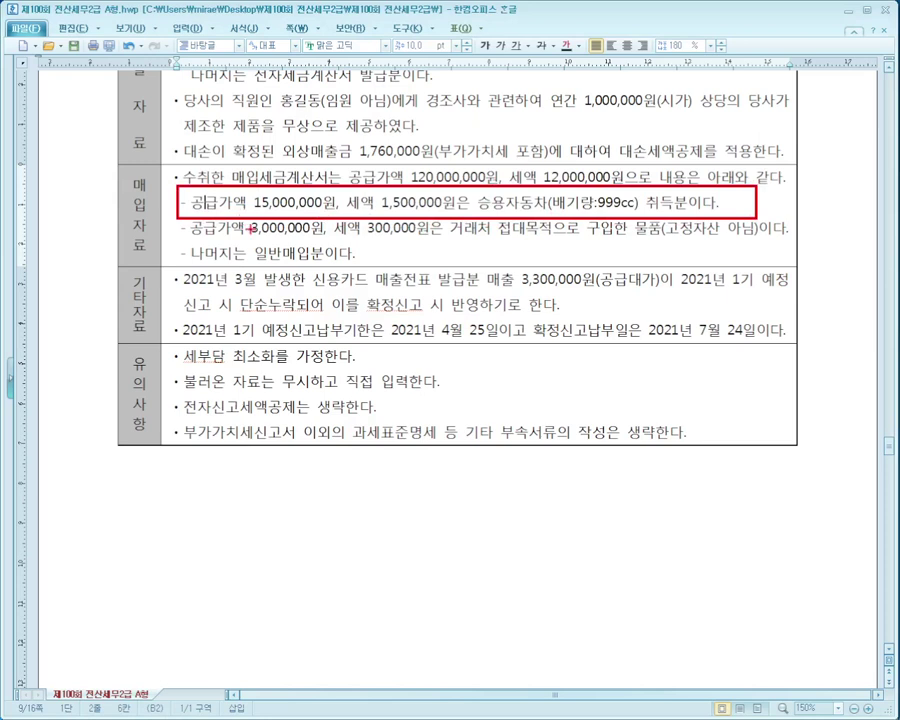
{"action": "left_click_drag", "start_coordinate": [190, 238], "coordinate": [790, 238]}
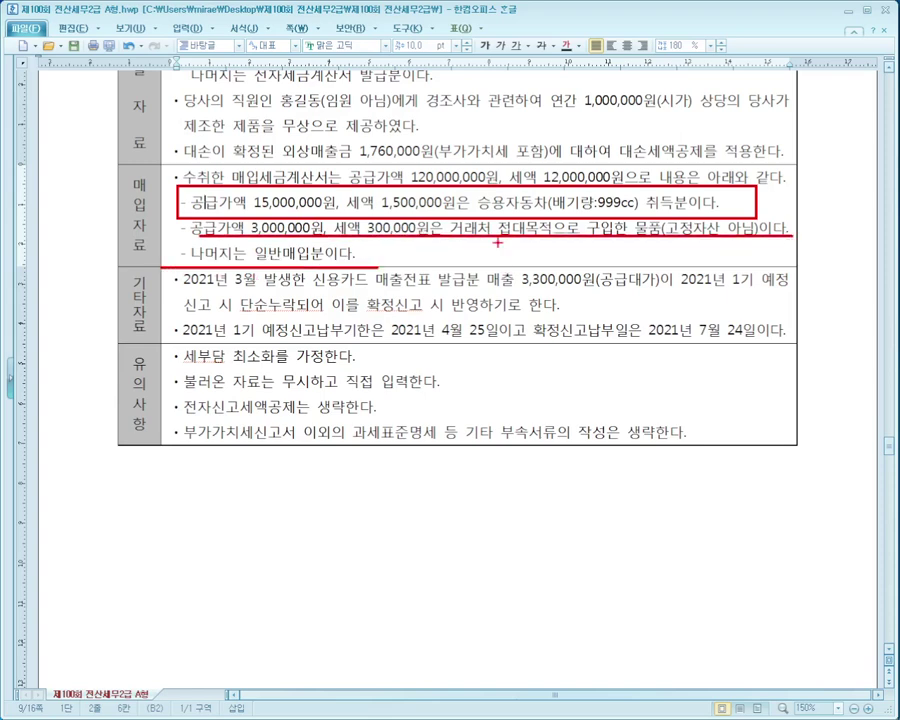
{"action": "key", "text": "Escape"}
{"action": "key", "text": "alt+Tab"}
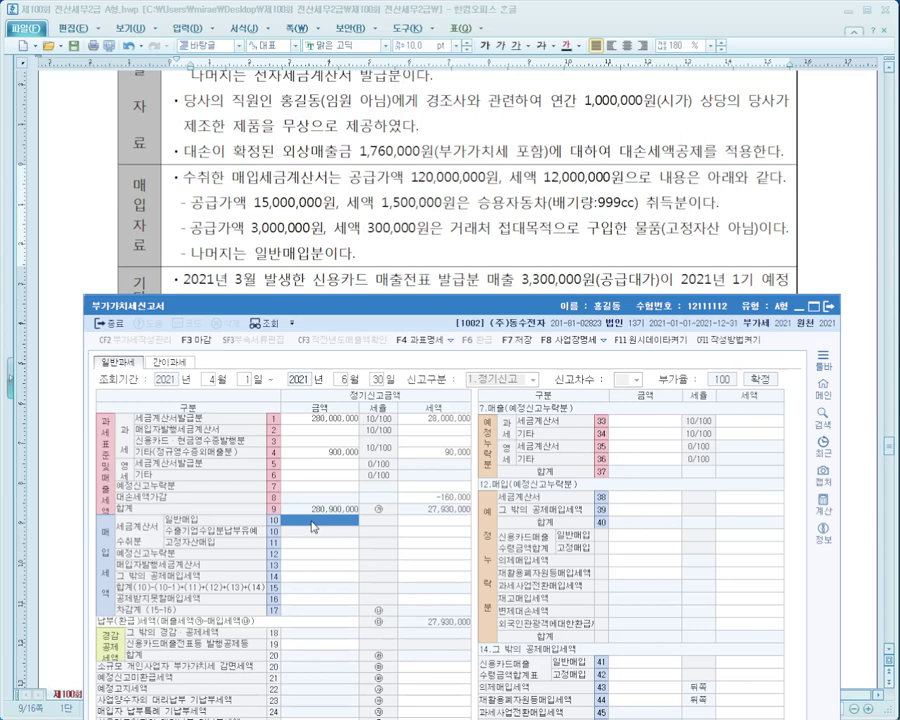
Enter 15,000,000 fixed-asset purchases with 1,500,000 tax on row 11 고정자산매입.
{"action": "type", "text": "120"}
{"action": "key", "text": "Return"}
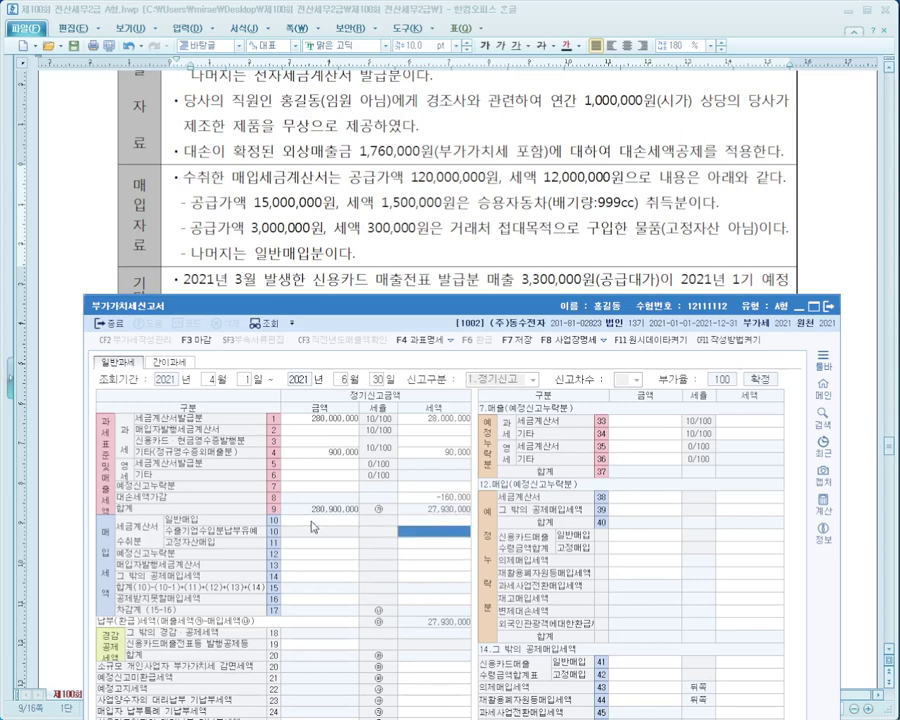
{"action": "left_click", "coordinate": [314, 546]}
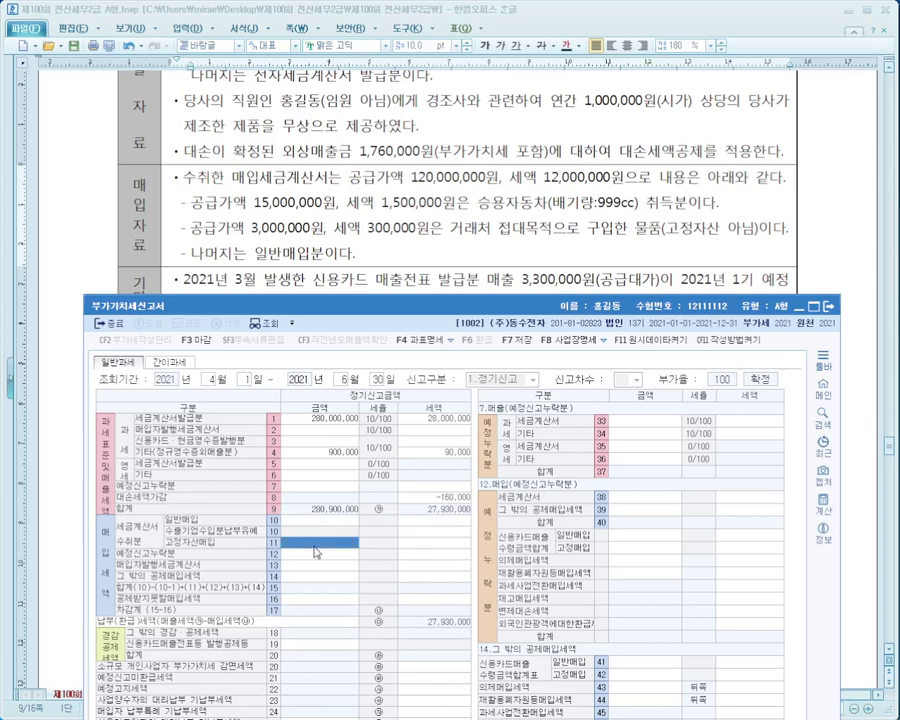
{"action": "type", "text": "15000000"}
{"action": "key", "text": "Return"}
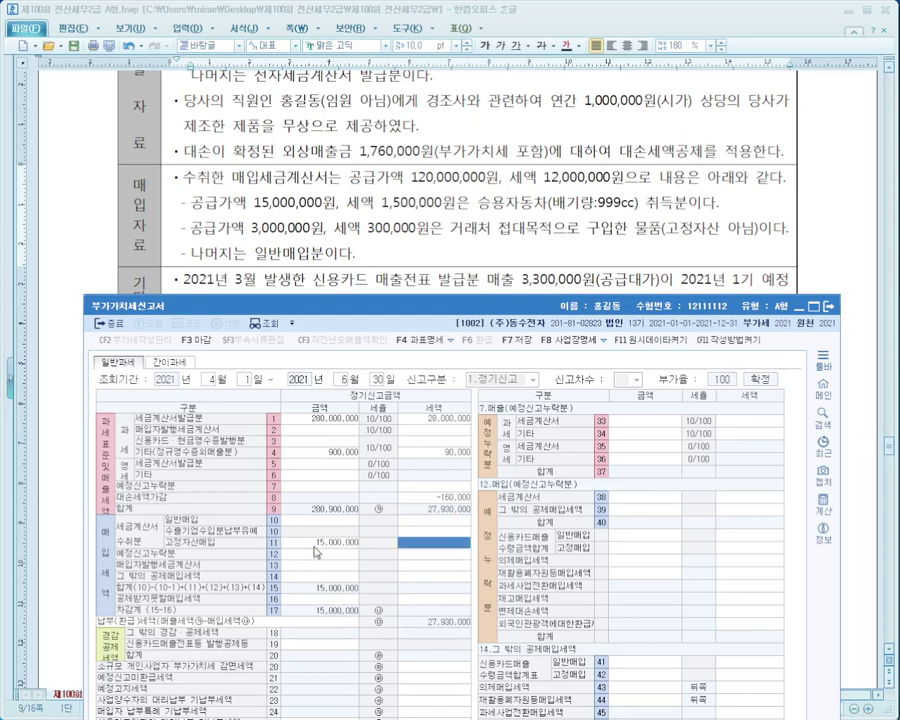
{"action": "type", "text": "1,500,000"}
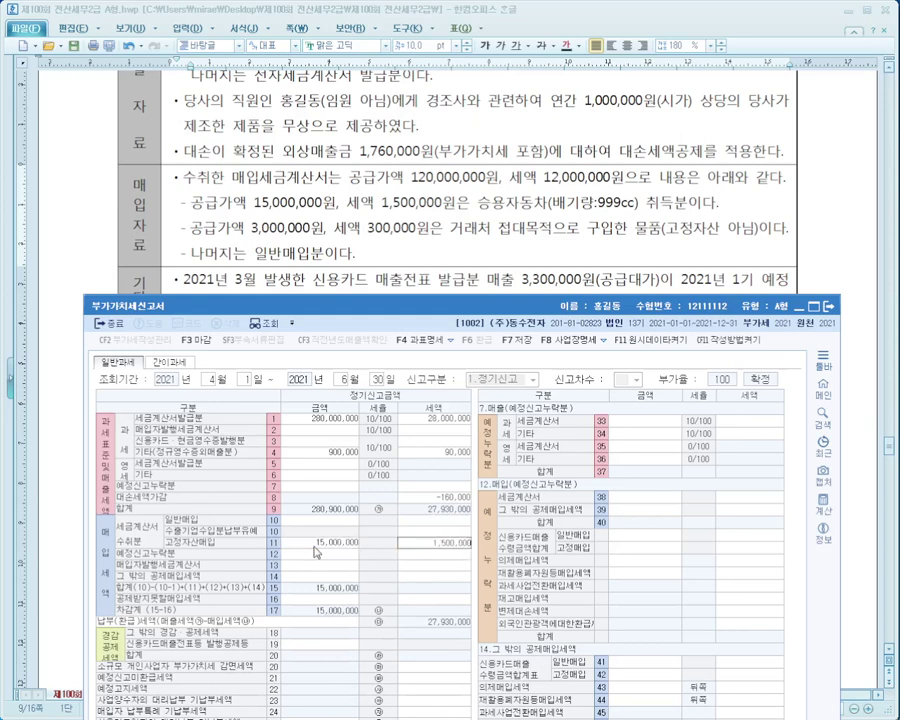
Enter 105,000,000 general purchases with 10,500,000 tax on row 10 일반매입.
{"action": "left_click", "coordinate": [332, 521]}
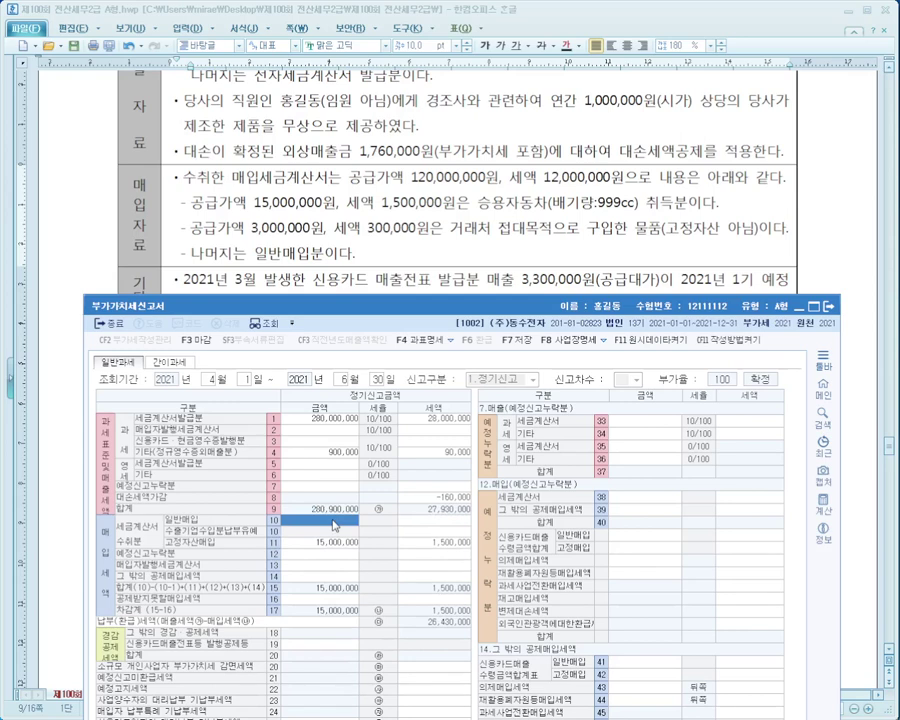
{"action": "type", "text": "105000000"}
{"action": "key", "text": "Return"}
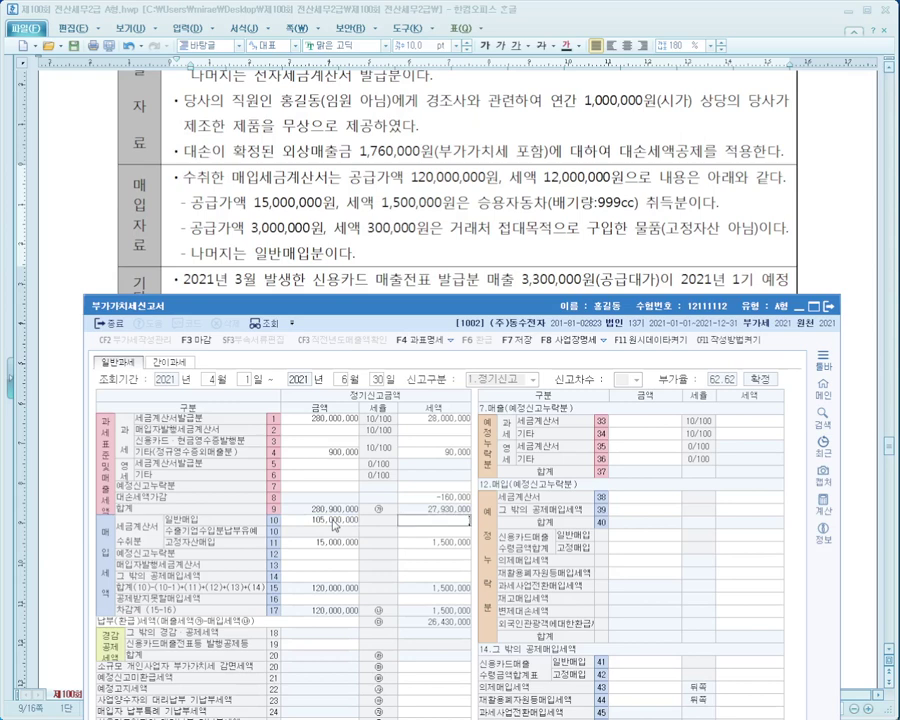
{"action": "type", "text": "105,0"}
{"action": "type", "text": "00,000"}
{"action": "key", "text": "BackSpace"}
{"action": "key", "text": "Return"}
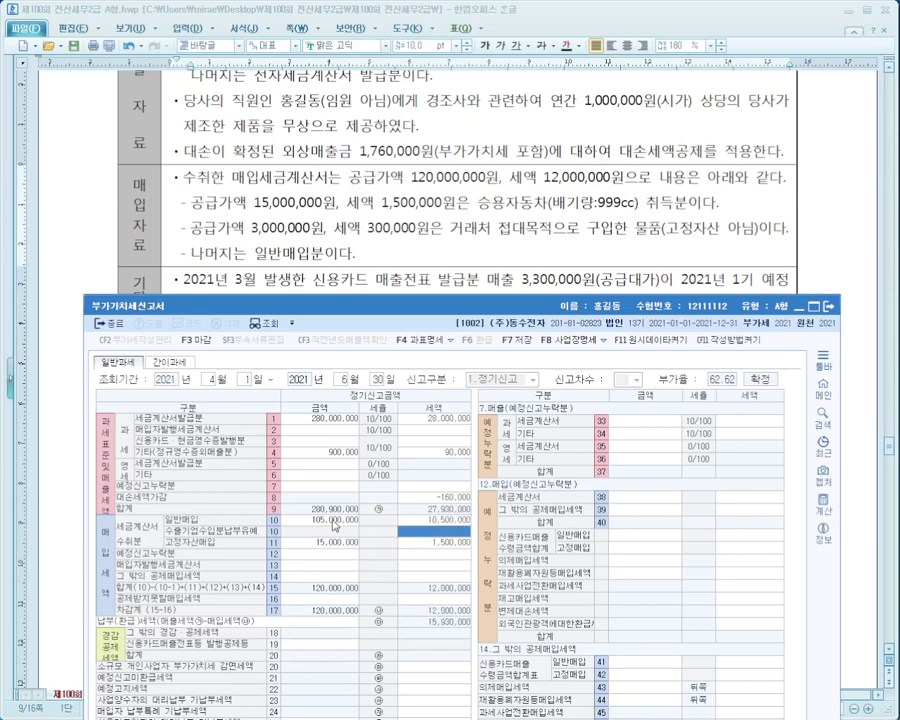
{"action": "key", "text": "Up"}
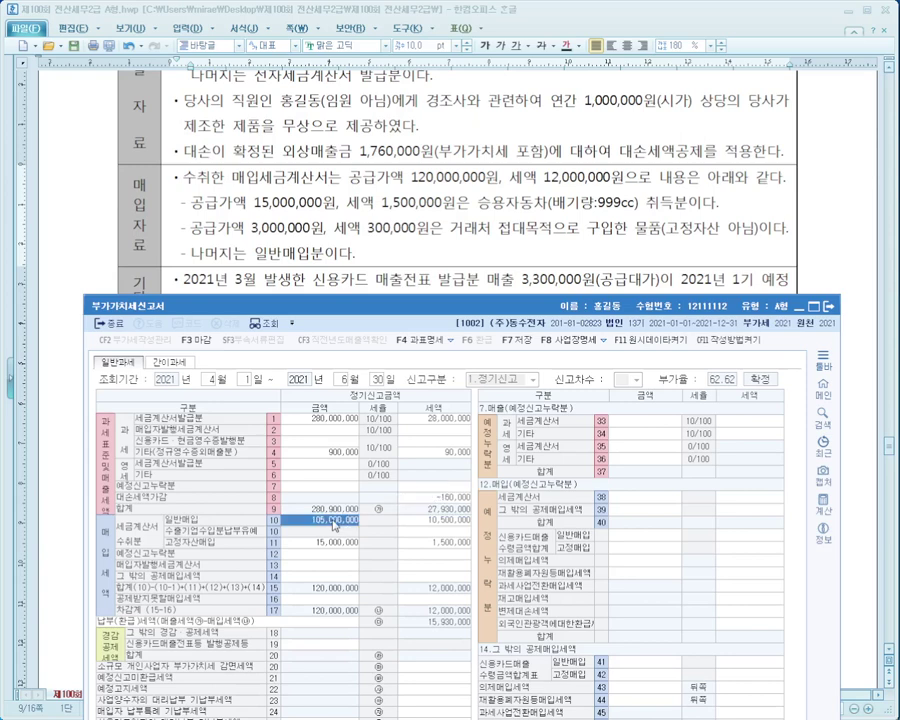
{"action": "key", "text": "Down"}
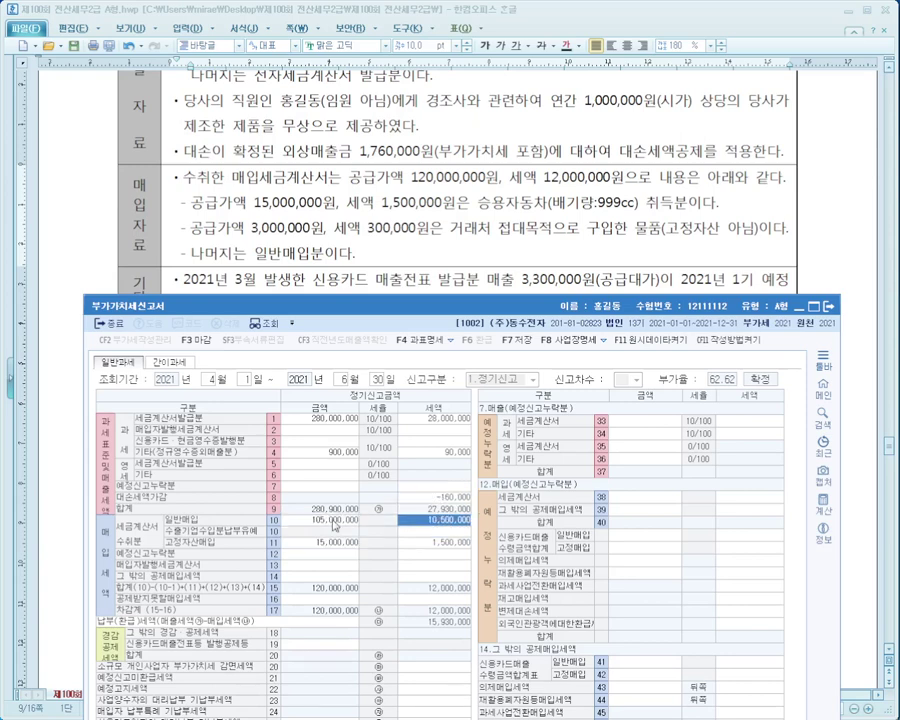
{"action": "key", "text": "Down"}
{"action": "key", "text": "Down"}
{"action": "key", "text": "Down"}
{"action": "key", "text": "Down"}
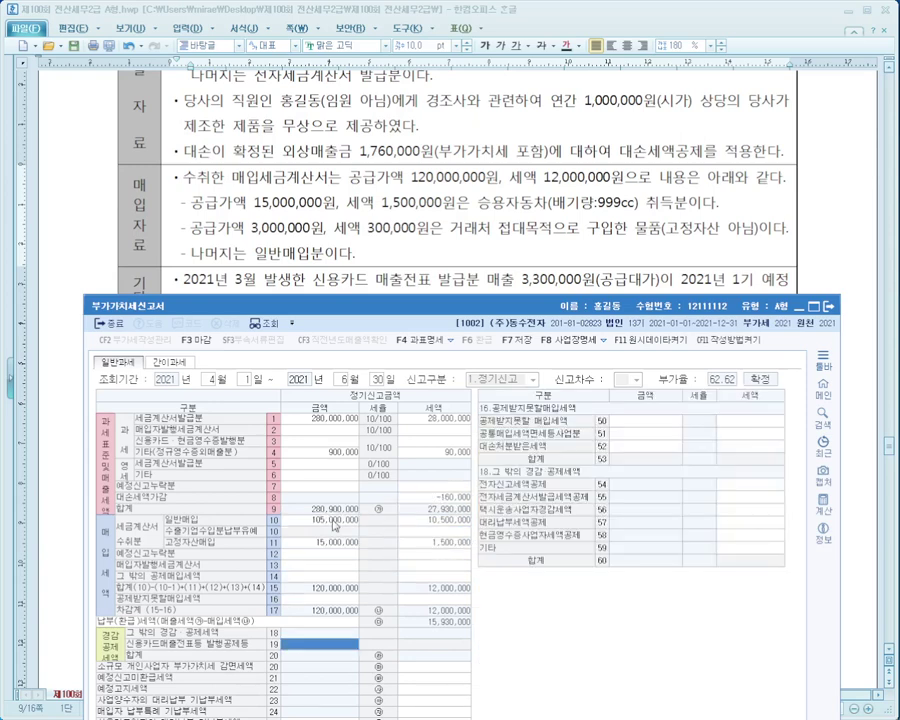
Record 3,000,000 non-deductible purchases with 300,000 tax on row 50.
{"action": "left_click", "coordinate": [335, 599]}
{"action": "left_click", "coordinate": [656, 426]}
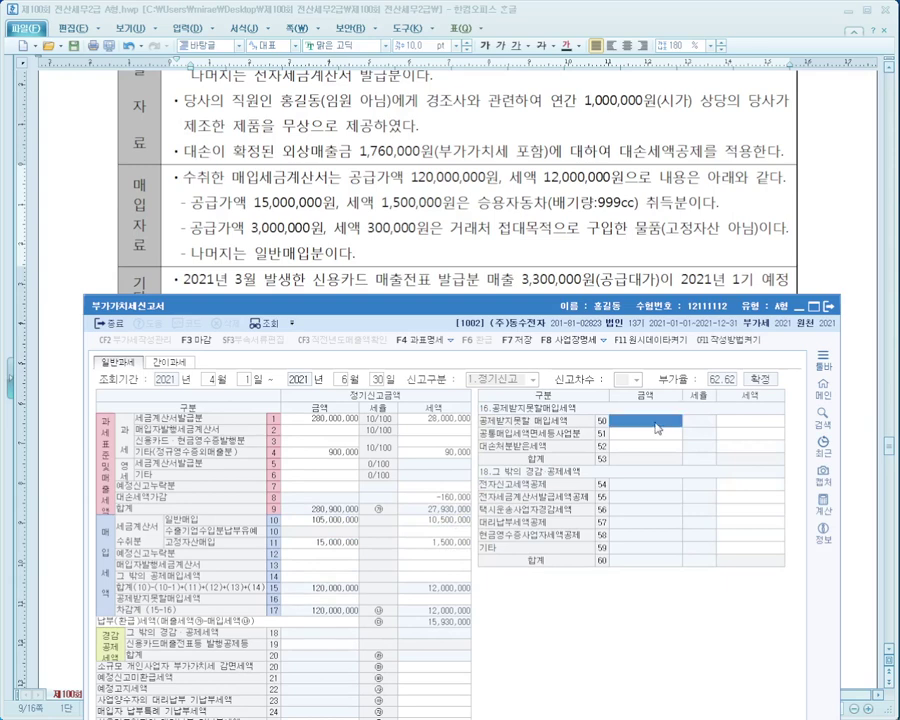
{"action": "type", "text": "3000000"}
{"action": "key", "text": "Return"}
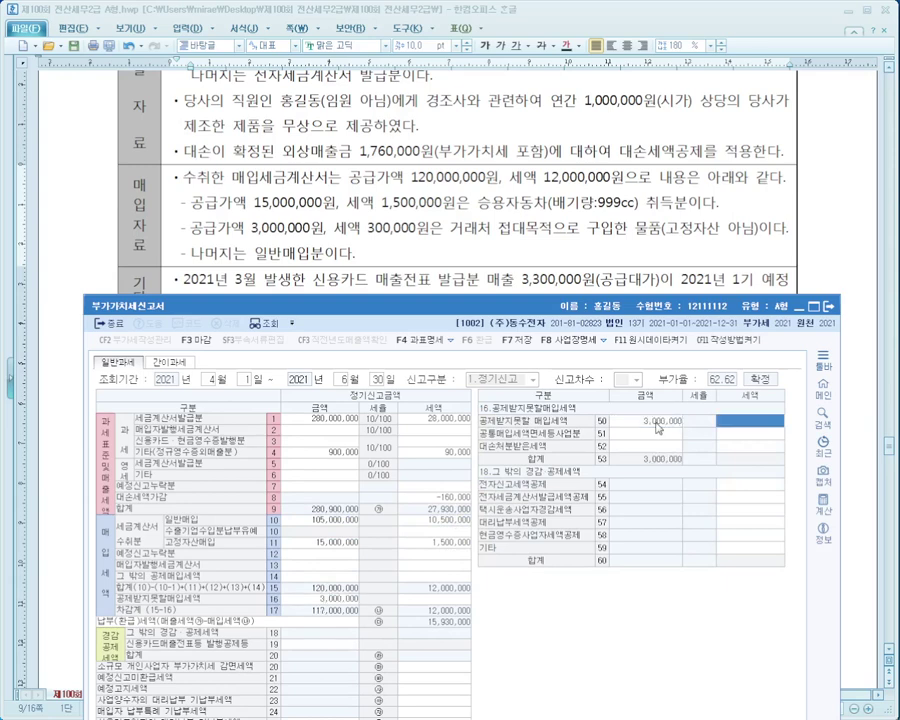
{"action": "key", "text": "Return"}
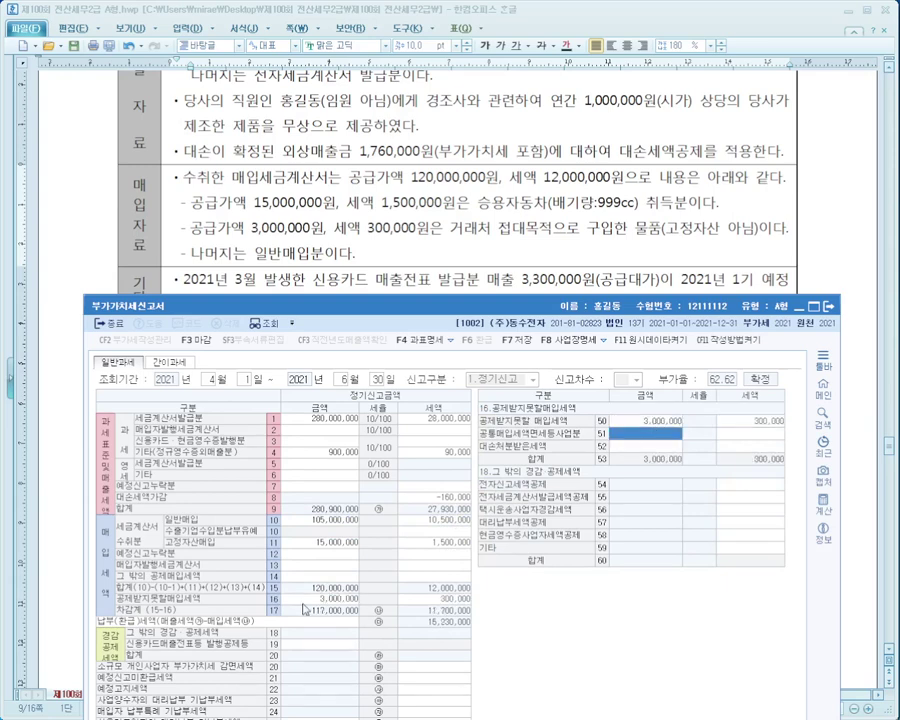
Show the 예정신고누락분 details section and check the exam notes alongside it.
{"action": "left_click", "coordinate": [332, 522]}
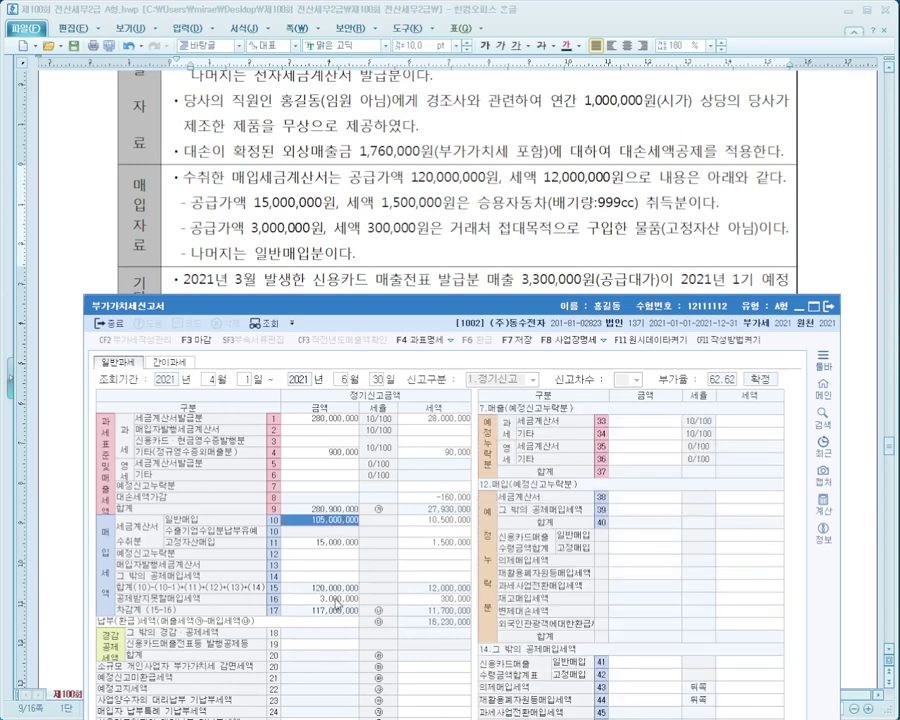
{"action": "left_click", "coordinate": [330, 597]}
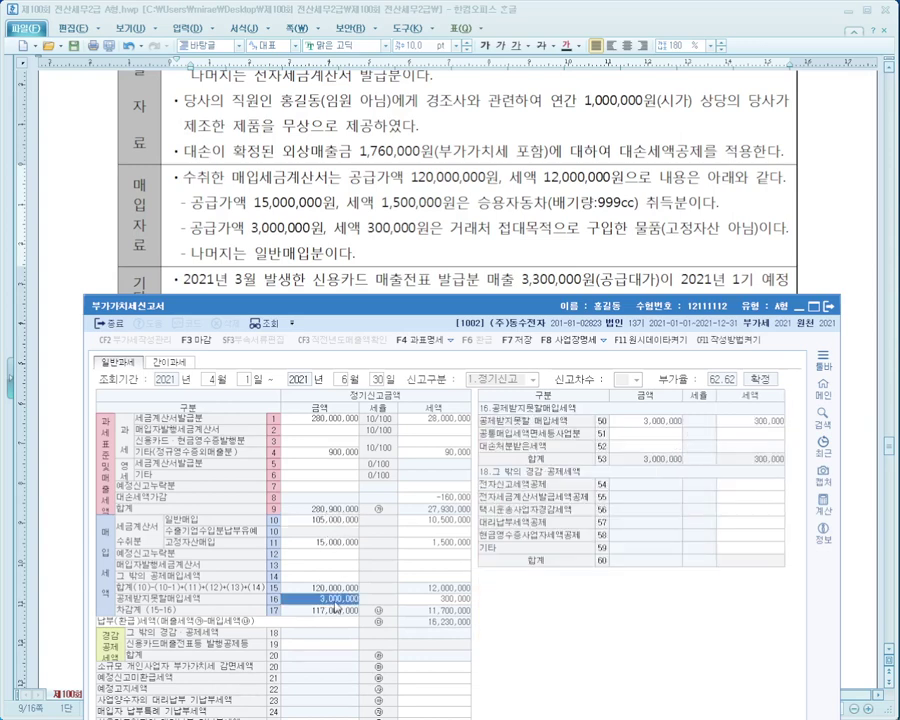
{"action": "left_click", "coordinate": [330, 543]}
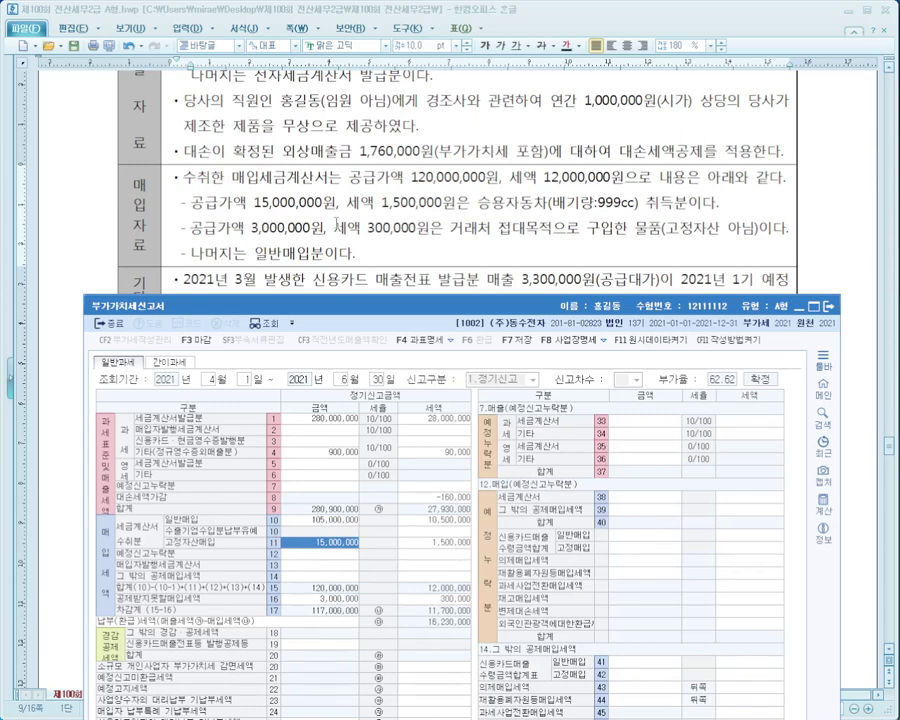
{"action": "left_click", "coordinate": [492, 200]}
{"action": "scroll", "coordinate": [492, 200], "scroll_direction": "down", "scroll_amount": 2}
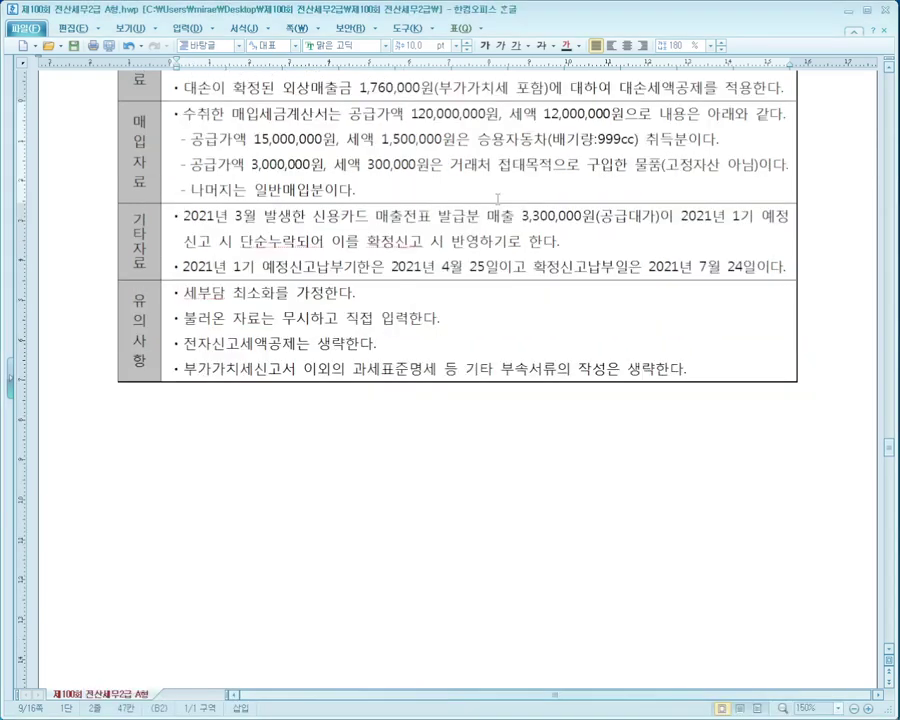
{"action": "key", "text": "alt+Tab"}
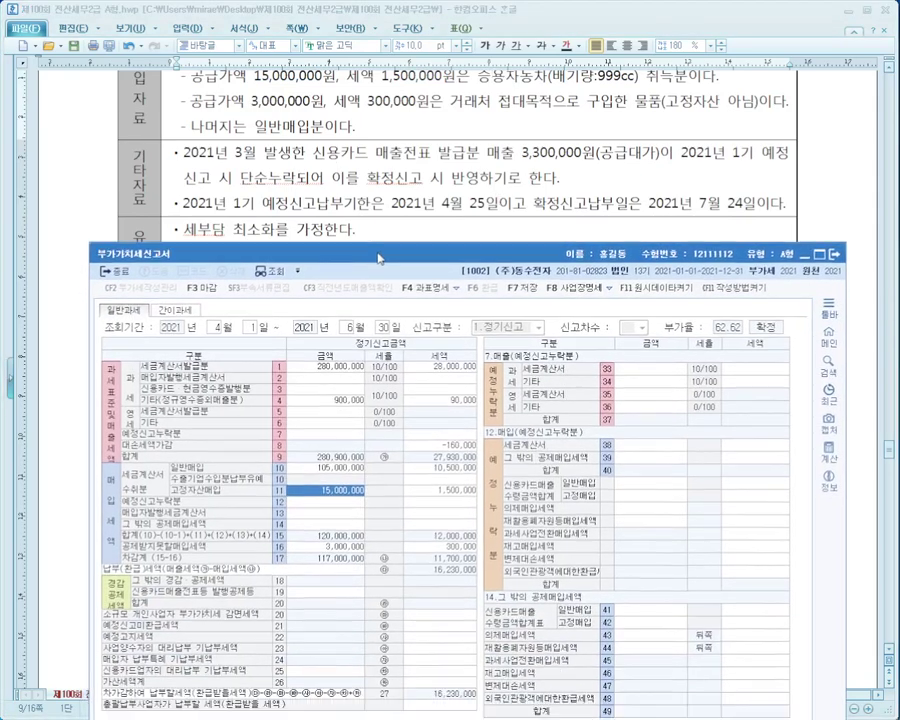
{"action": "left_click_drag", "start_coordinate": [378, 258], "coordinate": [374, 246]}
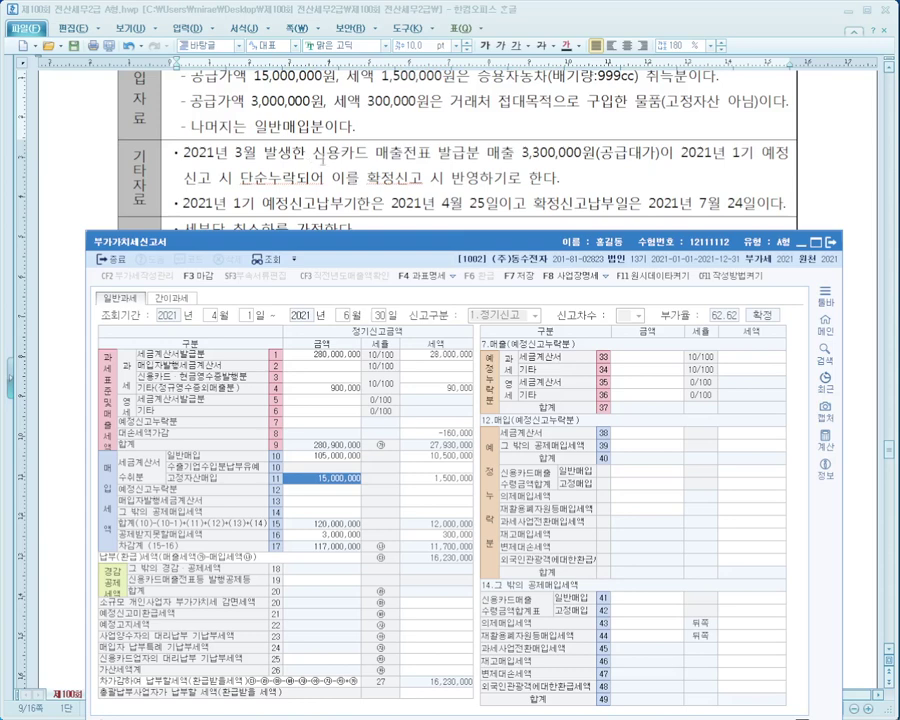
Mark the March credit-card sales note and link it to the 예정신고누락분 row 34 기타.
{"action": "left_click", "coordinate": [316, 379]}
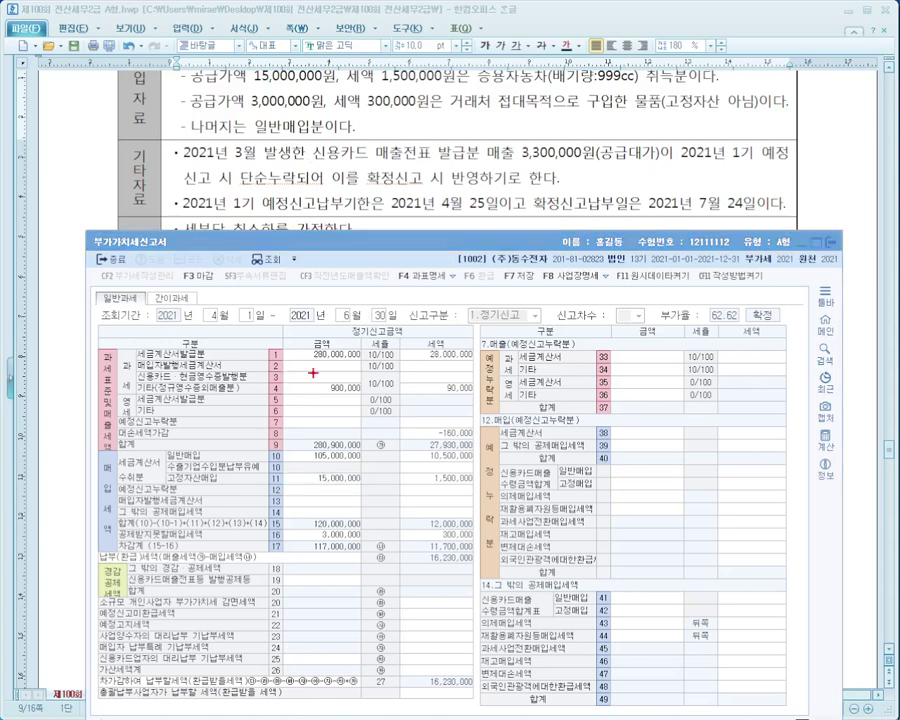
{"action": "mouse_move", "coordinate": [94, 418]}
{"action": "left_mouse_down"}
{"action": "mouse_move", "coordinate": [108, 430]}
{"action": "mouse_move", "coordinate": [490, 431]}
{"action": "left_mouse_up"}
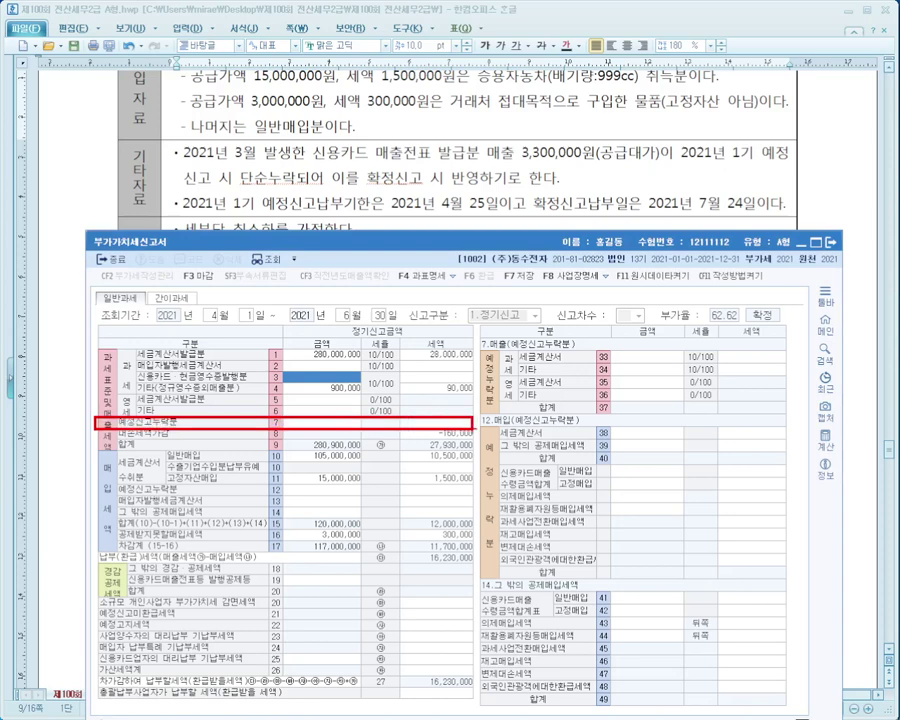
{"action": "left_click_drag", "start_coordinate": [183, 300], "coordinate": [490, 326]}
{"action": "key", "text": "Escape"}
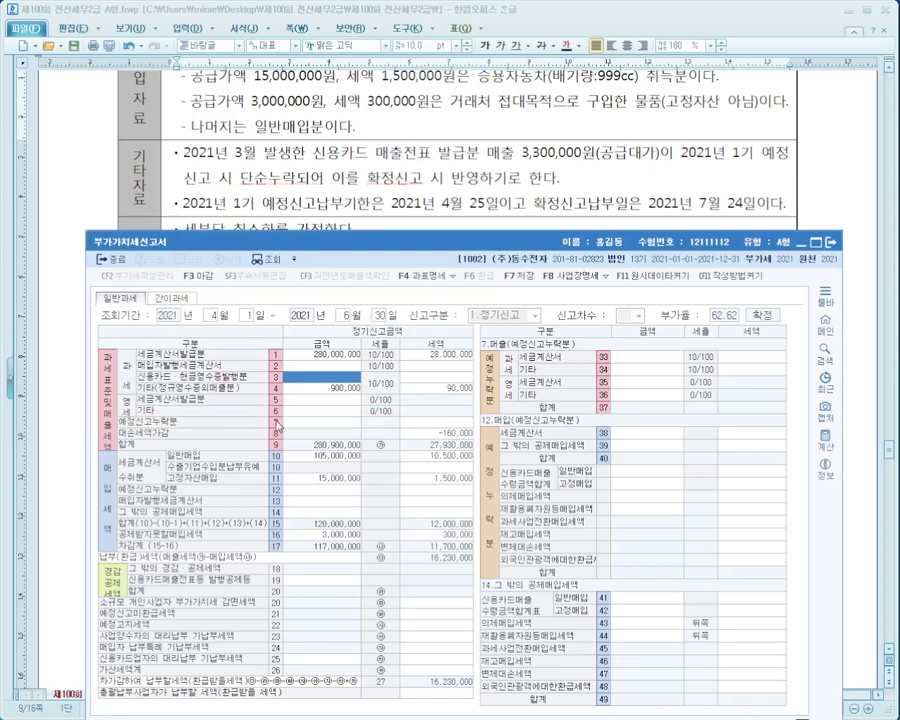
{"action": "left_click", "coordinate": [299, 424]}
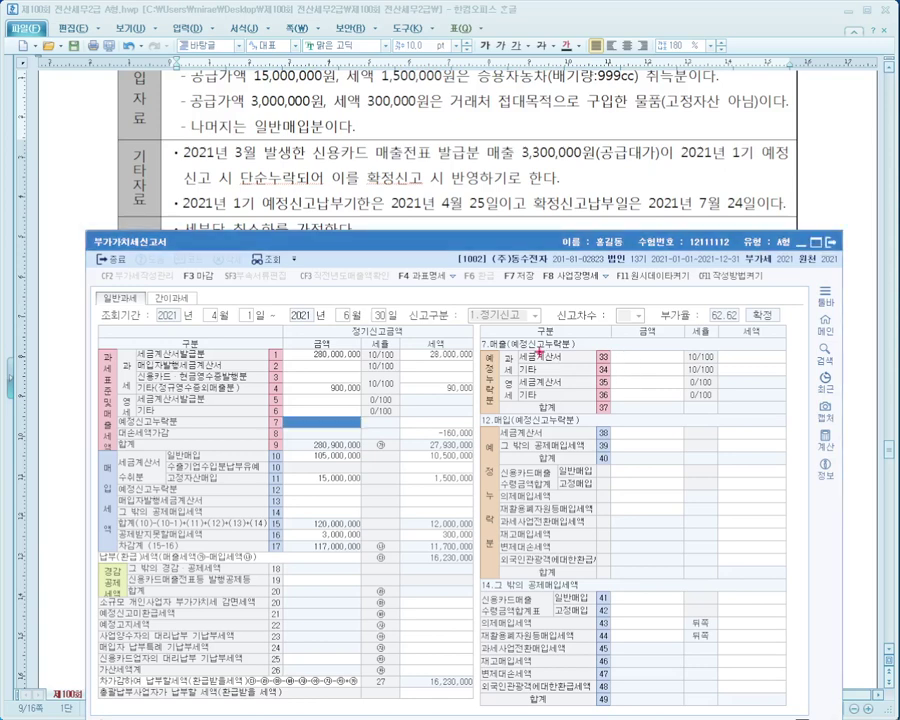
{"action": "mouse_move", "coordinate": [186, 138]}
{"action": "left_mouse_down"}
{"action": "mouse_move", "coordinate": [592, 183]}
{"action": "mouse_move", "coordinate": [840, 183]}
{"action": "mouse_move", "coordinate": [778, 189]}
{"action": "left_mouse_up"}
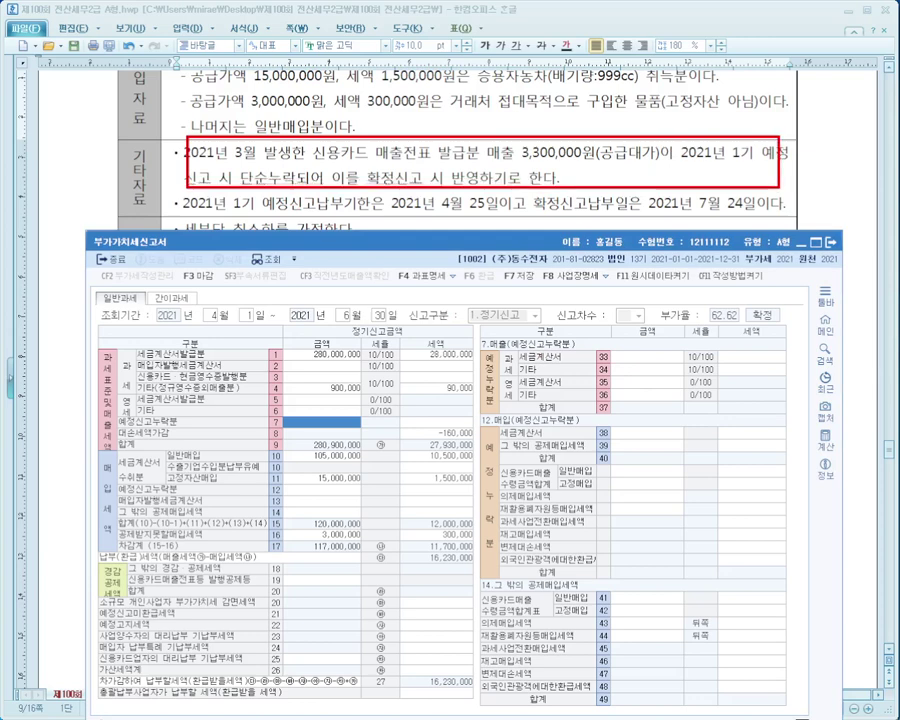
{"action": "left_click_drag", "start_coordinate": [505, 361], "coordinate": [571, 372]}
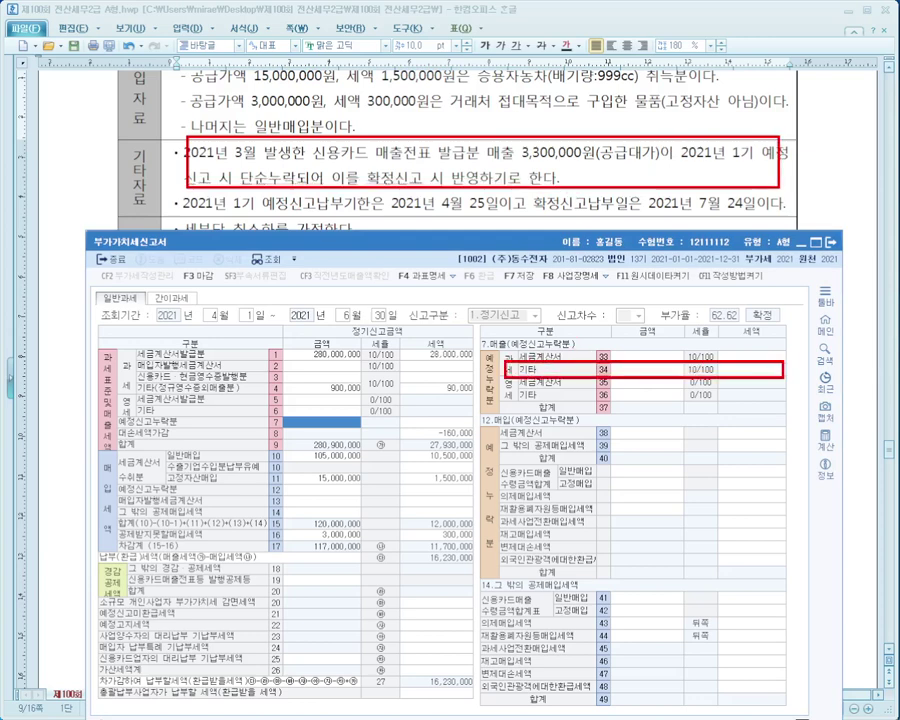
{"action": "left_click_drag", "start_coordinate": [413, 135], "coordinate": [466, 340]}
{"action": "key", "text": "Escape"}
Enter 3,000,000 on row 34 기타 so 300,000 tax fills in.
{"action": "left_click", "coordinate": [655, 370]}
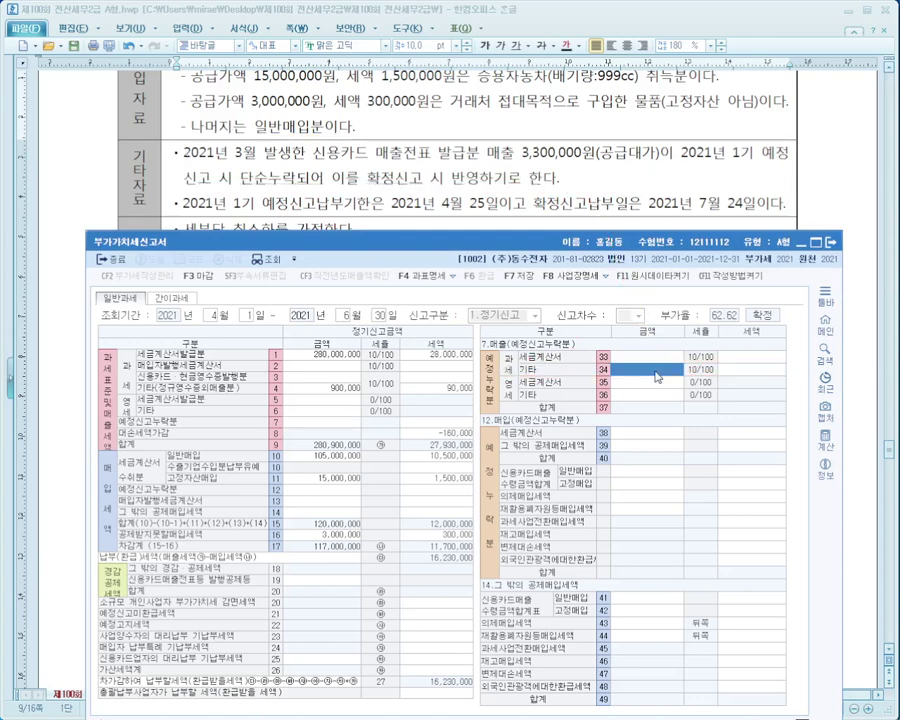
{"action": "type", "text": "3000000"}
{"action": "key", "text": "Return"}
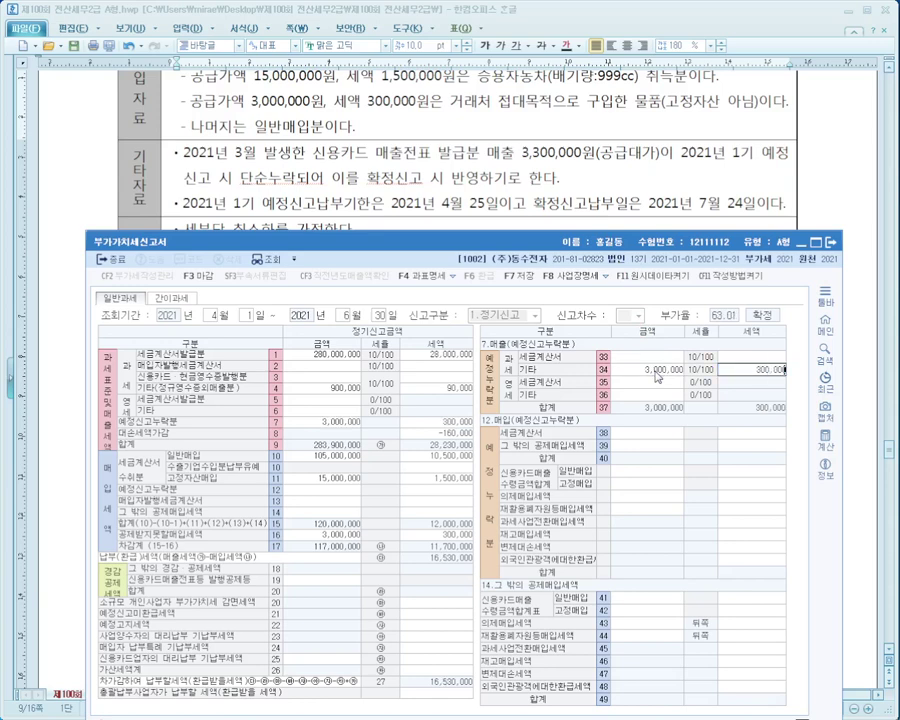
{"action": "key", "text": "Return"}
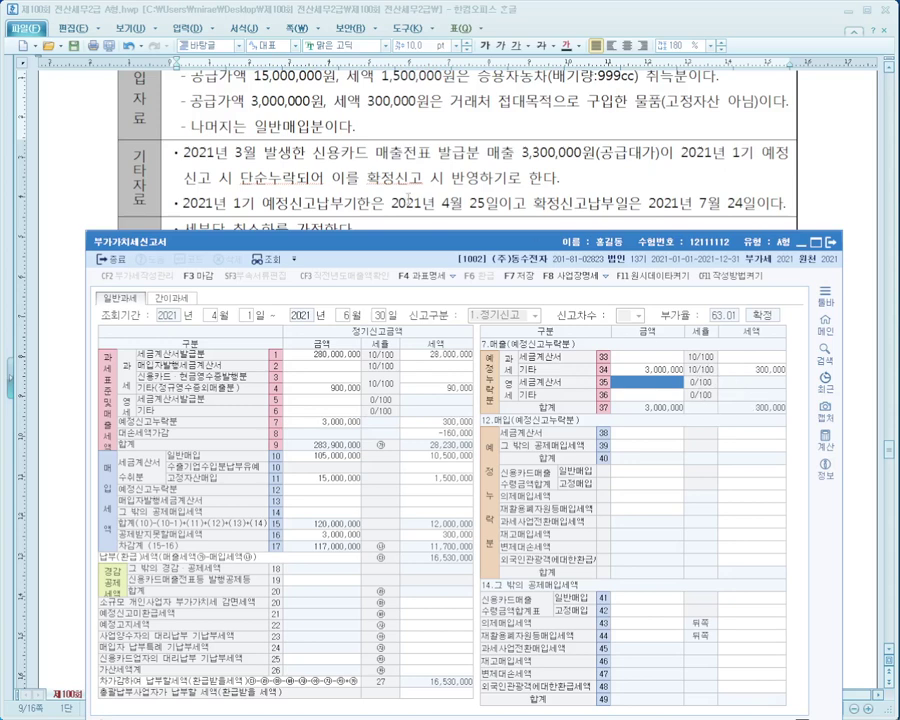
Check the payment due date in the notes and bring up the 가산세명세 for row 26.
{"action": "left_click_drag", "start_coordinate": [381, 179], "coordinate": [663, 194]}
{"action": "left_click_drag", "start_coordinate": [466, 203], "coordinate": [632, 203]}
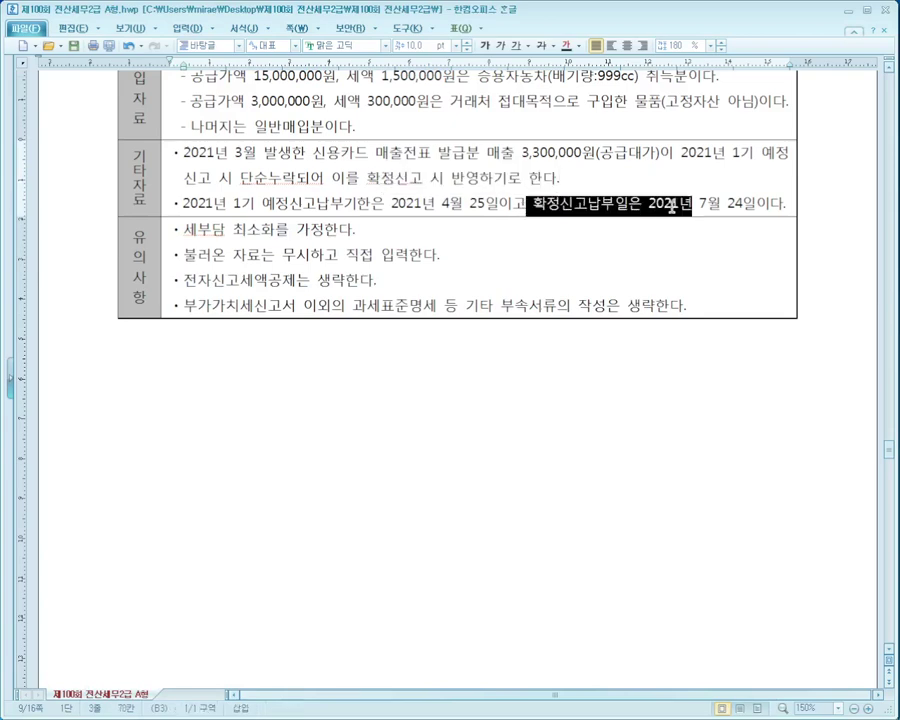
{"action": "left_click", "coordinate": [738, 208]}
{"action": "key", "text": "alt+Tab"}
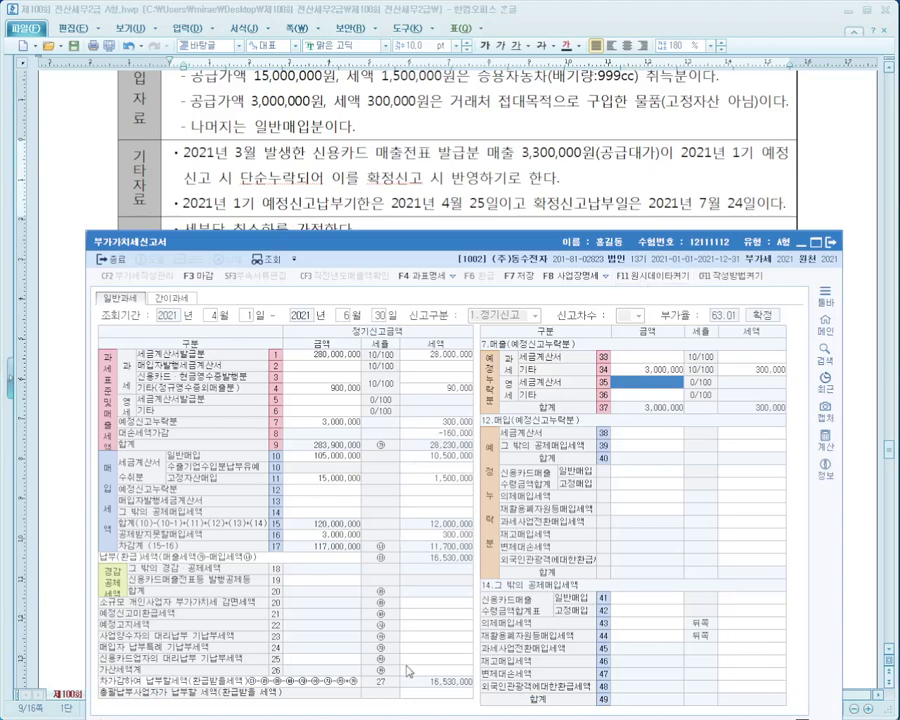
{"action": "left_click", "coordinate": [408, 669]}
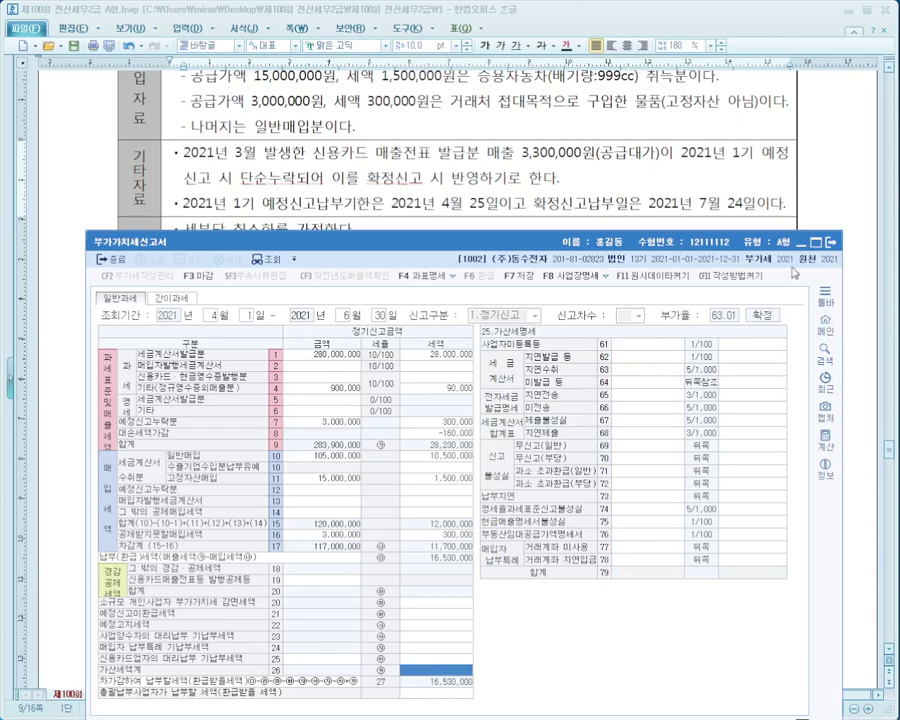
Enter 50,000,000 of paper invoices on row 62 지연발급 등, giving a 500,000 penalty.
{"action": "left_click", "coordinate": [741, 203]}
{"action": "scroll", "coordinate": [741, 203], "scroll_direction": "up", "scroll_amount": 6}
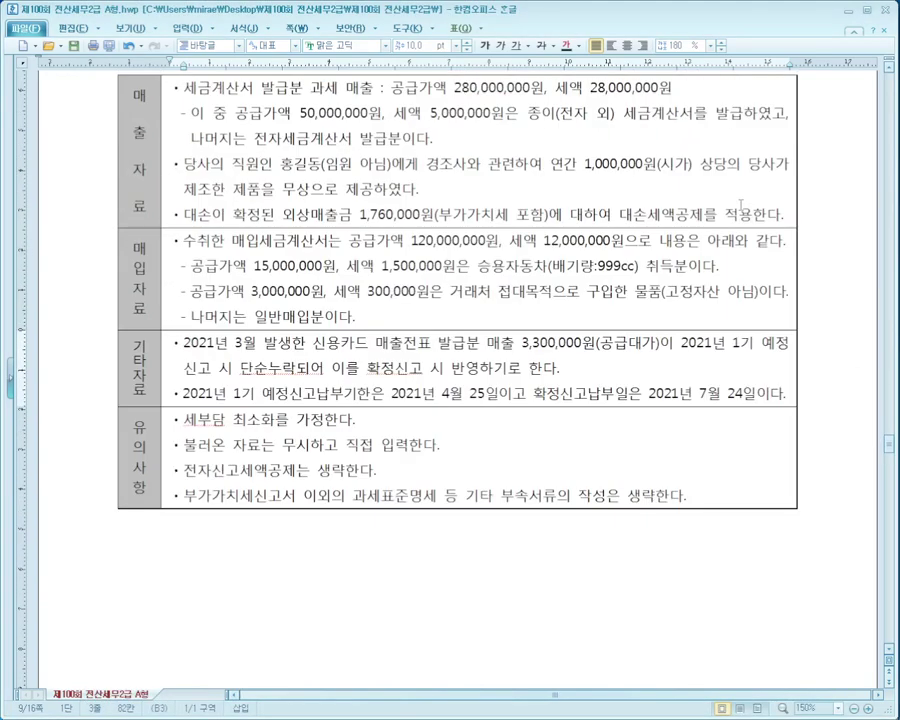
{"action": "key", "text": "alt+Tab"}
{"action": "left_click_drag", "start_coordinate": [667, 246], "coordinate": [672, 417]}
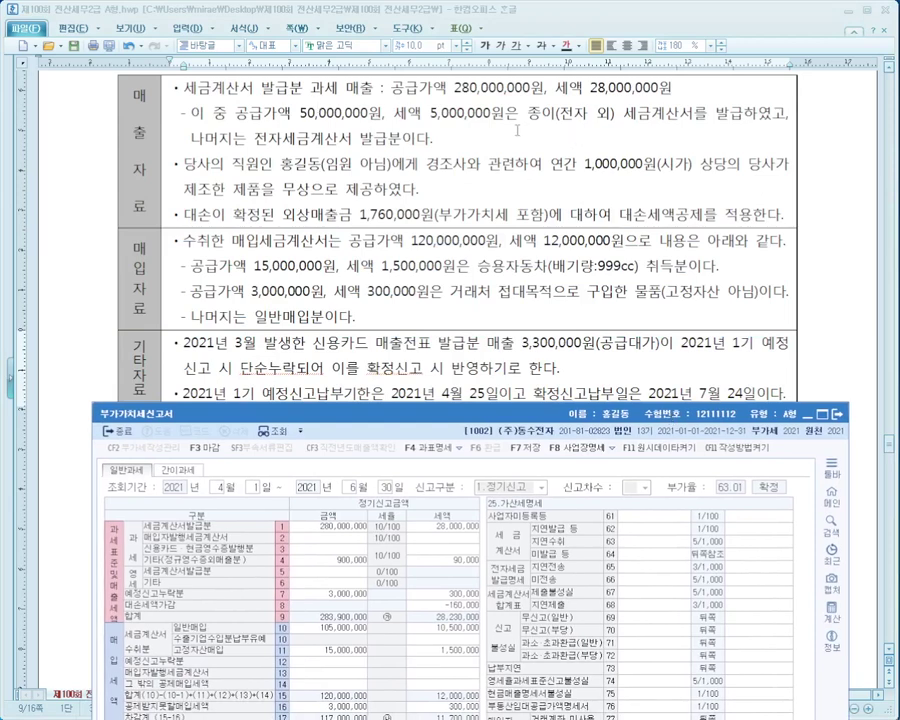
{"action": "left_click", "coordinate": [658, 529]}
{"action": "type", "text": "50000000"}
{"action": "key", "text": "Return"}
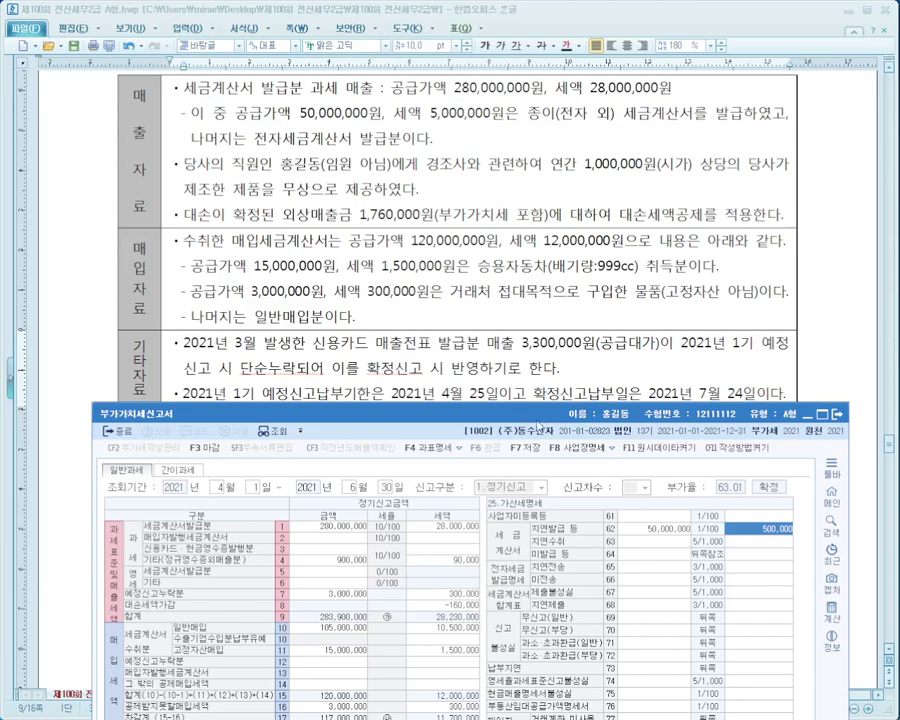
{"action": "left_click_drag", "start_coordinate": [537, 414], "coordinate": [521, 184]}
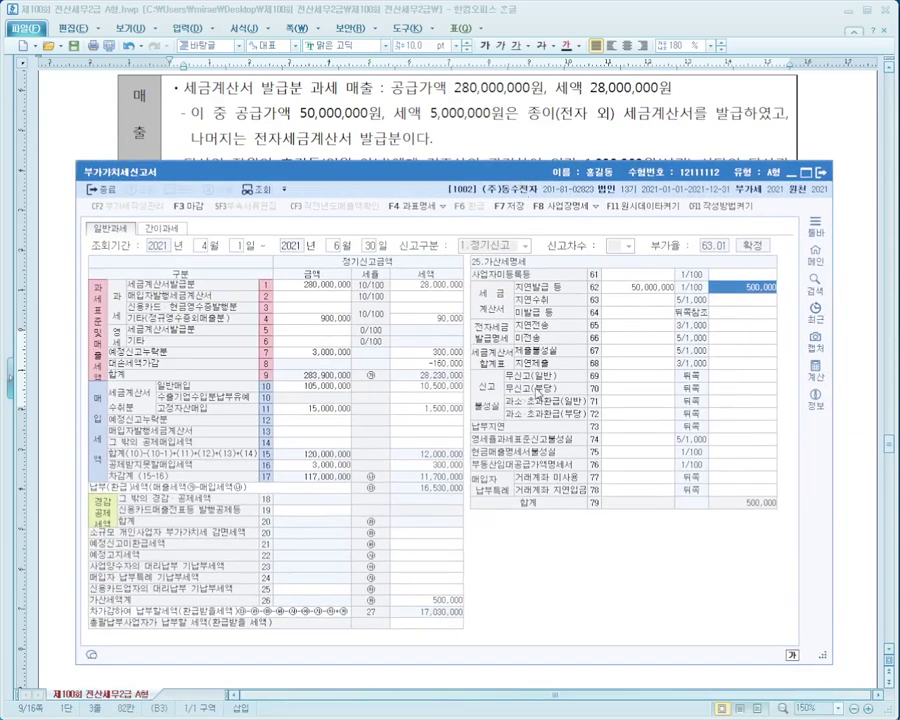
Enter a 300,000 base on row 71 과소·초과환급(일반) and place the calculator below the form.
{"action": "left_click", "coordinate": [620, 381]}
{"action": "left_click", "coordinate": [621, 403]}
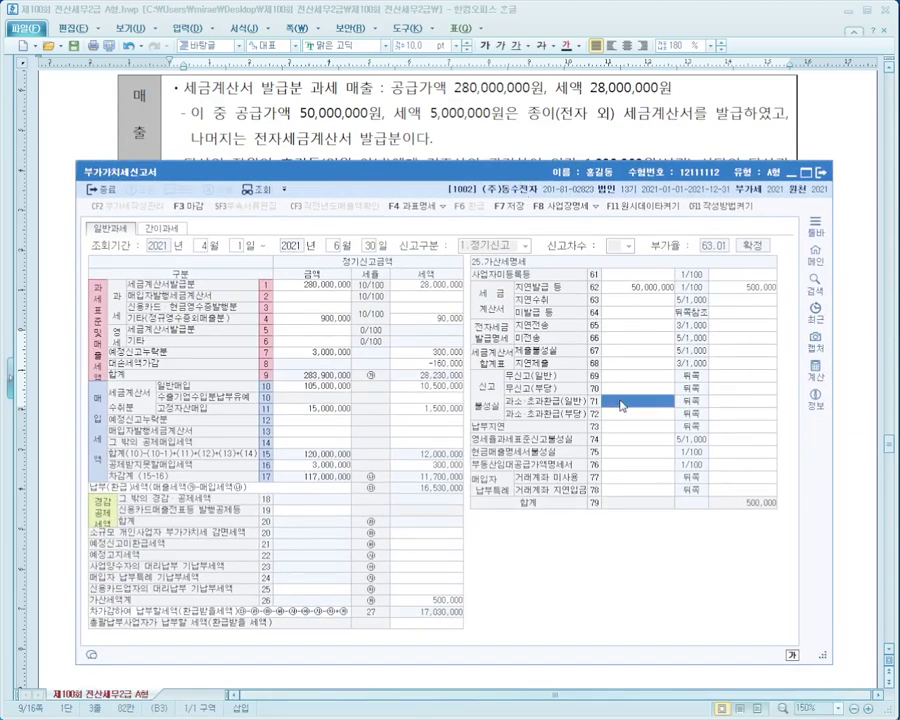
{"action": "type", "text": "3000000"}
{"action": "key", "text": "Return"}
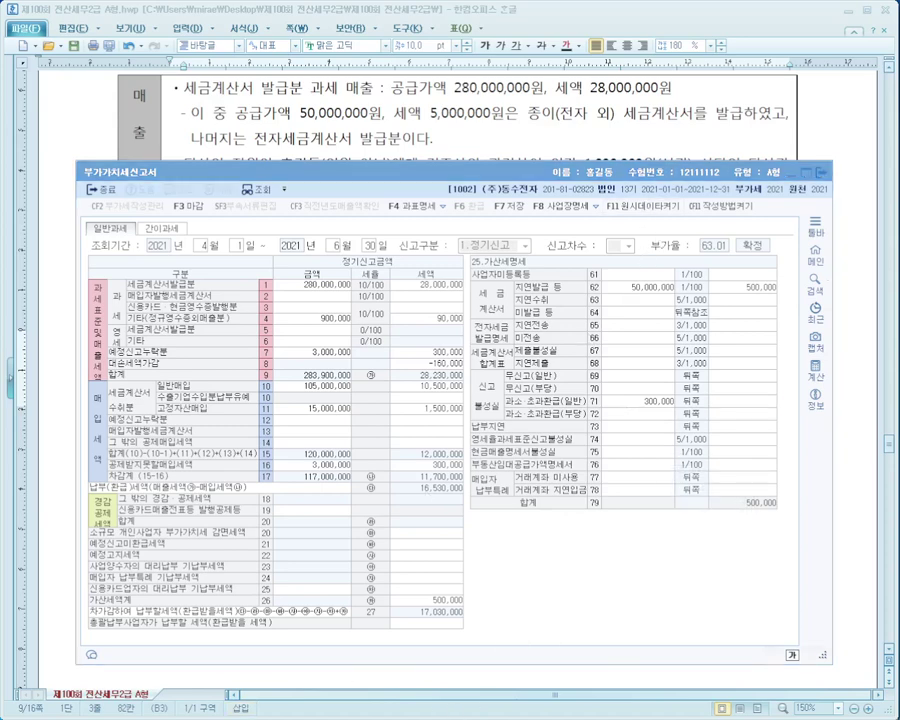
{"action": "left_click_drag", "start_coordinate": [863, 318], "coordinate": [510, 515]}
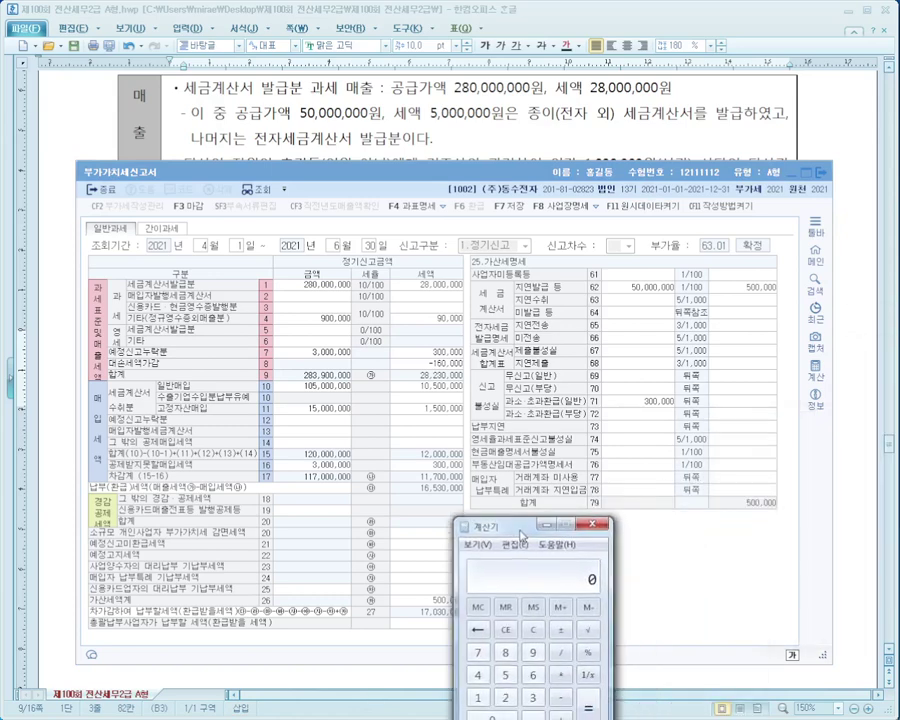
Calculate 30,000 × 25% = 7,500 and enter 7,500 as the row 71 penalty.
{"action": "type", "text": "300,000"}
{"action": "key", "text": "BackSpace"}
{"action": "key", "text": "asterisk"}
{"action": "type", "text": "25"}
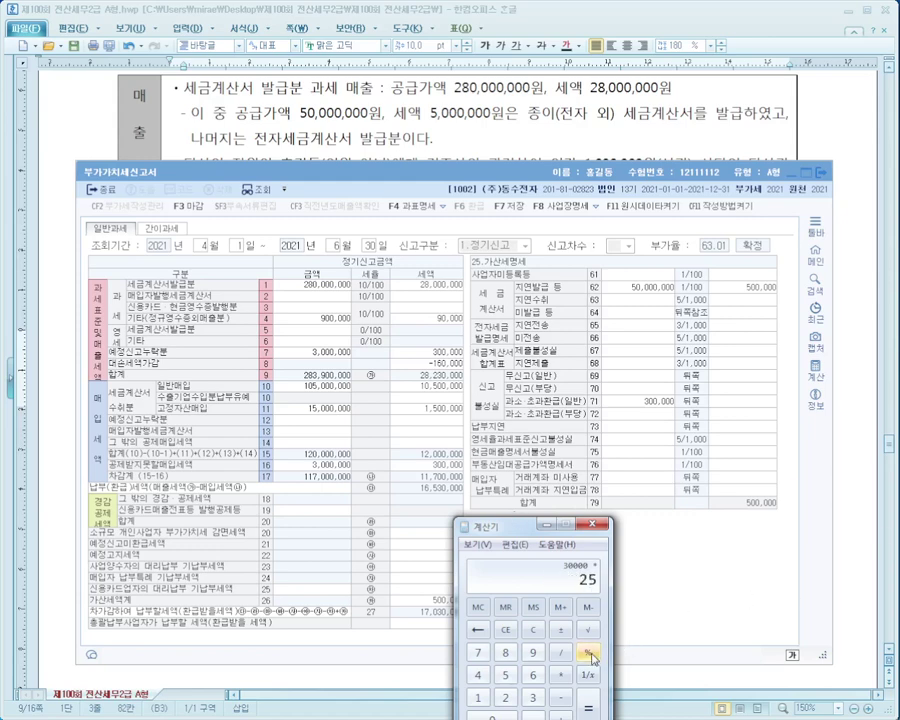
{"action": "left_click", "coordinate": [589, 656]}
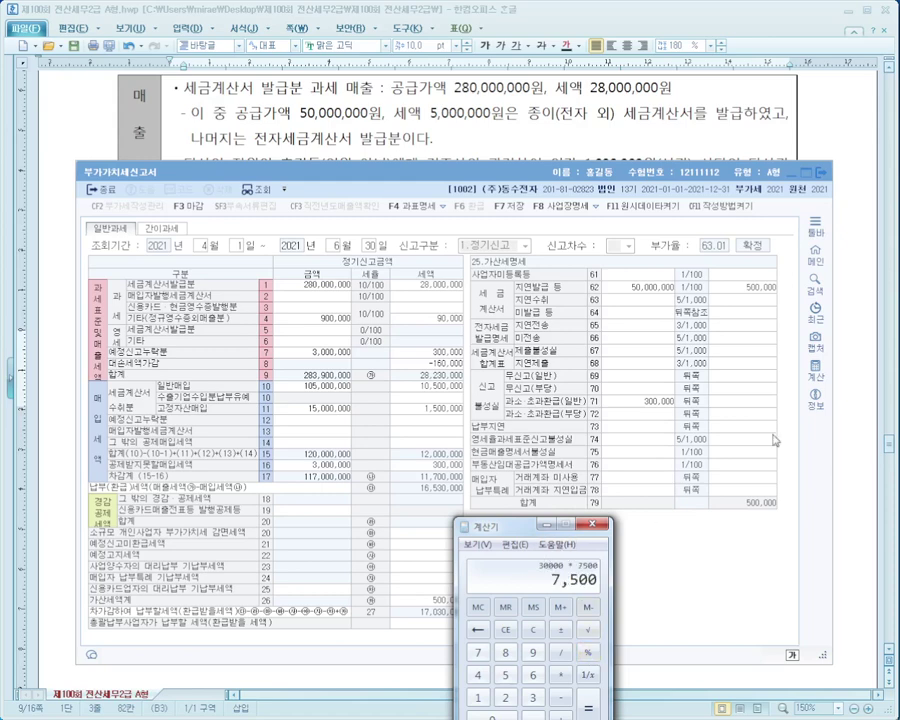
{"action": "left_click", "coordinate": [759, 405]}
{"action": "type", "text": "7500"}
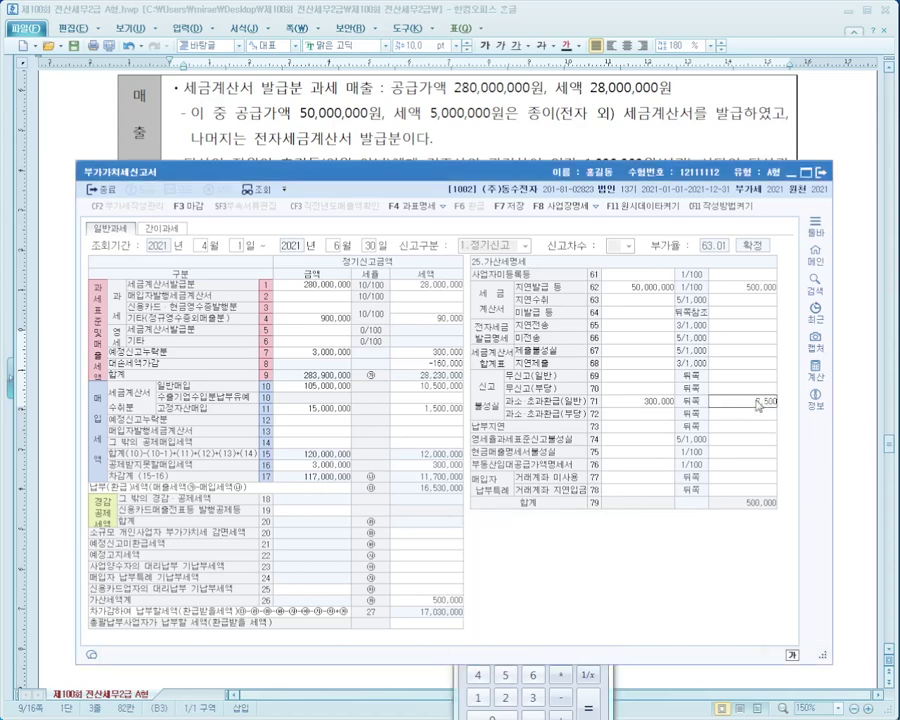
{"action": "key", "text": "Return"}
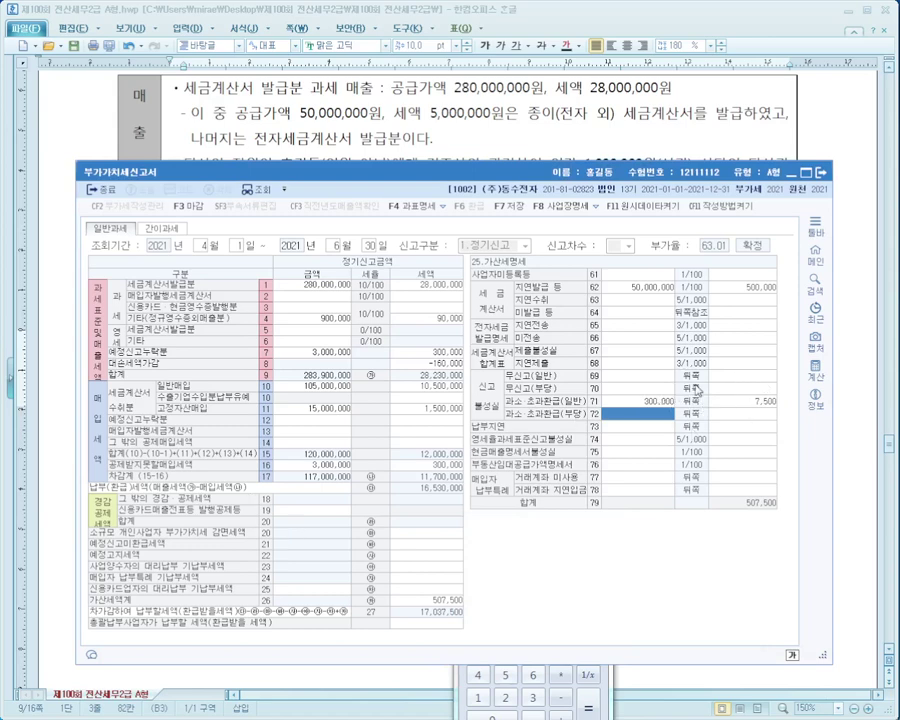
Enter a 300,000 late-payment base on row 73 and check the dates in the question.
{"action": "left_click", "coordinate": [650, 429]}
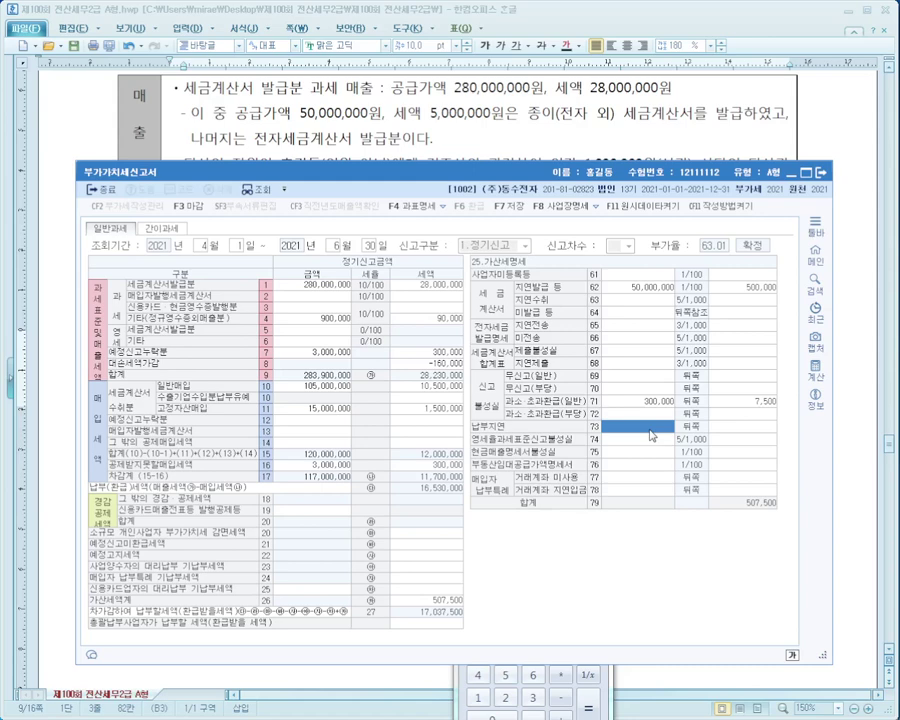
{"action": "type", "text": "3000000"}
{"action": "key", "text": "Return"}
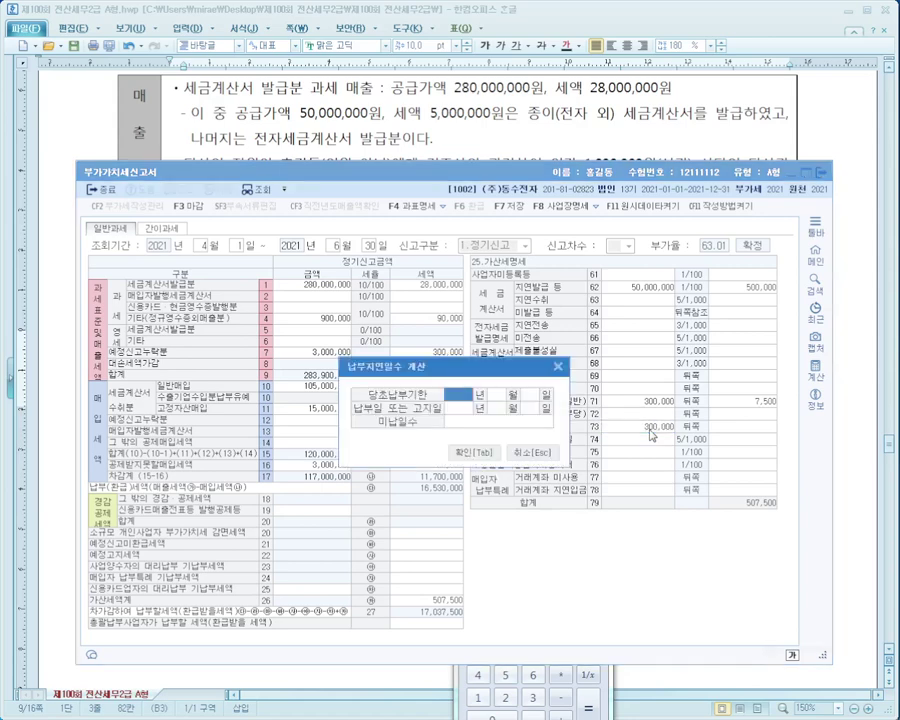
{"action": "key", "text": "alt+Tab"}
{"action": "scroll", "coordinate": [561, 370], "scroll_direction": "down", "scroll_amount": 3}
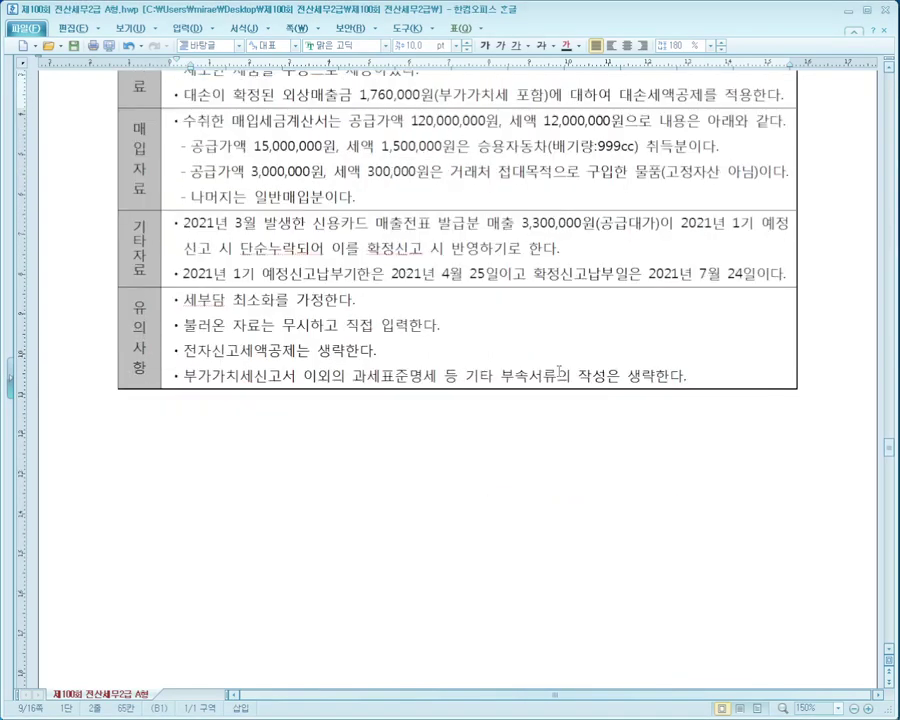
{"action": "scroll", "coordinate": [561, 370], "scroll_direction": "down", "scroll_amount": 3}
{"action": "key", "text": "alt+Tab"}
Set the overdue period from 2021-04-25 to 2021-07-24, producing a 6,750 penalty.
{"action": "type", "text": "2021"}
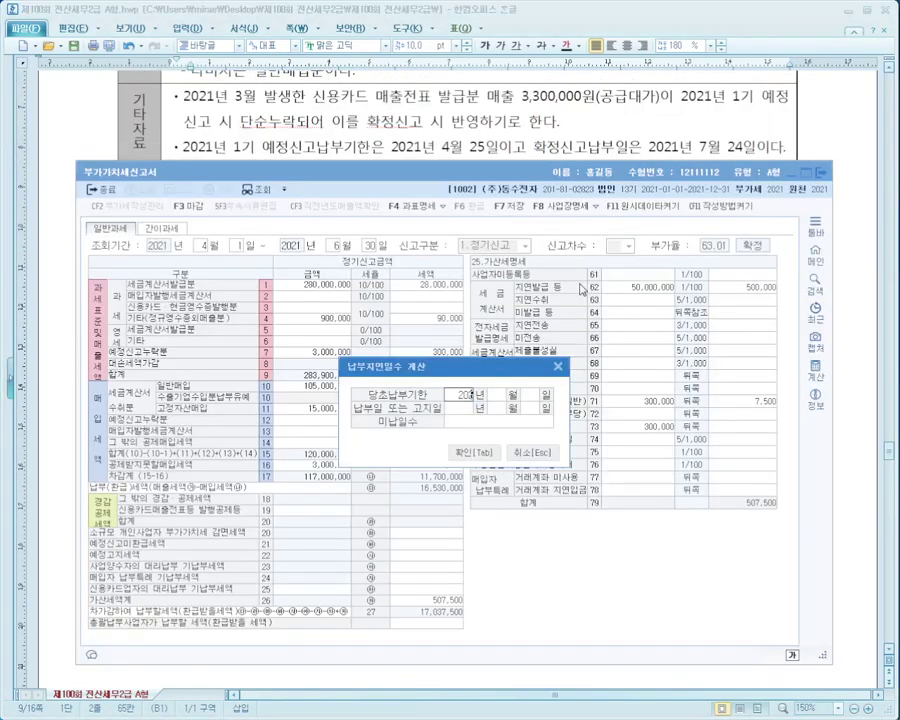
{"action": "type", "text": "4"}
{"action": "key", "text": "Return"}
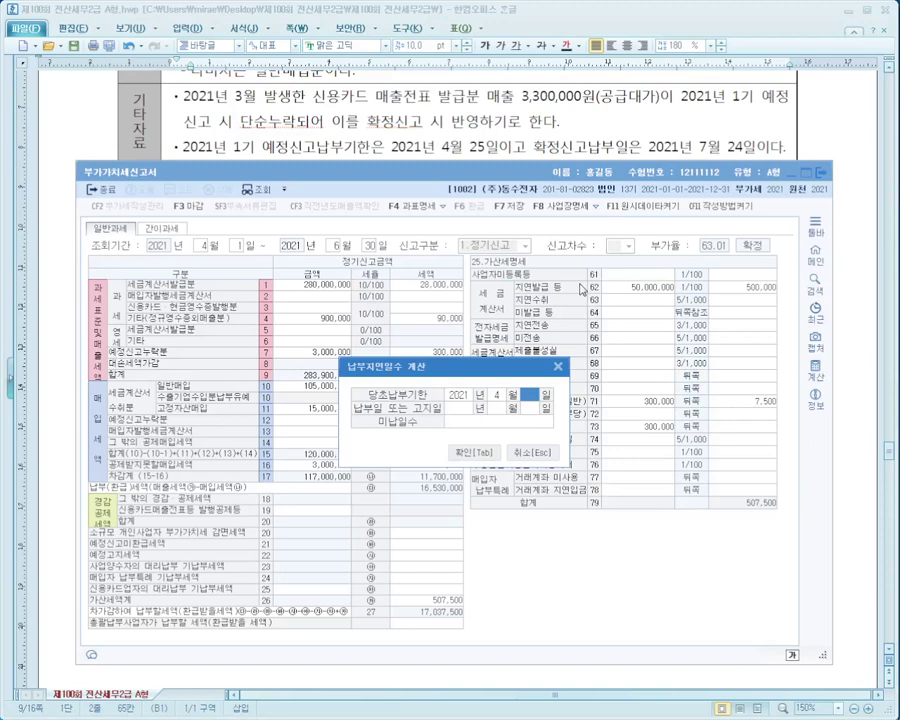
{"action": "type", "text": "2520217"}
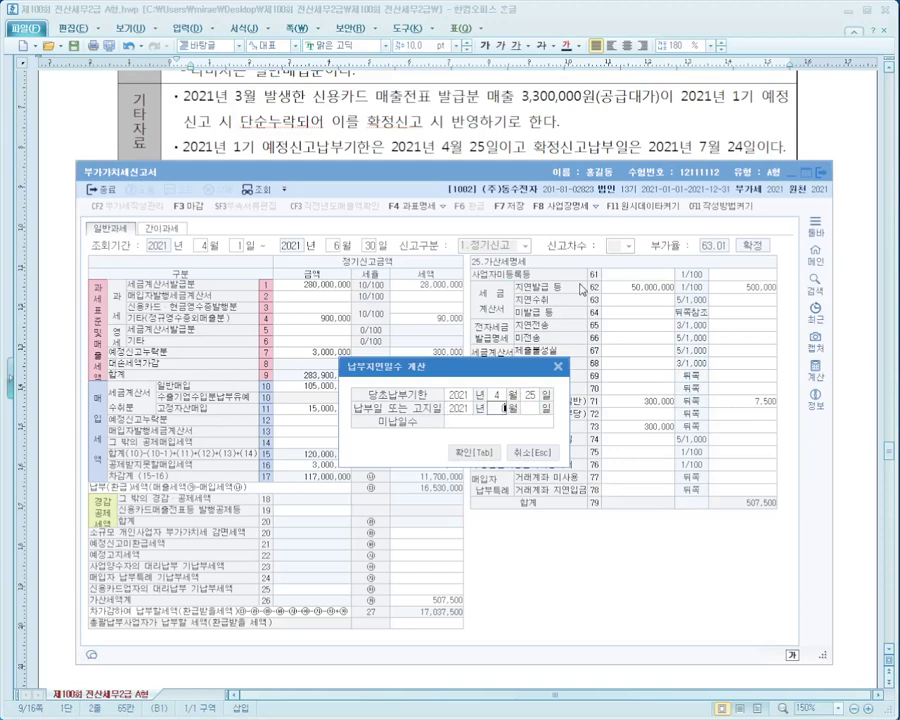
{"action": "key", "text": "Return"}
{"action": "type", "text": "24"}
{"action": "key", "text": "Return"}
{"action": "key", "text": "Tab"}
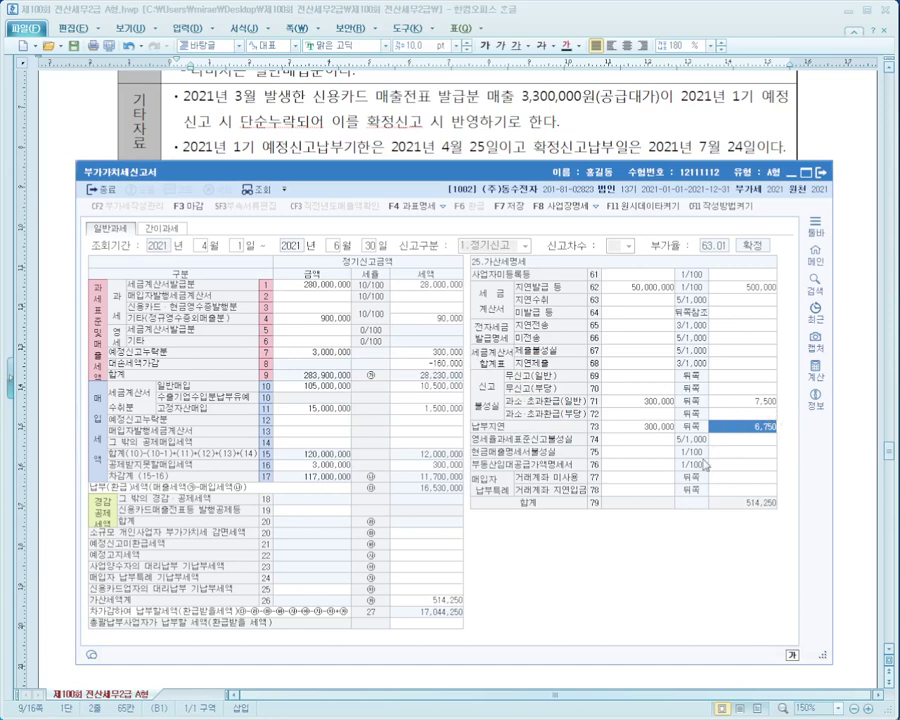
Shift the return window aside to reread the question, then bring the return back.
{"action": "left_click_drag", "start_coordinate": [441, 172], "coordinate": [408, 262]}
{"action": "left_click_drag", "start_coordinate": [603, 268], "coordinate": [627, 296]}
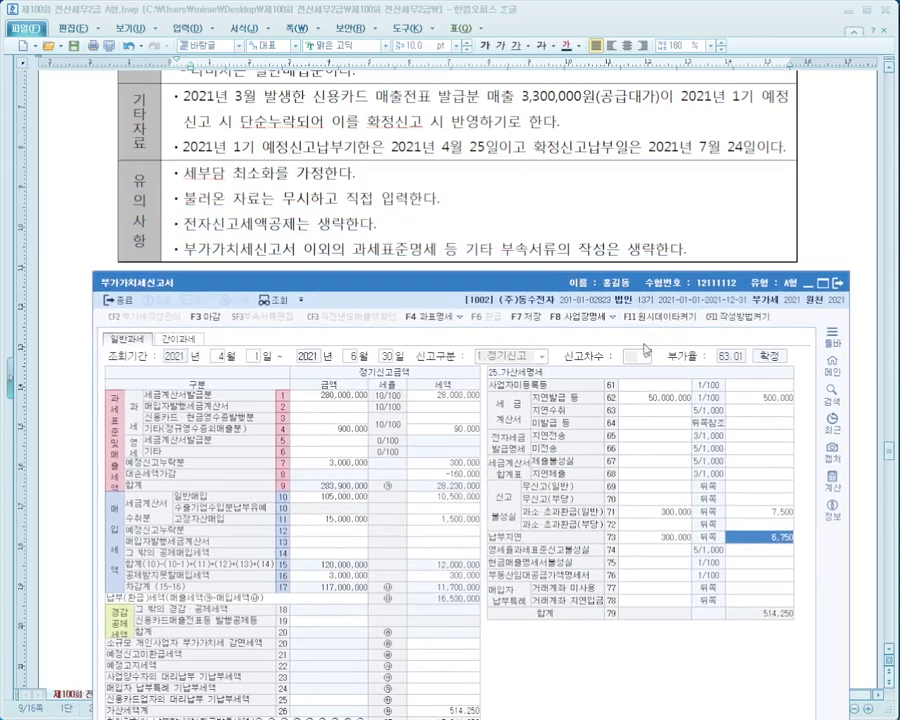
{"action": "left_click_drag", "start_coordinate": [551, 298], "coordinate": [586, 230]}
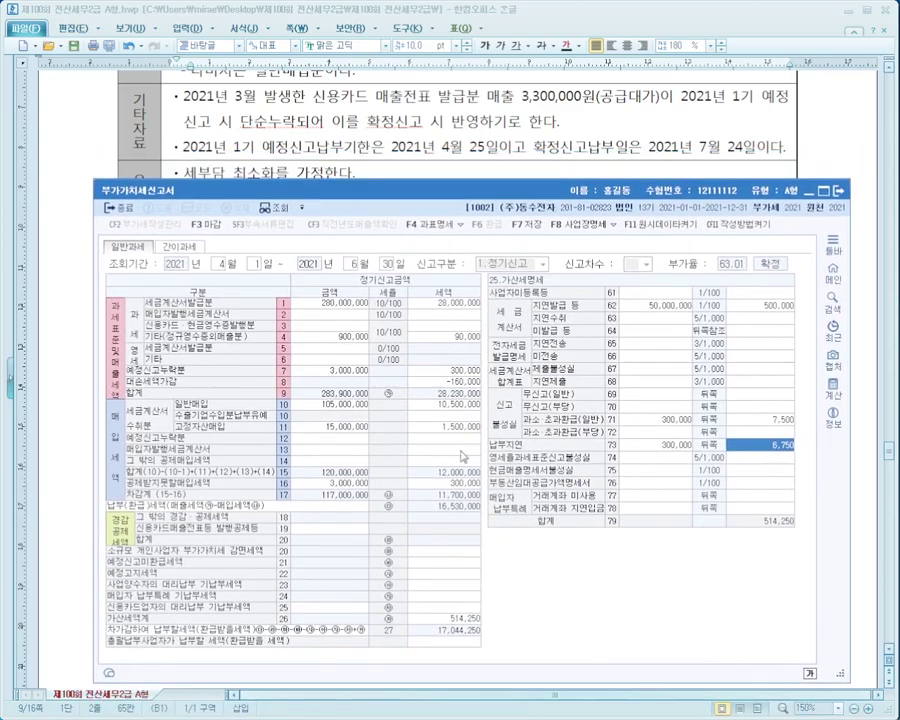
{"action": "left_click", "coordinate": [541, 143]}
{"action": "scroll", "coordinate": [541, 143], "scroll_direction": "up", "scroll_amount": 8}
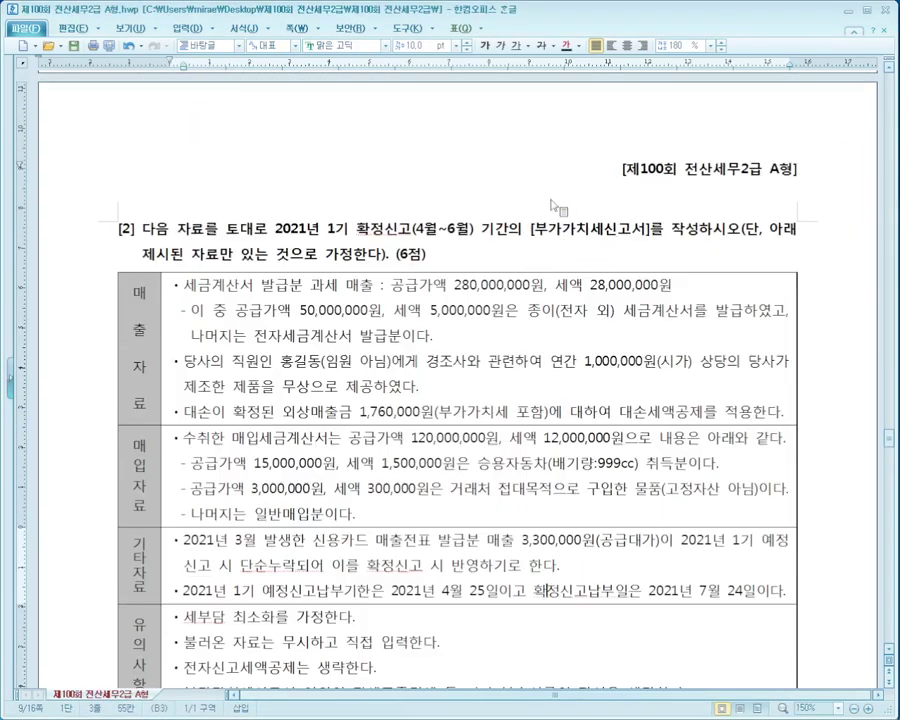
{"action": "left_click_drag", "start_coordinate": [509, 226], "coordinate": [692, 228]}
{"action": "left_click", "coordinate": [692, 228]}
{"action": "scroll", "coordinate": [390, 245], "scroll_direction": "down", "scroll_amount": 2}
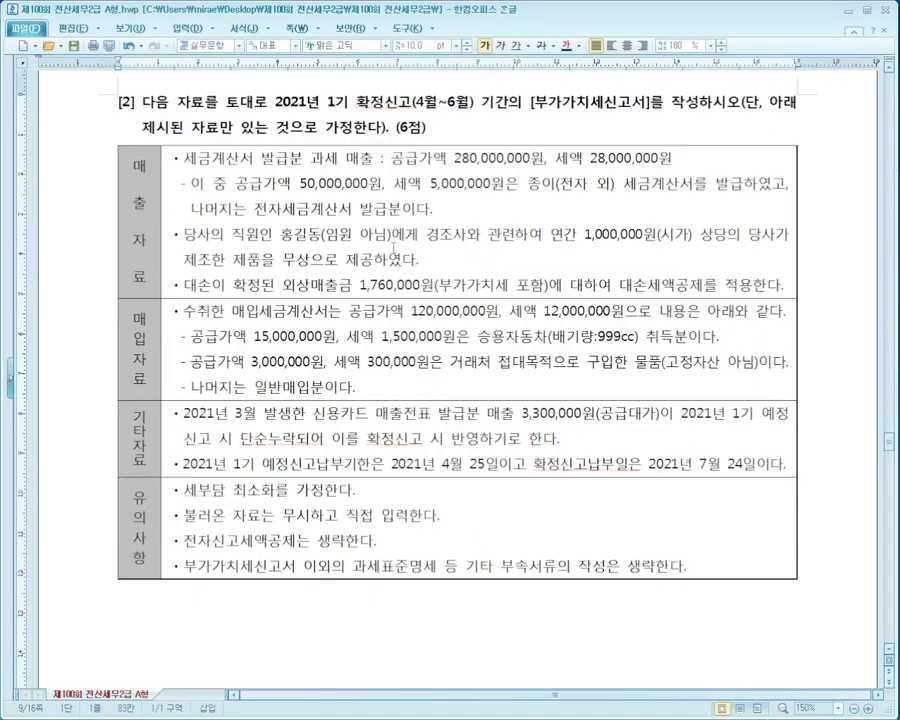
{"action": "scroll", "coordinate": [470, 273], "scroll_direction": "down", "scroll_amount": 1}
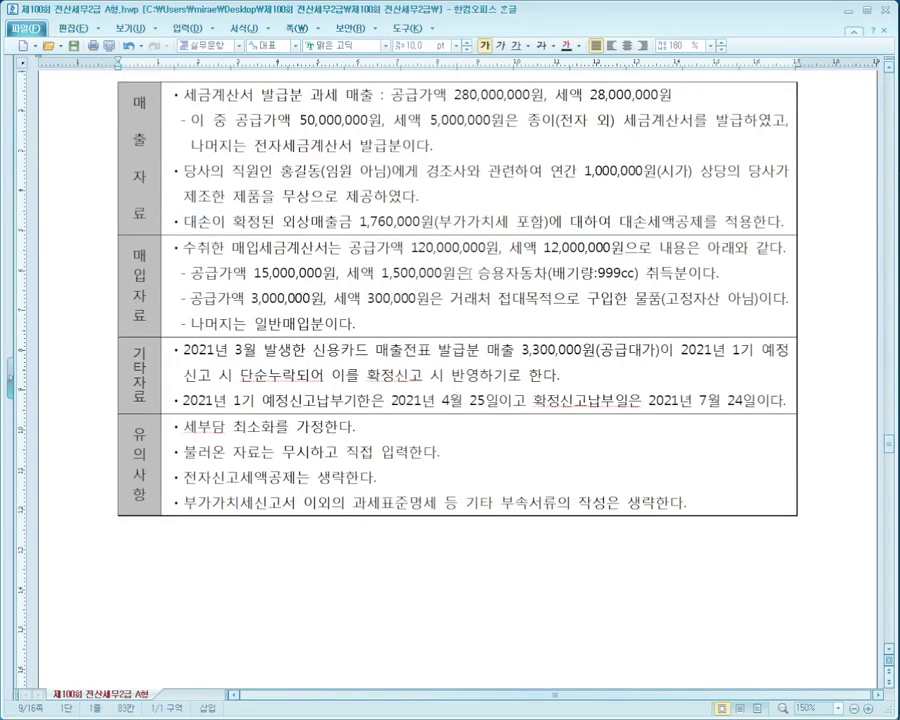
{"action": "key", "text": "alt+Tab"}
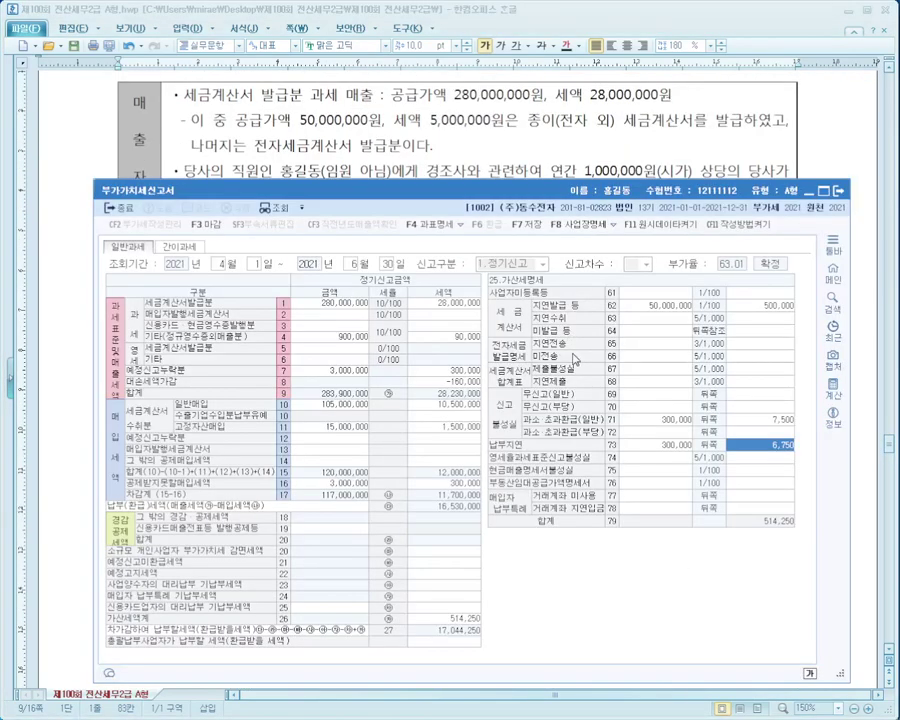
Review the 예정신고누락분 figures and mark row 4's 900,000 other sales.
{"action": "left_click", "coordinate": [334, 338]}
{"action": "left_click", "coordinate": [337, 306]}
{"action": "left_click", "coordinate": [341, 352]}
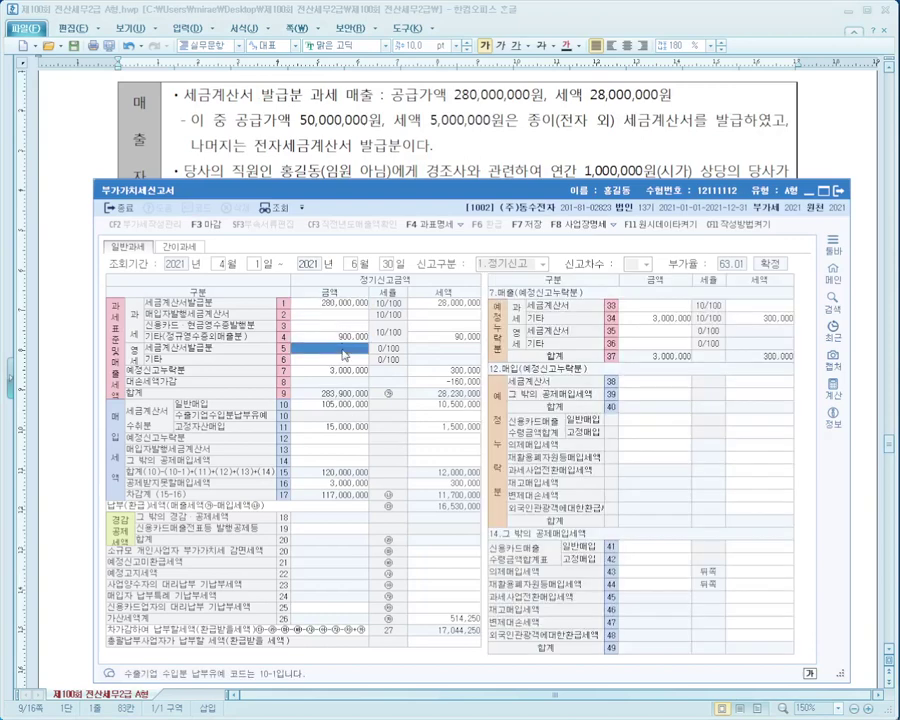
{"action": "left_click", "coordinate": [340, 425]}
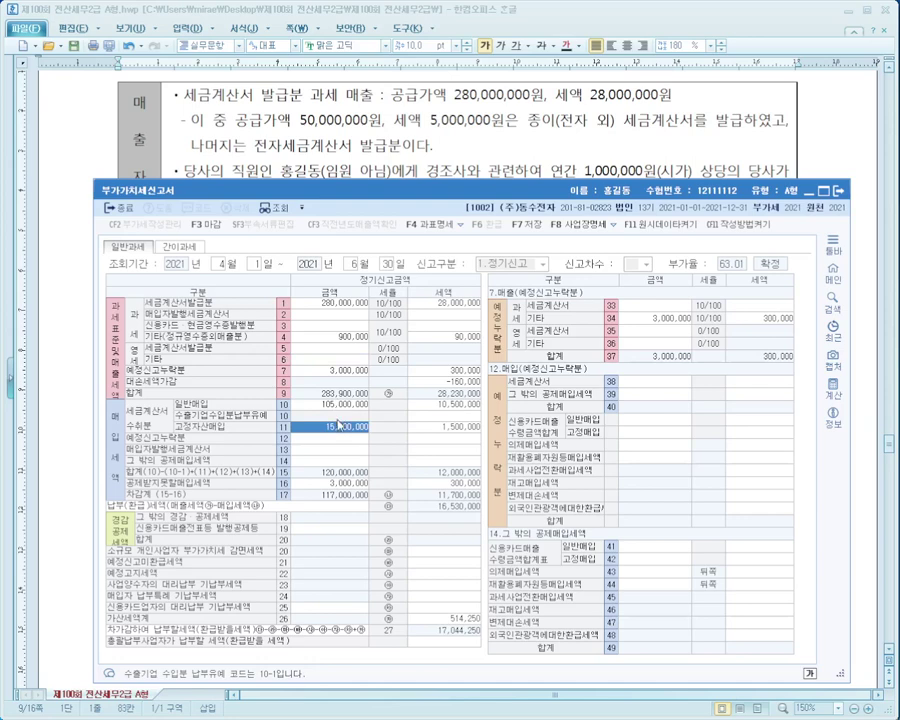
{"action": "left_click", "coordinate": [308, 340]}
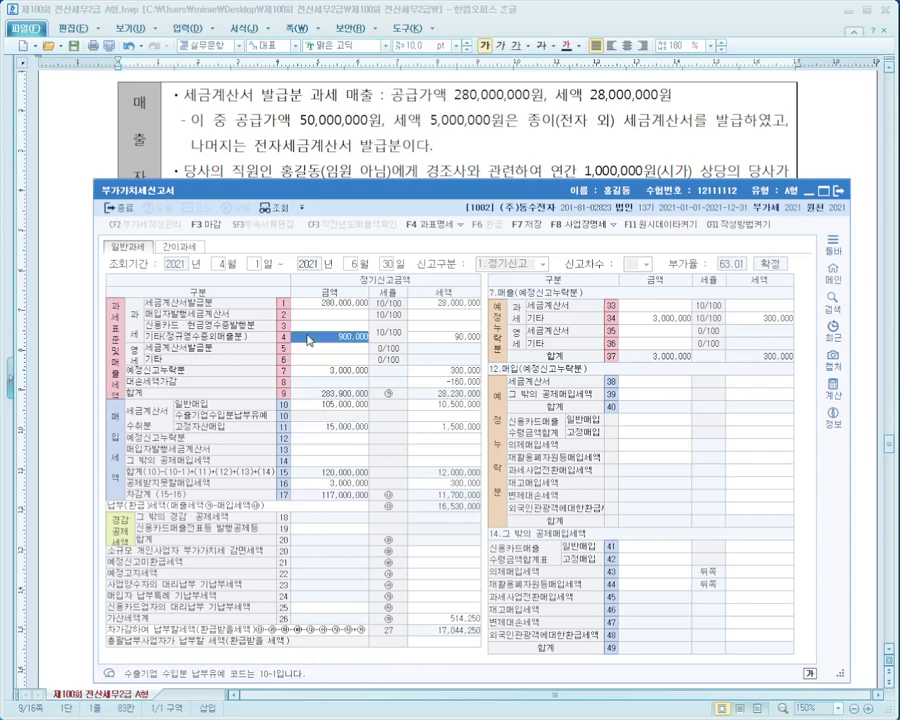
{"action": "left_click_drag", "start_coordinate": [129, 322], "coordinate": [484, 351]}
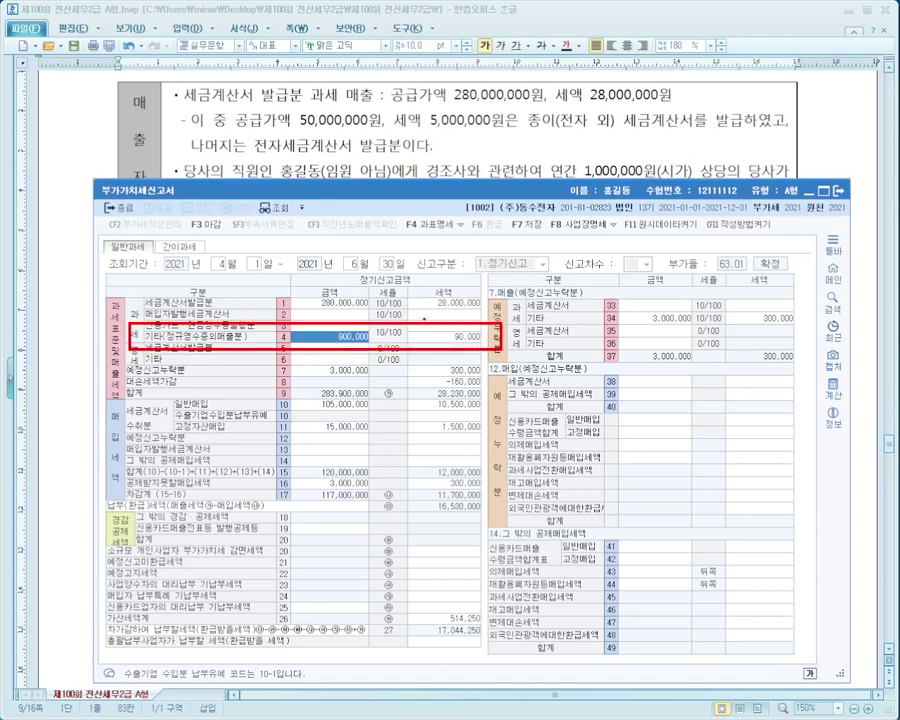
{"action": "mouse_move", "coordinate": [425, 320]}
{"action": "left_mouse_down"}
{"action": "mouse_move", "coordinate": [450, 323]}
{"action": "mouse_move", "coordinate": [457, 314]}
{"action": "left_mouse_up"}
{"action": "key", "text": "Escape"}
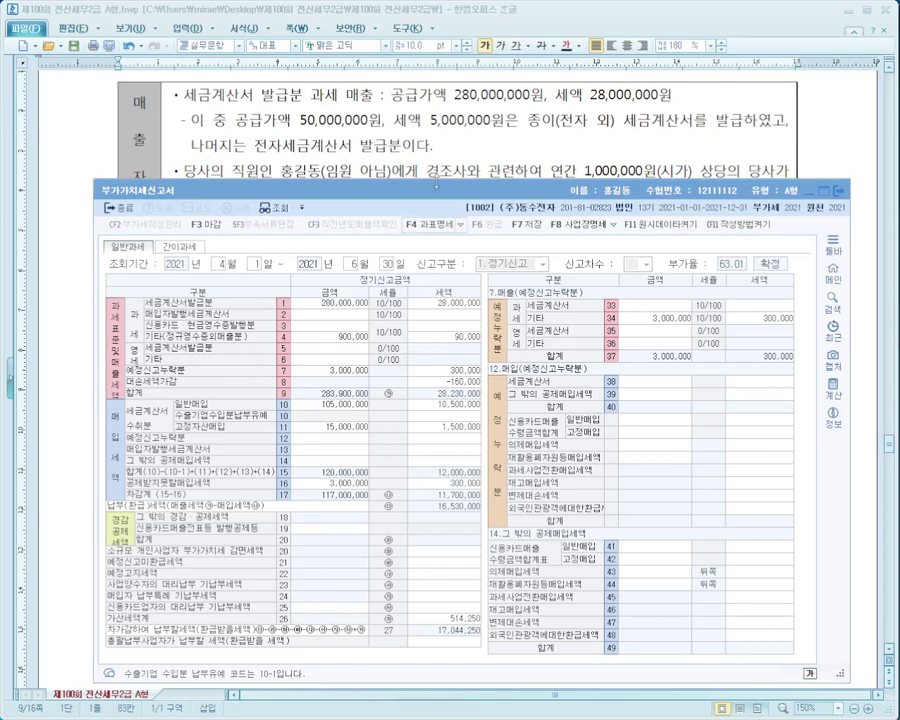
Scroll the exam paper to 문제4, starting with the $200,000 외화장기차입금 revaluation question.
{"action": "key", "text": "alt+Tab"}
{"action": "scroll", "coordinate": [457, 341], "scroll_direction": "up", "scroll_amount": 5}
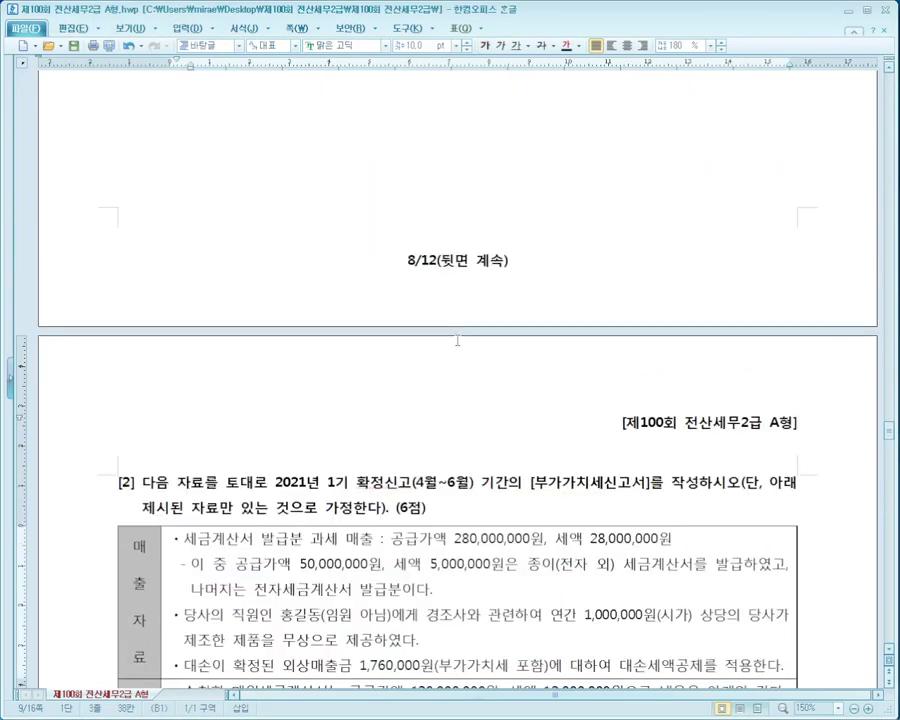
{"action": "scroll", "coordinate": [457, 341], "scroll_direction": "up", "scroll_amount": 4}
{"action": "scroll", "coordinate": [457, 341], "scroll_direction": "down", "scroll_amount": 12}
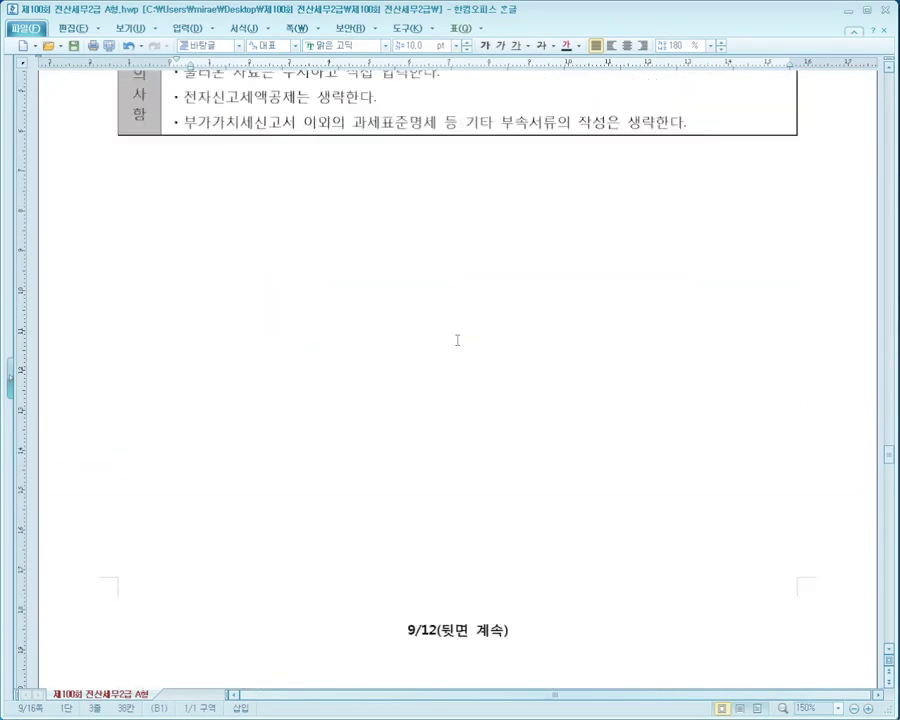
{"action": "scroll", "coordinate": [457, 341], "scroll_direction": "down", "scroll_amount": 5}
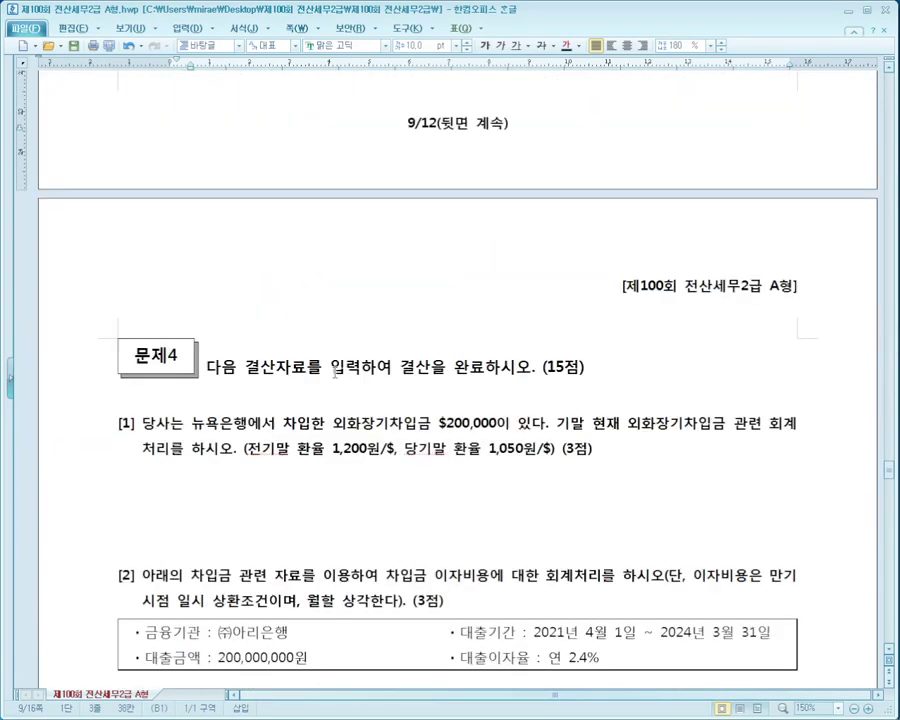
{"action": "scroll", "coordinate": [334, 373], "scroll_direction": "up", "scroll_amount": 10}
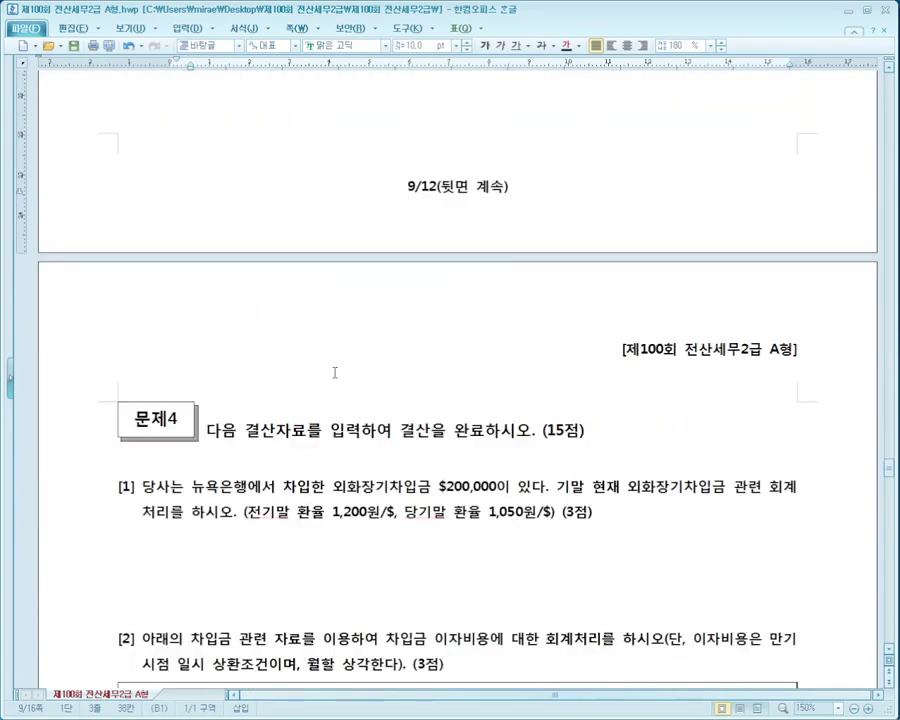
{"action": "scroll", "coordinate": [334, 373], "scroll_direction": "up", "scroll_amount": 8}
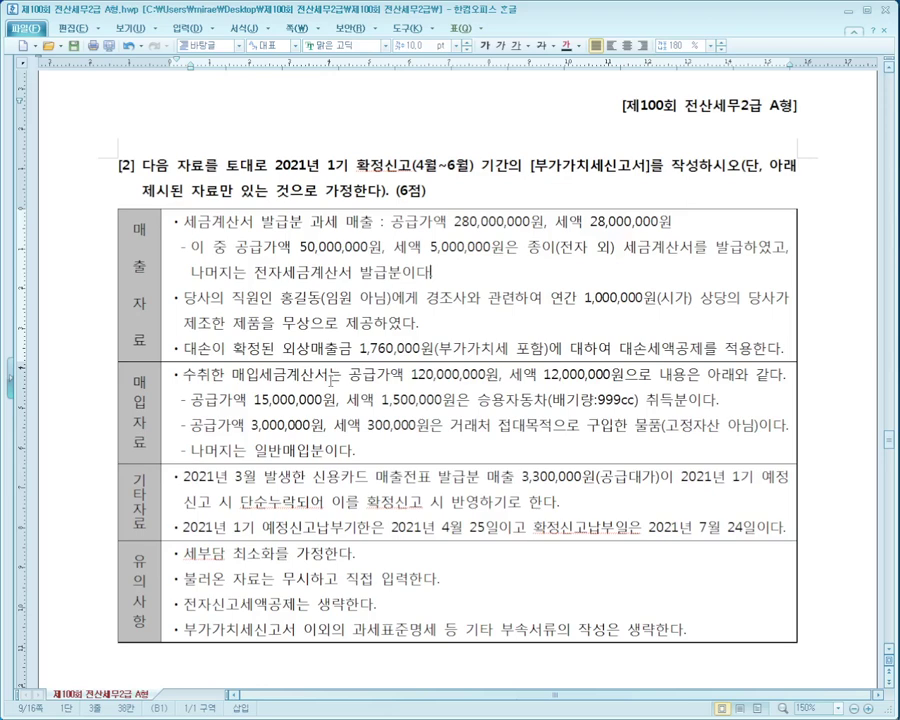
{"action": "left_click", "coordinate": [290, 398]}
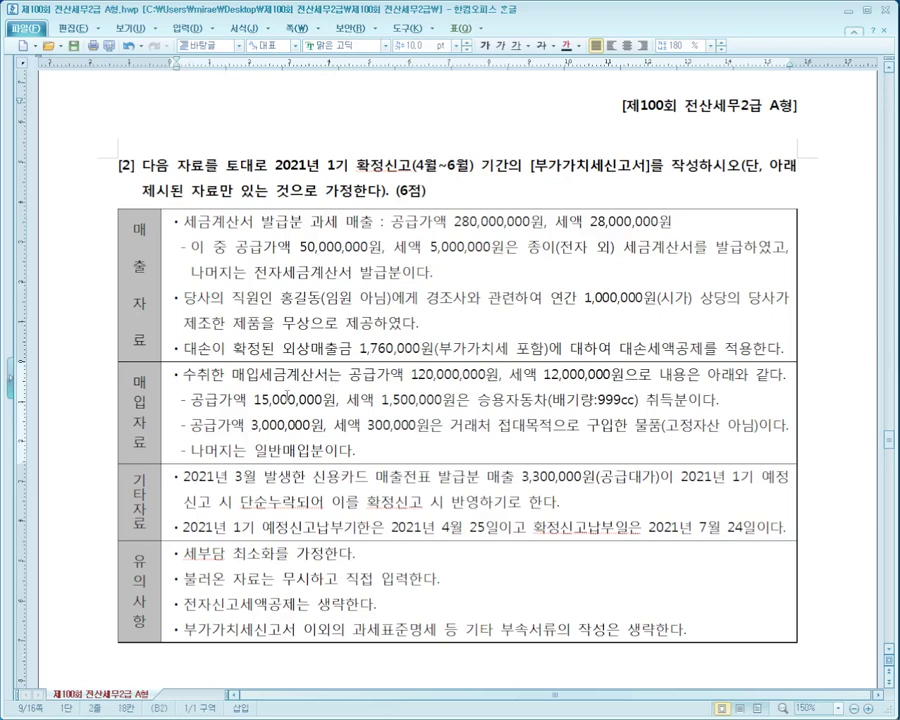
{"action": "scroll", "coordinate": [317, 397], "scroll_direction": "down", "scroll_amount": 1}
{"action": "scroll", "coordinate": [317, 397], "scroll_direction": "up", "scroll_amount": 4}
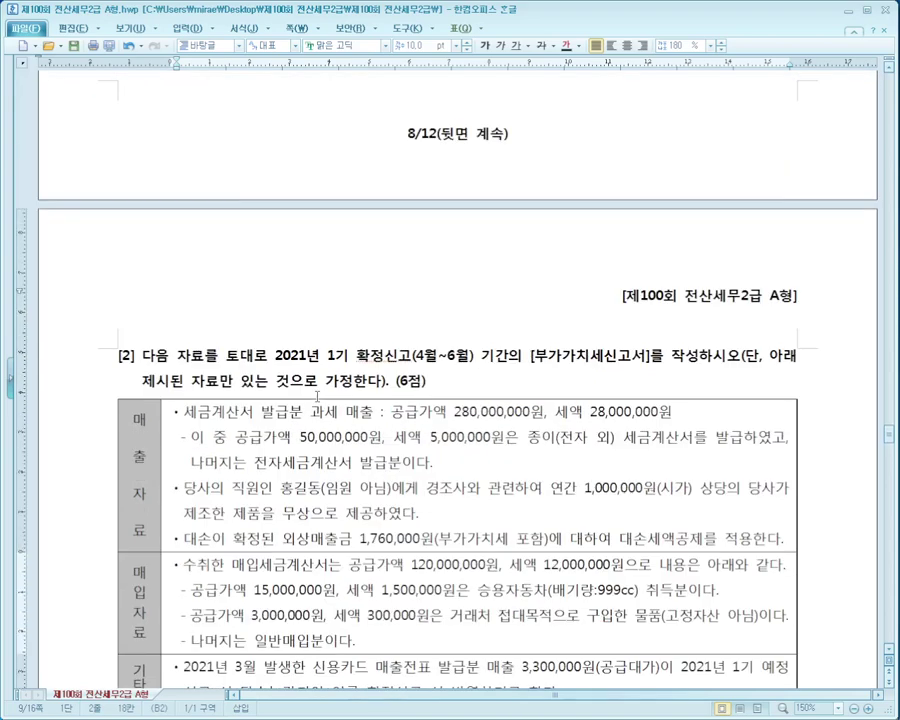
{"action": "scroll", "coordinate": [317, 397], "scroll_direction": "down", "scroll_amount": 9}
{"action": "scroll", "coordinate": [317, 397], "scroll_direction": "down", "scroll_amount": 8}
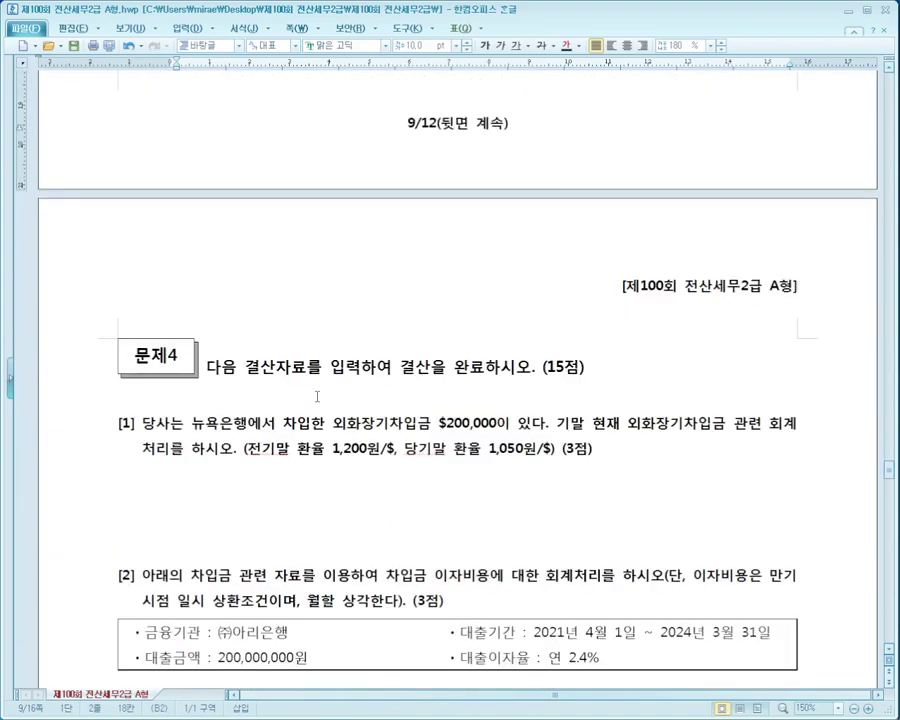